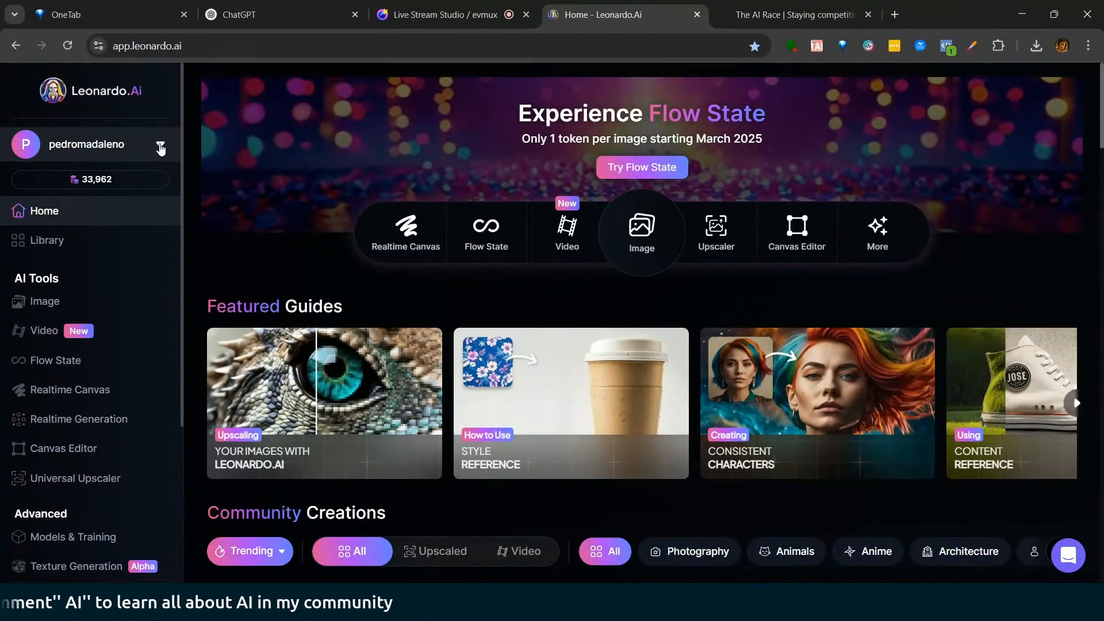
# Step: Open a new browser tab and look through the paid AI tools saved in the AI TOOLS/BEST IG bookmarks
pyautogui.click(811, 17)
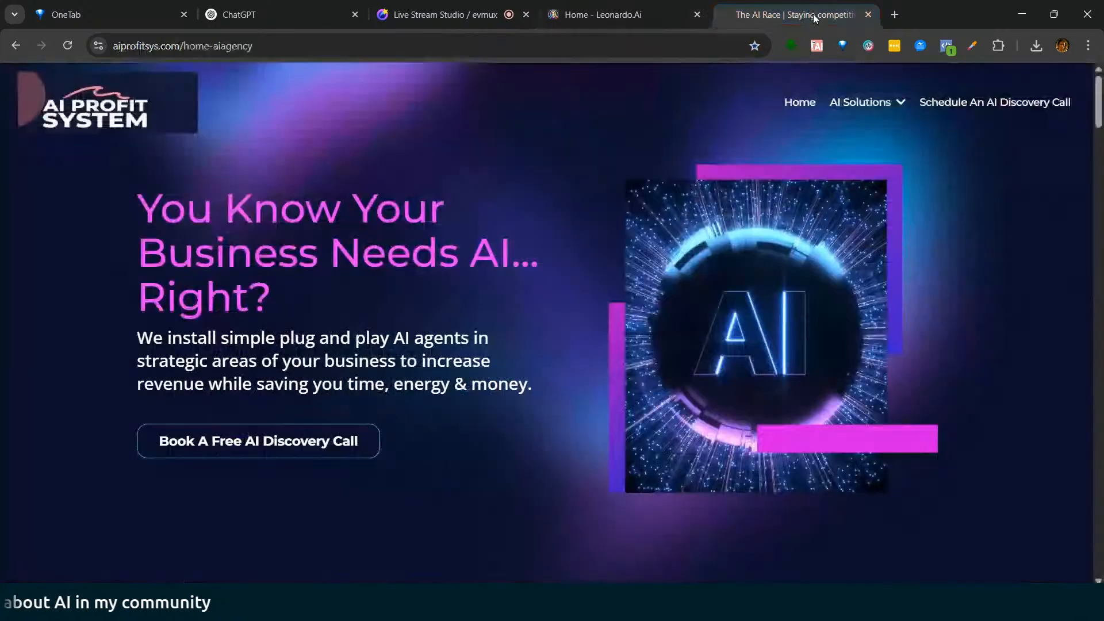
pyautogui.click(895, 15)
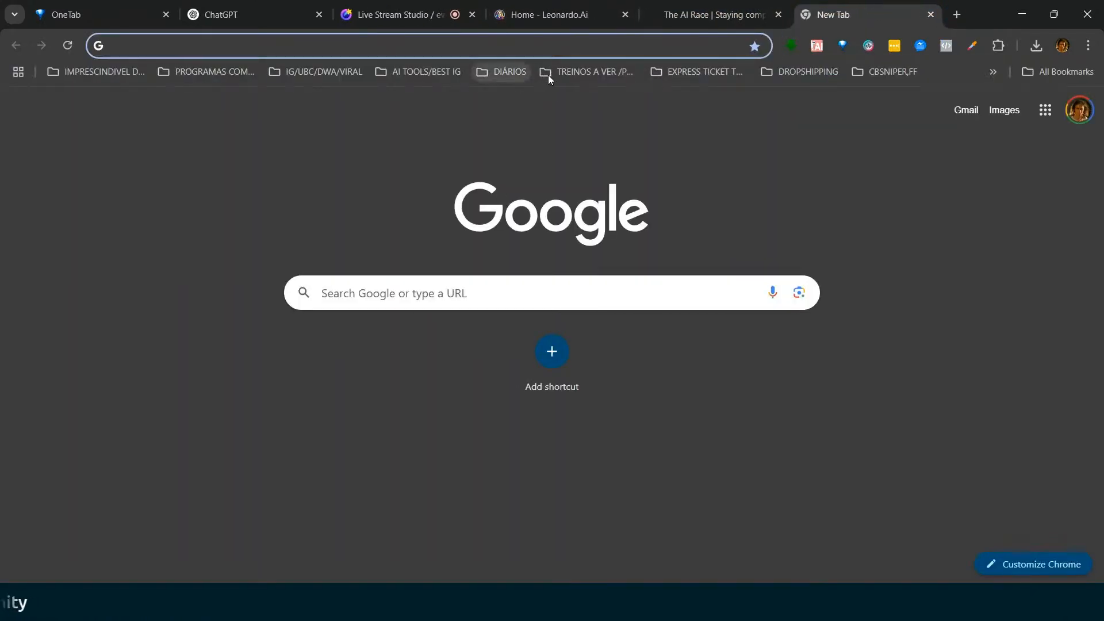
pyautogui.click(433, 74)
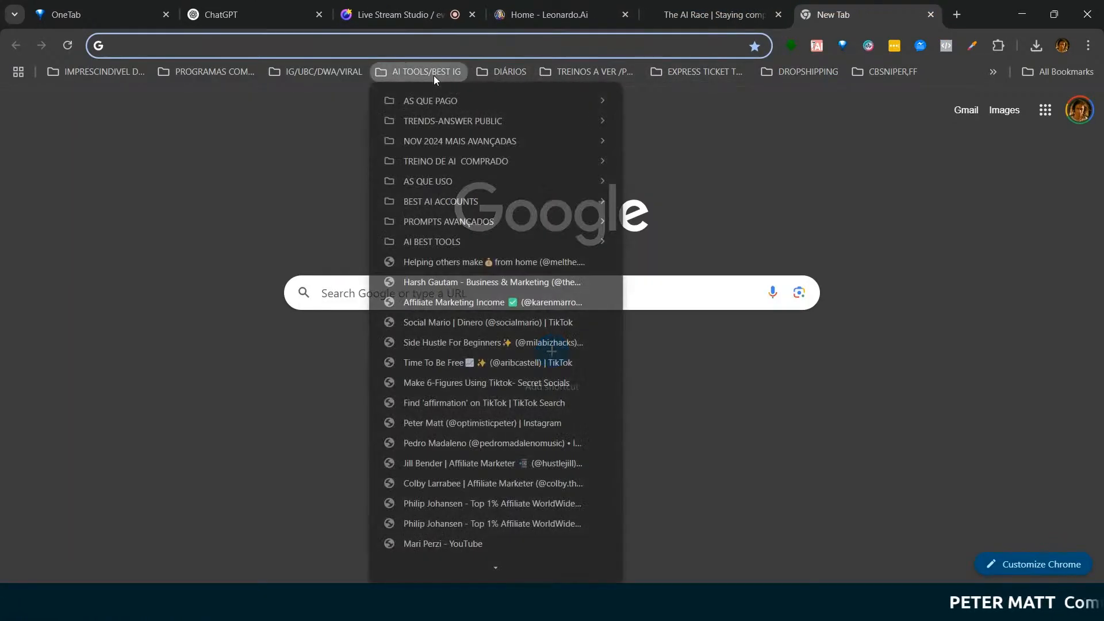
pyautogui.moveTo(432, 99)
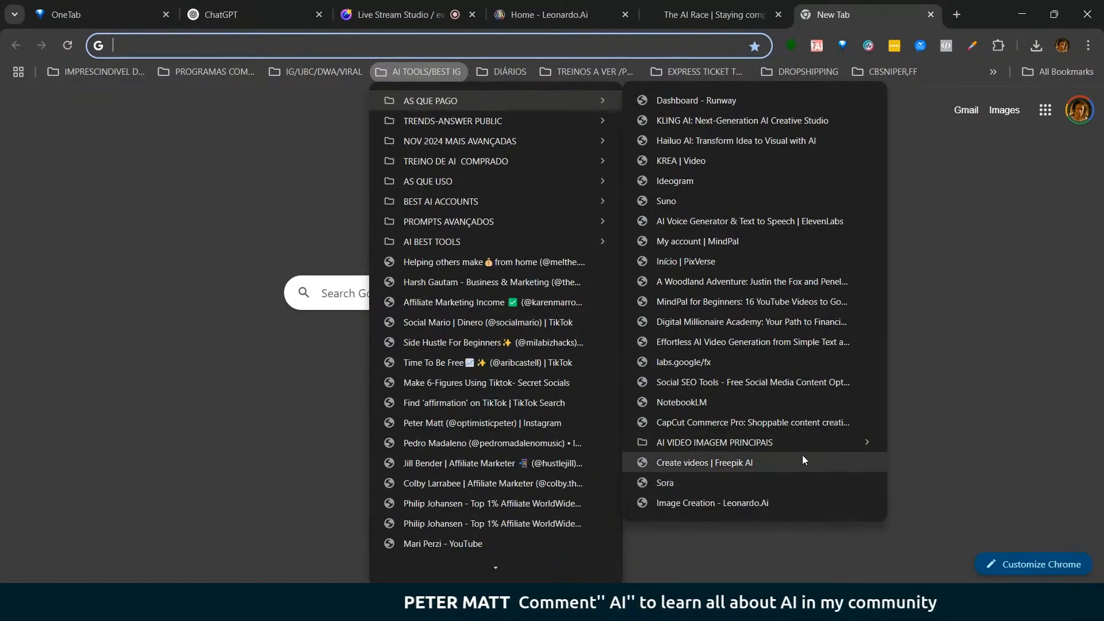
pyautogui.moveTo(800, 72)
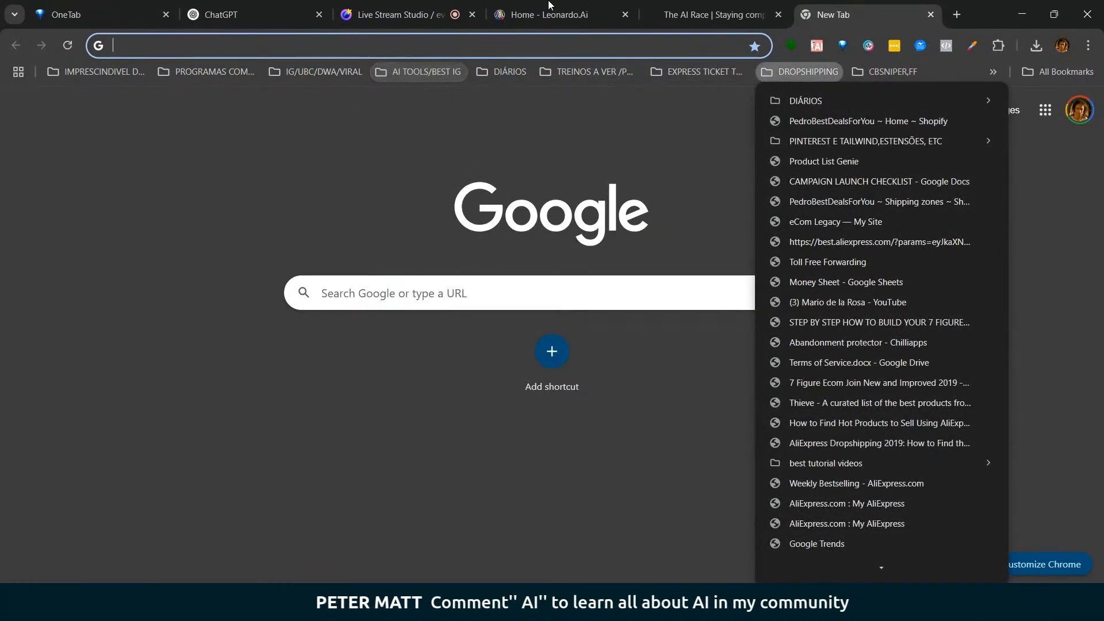
# Step: Return to the Leonardo.Ai home page and open its image creation tool
pyautogui.click(523, 16)
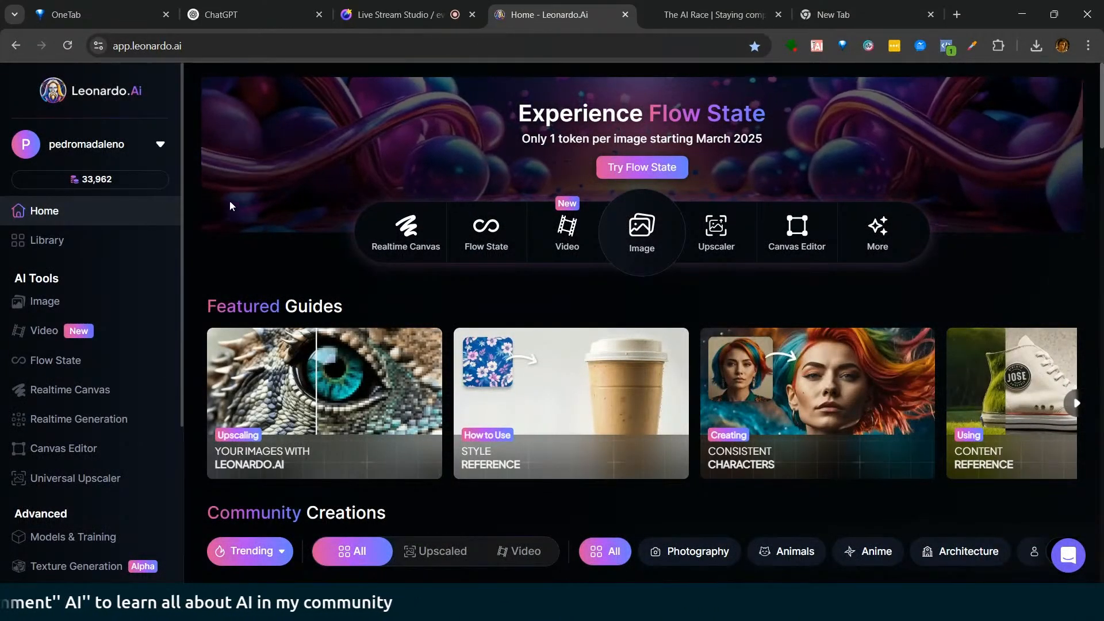
pyautogui.moveTo(180, 99); pyautogui.dragTo(181, 121)
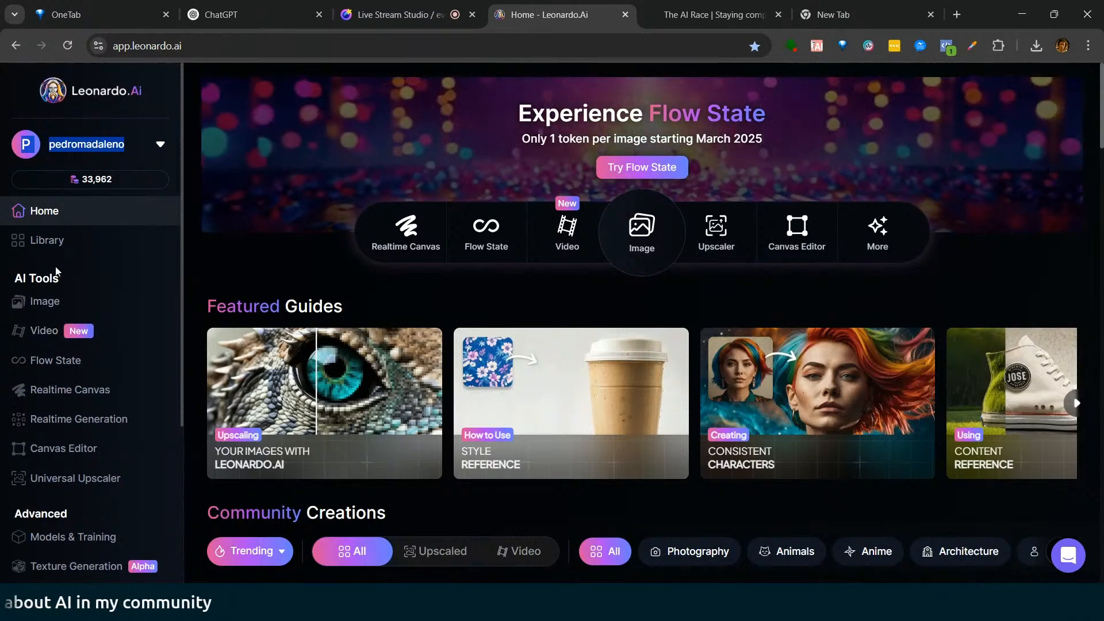
pyautogui.click(38, 302)
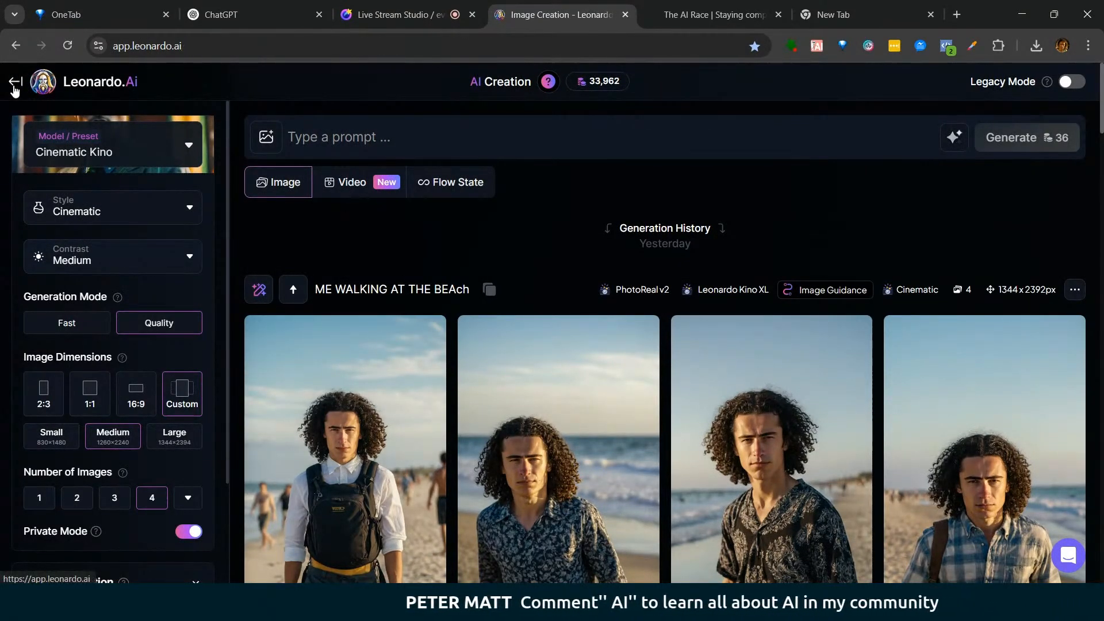
pyautogui.click(12, 85)
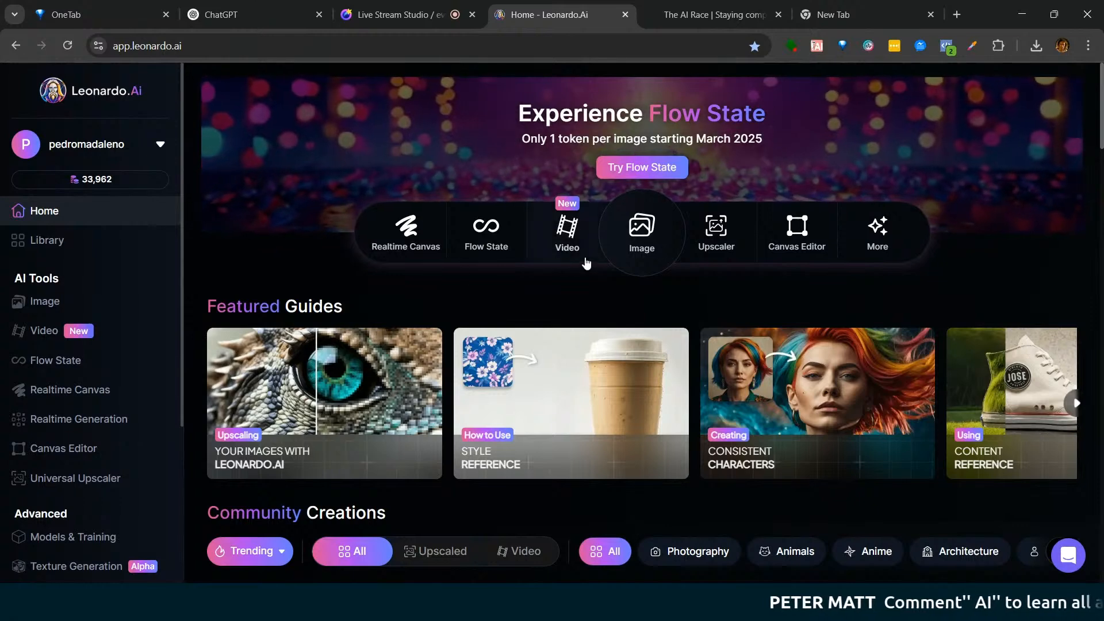
pyautogui.click(642, 244)
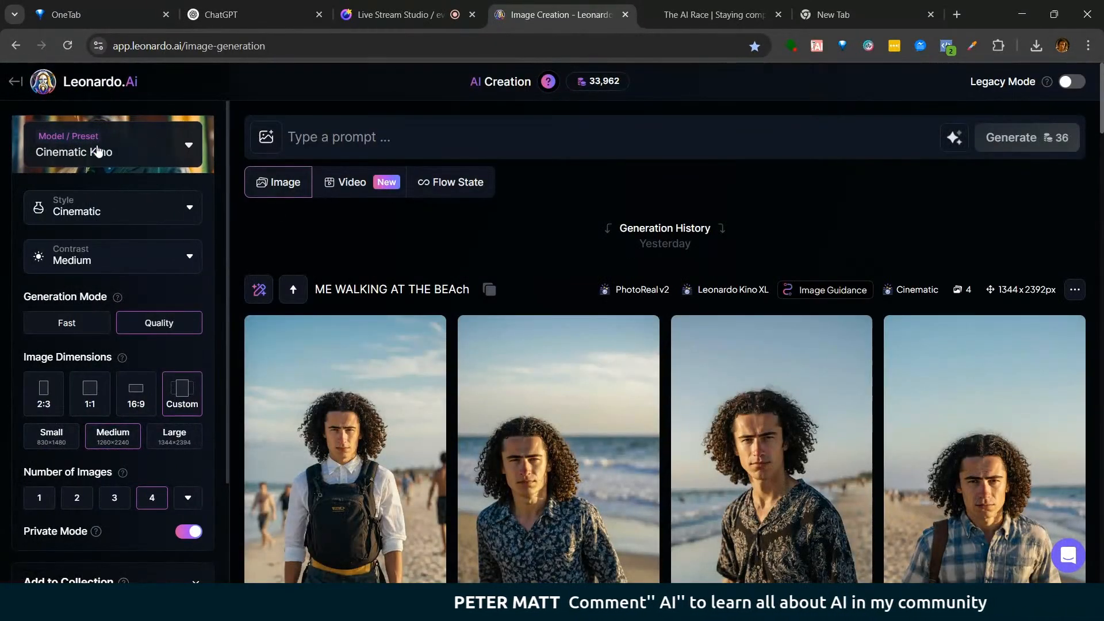
# Step: Browse the featured models and presets and set the image model to Flux Schnell
pyautogui.click(186, 150)
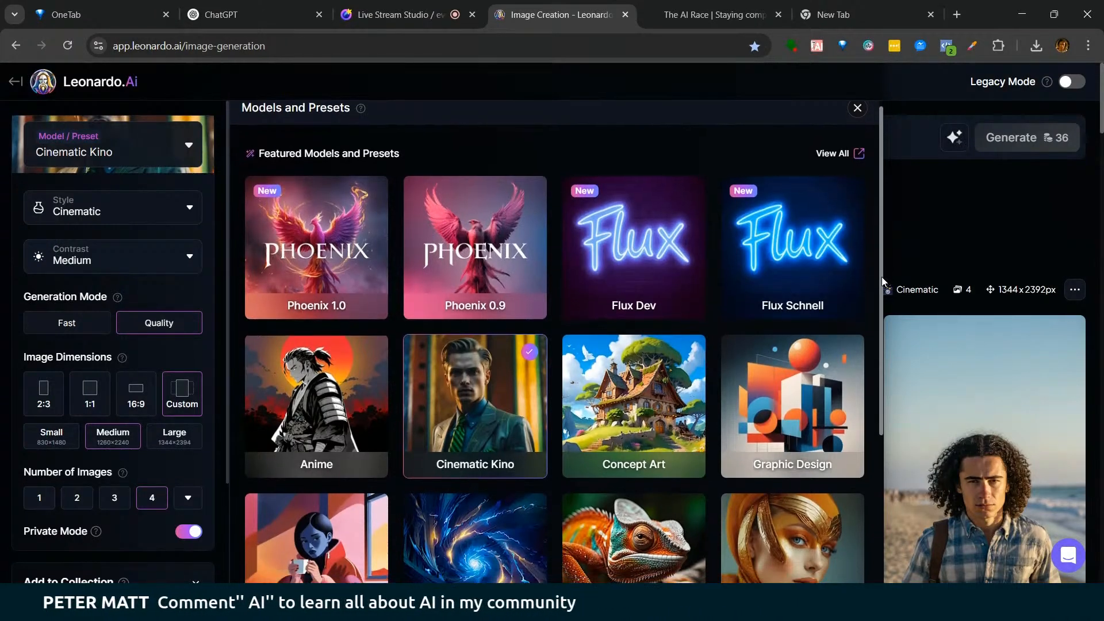
pyautogui.scroll(-1, 882, 272)
pyautogui.scroll(-4, 899, 389)
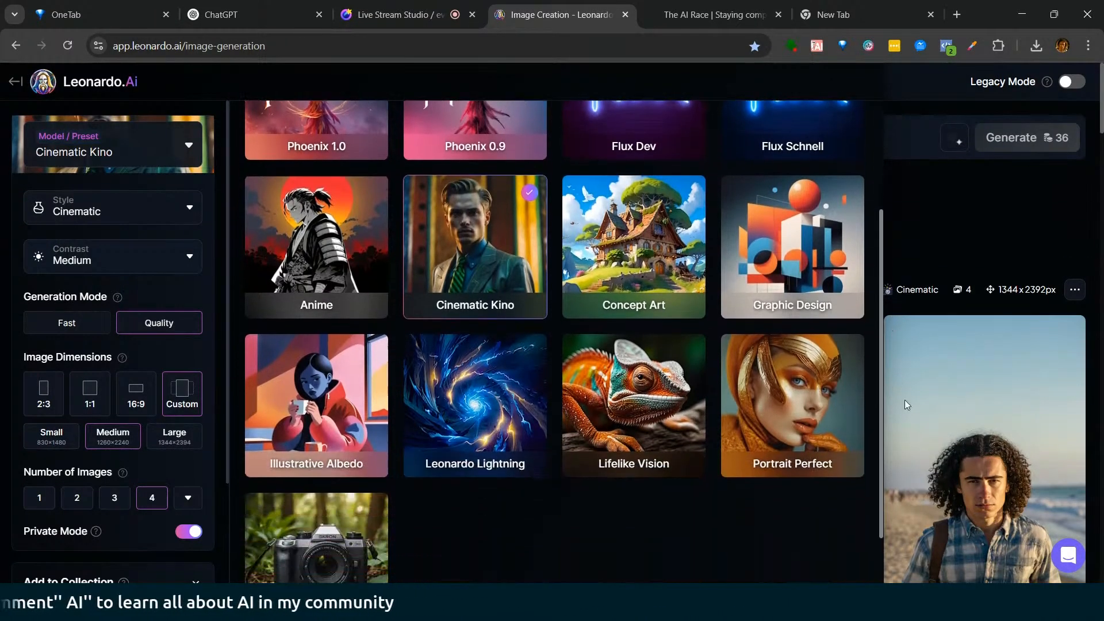
pyautogui.scroll(4, 930, 481)
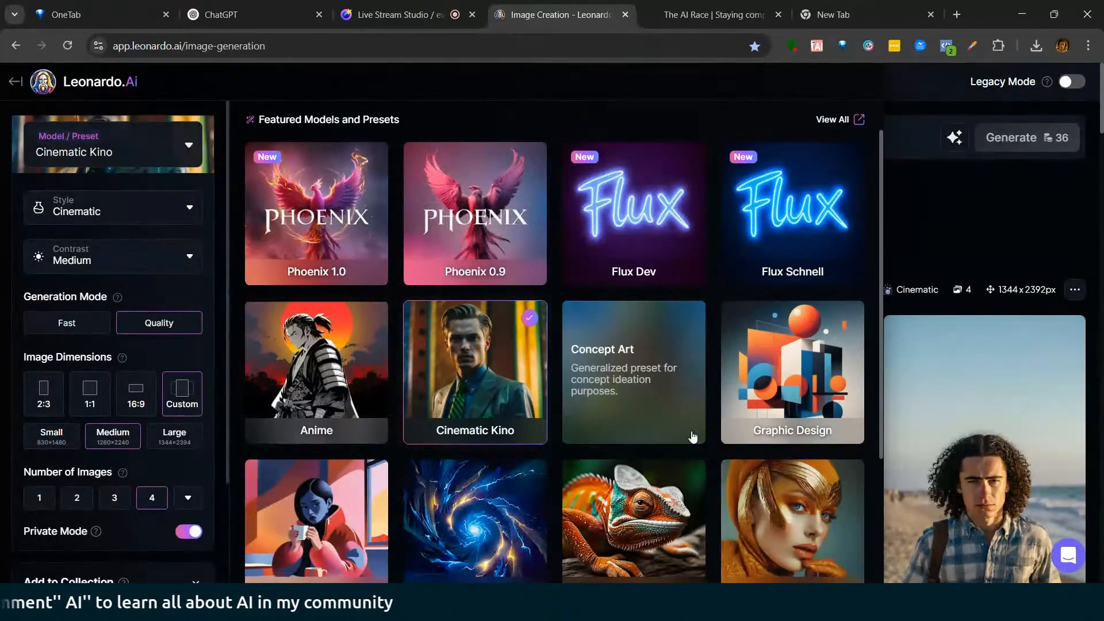
pyautogui.moveTo(881, 429); pyautogui.dragTo(862, 395)
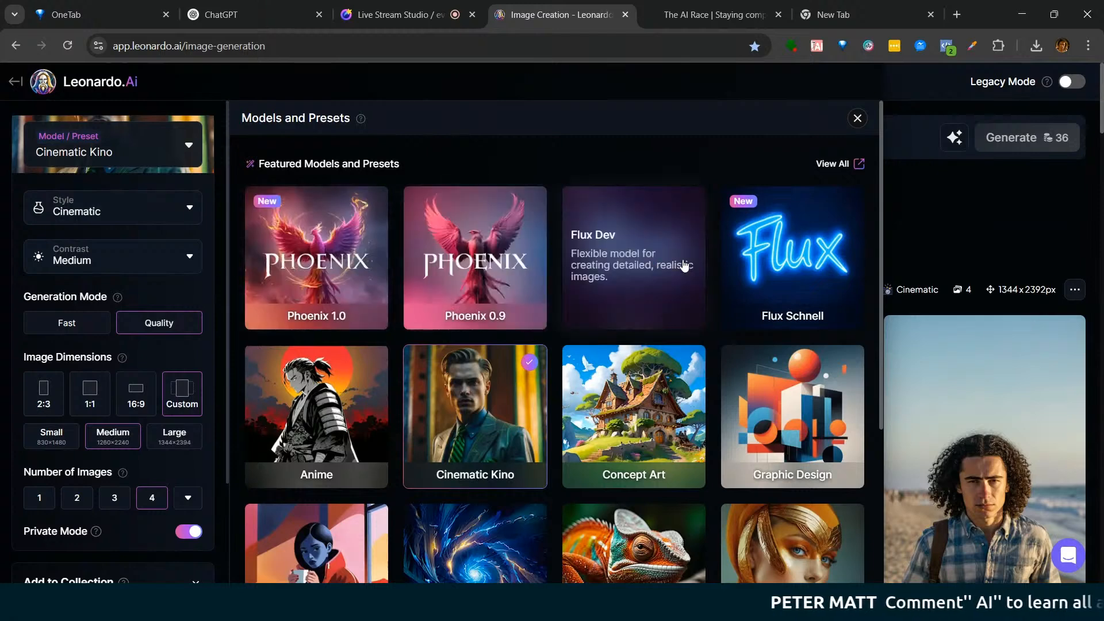
pyautogui.click(661, 252)
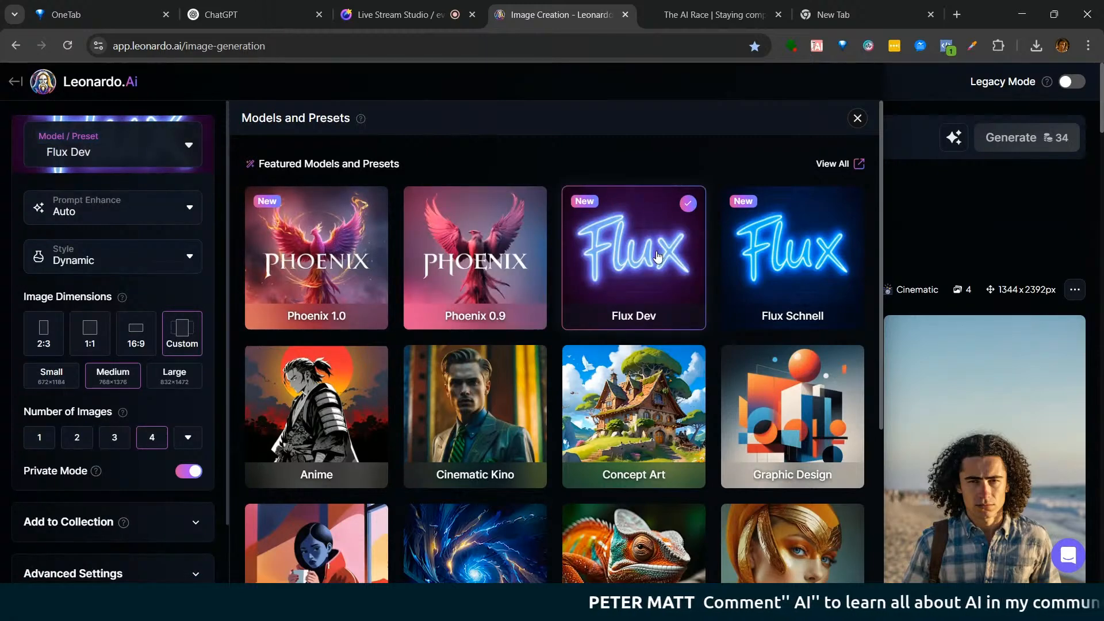
pyautogui.click(770, 264)
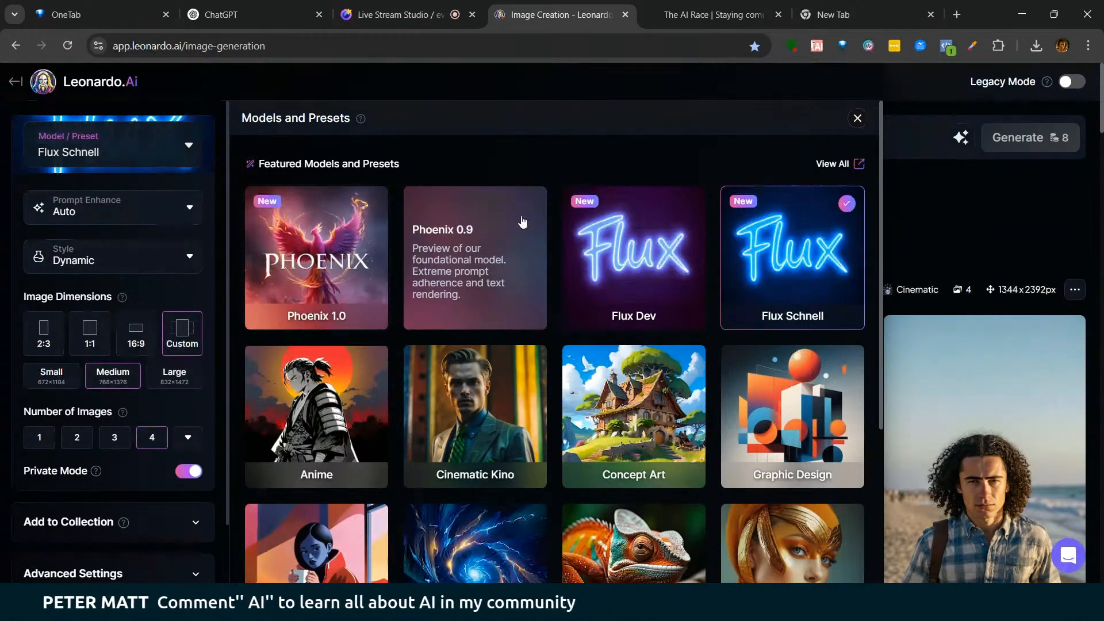
pyautogui.click(857, 119)
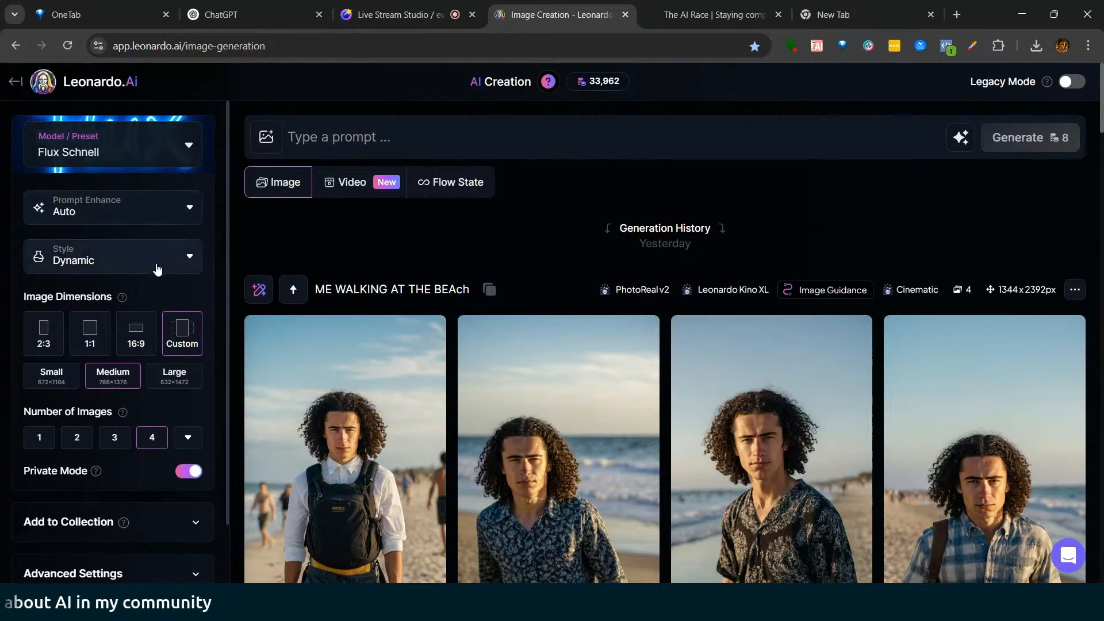
# Step: Set the custom image dimensions to the TikTok (9:16) aspect ratio
pyautogui.click(174, 339)
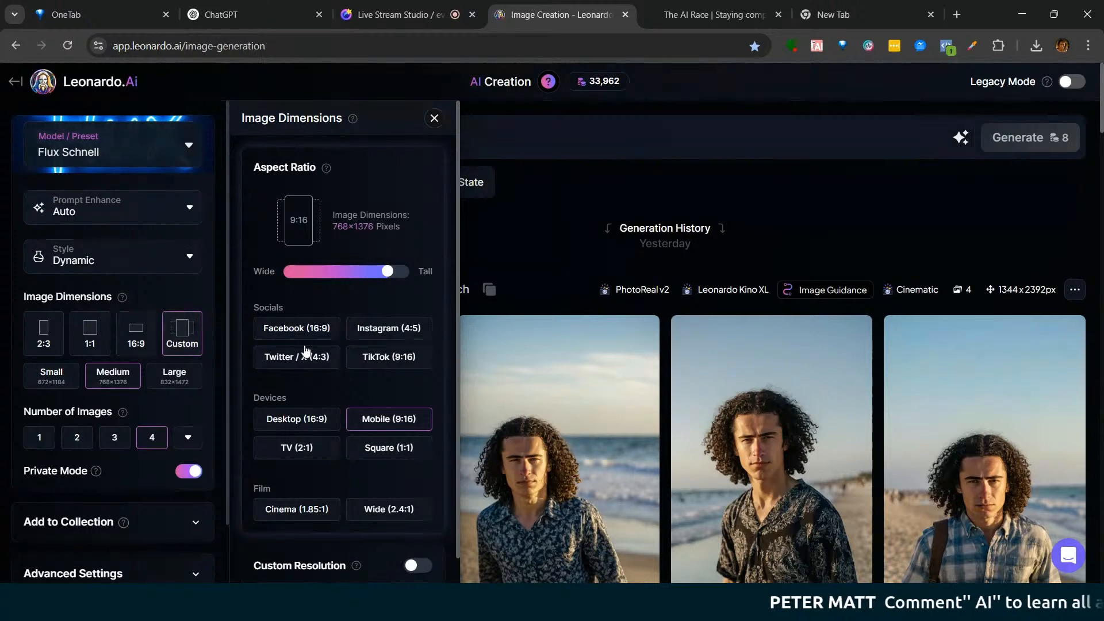
pyautogui.click(374, 359)
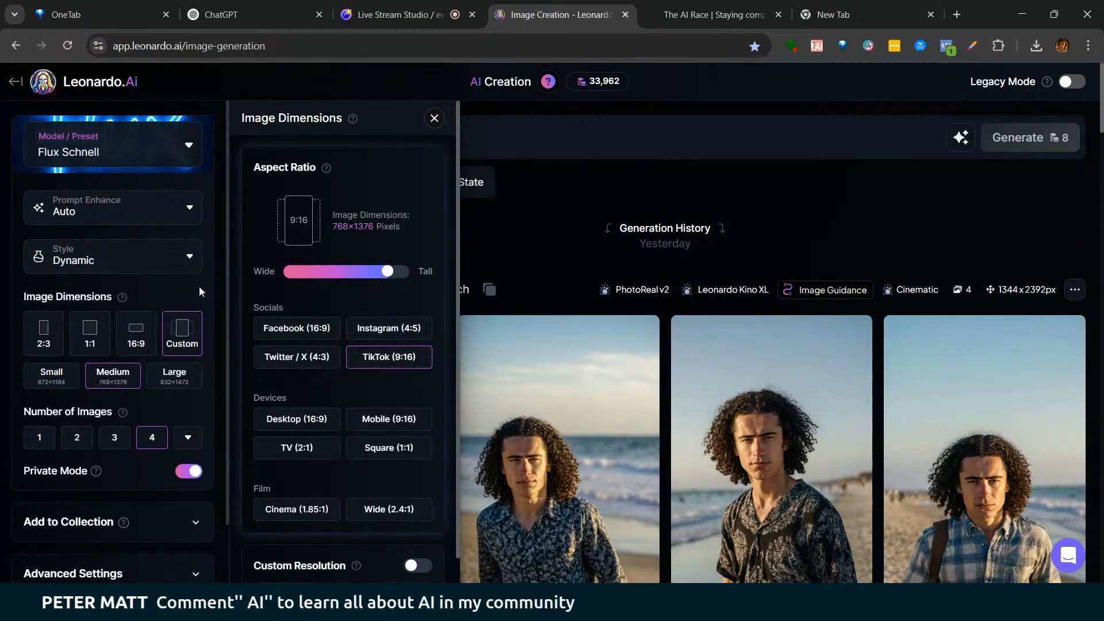
pyautogui.click(434, 117)
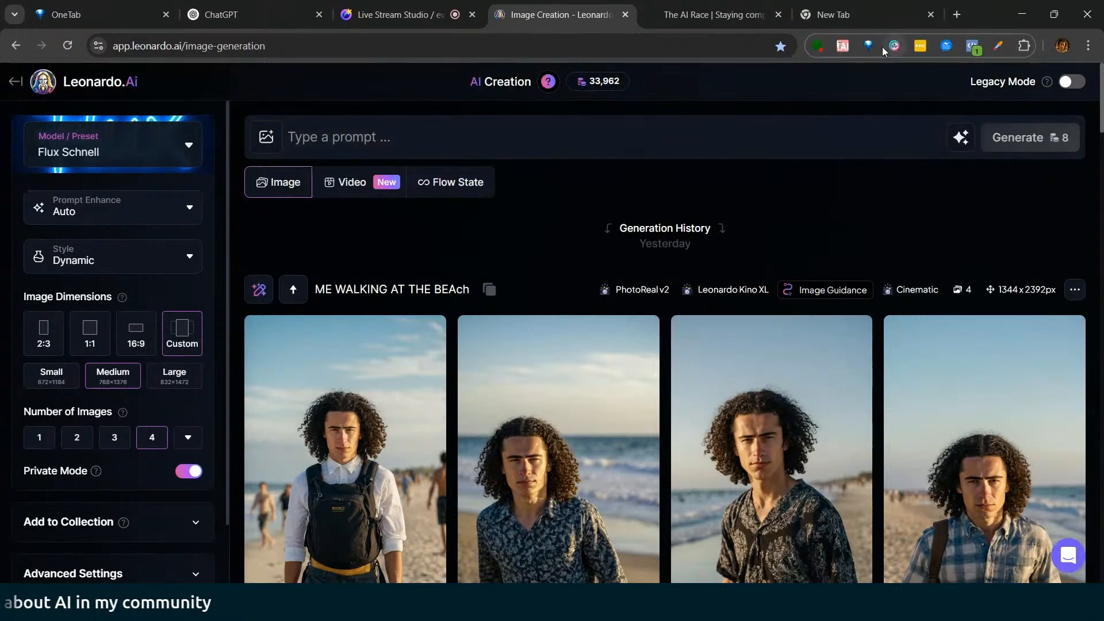
# Step: Switch to ChatGPT, look through the saved GPTs and open the image library
pyautogui.click(231, 14)
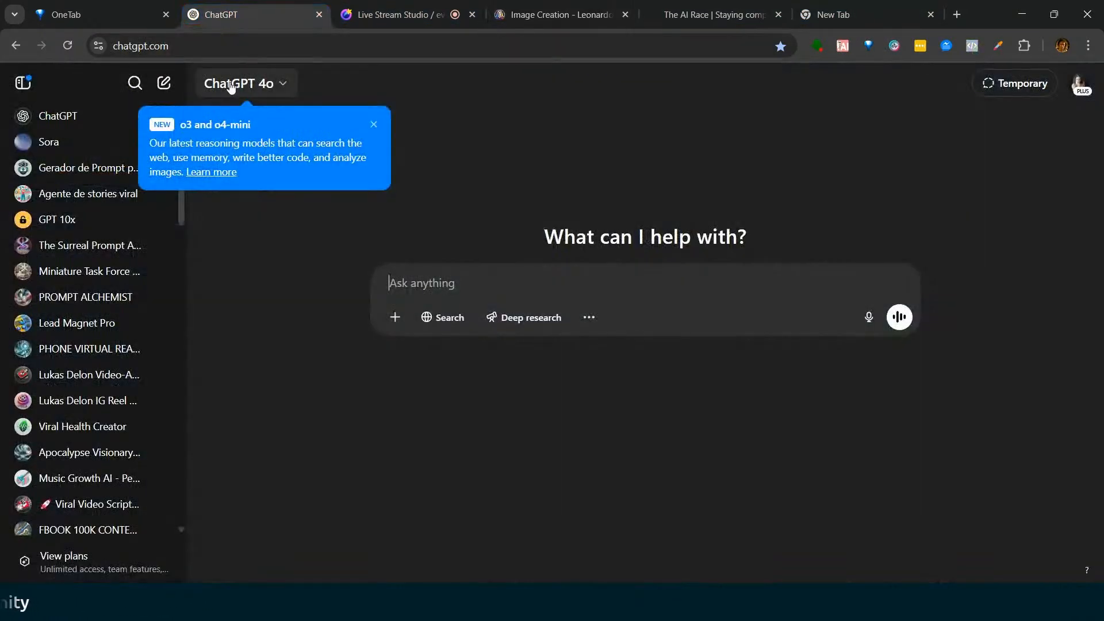
pyautogui.click(373, 124)
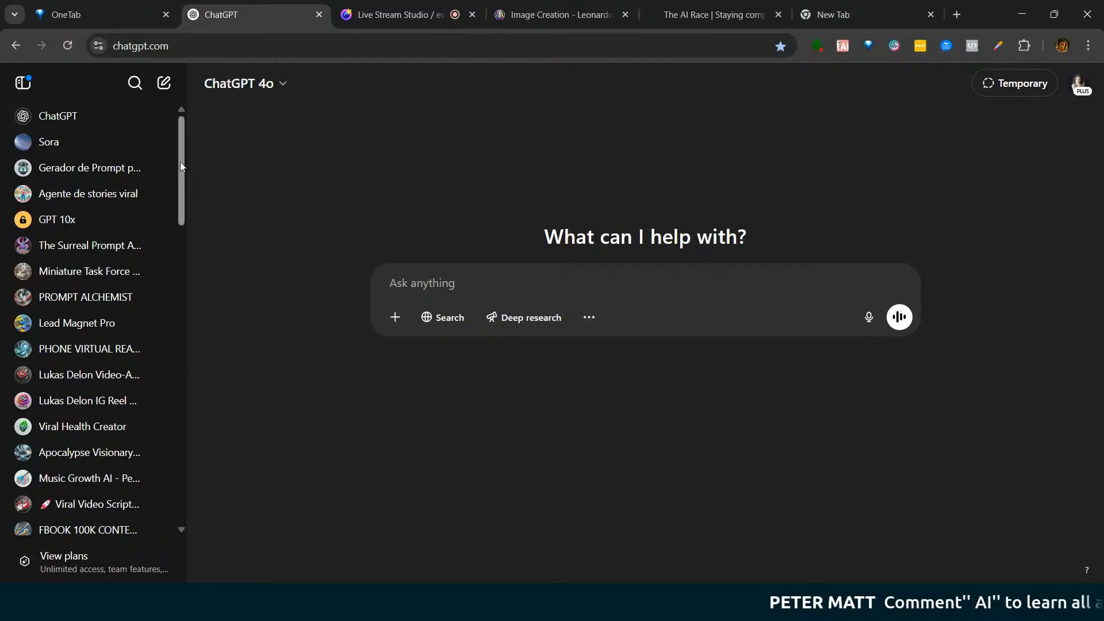
pyautogui.moveTo(178, 161); pyautogui.dragTo(180, 175)
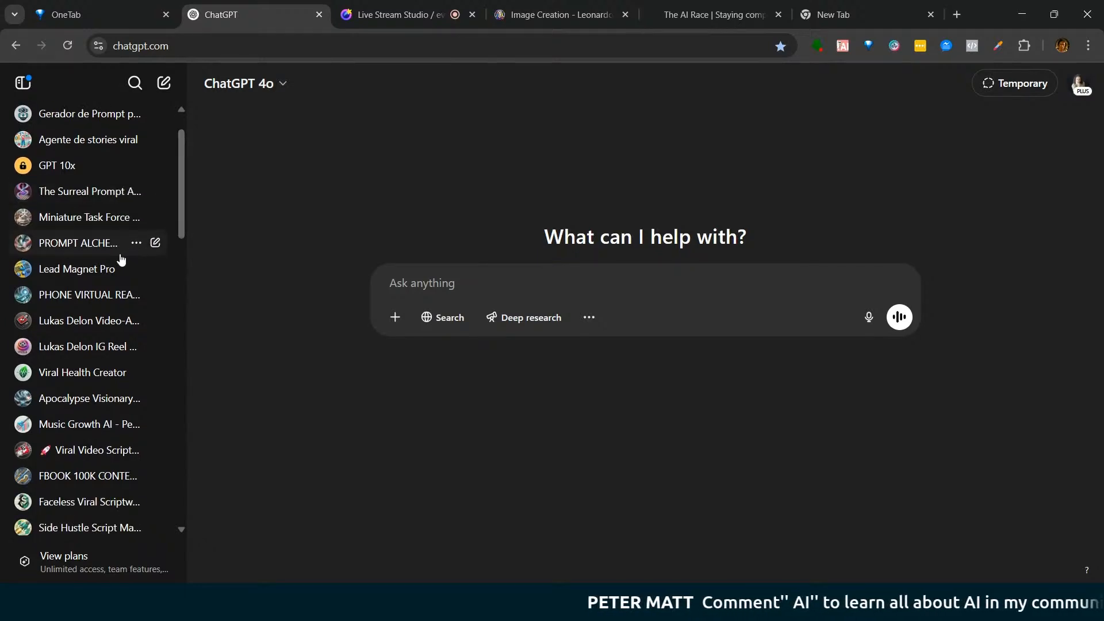
pyautogui.moveTo(144, 224)
pyautogui.moveTo(185, 197); pyautogui.dragTo(179, 240)
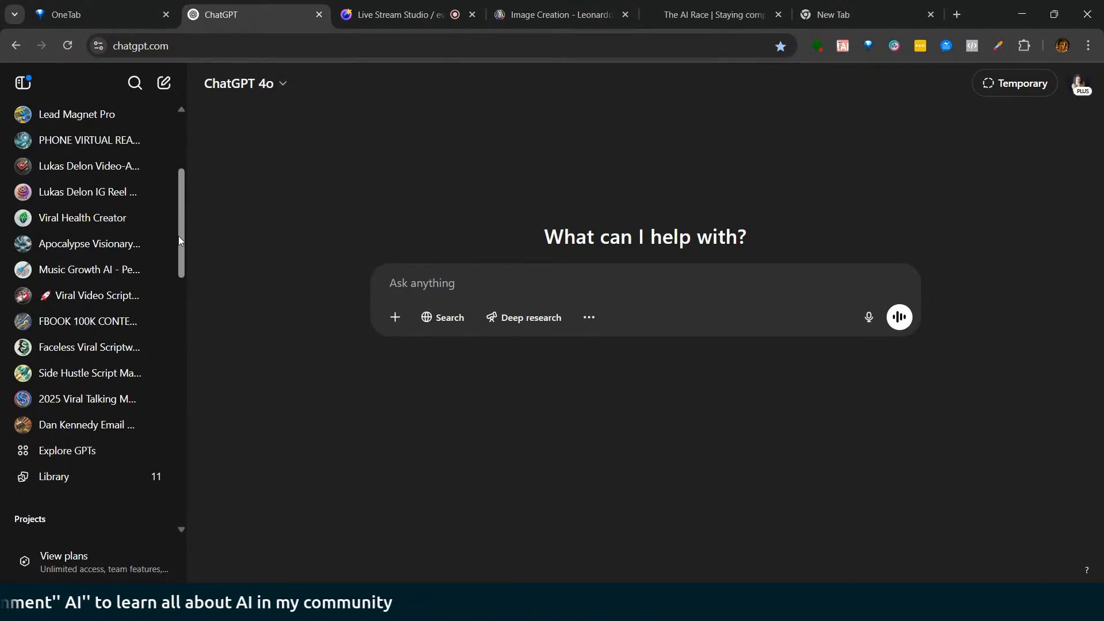
pyautogui.moveTo(178, 237); pyautogui.dragTo(197, 152)
pyautogui.moveTo(196, 192); pyautogui.dragTo(181, 250)
pyautogui.click(103, 425)
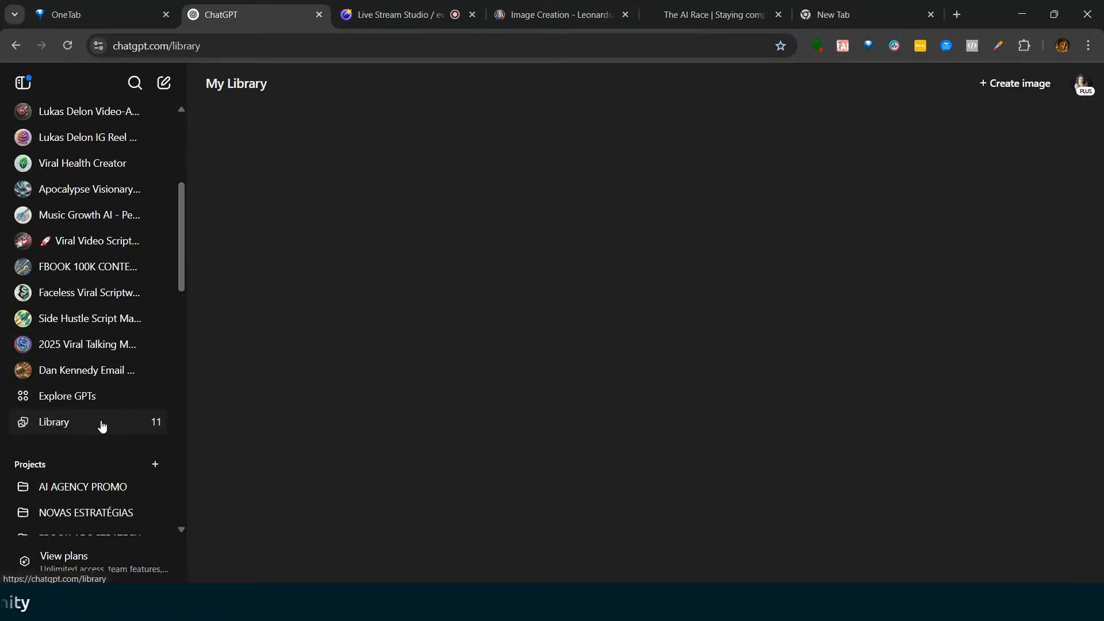
# Step: Open the saved GPT "Gerador de Prompt para Video"
pyautogui.moveTo(184, 273); pyautogui.dragTo(191, 199)
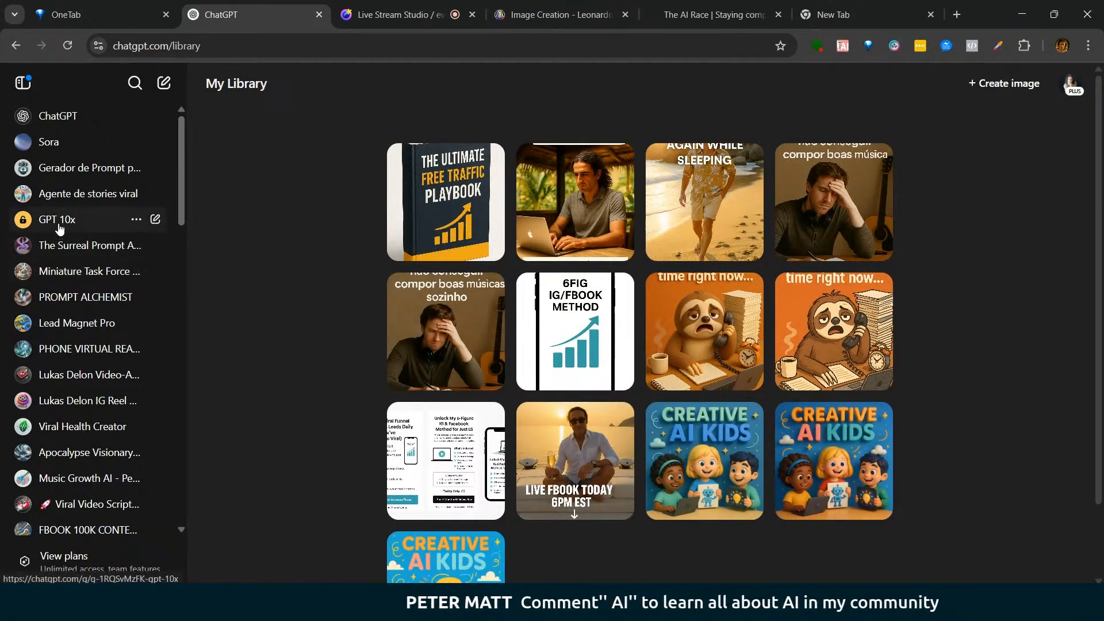
pyautogui.click(81, 172)
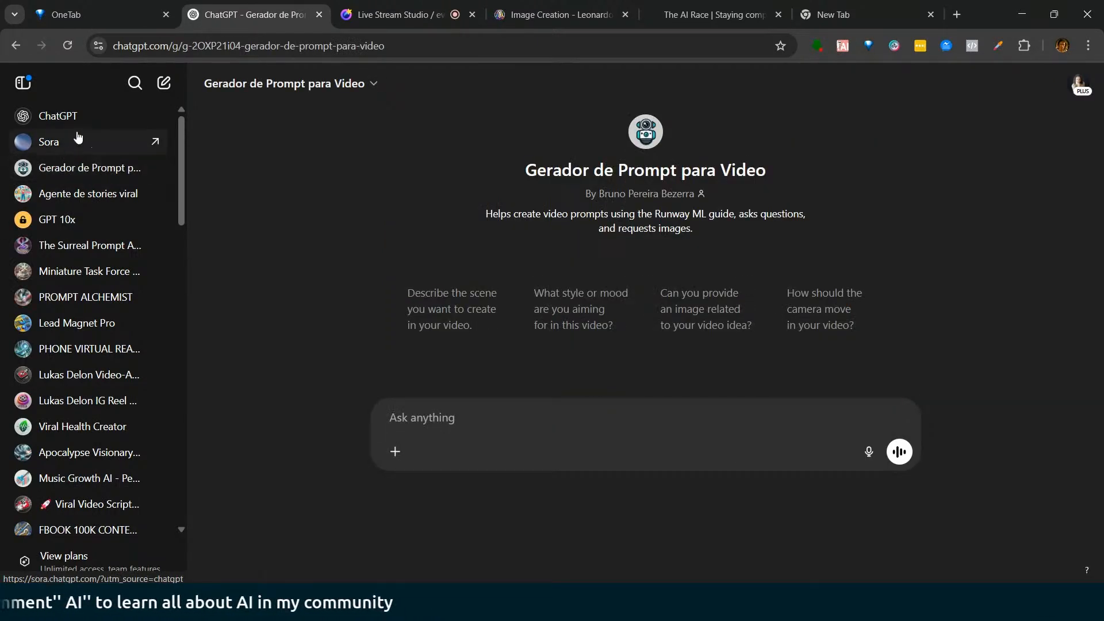
# Step: Search the past chats for "MIDJOUR", and close the search
pyautogui.click(134, 90)
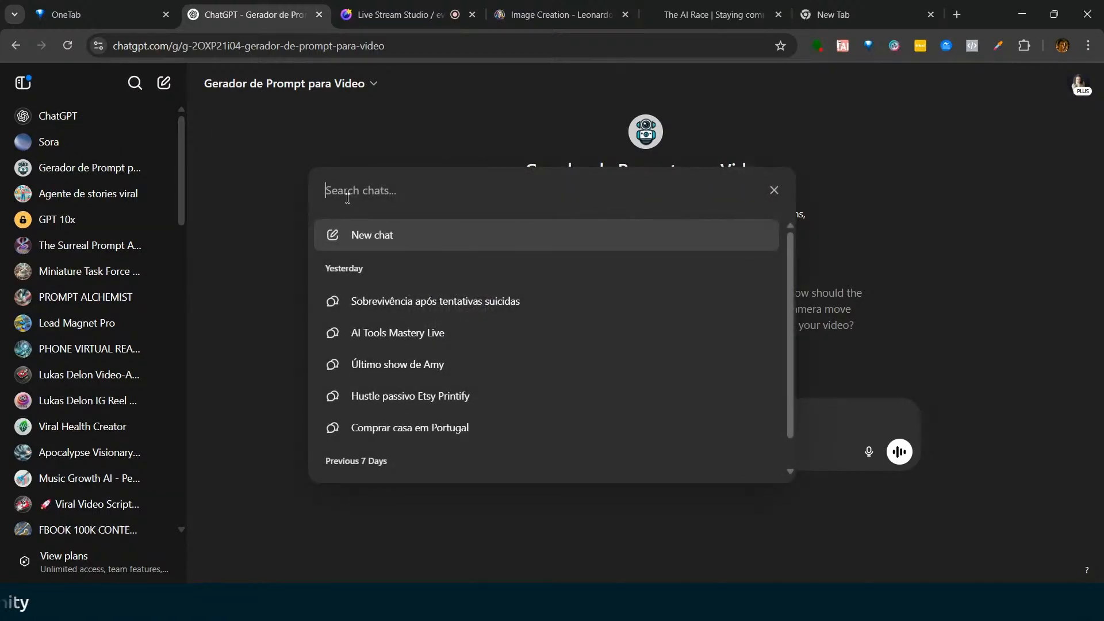
pyautogui.write('MIDJ')
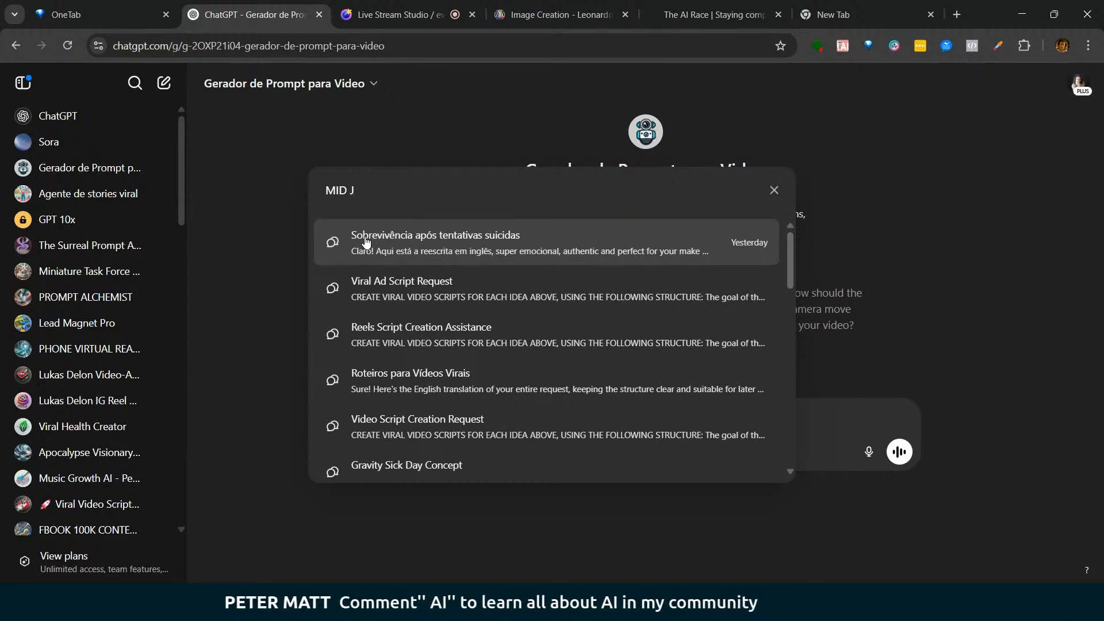
pyautogui.press('BackSpace')
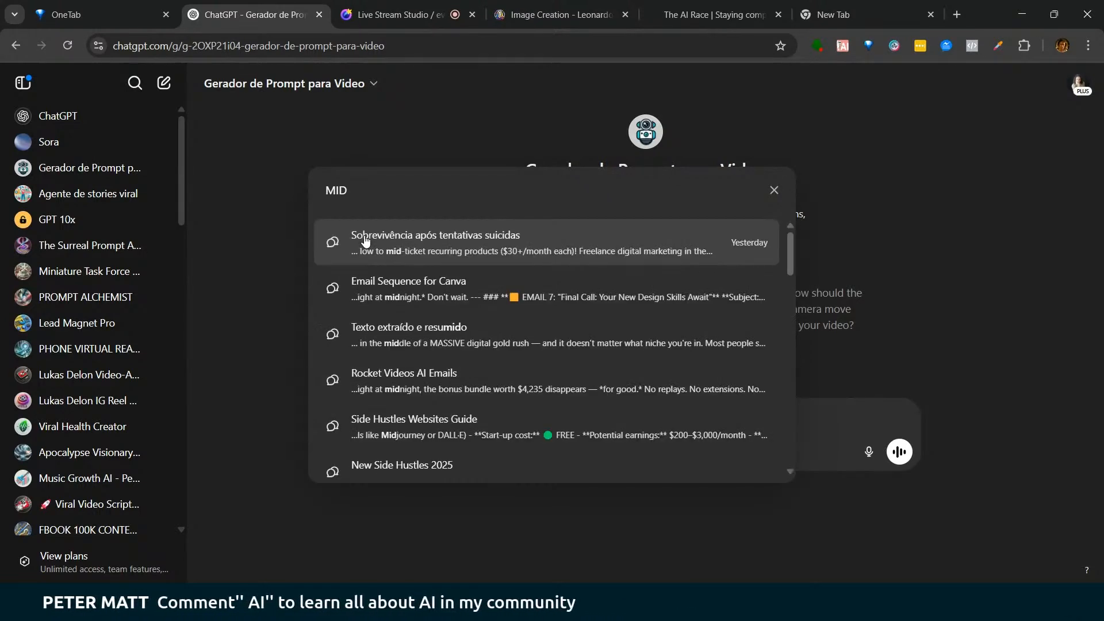
pyautogui.press('BackSpace')
pyautogui.write('JOUR')
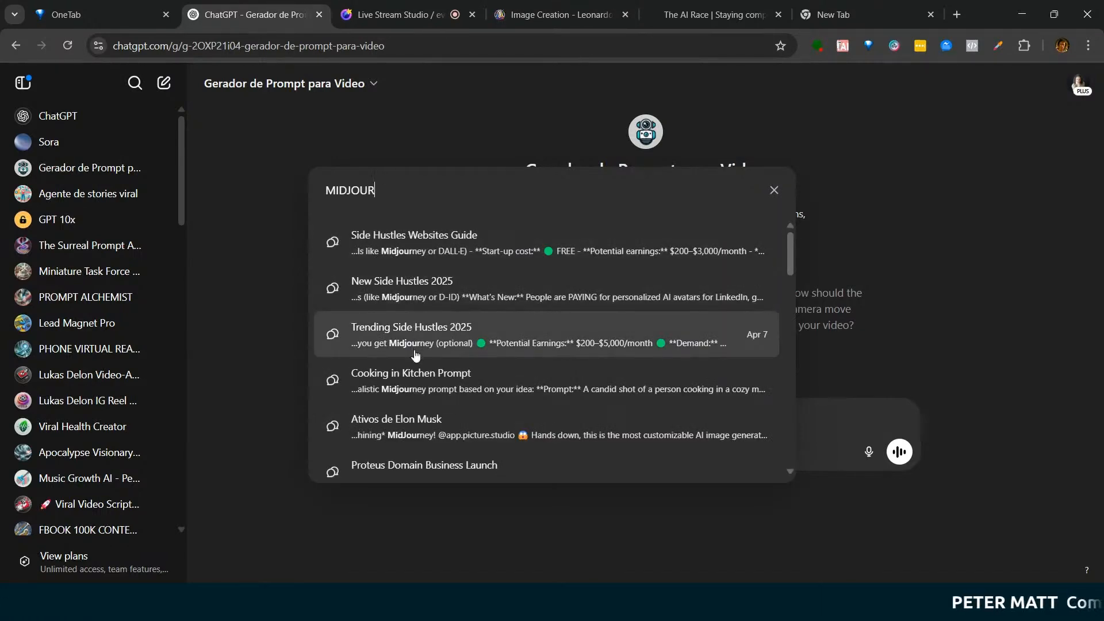
pyautogui.click(185, 188)
pyautogui.hotkey('ctrl', 'a')
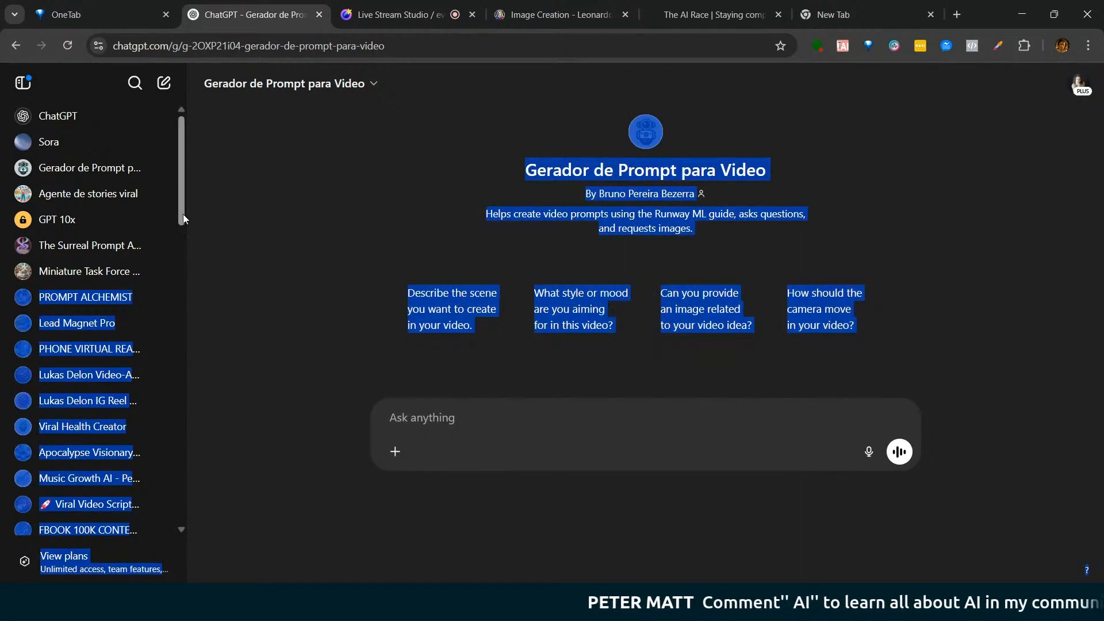
# Step: Go to the GPT explorer and open the list of own GPTs
pyautogui.moveTo(183, 210); pyautogui.dragTo(188, 271)
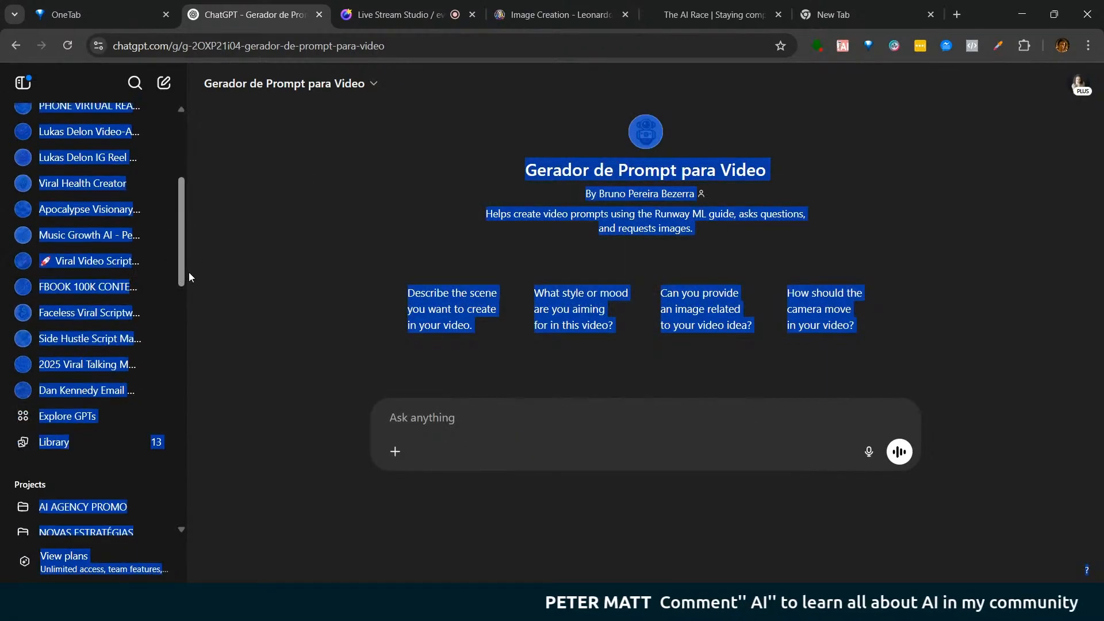
pyautogui.click(73, 419)
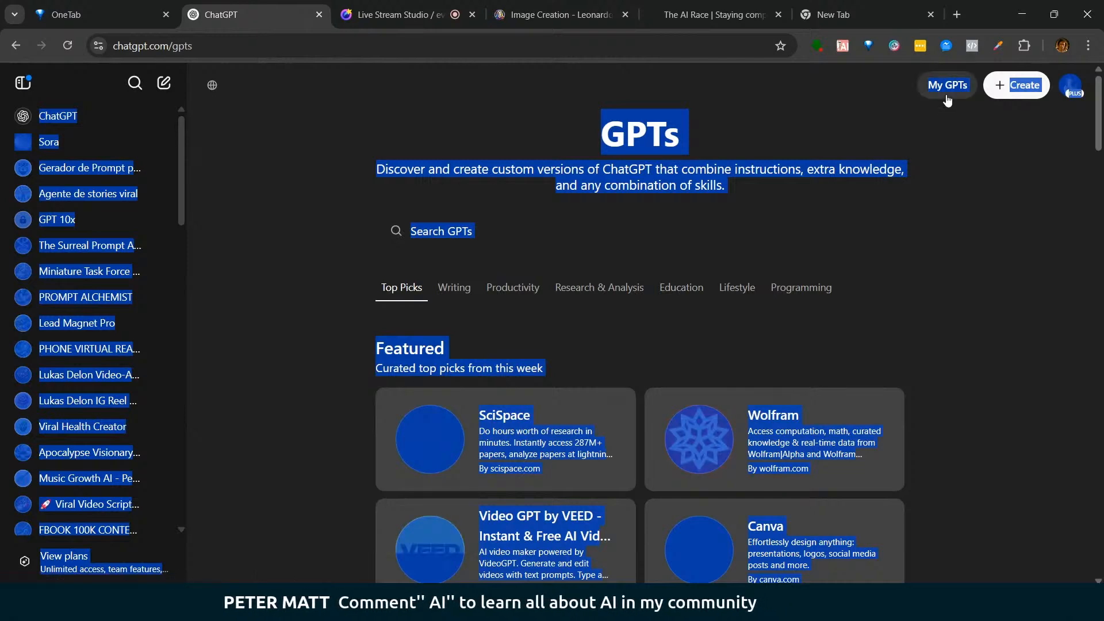
pyautogui.click(947, 91)
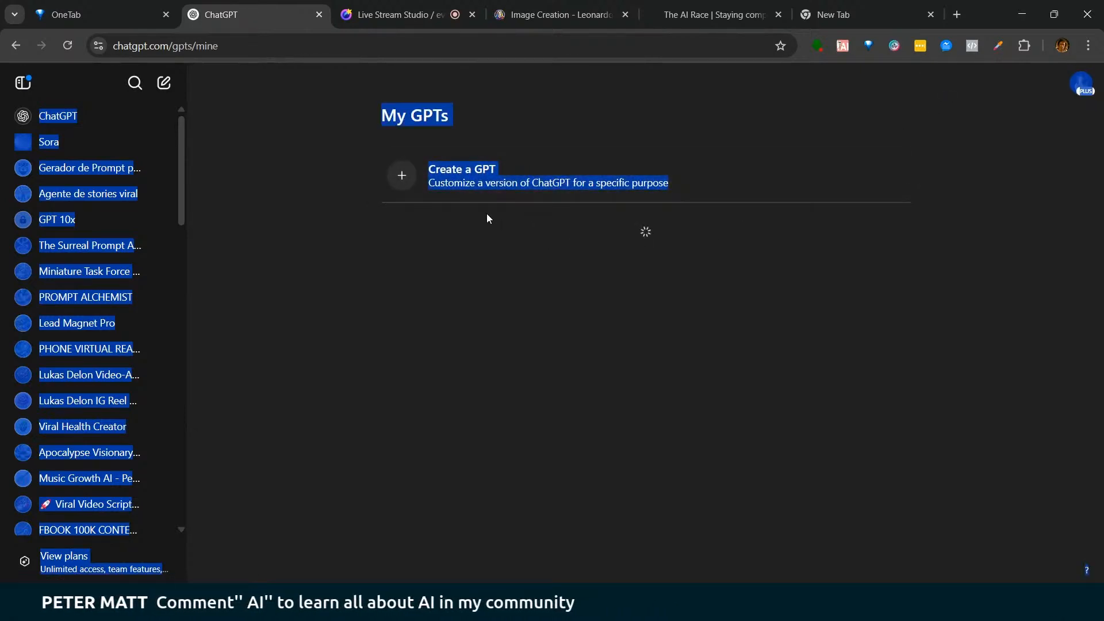
# Step: Look through the complete list of own GPTs, including the additional entries, for an image prompt generator
pyautogui.click(865, 153)
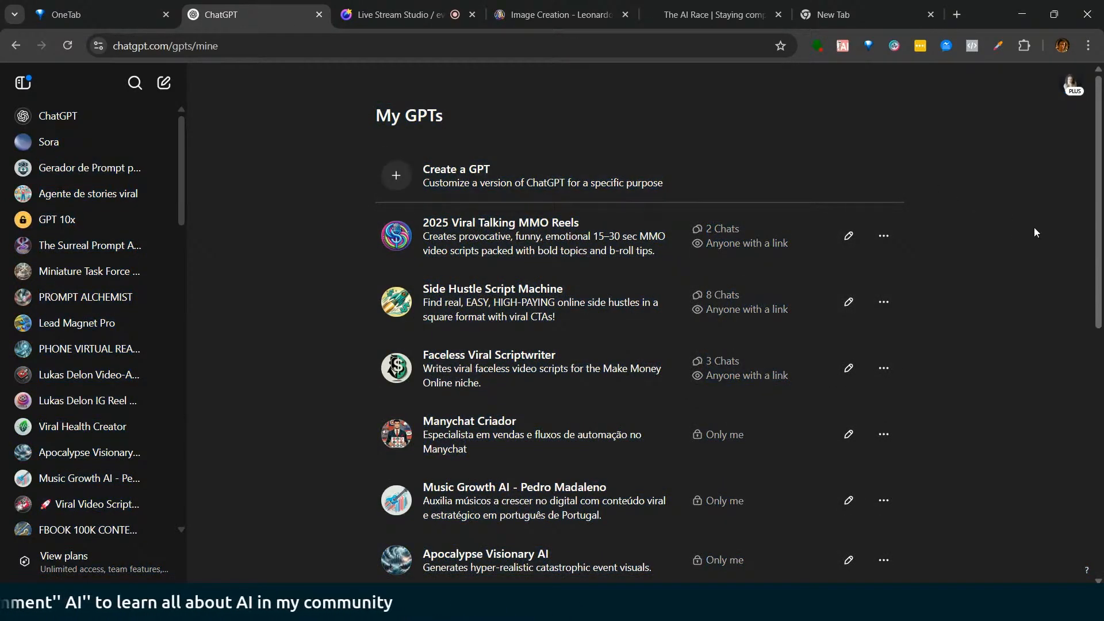
pyautogui.scroll(-3, 1101, 217)
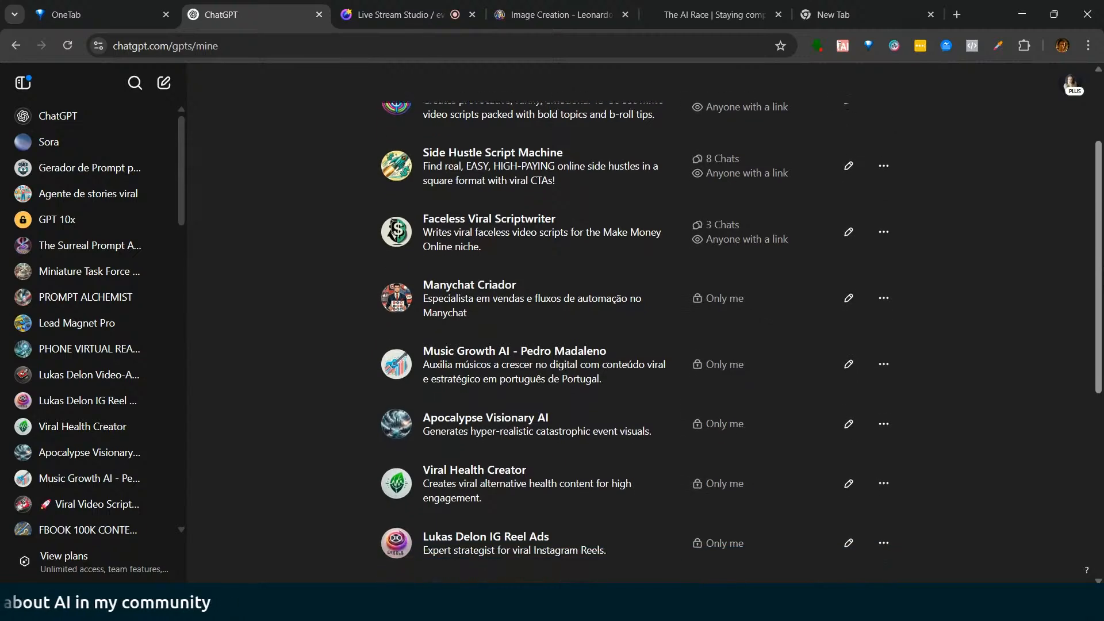
pyautogui.scroll(-4, 632, 339)
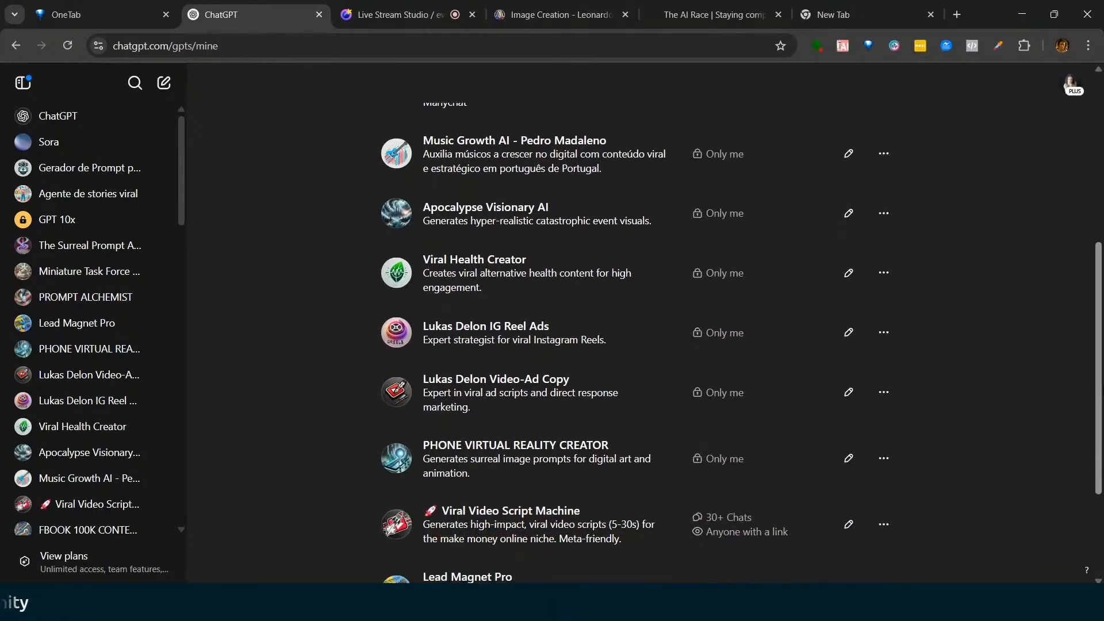
pyautogui.scroll(-2, 699, 528)
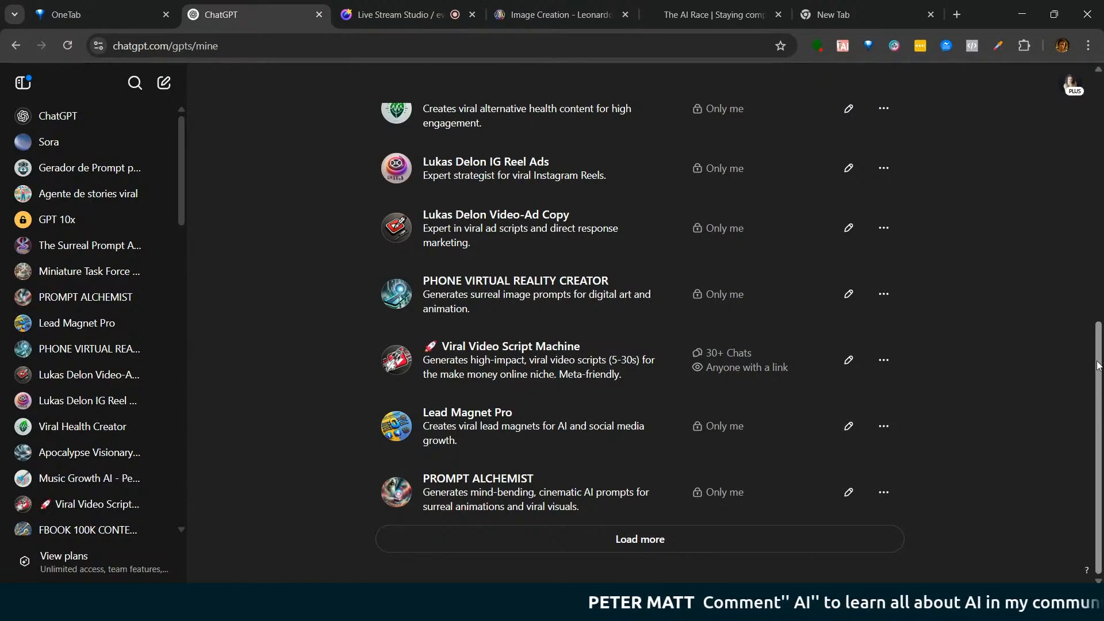
pyautogui.scroll(-2, 1100, 290)
pyautogui.scroll(-3, 644, 344)
pyautogui.scroll(-4, 643, 345)
pyautogui.scroll(-1, 644, 345)
pyautogui.scroll(-4, 644, 345)
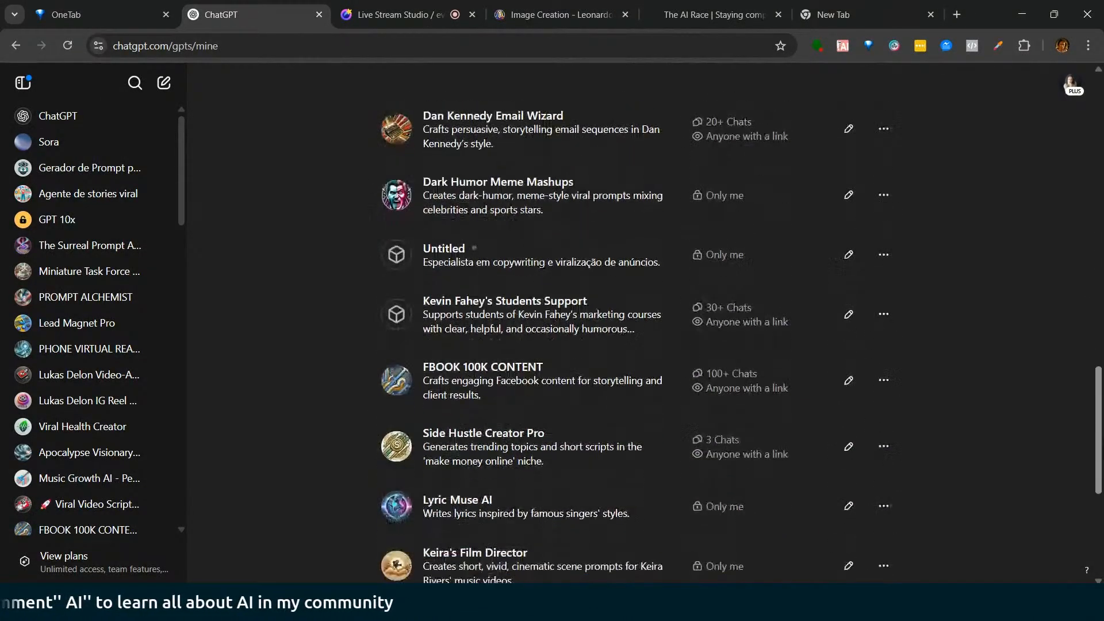
pyautogui.scroll(-3, 644, 345)
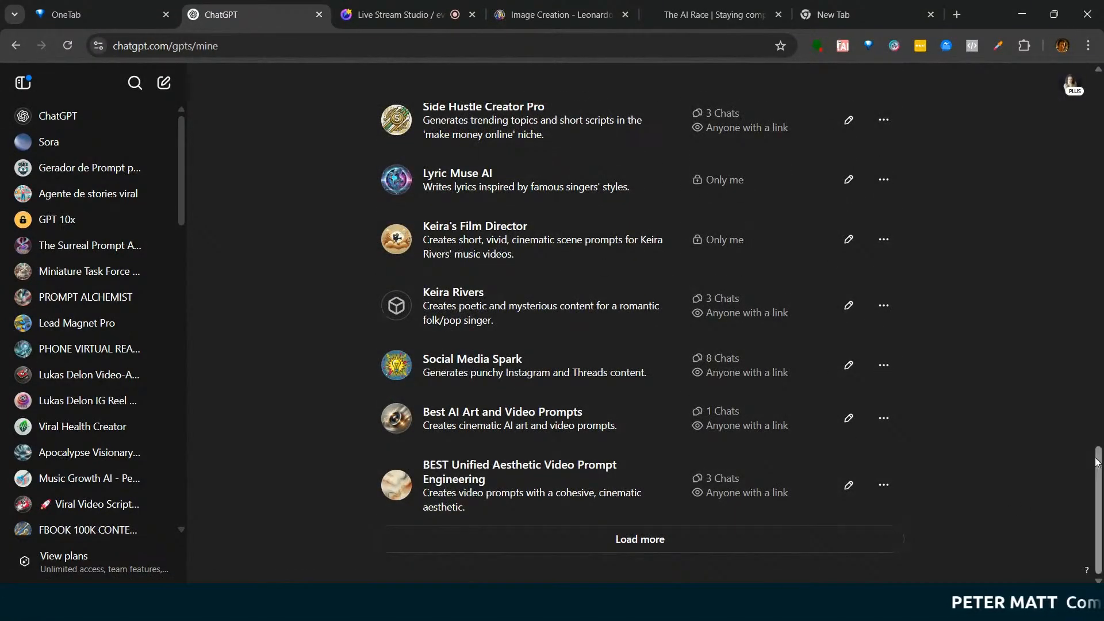
pyautogui.scroll(-3, 1098, 416)
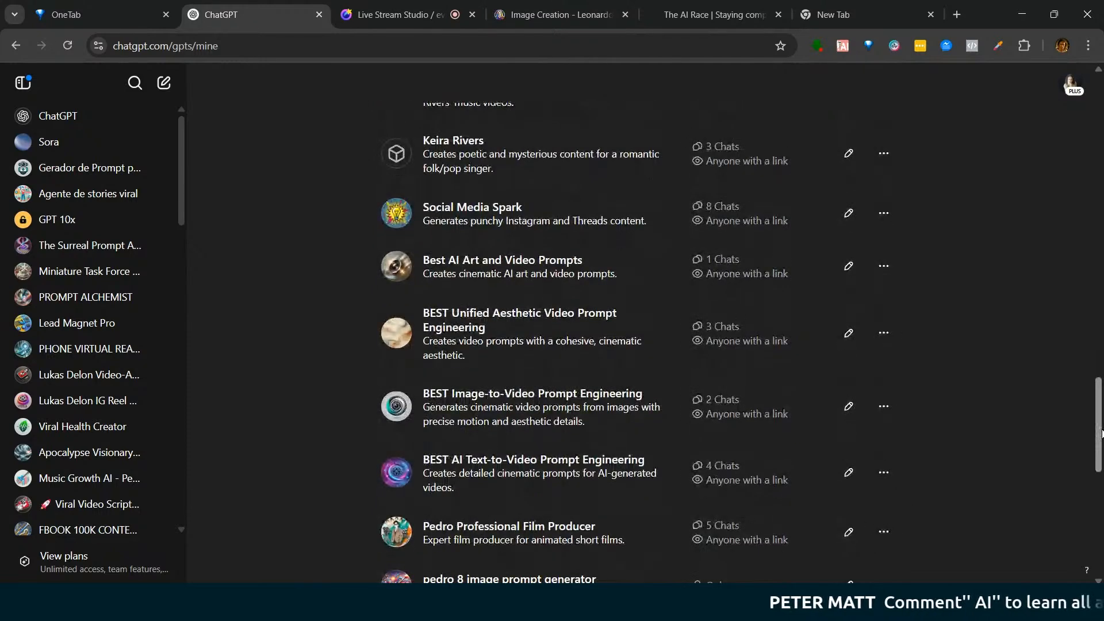
pyautogui.scroll(-3, 1098, 434)
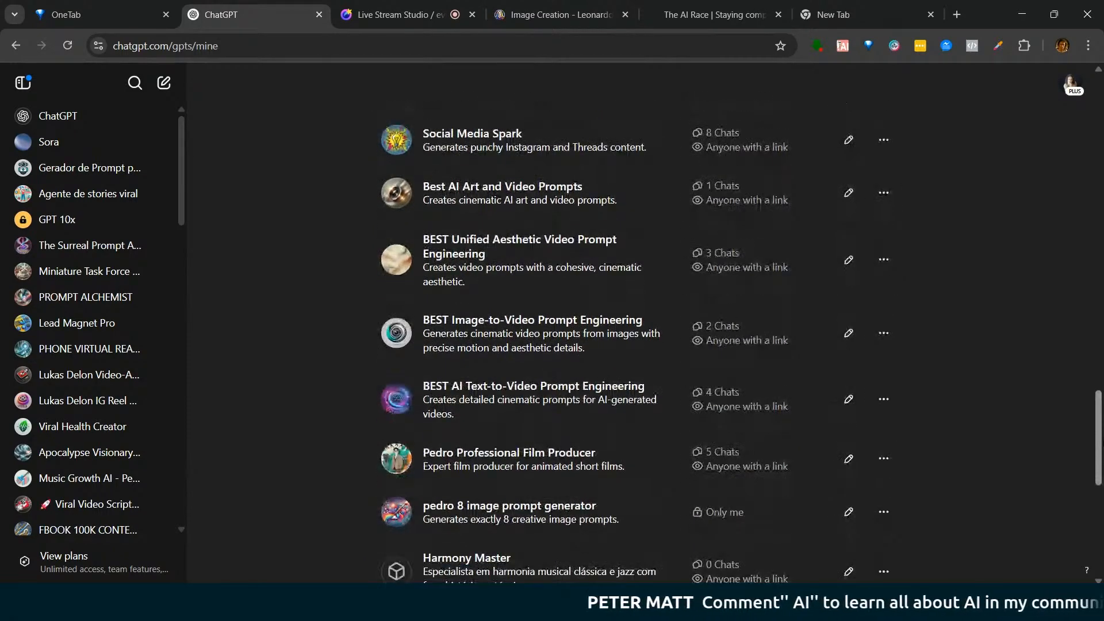
pyautogui.scroll(-1, 1098, 436)
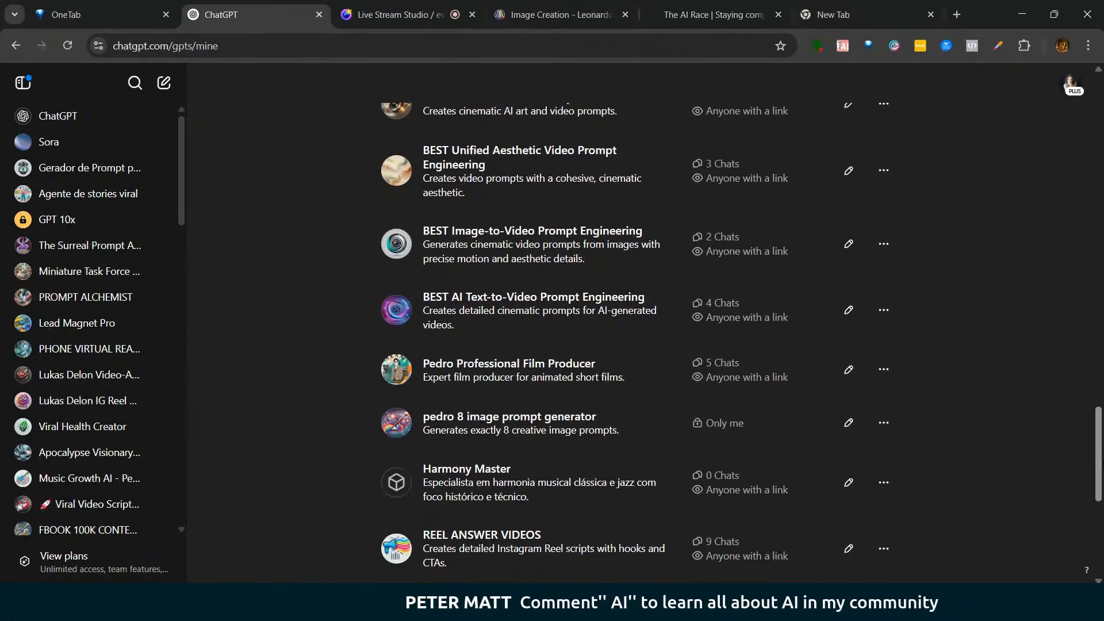
pyautogui.scroll(-6, 1098, 448)
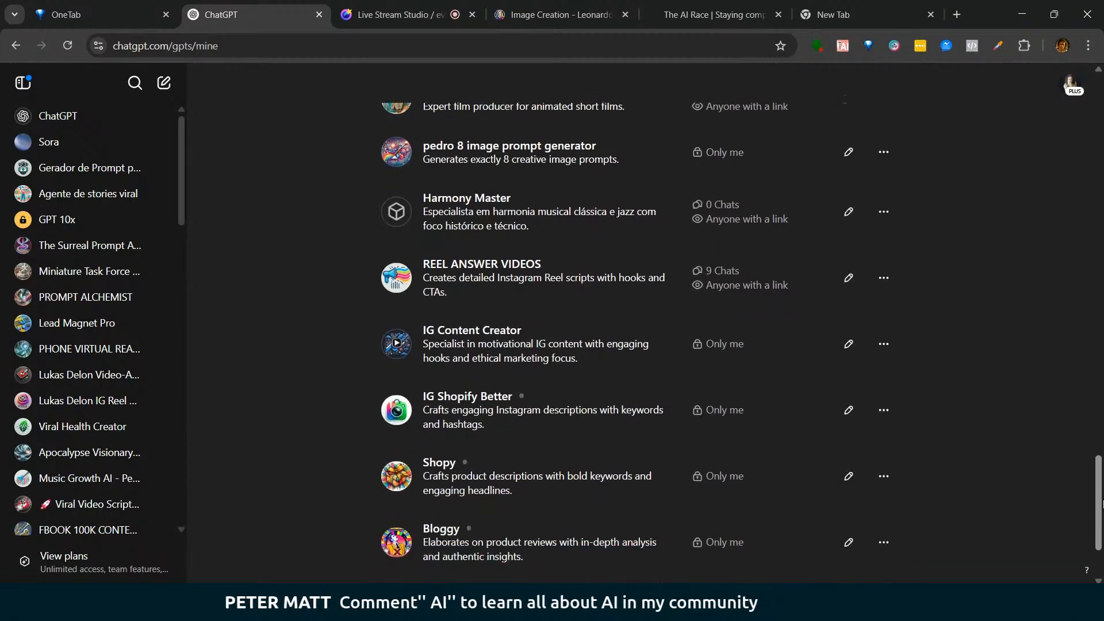
pyautogui.scroll(-2, 1098, 506)
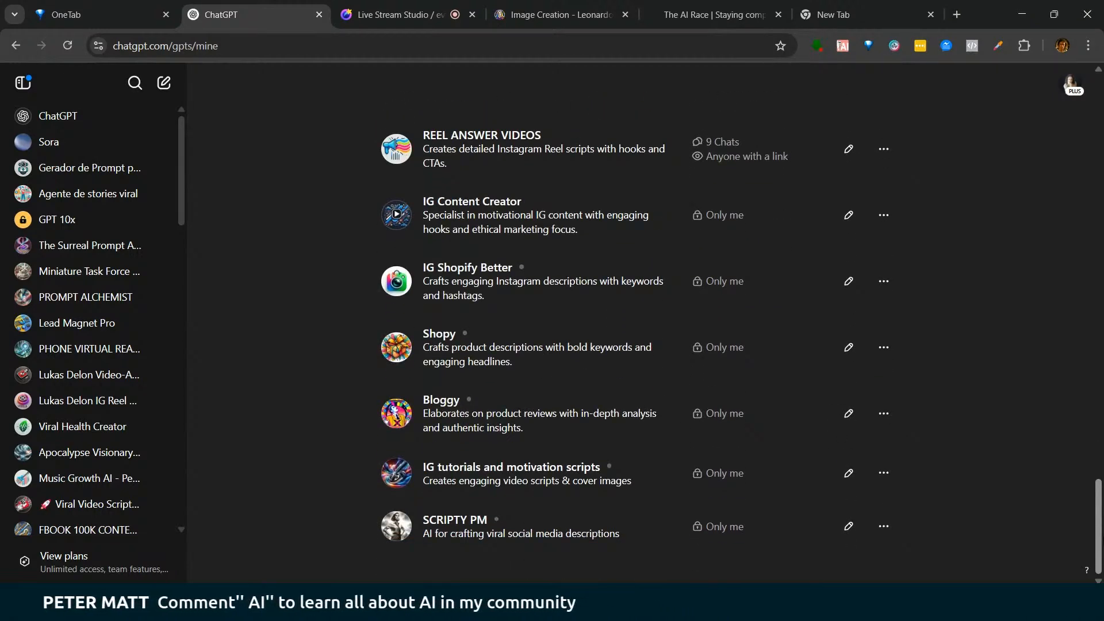
# Step: Go back through the end of the own GPTs list and open the GPT that generates exactly 8 creative image prompts
pyautogui.scroll(2, 1101, 520)
pyautogui.moveTo(1100, 516); pyautogui.dragTo(1092, 474)
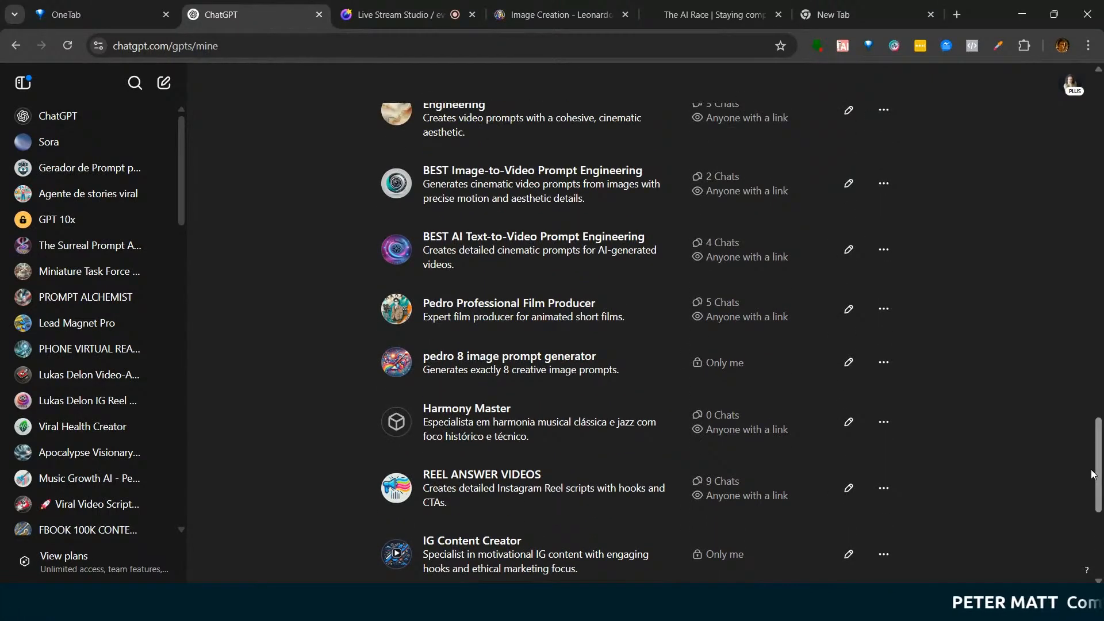
pyautogui.moveTo(1092, 474); pyautogui.dragTo(1094, 503)
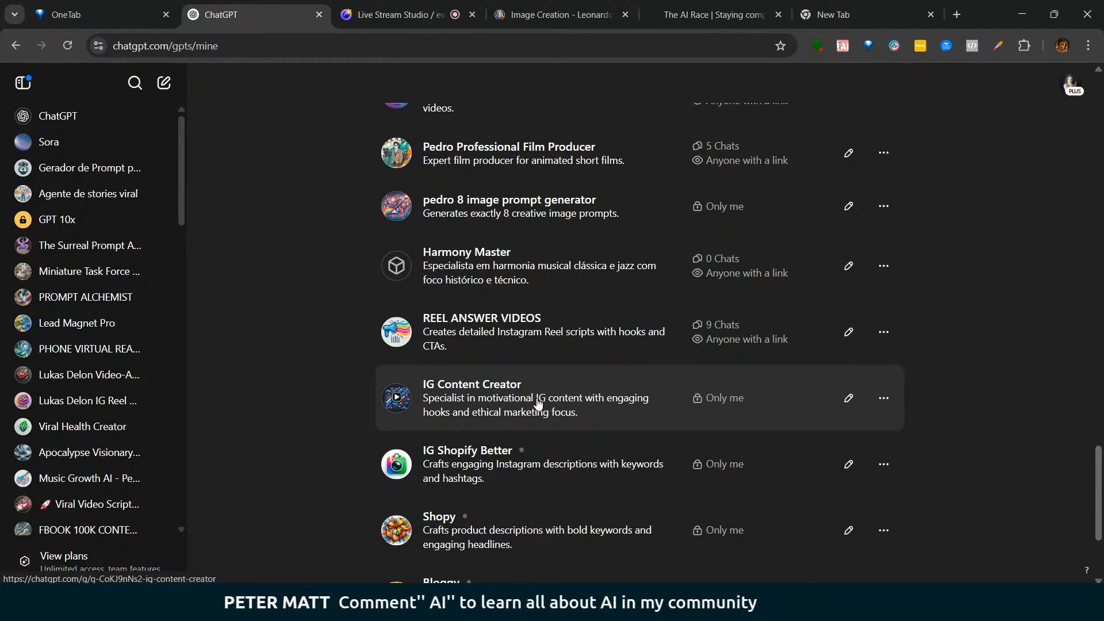
pyautogui.moveTo(1094, 501); pyautogui.dragTo(1094, 536)
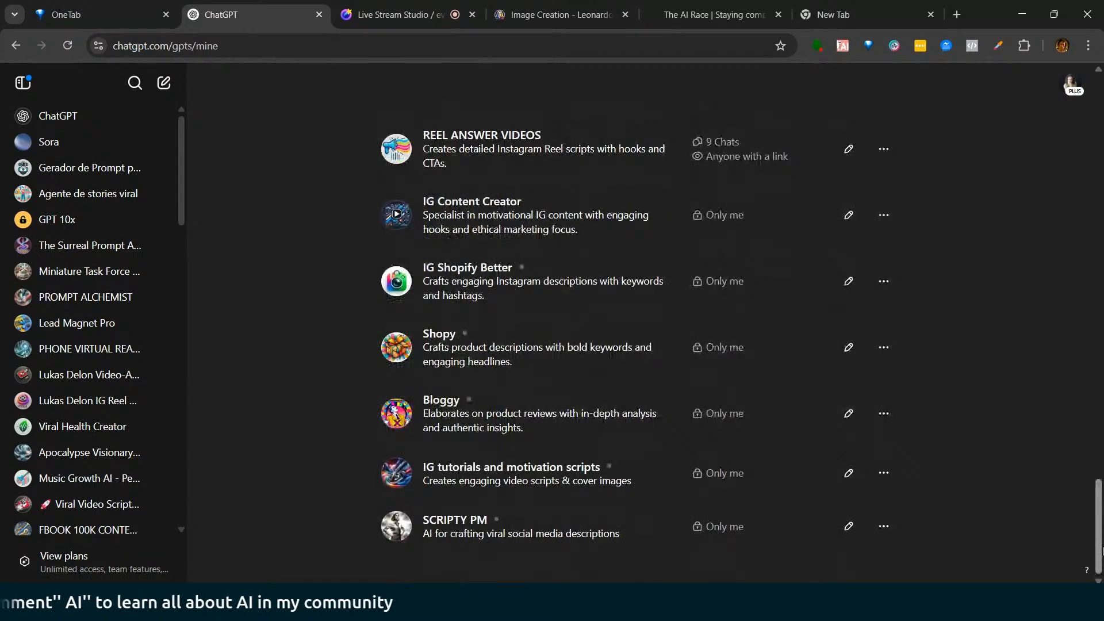
pyautogui.moveTo(1101, 551); pyautogui.dragTo(1087, 495)
pyautogui.click(575, 315)
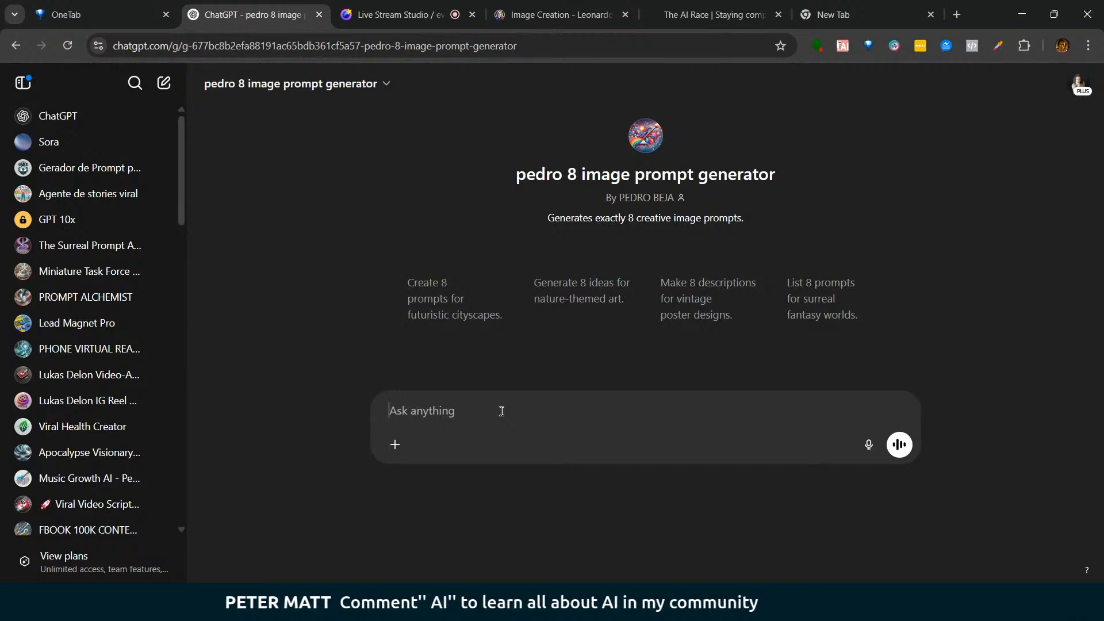
# Step: Request image prompts for "A MAN WALKING AT THE BEACH" and review the start of the reply
pyautogui.write('A MAN WALKING AT THE BEACH')
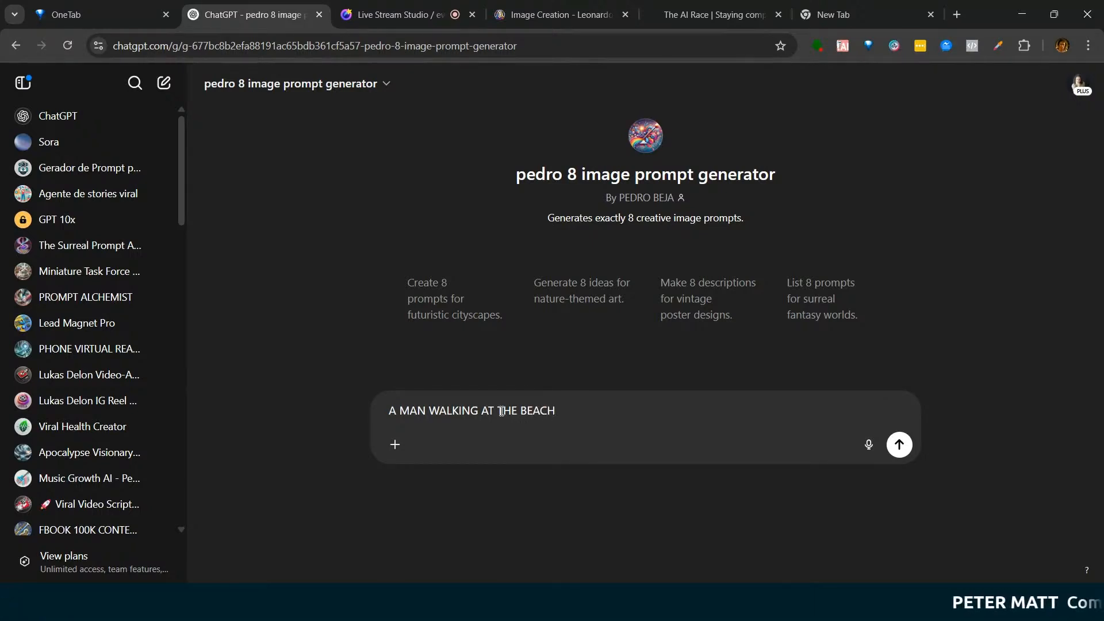
pyautogui.press('Return')
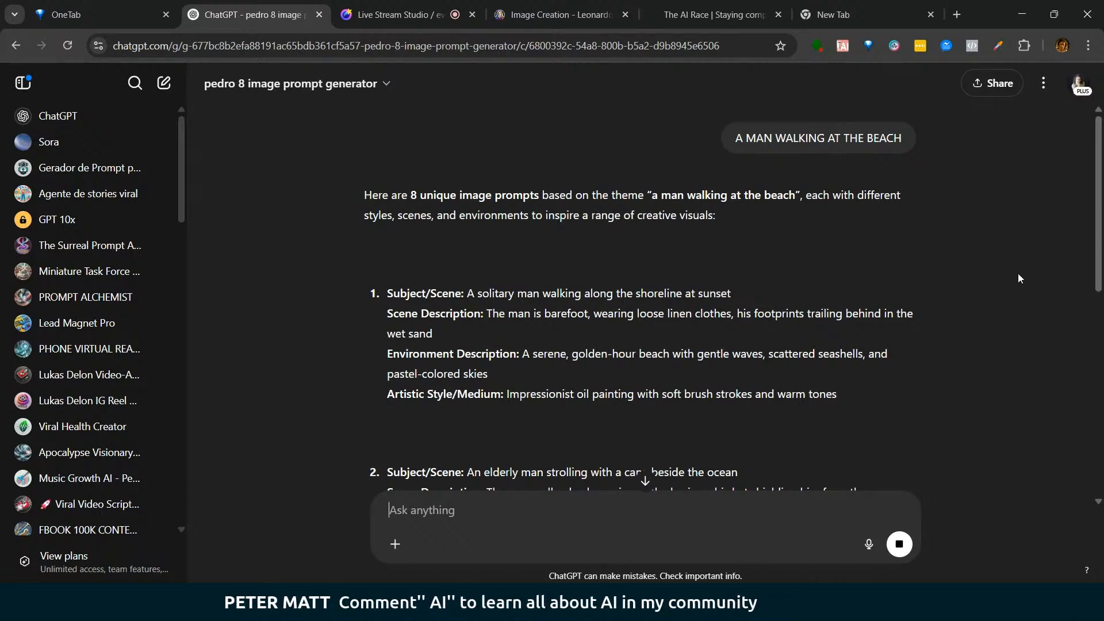
pyautogui.moveTo(1101, 222)
pyautogui.mouseDown()
pyautogui.moveTo(1102, 268)
pyautogui.moveTo(1102, 220)
pyautogui.mouseUp()
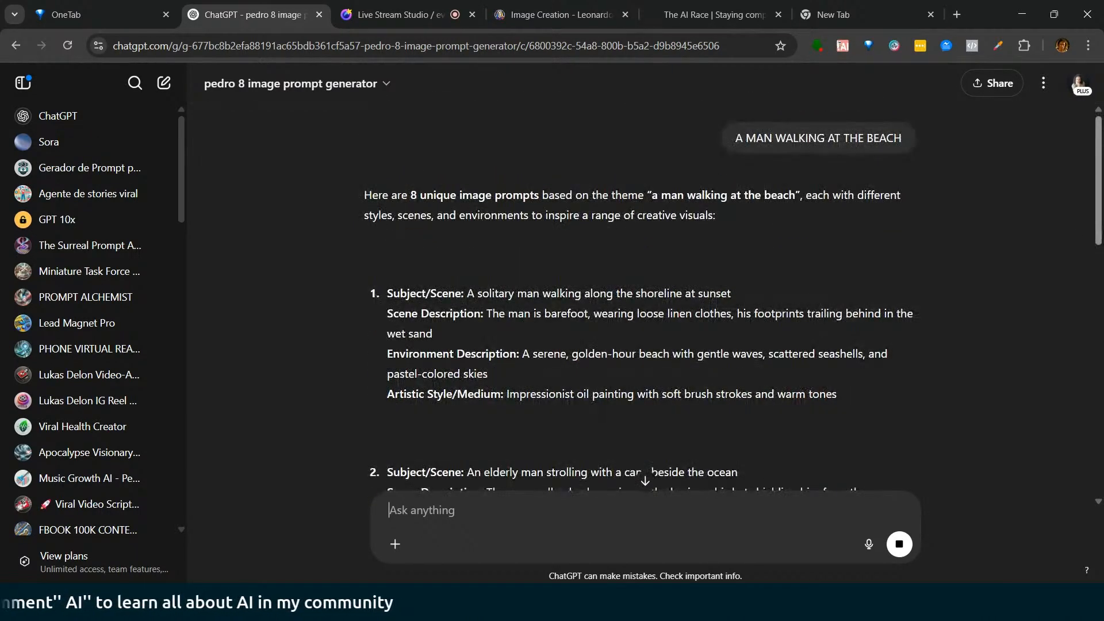
pyautogui.moveTo(732, 140); pyautogui.dragTo(879, 152)
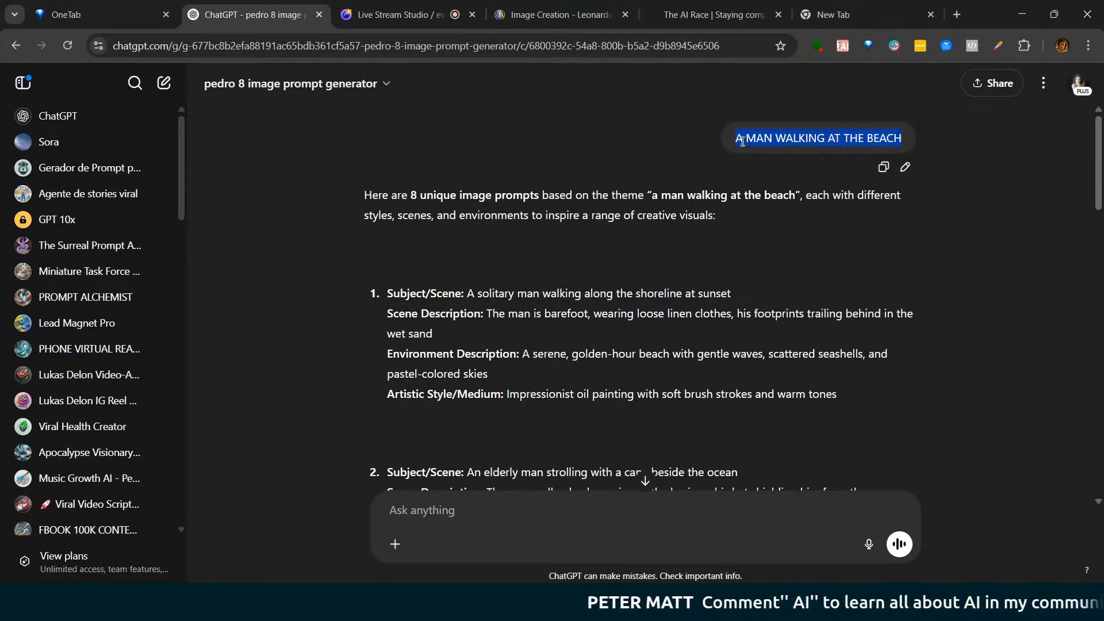
pyautogui.scroll(-1, 1099, 195)
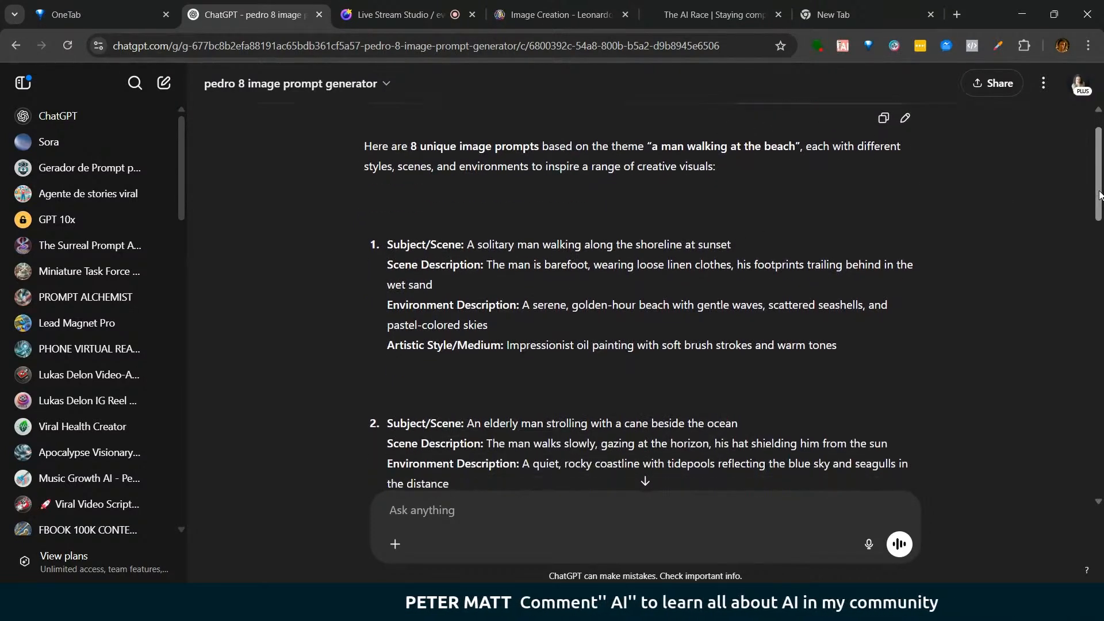
pyautogui.moveTo(1099, 196)
pyautogui.mouseDown()
pyautogui.moveTo(1099, 273)
pyautogui.moveTo(1099, 193)
pyautogui.mouseUp()
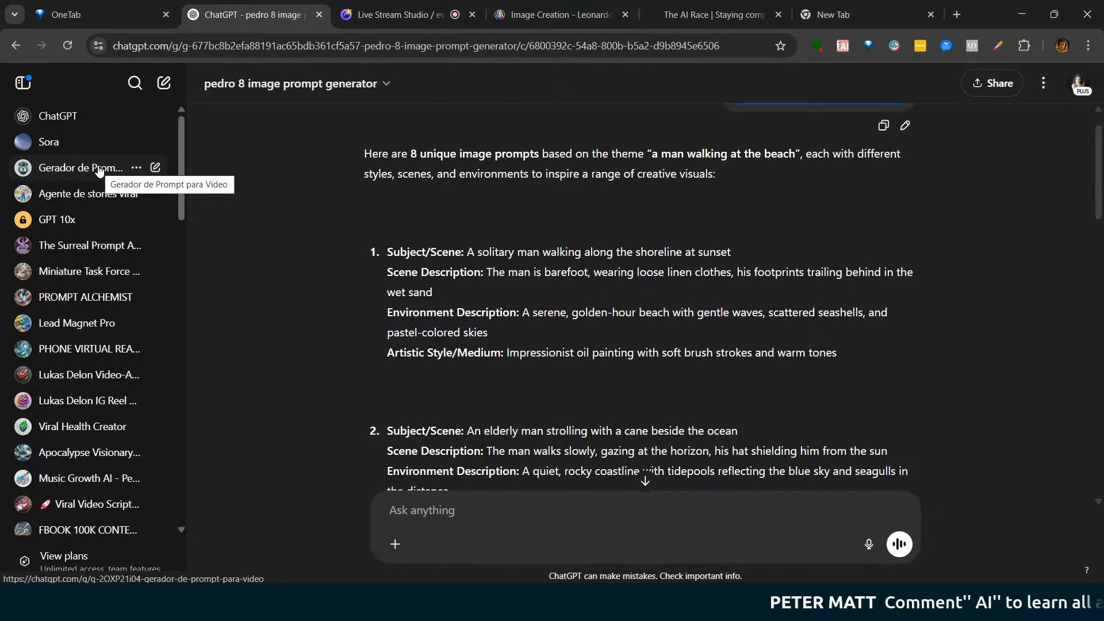
# Step: Search the past chats for a person's surname, replace it with a first name, and close the search
pyautogui.click(137, 86)
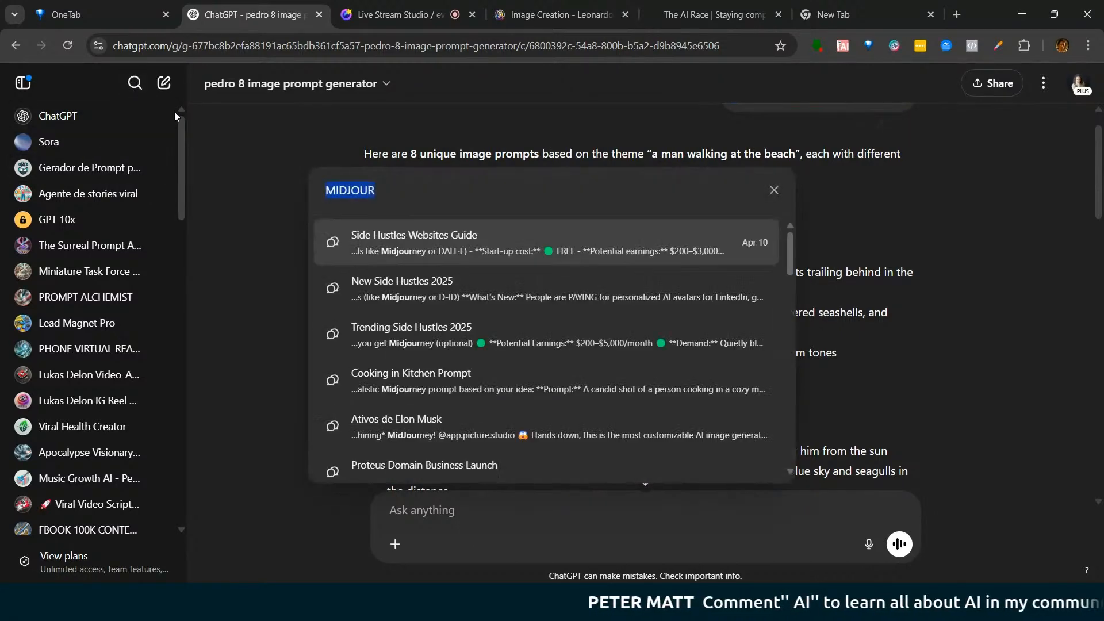
pyautogui.write('BEZERRA')
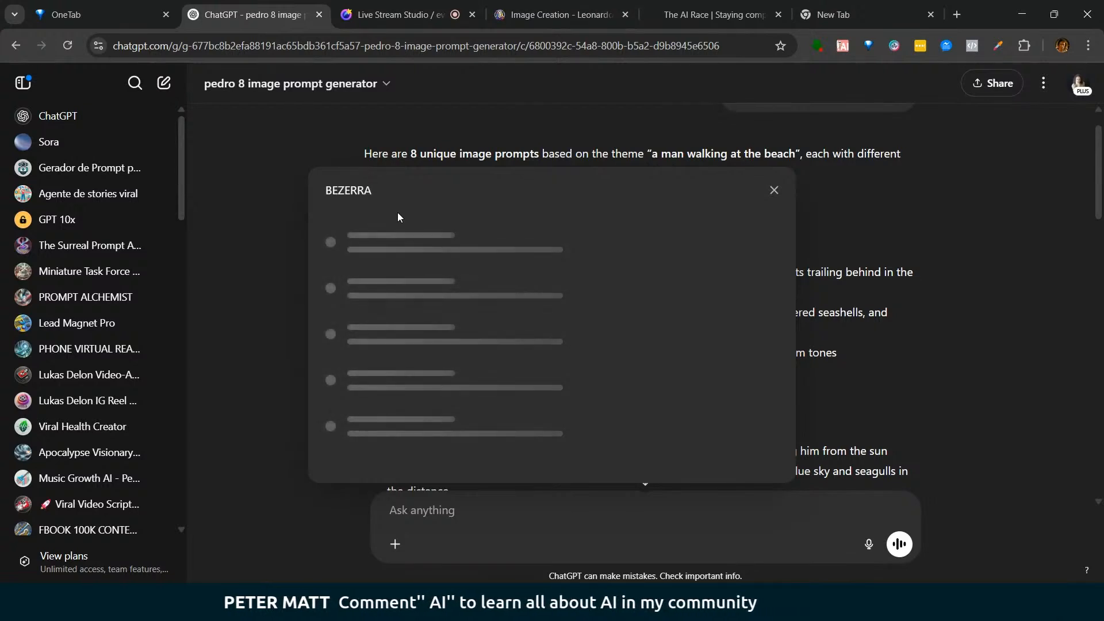
pyautogui.press('BackSpace')
pyautogui.press('BackSpace')
pyautogui.press('BackSpace')
pyautogui.press('BackSpace')
pyautogui.press('BackSpace')
pyautogui.press('BackSpace')
pyautogui.press('BackSpace')
pyautogui.write('DANIEL')
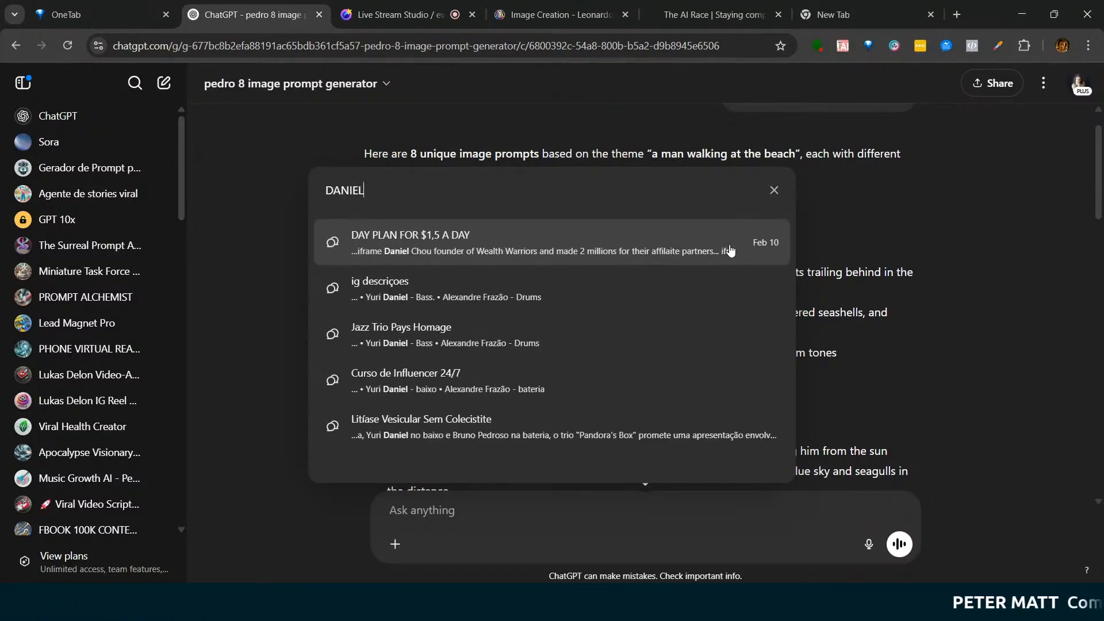
pyautogui.click(774, 189)
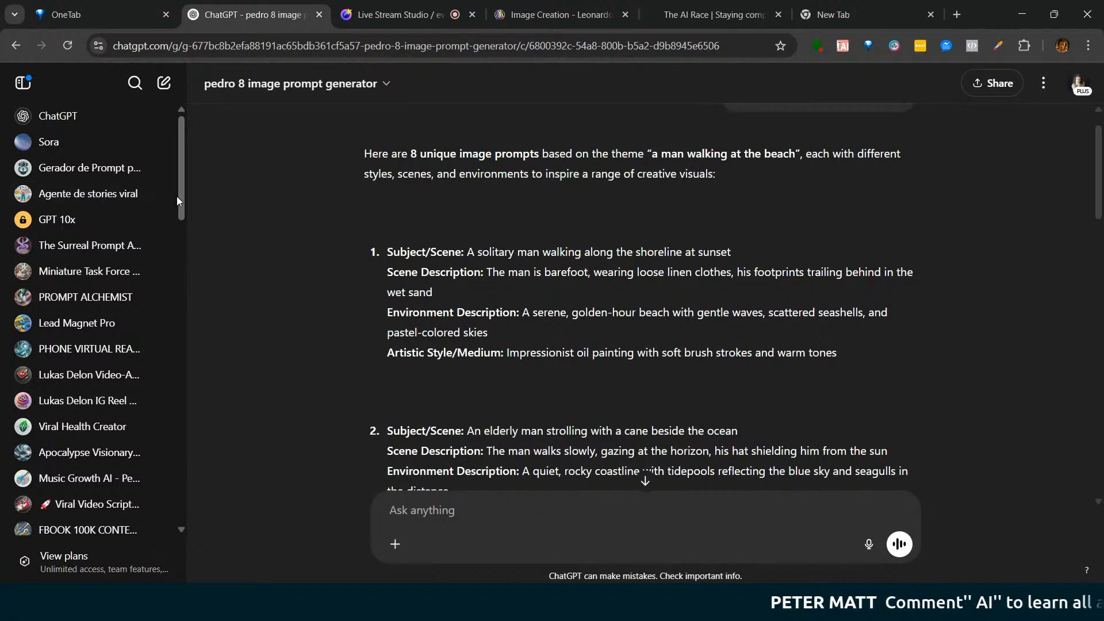
# Step: Copy the first generated prompt, a solitary man walking along the shoreline at sunset, into the prompt field in Leonardo.Ai
pyautogui.scroll(-1, 178, 198)
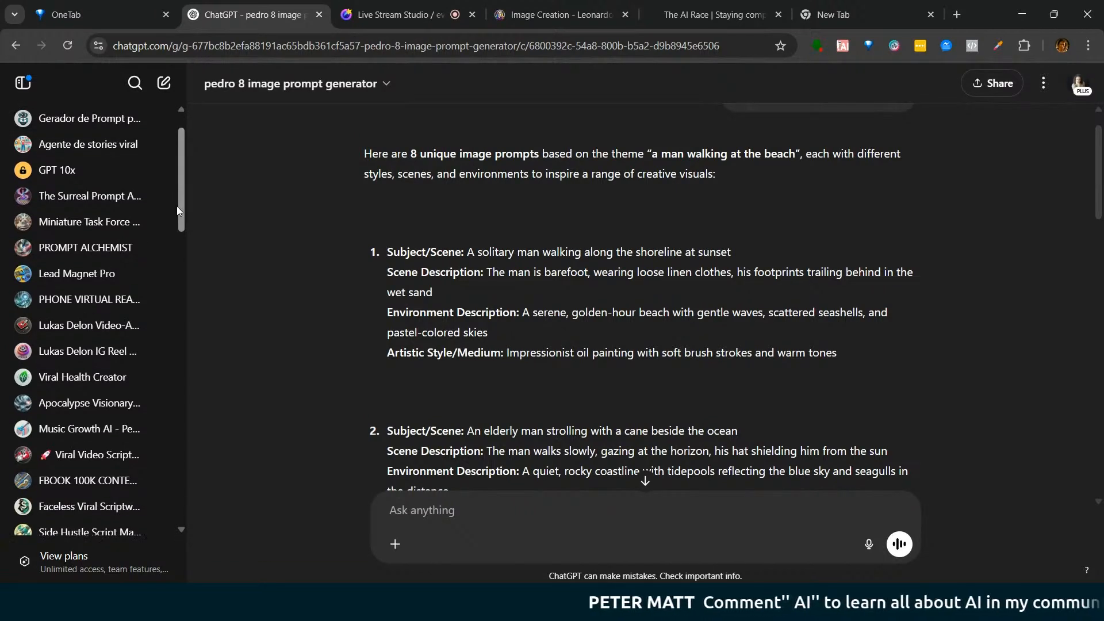
pyautogui.scroll(-1, 177, 215)
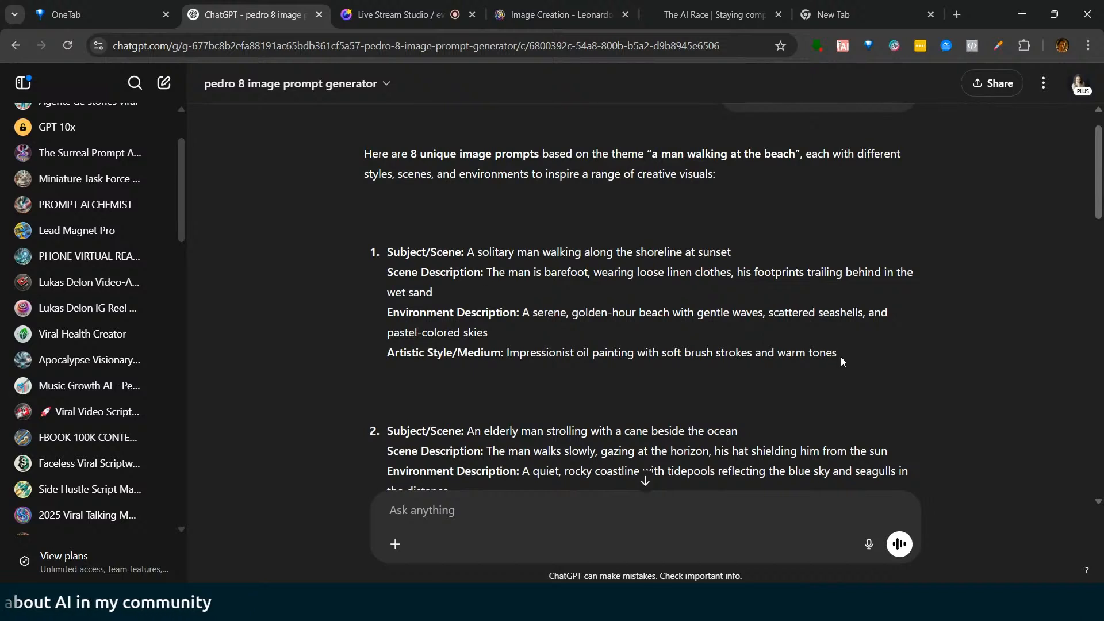
pyautogui.moveTo(718, 351); pyautogui.dragTo(393, 257)
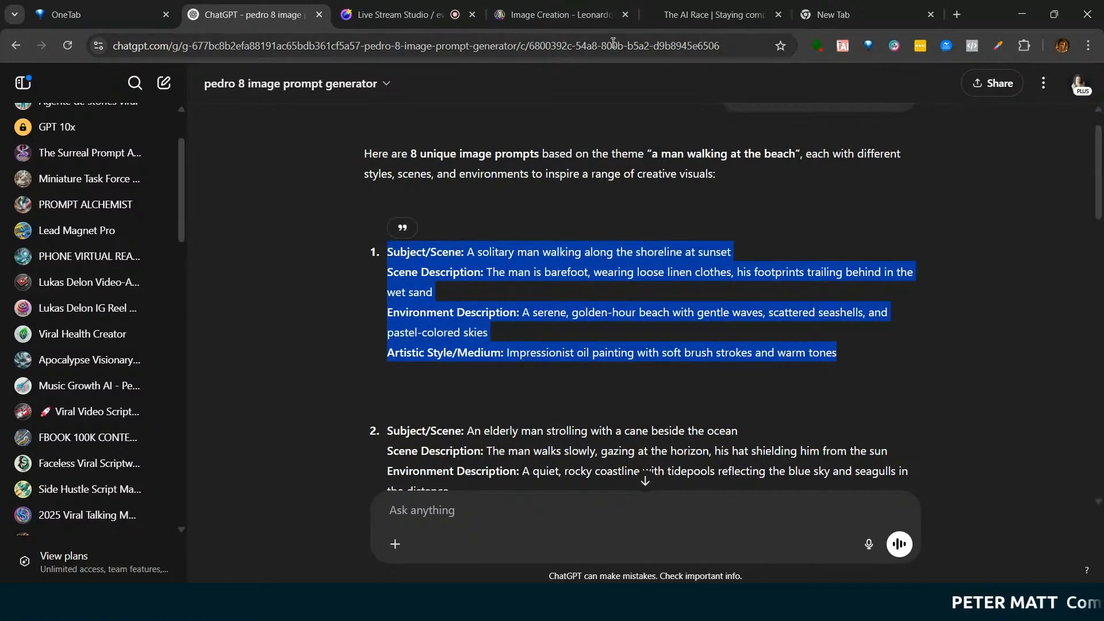
pyautogui.click(532, 14)
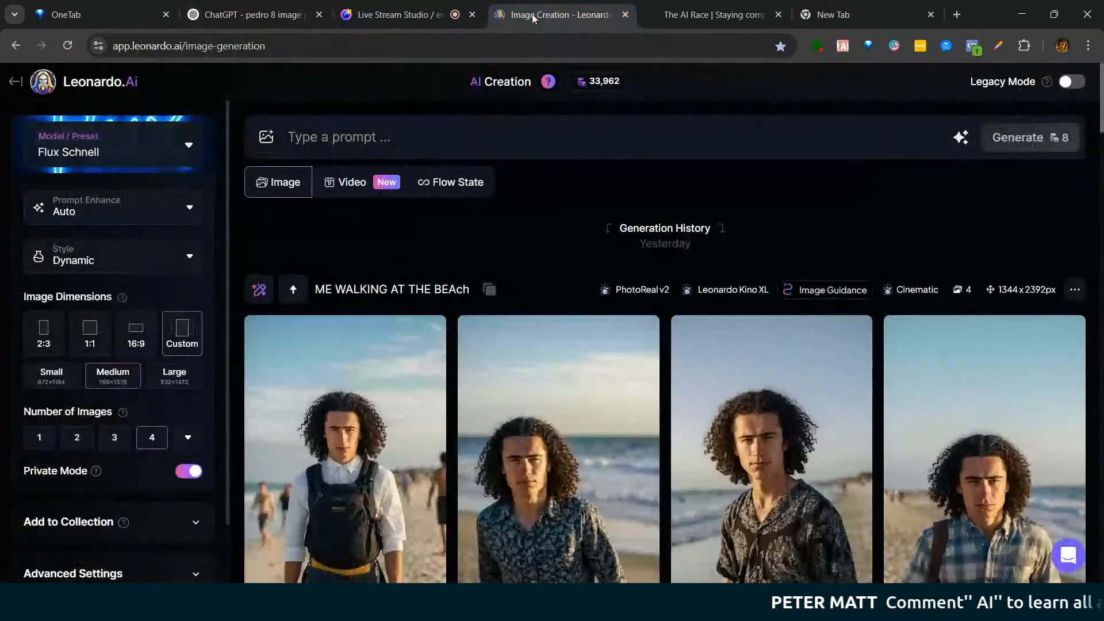
pyautogui.click(384, 139)
pyautogui.write('Subject/Scene: A solitary man walking along the shoreline at sunset Scene Description: The man is barefoot, wearing loose linen clothes, his footprints trailing behind in the wet sand Environment Description: A serene, golden-hour beach with gentle waves, scattered seashells, and pastel-colored skies Artistic Style/Medium: Impressionist oil painting with soft brush strokes and warm tones')
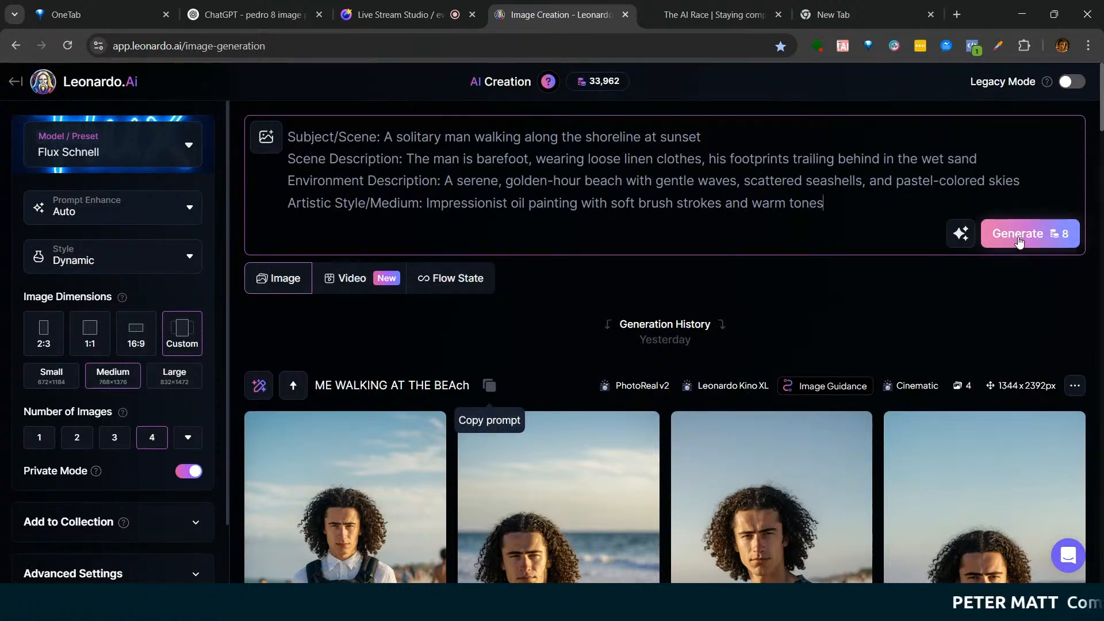
# Step: Change the model to Flux Dev and generate the four images from the shoreline prompt
pyautogui.click(136, 150)
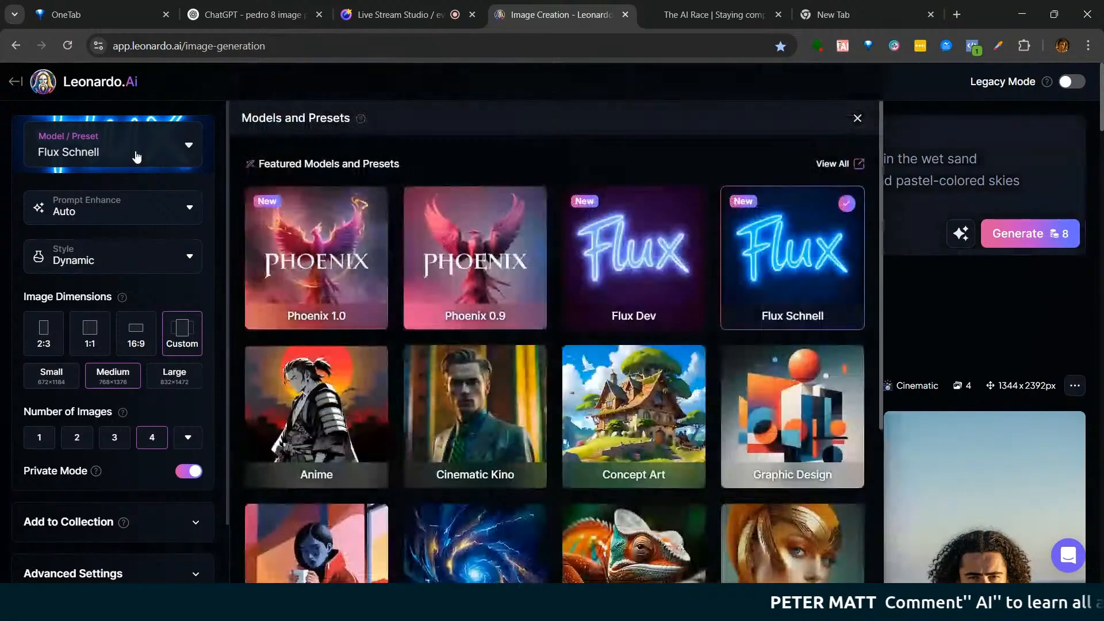
pyautogui.click(675, 265)
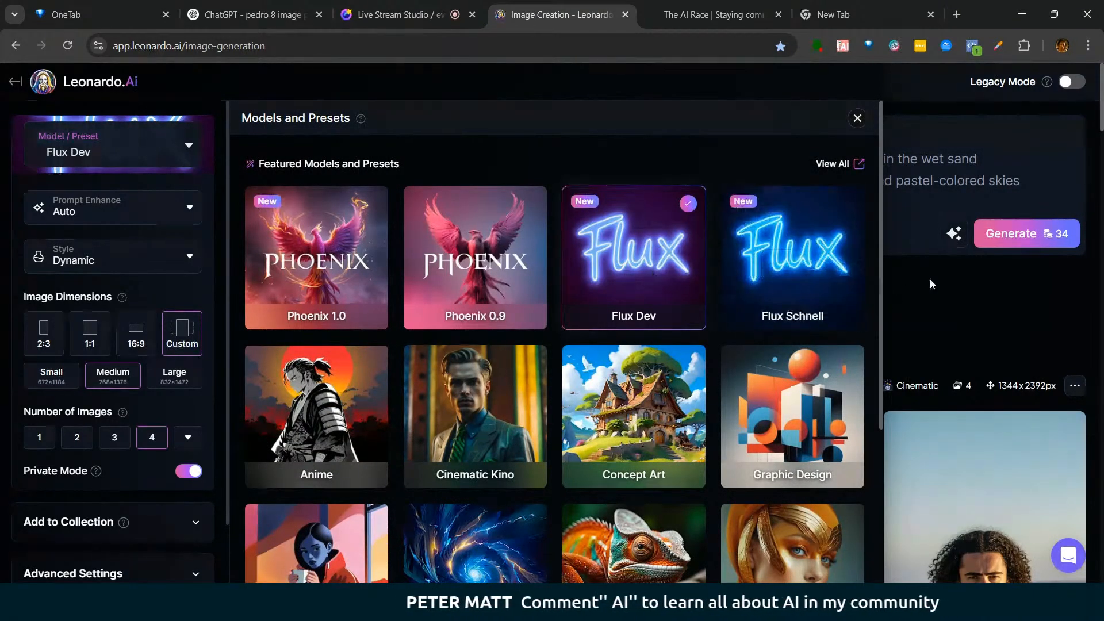
pyautogui.click(1001, 295)
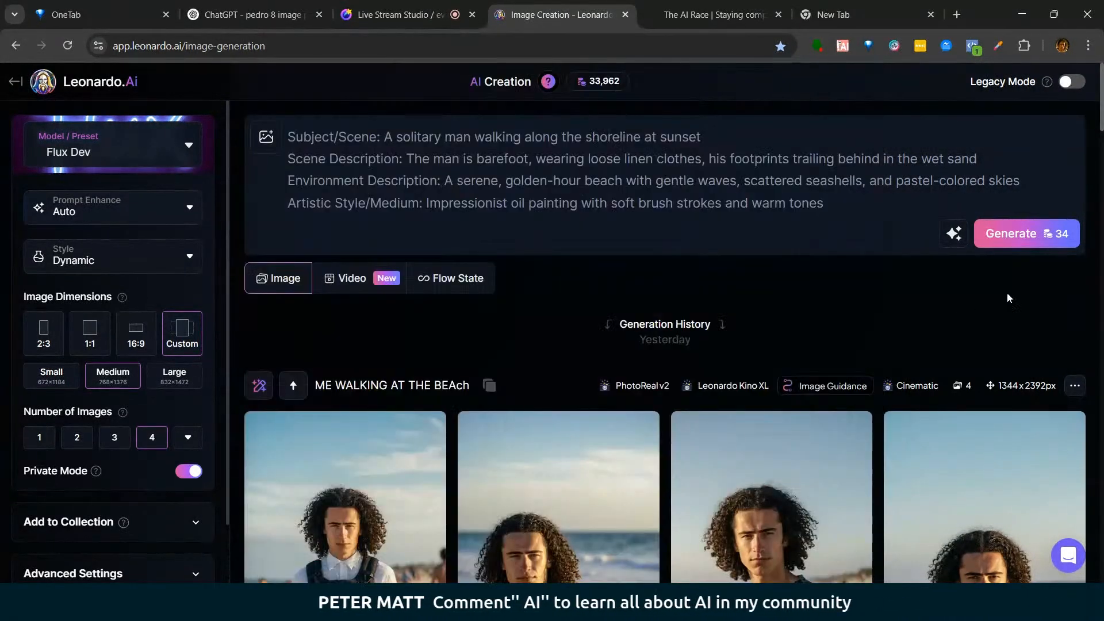
pyautogui.click(1018, 235)
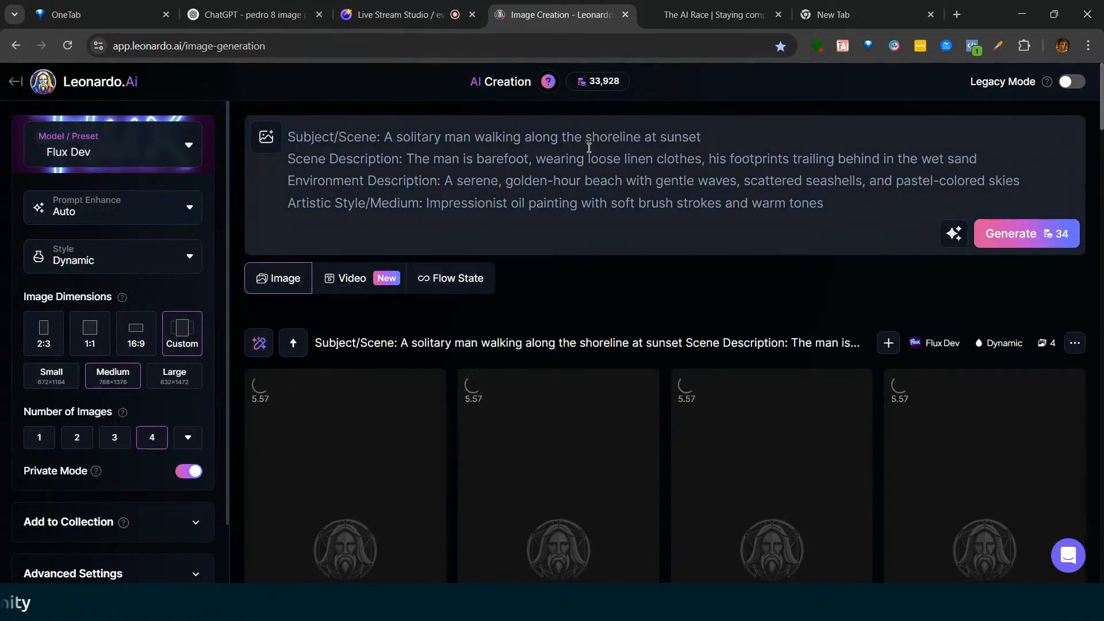
# Step: Switch to ChatGPT, search the past chats for "Midjour", and open the "Cooking in Kitchen Prompt" chat
pyautogui.click(239, 17)
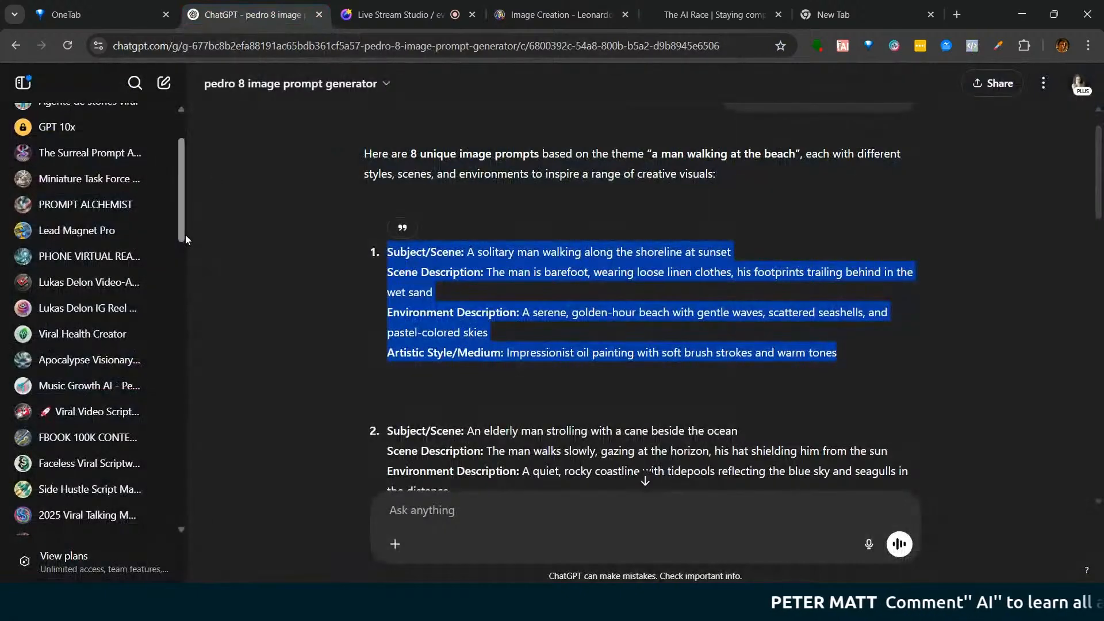
pyautogui.moveTo(180, 221); pyautogui.dragTo(177, 226)
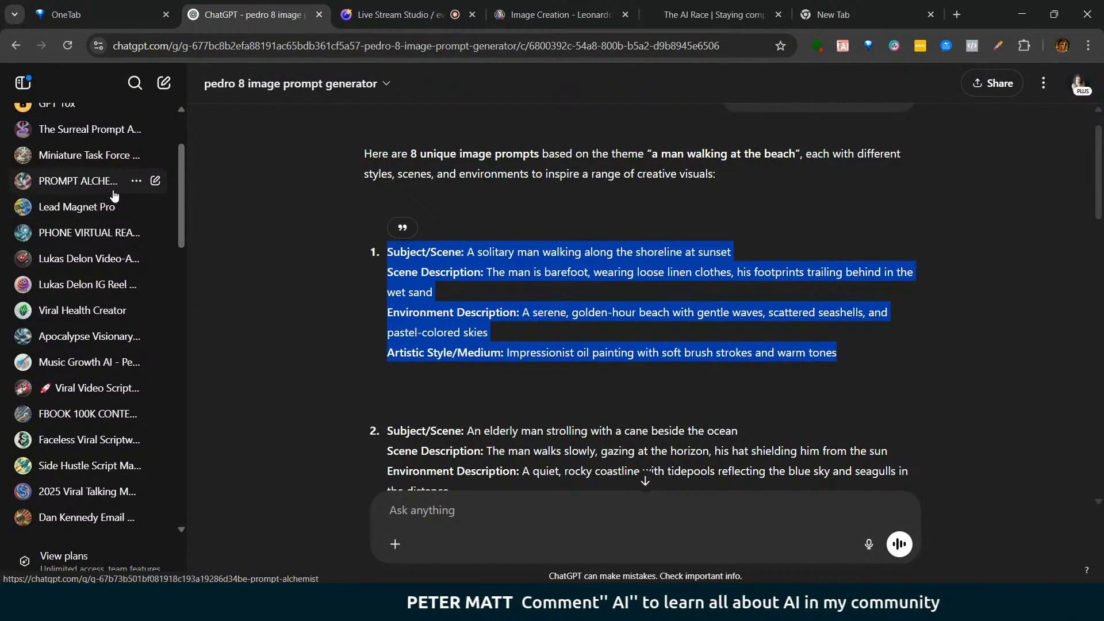
pyautogui.moveTo(183, 185); pyautogui.dragTo(181, 170)
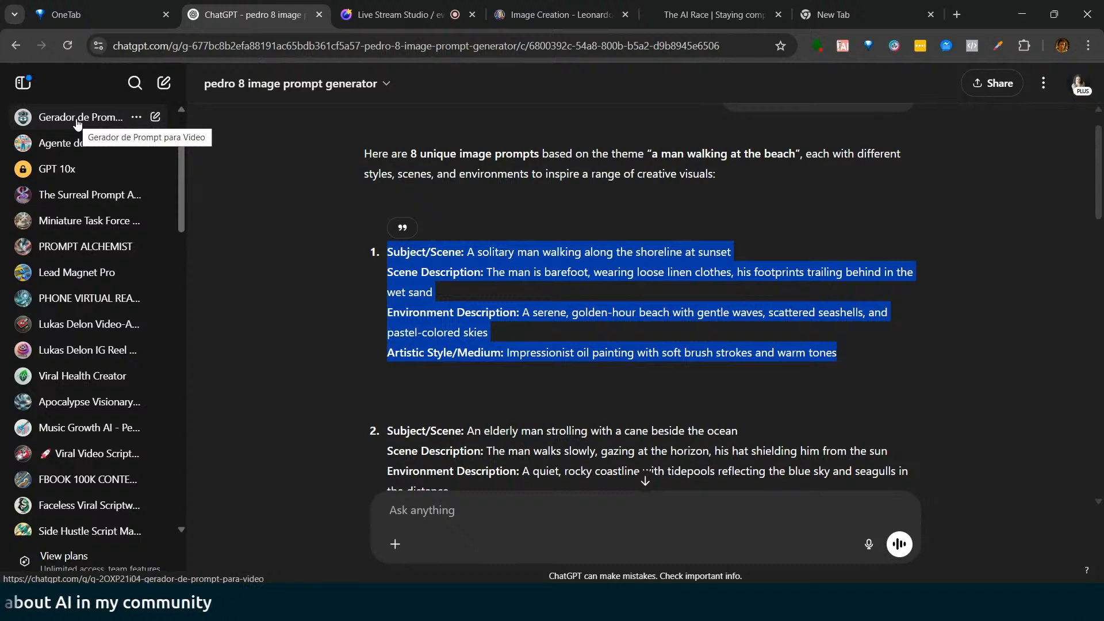
pyautogui.scroll(2, 115, 138)
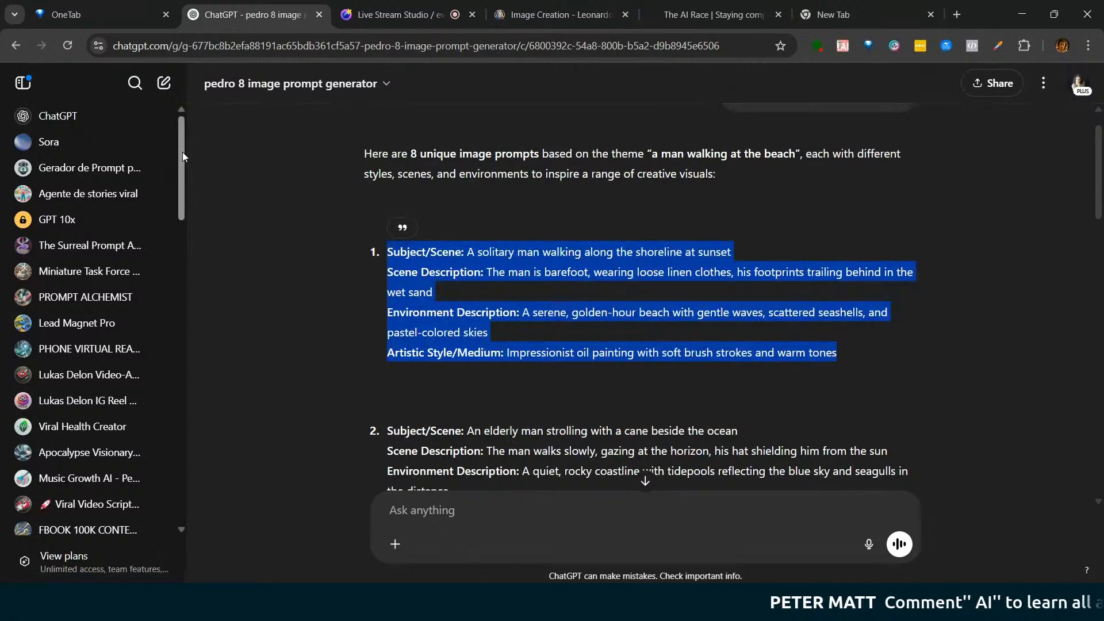
pyautogui.click(204, 140)
pyautogui.hotkey('ctrl', 'k')
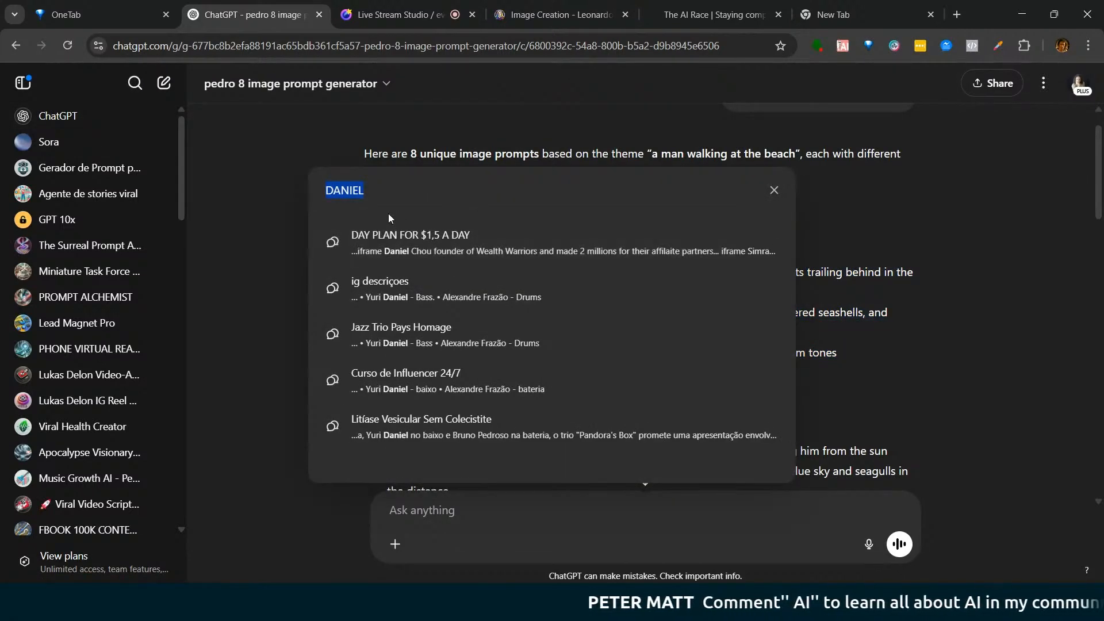
pyautogui.write('Mid')
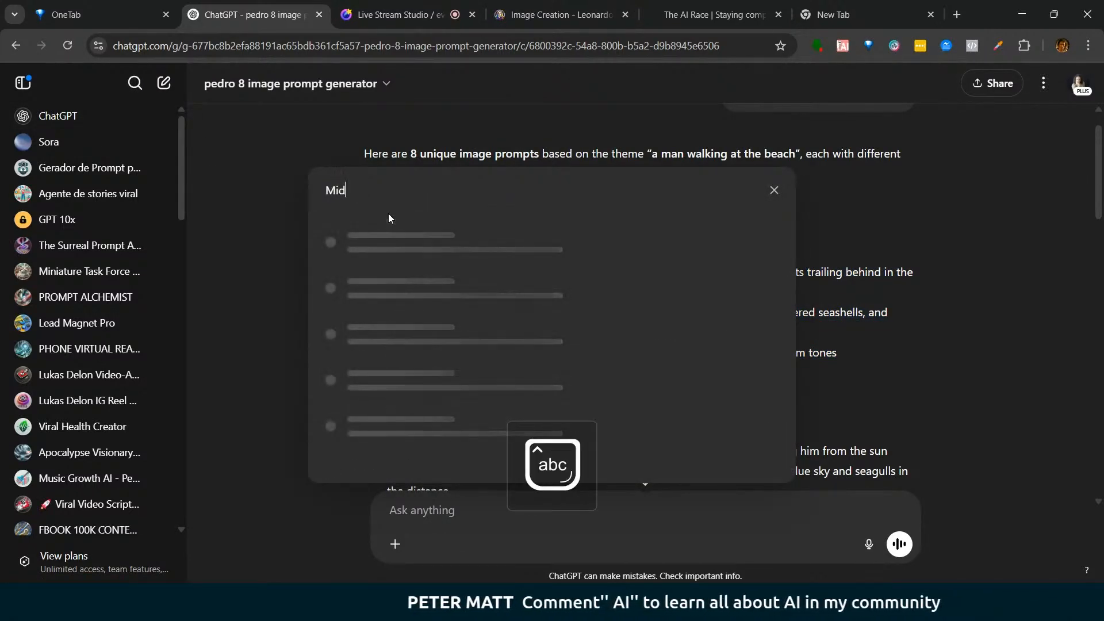
pyautogui.write('jopurn')
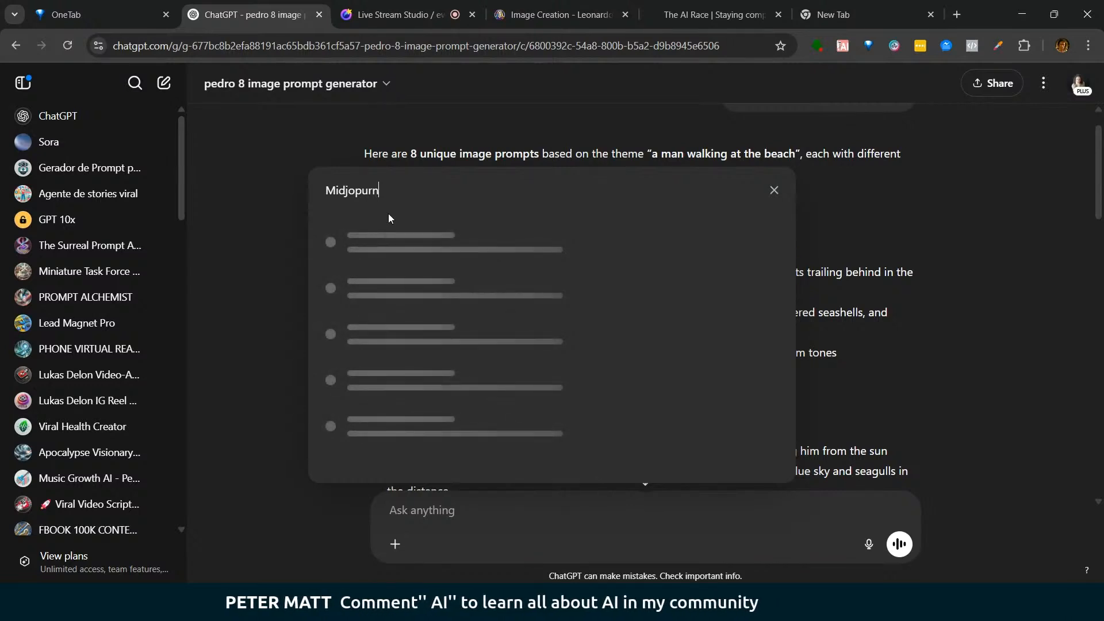
pyautogui.press('BackSpace')
pyautogui.press('BackSpace')
pyautogui.press('BackSpace')
pyautogui.press('BackSpace')
pyautogui.press('BackSpace')
pyautogui.press('BackSpace')
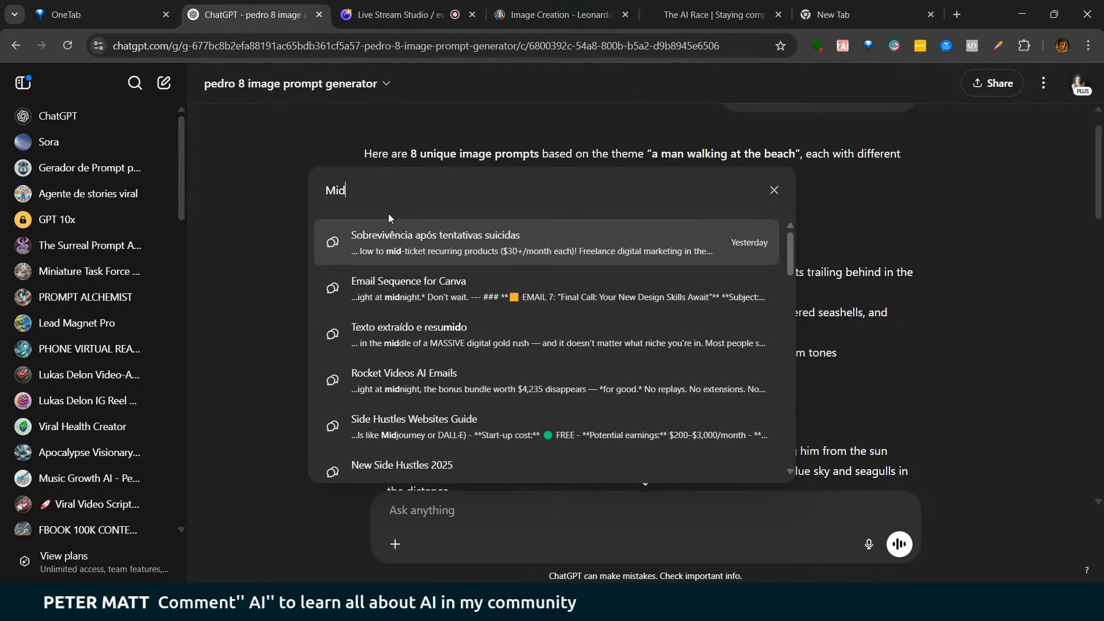
pyautogui.write('jour')
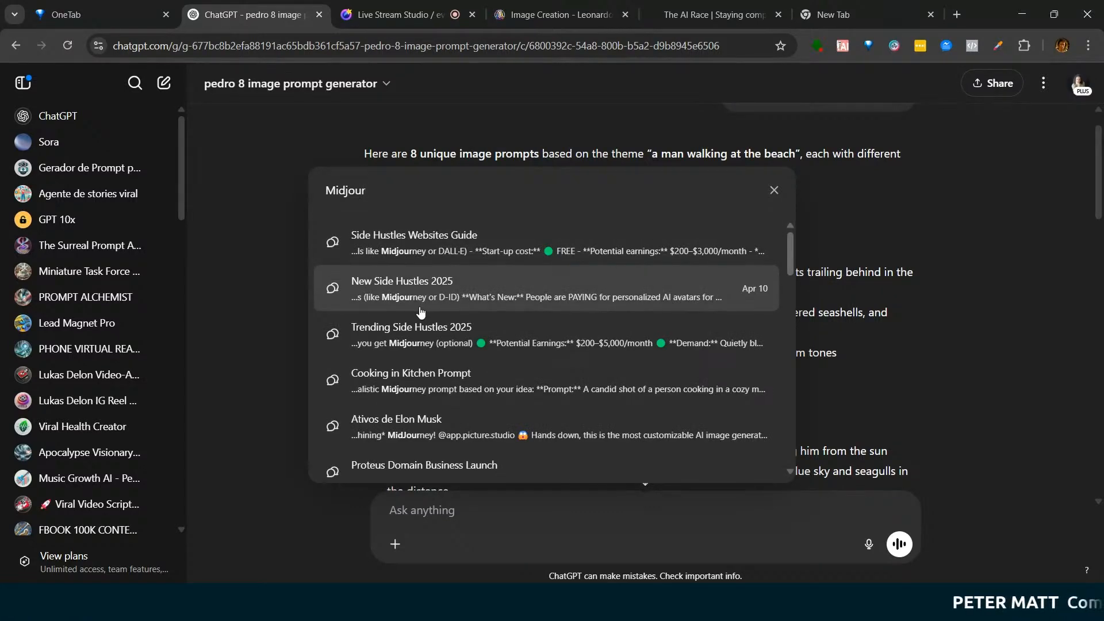
pyautogui.click(426, 382)
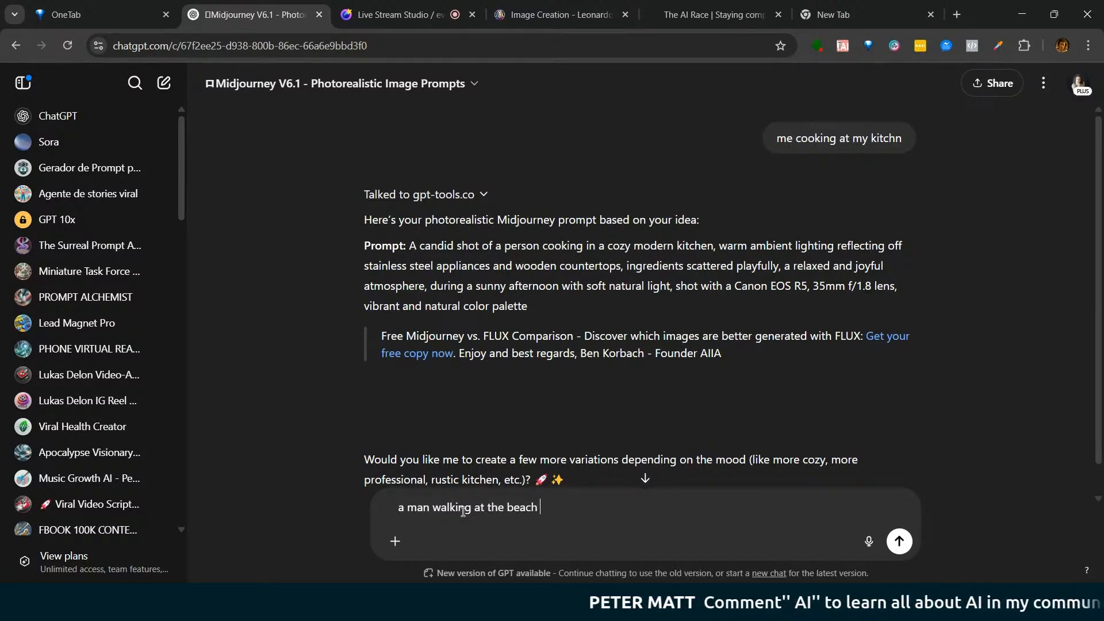
# Step: Request a photorealistic Midjourney prompt for "a man walking at the beach" and copy the prompt from the reply
pyautogui.press('Return')
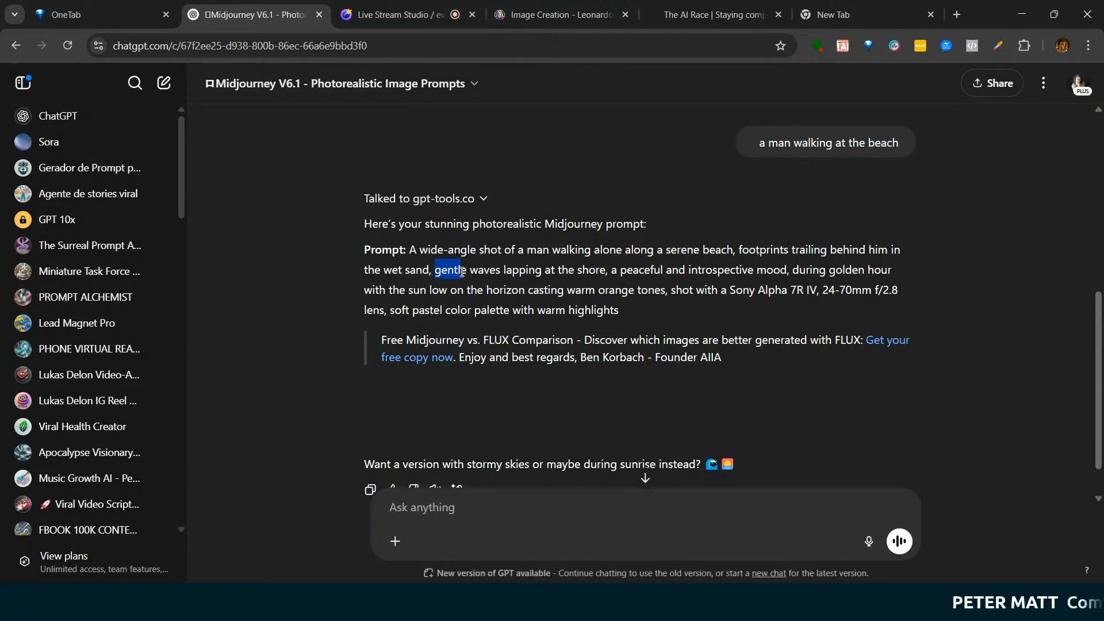
pyautogui.moveTo(671, 281); pyautogui.dragTo(819, 297)
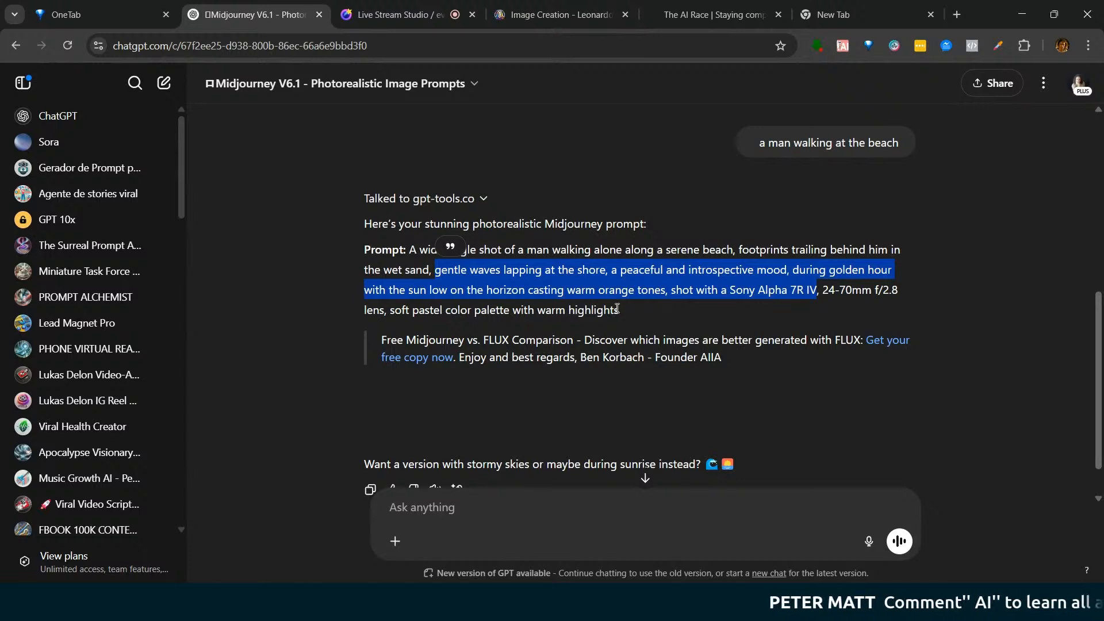
pyautogui.moveTo(638, 312); pyautogui.dragTo(405, 253)
# Step: Return to Leonardo.Ai, review the four generated beach images, and examine the additional actions available for the first one
pyautogui.click(554, 14)
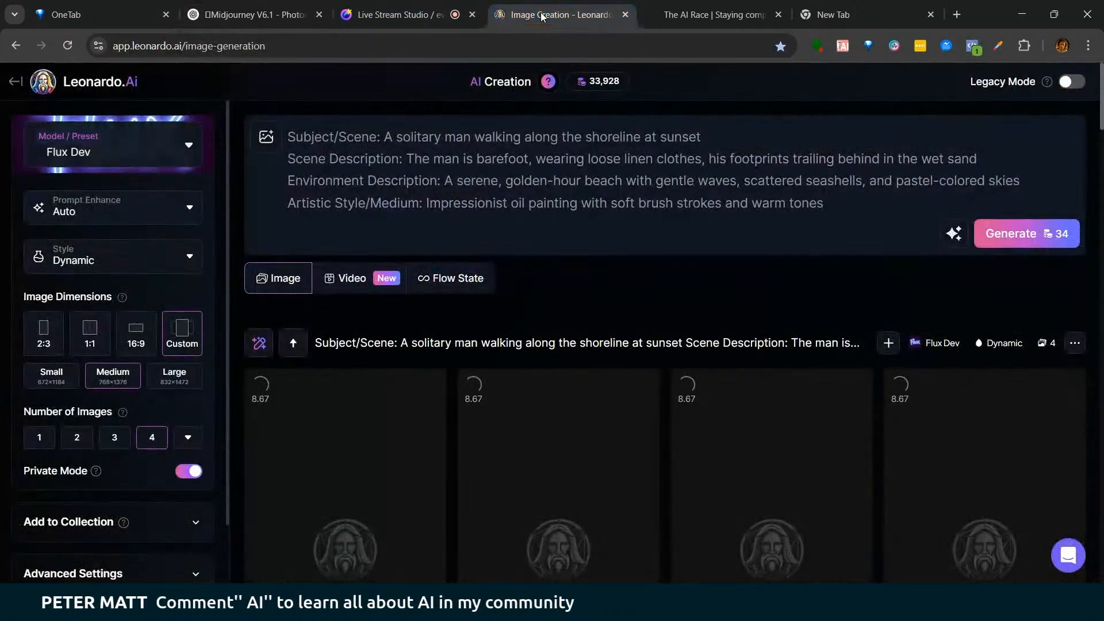
pyautogui.moveTo(1101, 109); pyautogui.dragTo(1098, 145)
pyautogui.moveTo(353, 262)
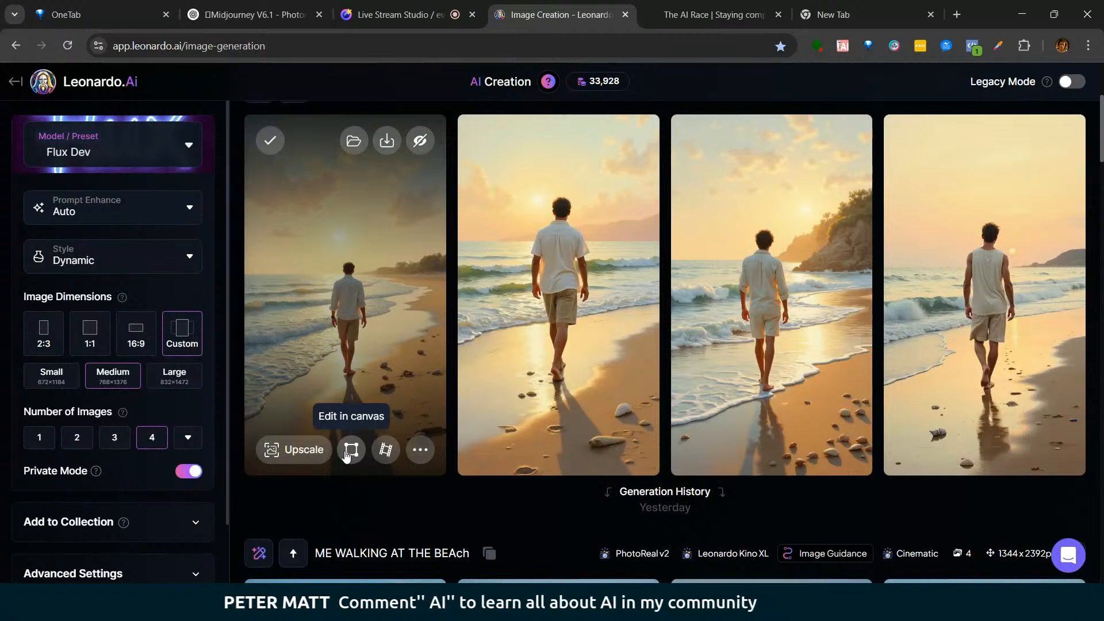
pyautogui.click(422, 452)
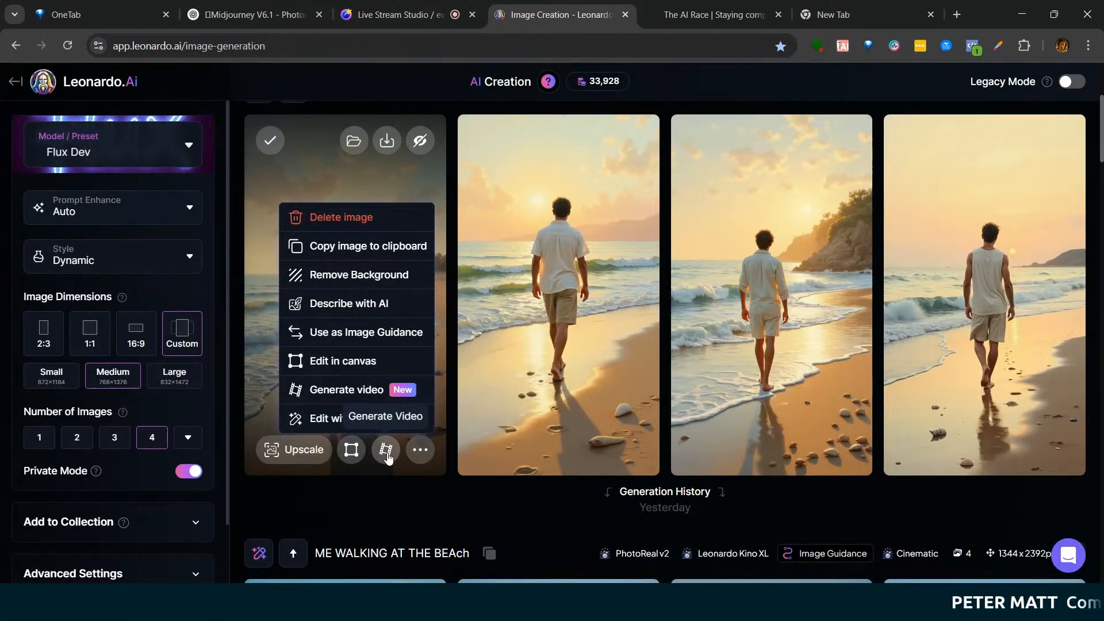
pyautogui.click(344, 174)
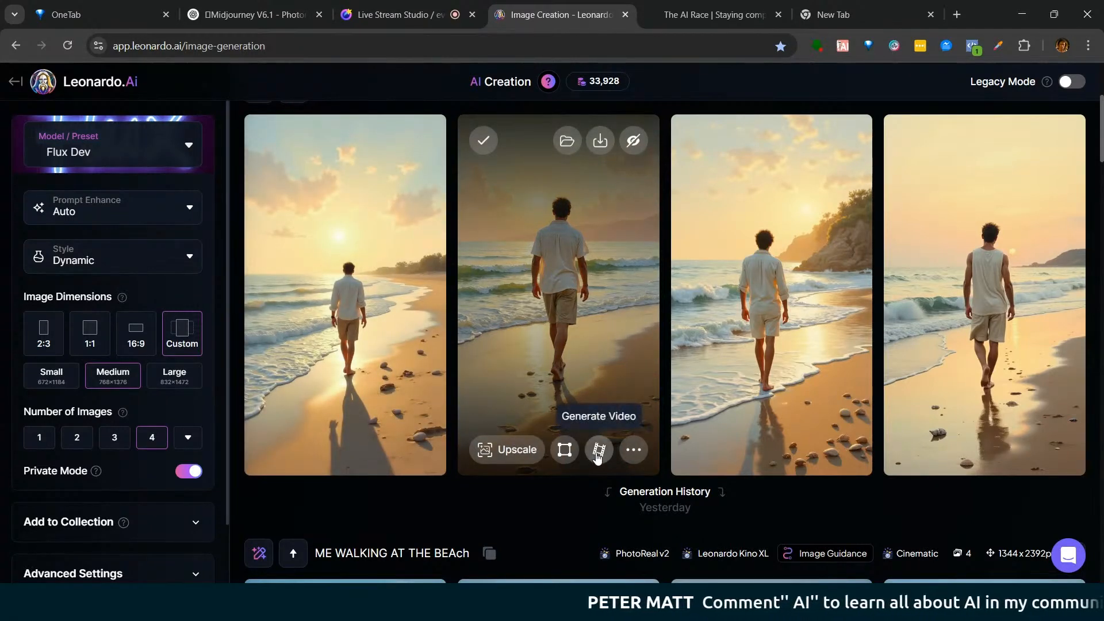
# Step: Start video generation from the second beach image, dismiss the introduction, and paste the copied wide-angle beach walk prompt
pyautogui.click(599, 448)
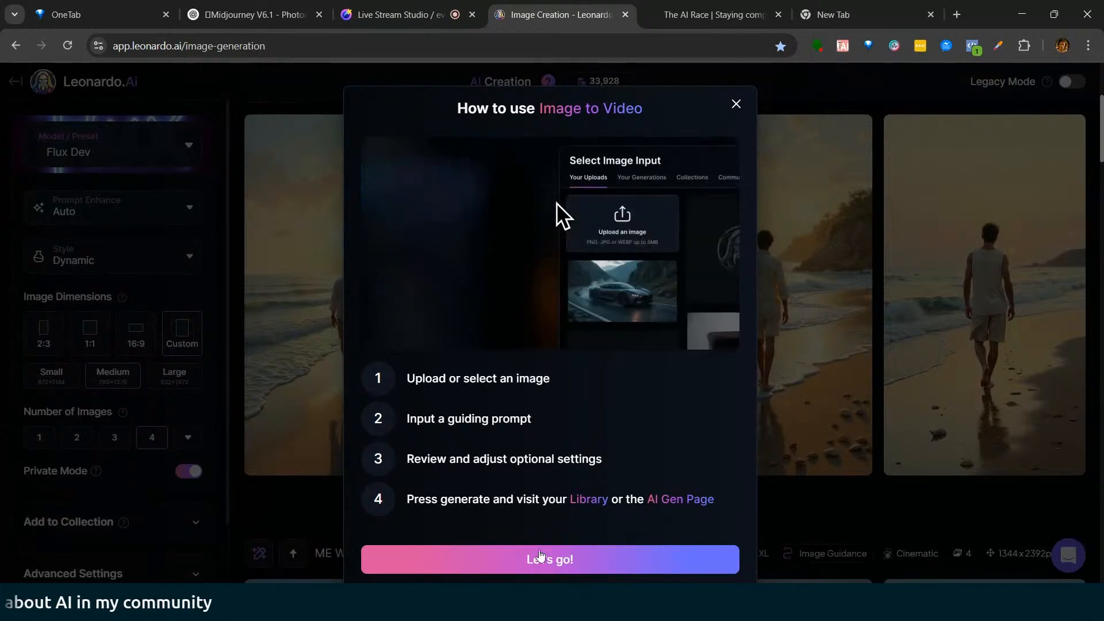
pyautogui.click(556, 560)
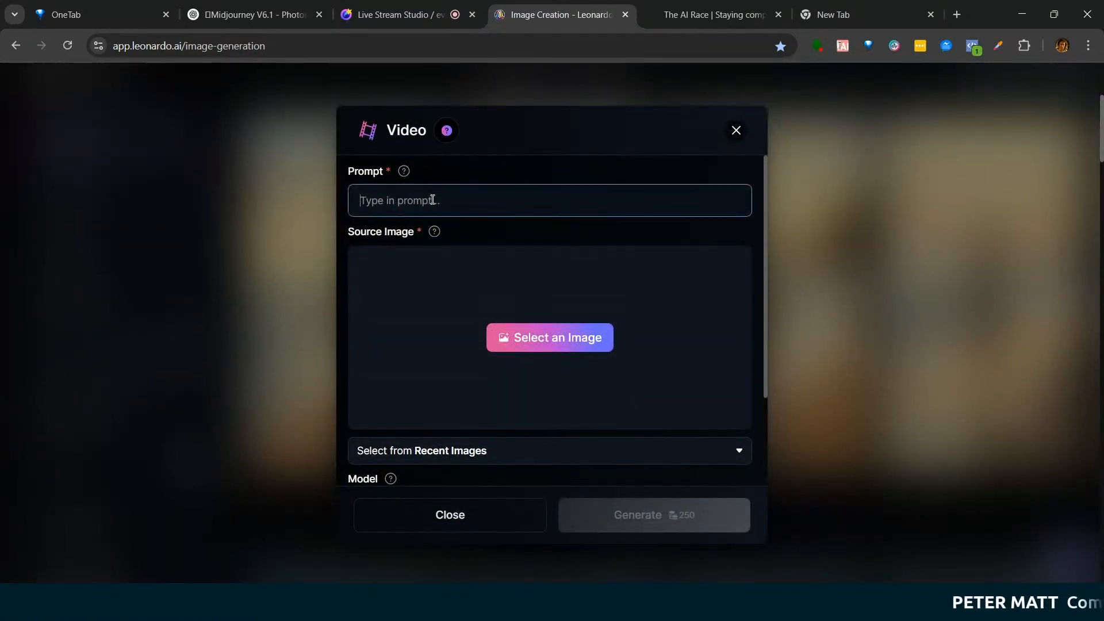
pyautogui.write(': A wide-angle shot of a man walking alone along a serene beach, footprints trailing behind him in the wet sand, gentle waves lapping at the shore, a peaceful and introspective mood, during golden hour with the sun low on the horizon casting warm orange tones, shot with a Sony Alpha 7R IV, 24-70mm f/2.8 lens, soft pastel color palette with warm highlights')
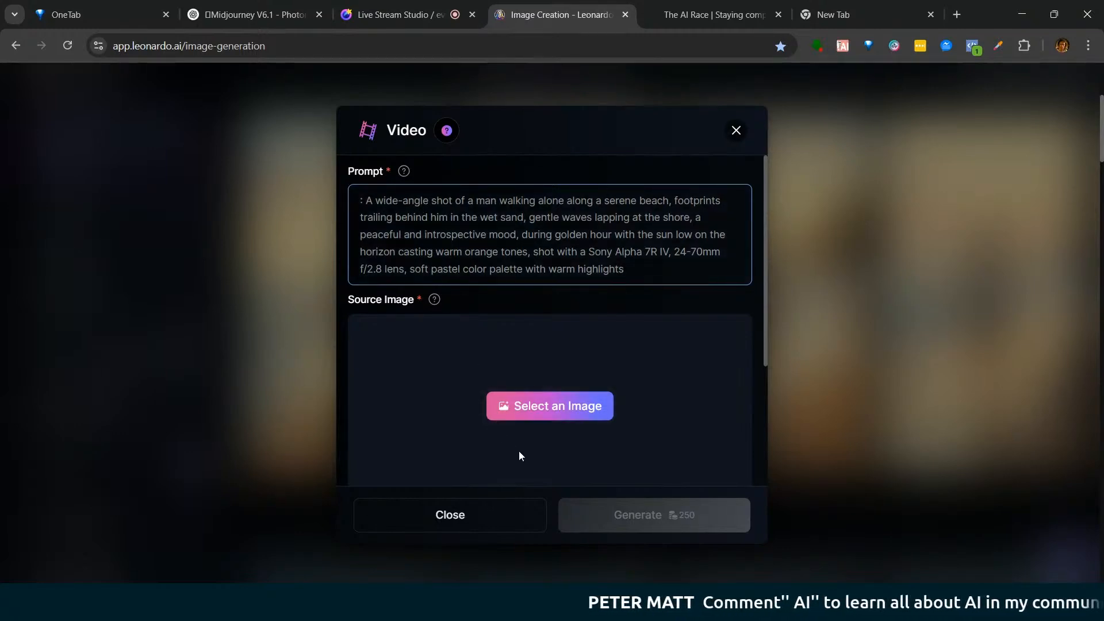
# Step: Set the video's source image to the generated picture of the man walking toward the rocky headland
pyautogui.click(545, 406)
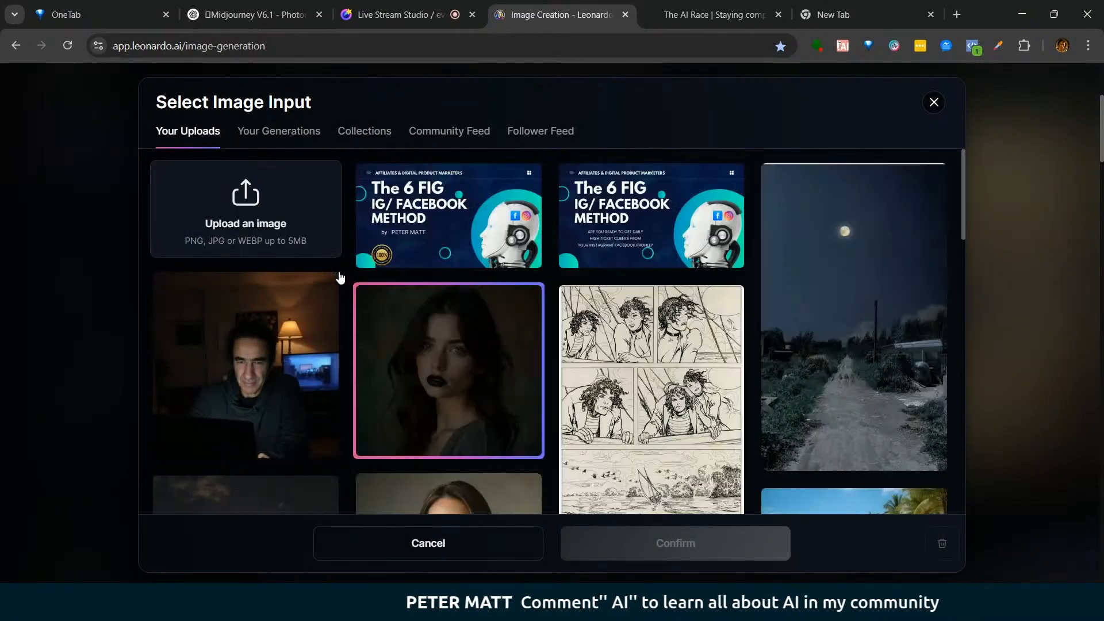
pyautogui.click(275, 138)
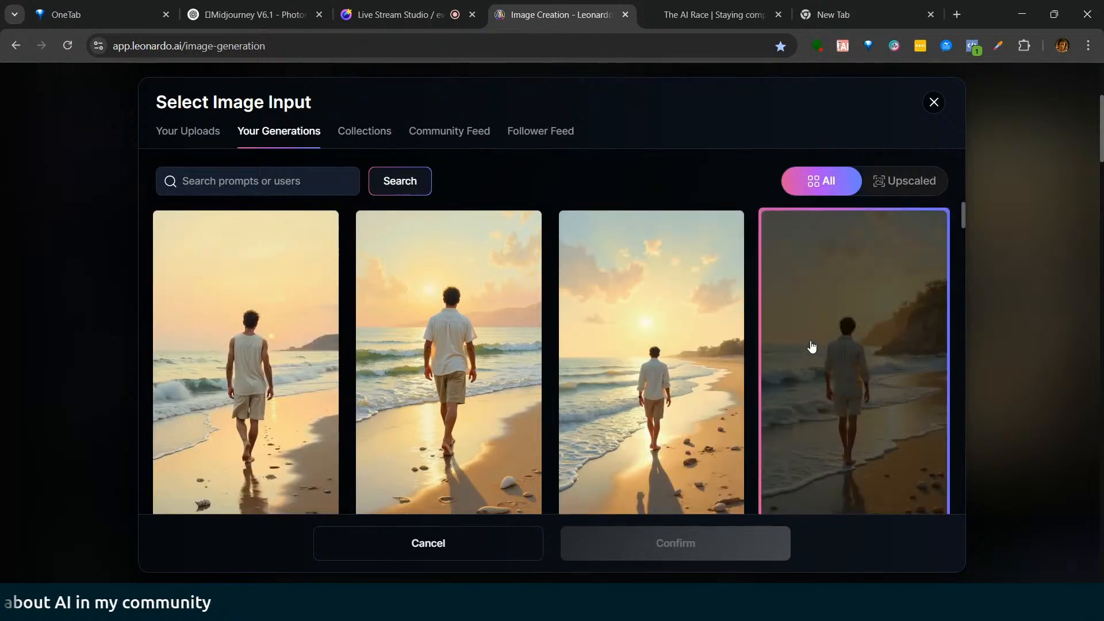
pyautogui.click(806, 368)
pyautogui.click(666, 549)
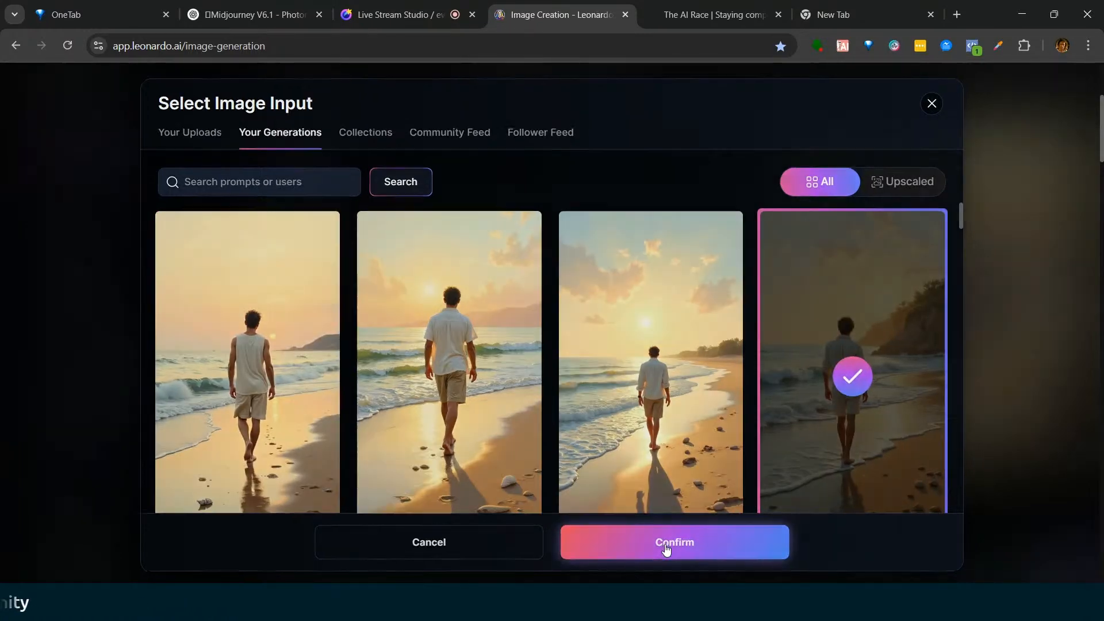
# Step: Keep the Motion 2.0 model with Prompt Enhance, Smooth Video and Private Mode enabled, and generate the video
pyautogui.moveTo(767, 327); pyautogui.dragTo(790, 464)
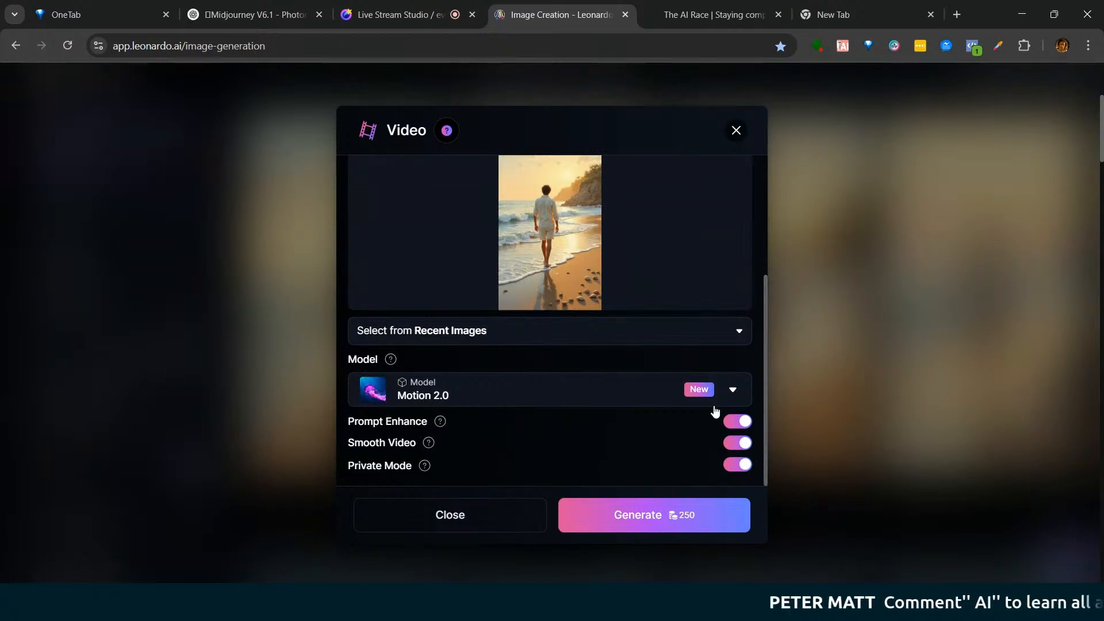
pyautogui.click(732, 390)
pyautogui.click(731, 390)
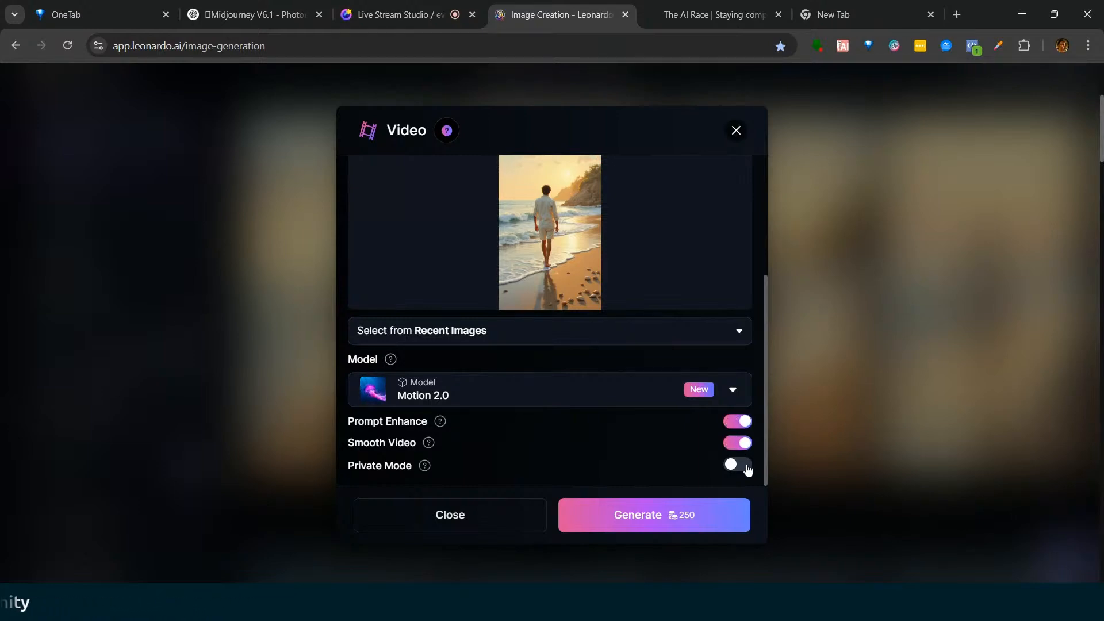
pyautogui.click(733, 390)
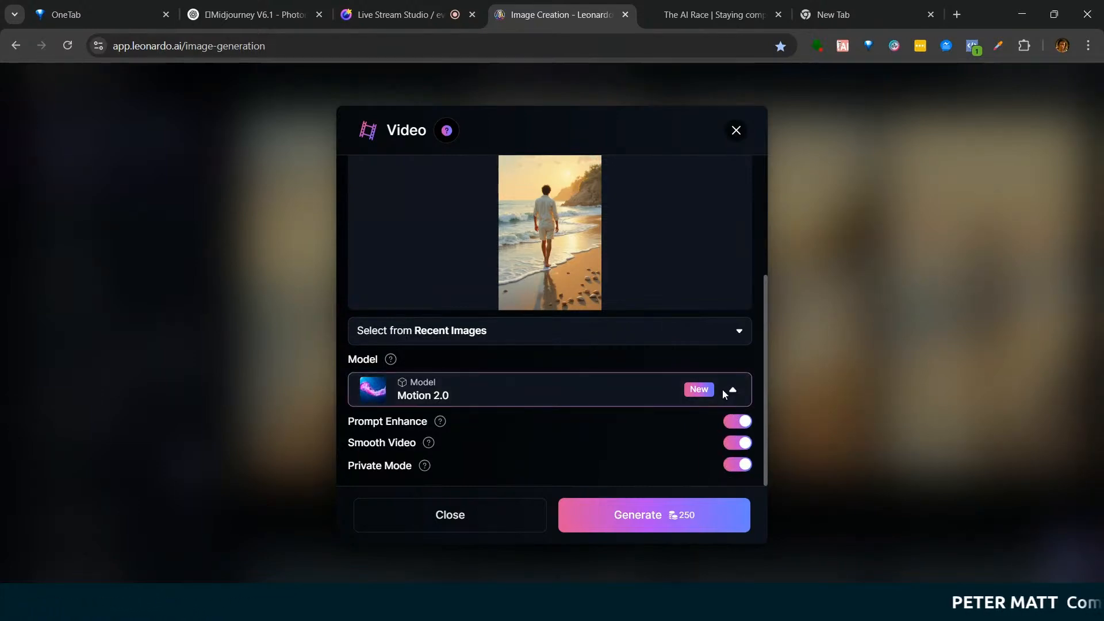
pyautogui.click(726, 351)
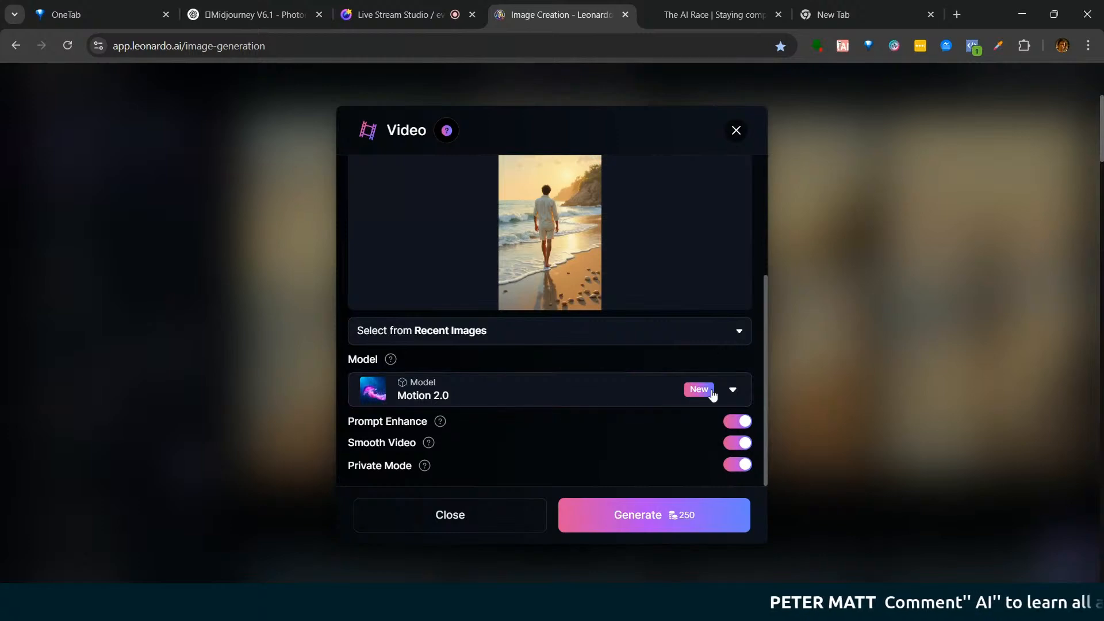
pyautogui.click(664, 521)
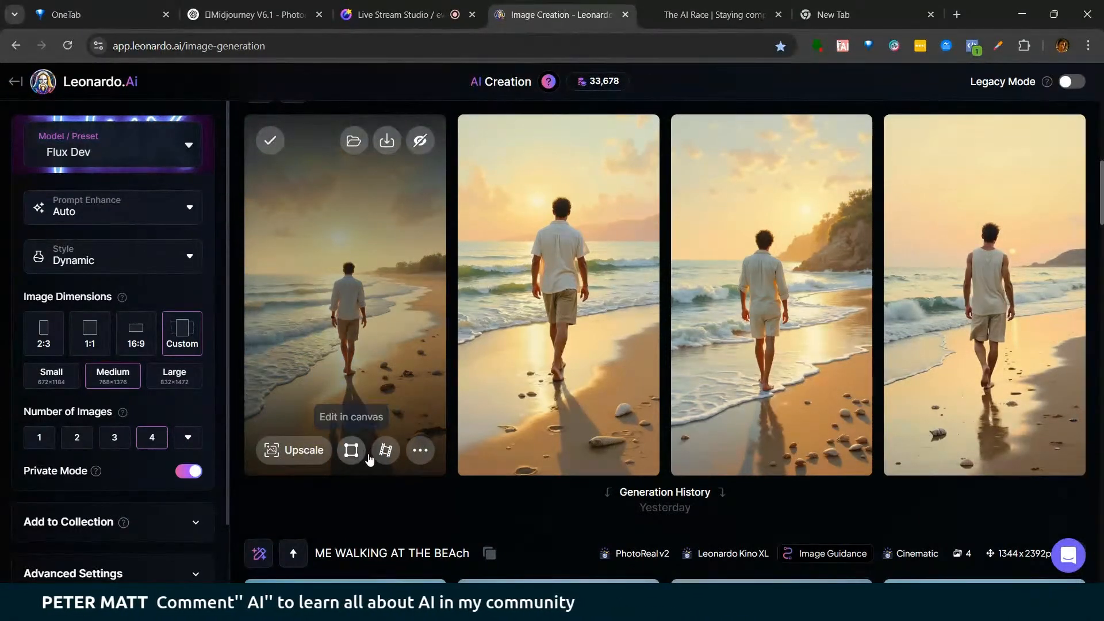
# Step: Examine the additional actions for the first beach image and check the progress of the video generation
pyautogui.click(421, 450)
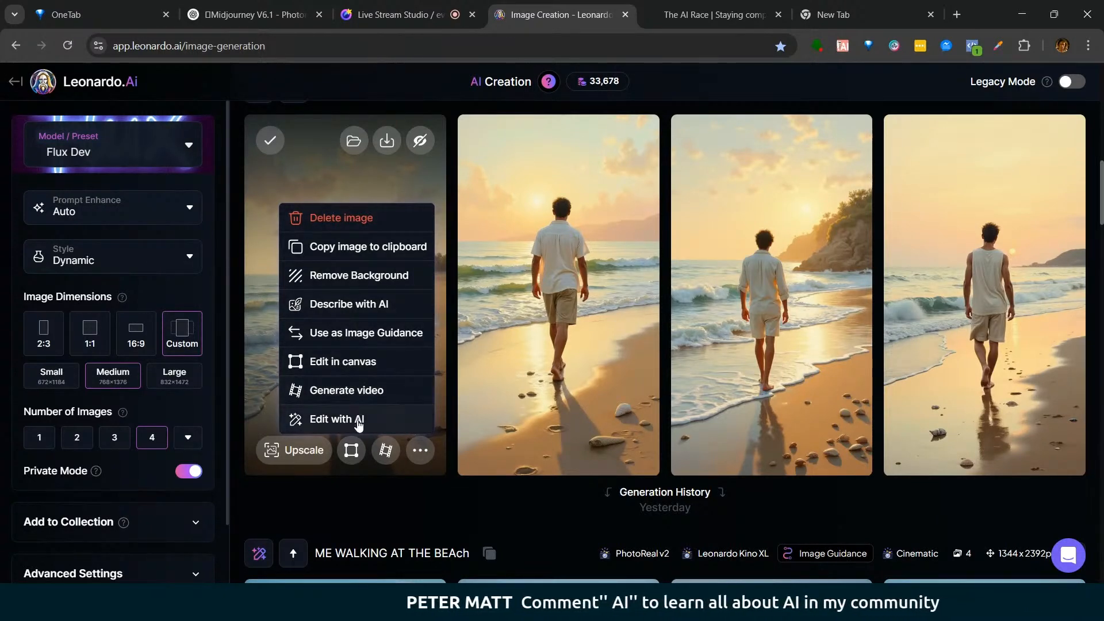
pyautogui.click(242, 125)
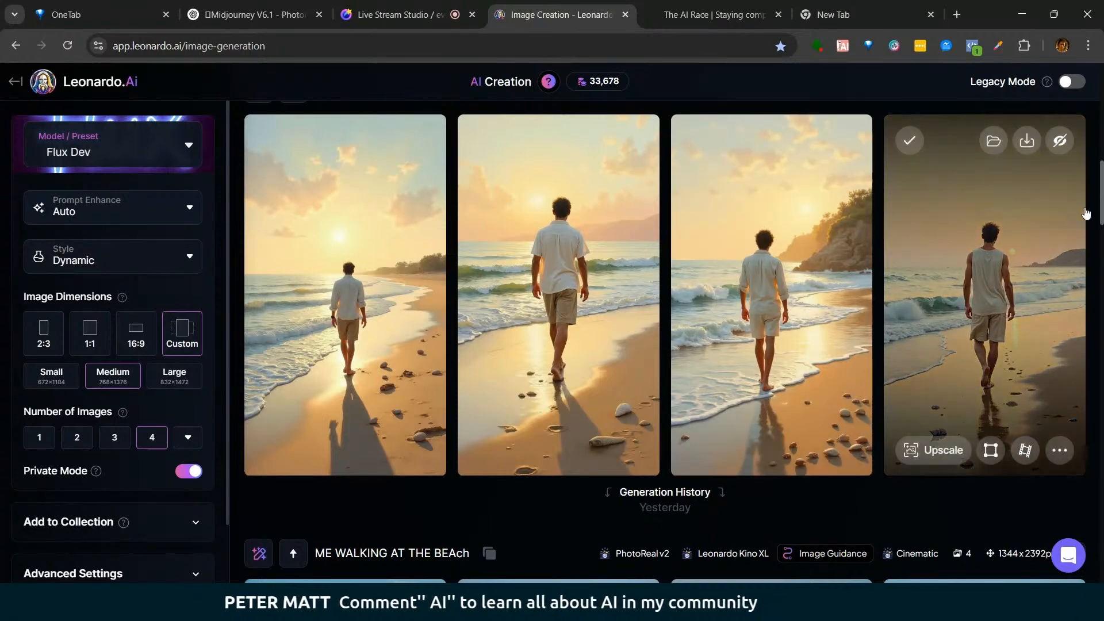
pyautogui.scroll(8, 1092, 153)
pyautogui.scroll(-8, 1092, 153)
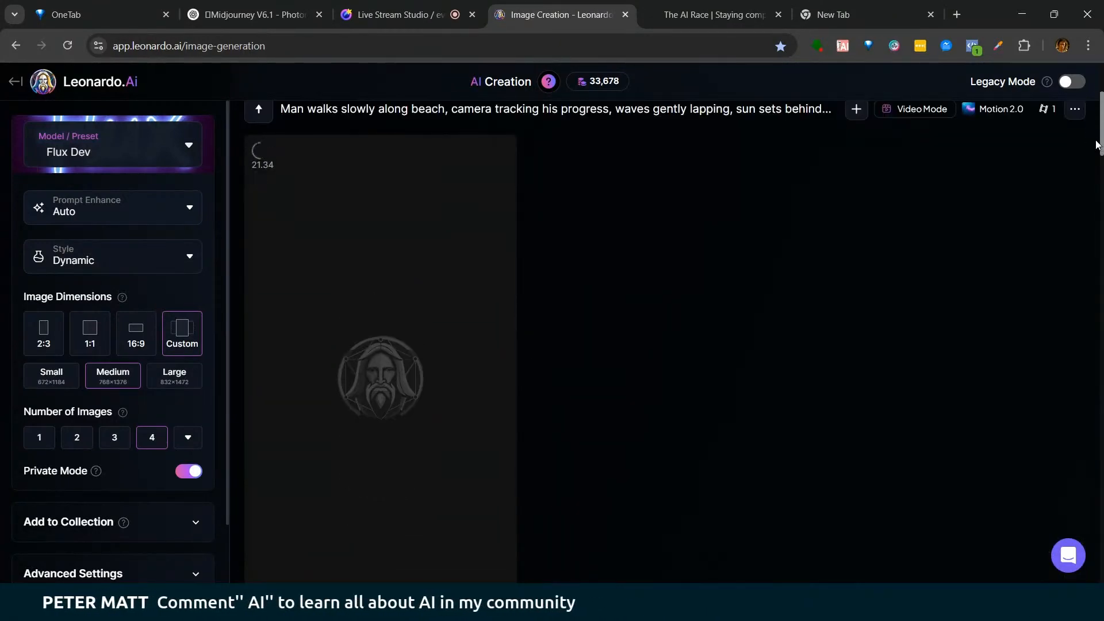
pyautogui.scroll(8, 1096, 120)
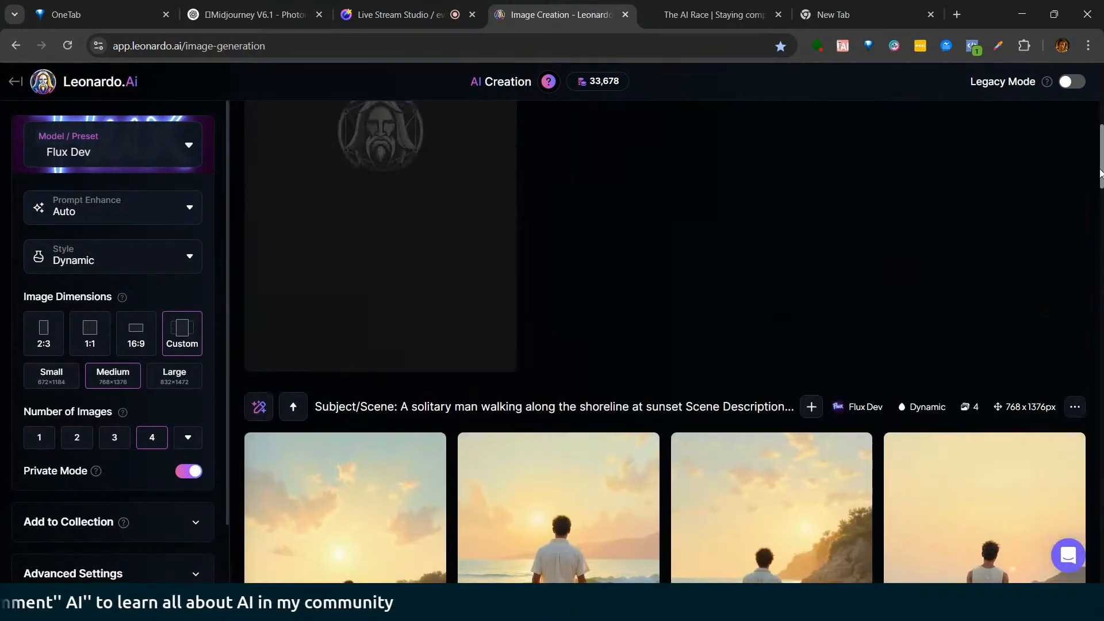
pyautogui.scroll(-2, 1096, 121)
pyautogui.scroll(3, 1100, 97)
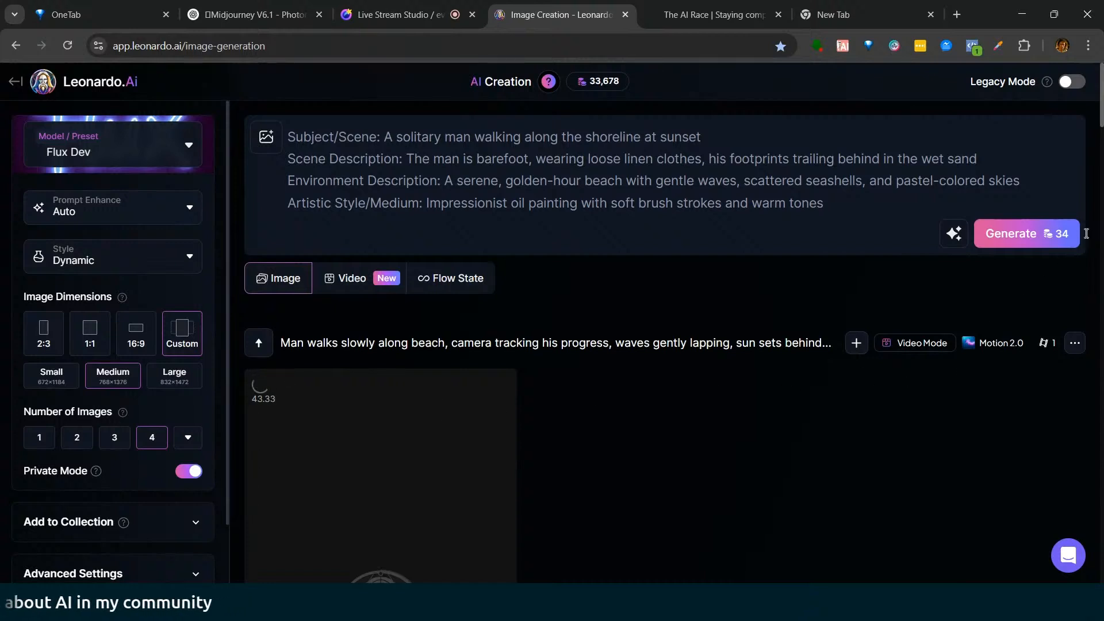
# Step: Switch to Flow State and generate images from the pasted wide-angle prompt of a man walking alone along a serene beach
pyautogui.moveTo(833, 211); pyautogui.dragTo(236, 121)
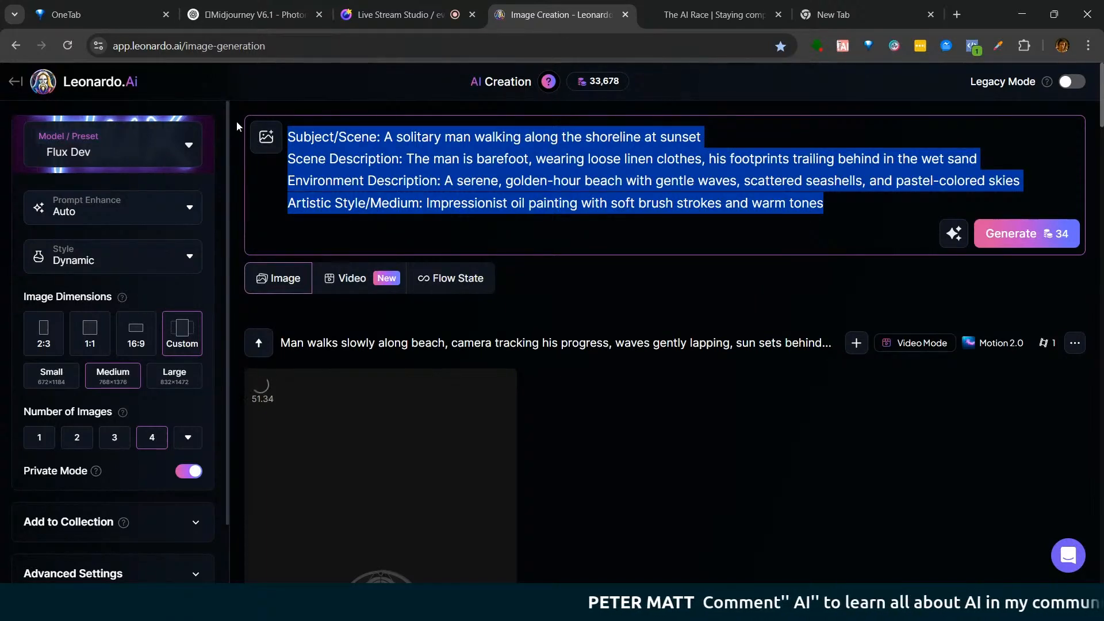
pyautogui.click(446, 290)
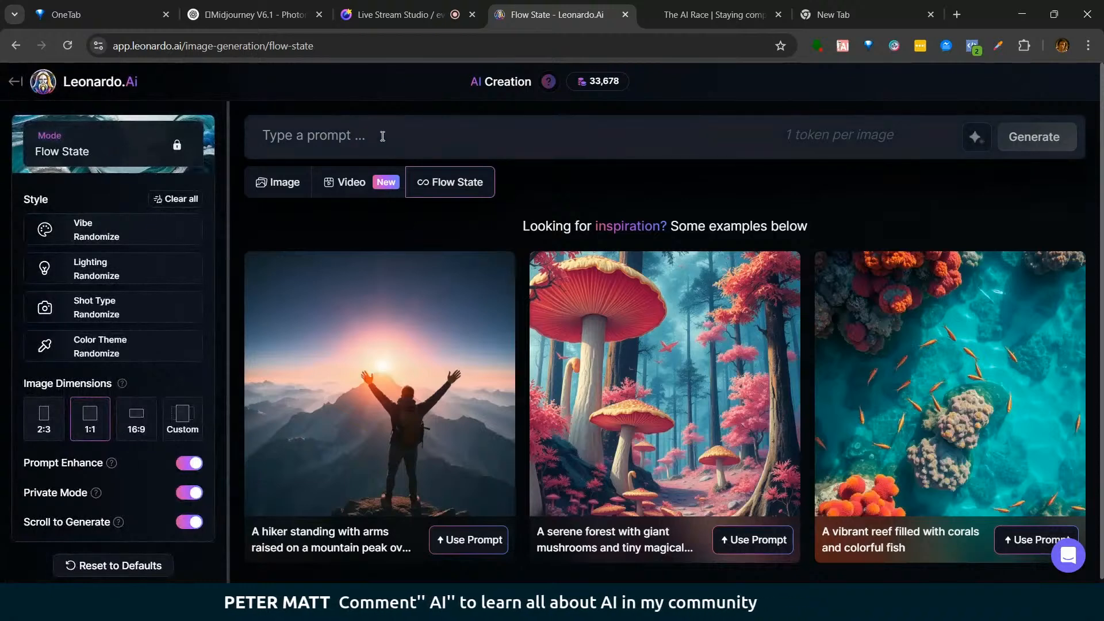
pyautogui.write(': A wide-angle shot of a man walking alone along a serene beach, footprints trailing behind him in the wet sand, gentle waves lapping at the shore, a peaceful and introspective mood, during golden hour with the sun low on the horizon casting warm orange tones, shot with a Sony Alpha 7R IV, 24-70mm f/2.8 lens, soft pastel color palette with warm highlights')
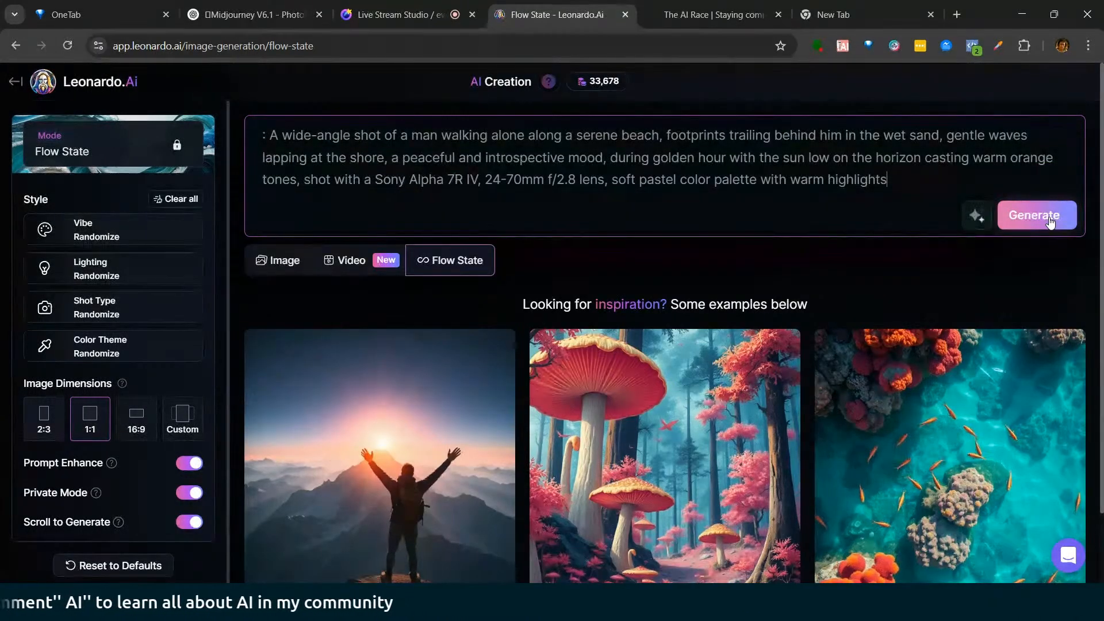
pyautogui.click(1046, 219)
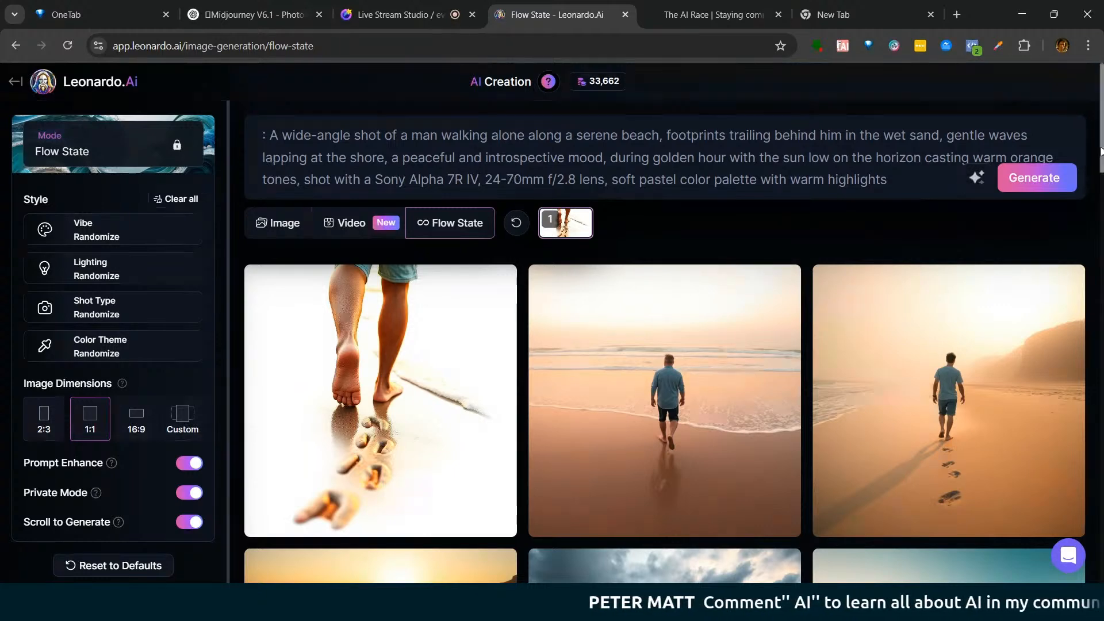
# Step: Look through the stream of Flow State beach images generated from the full wide-angle prompt
pyautogui.scroll(-1, 664, 391)
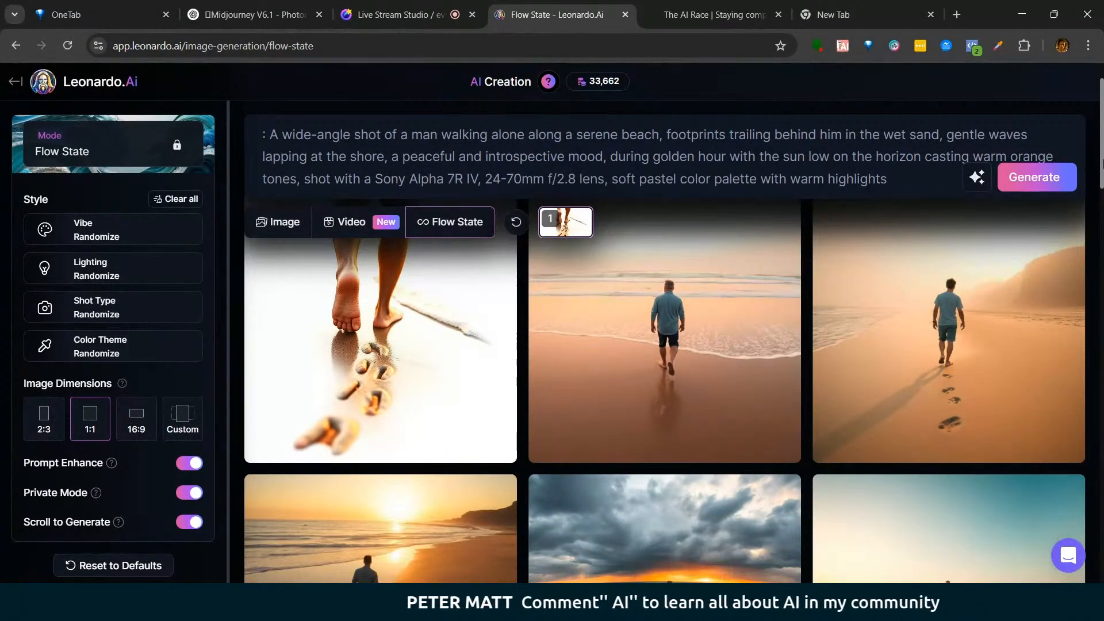
pyautogui.scroll(-3, 664, 391)
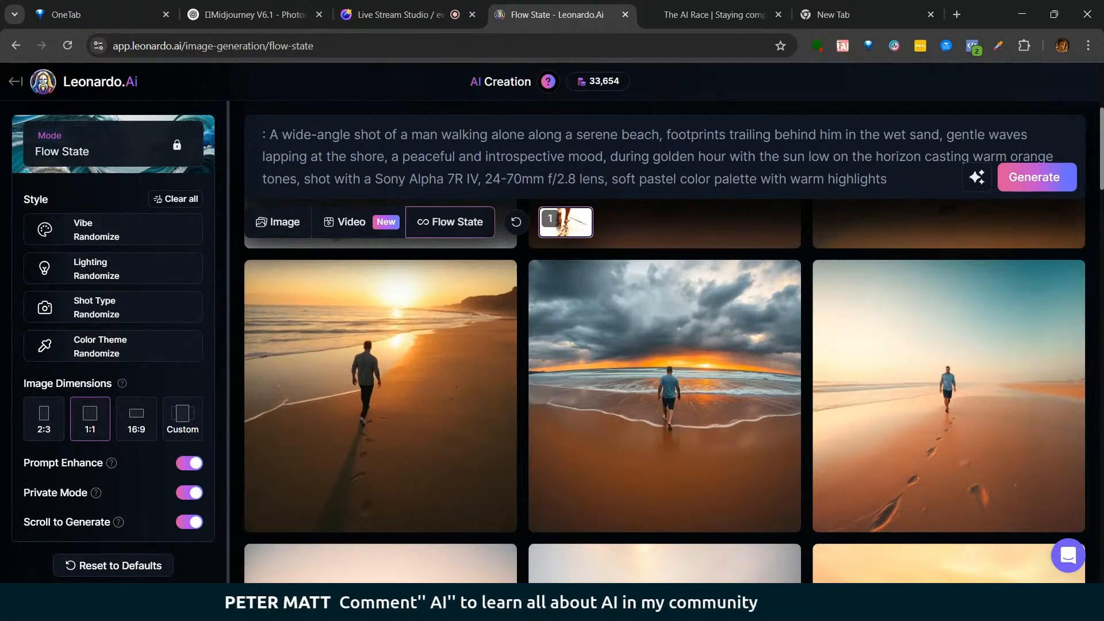
pyautogui.scroll(-6, 664, 390)
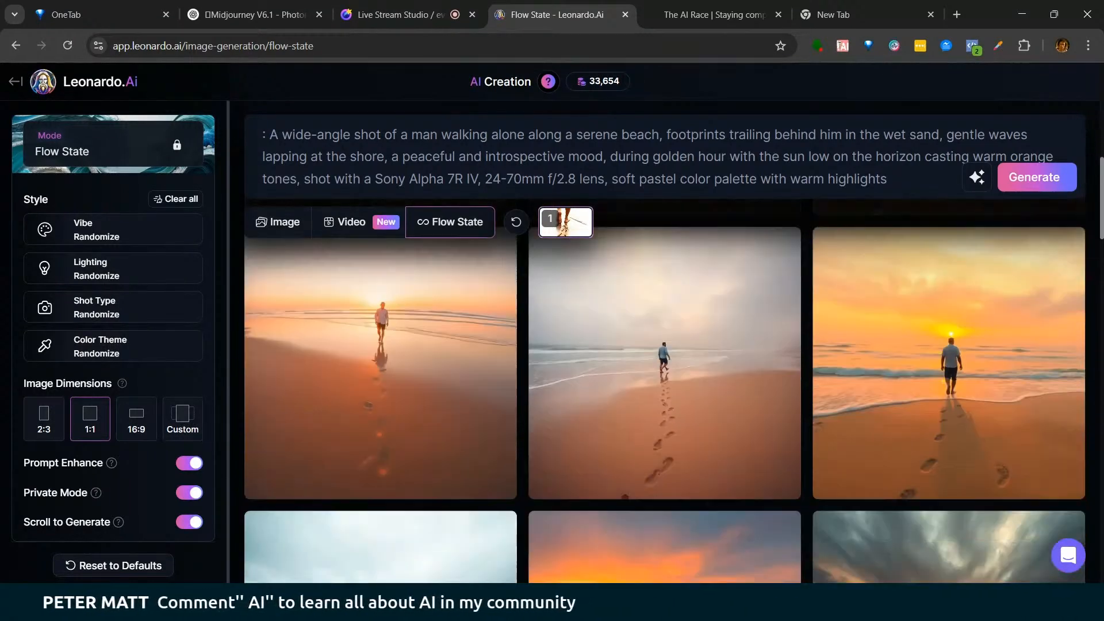
pyautogui.scroll(-6, 665, 390)
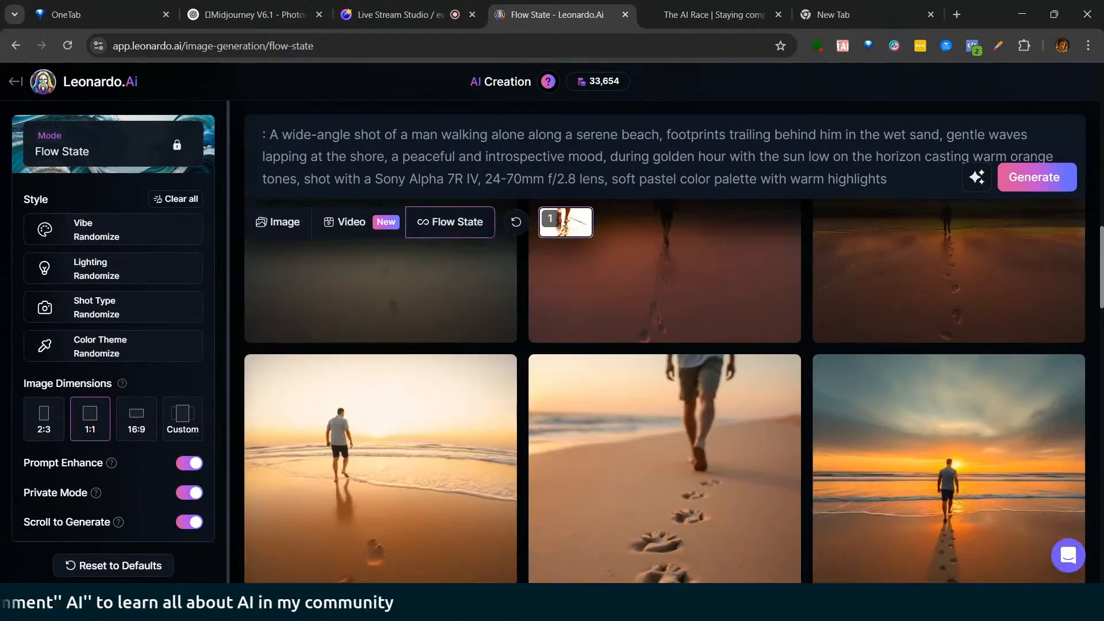
pyautogui.scroll(-10, 664, 391)
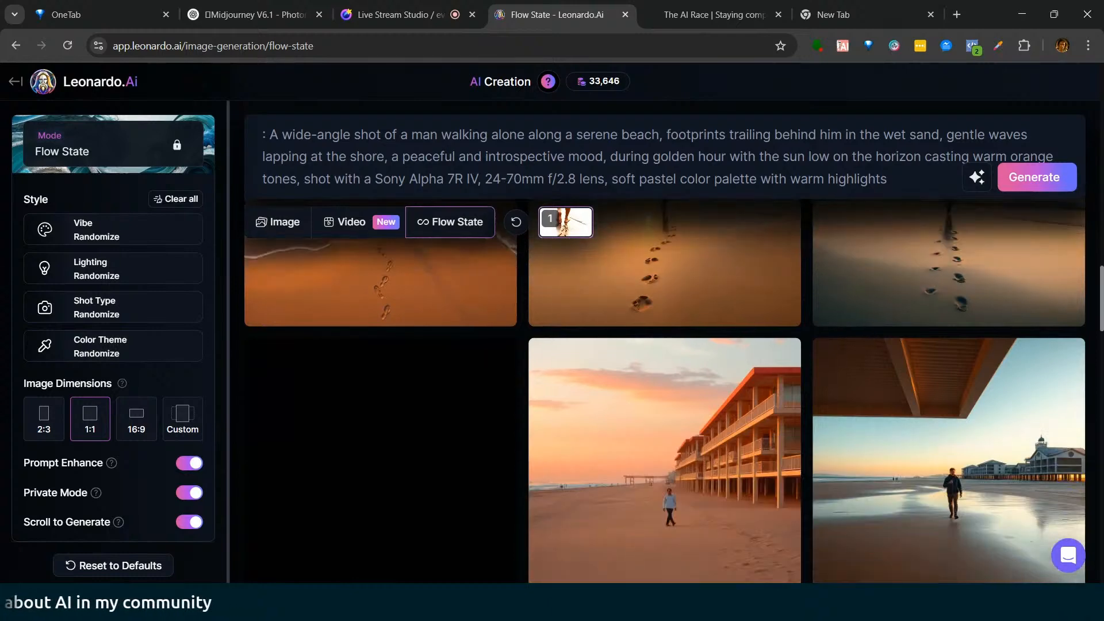
pyautogui.scroll(-5, 664, 391)
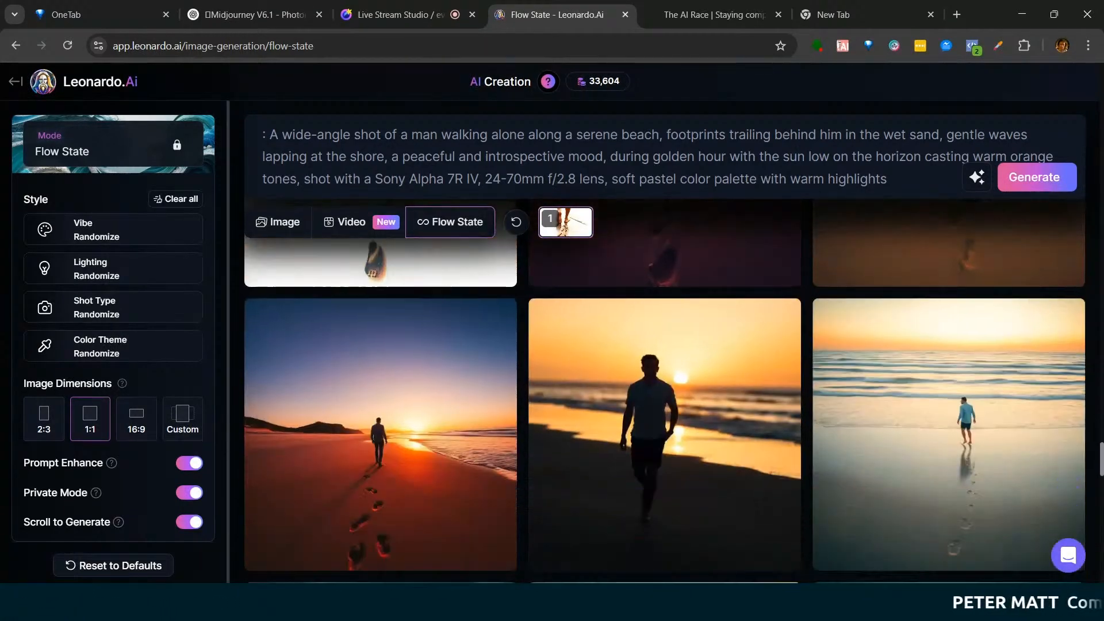
pyautogui.scroll(-2, 664, 391)
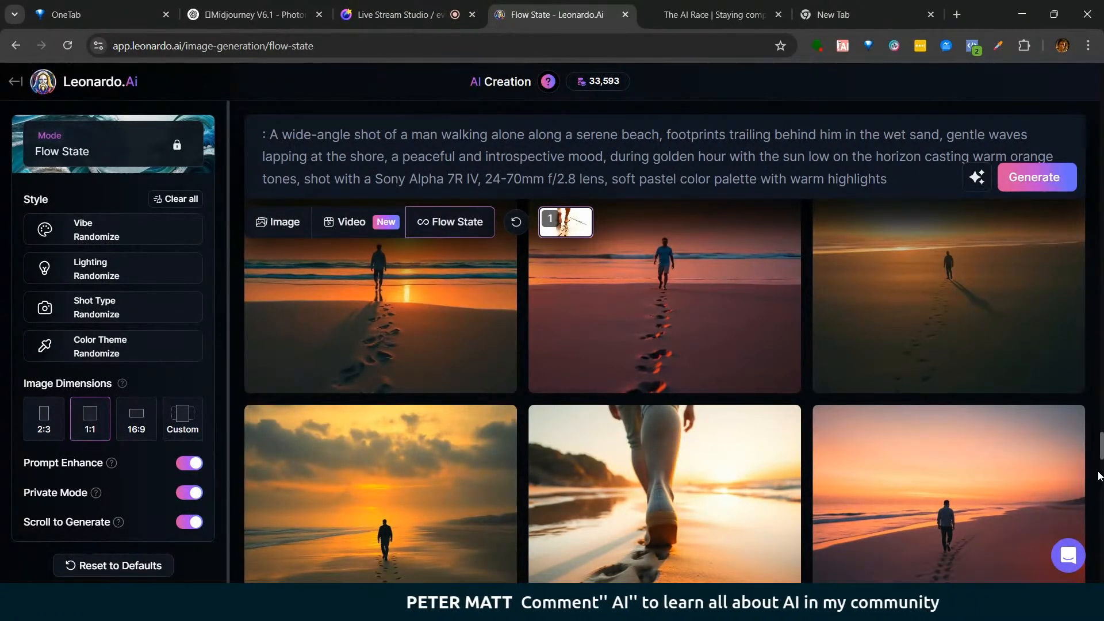
pyautogui.scroll(-10, 664, 391)
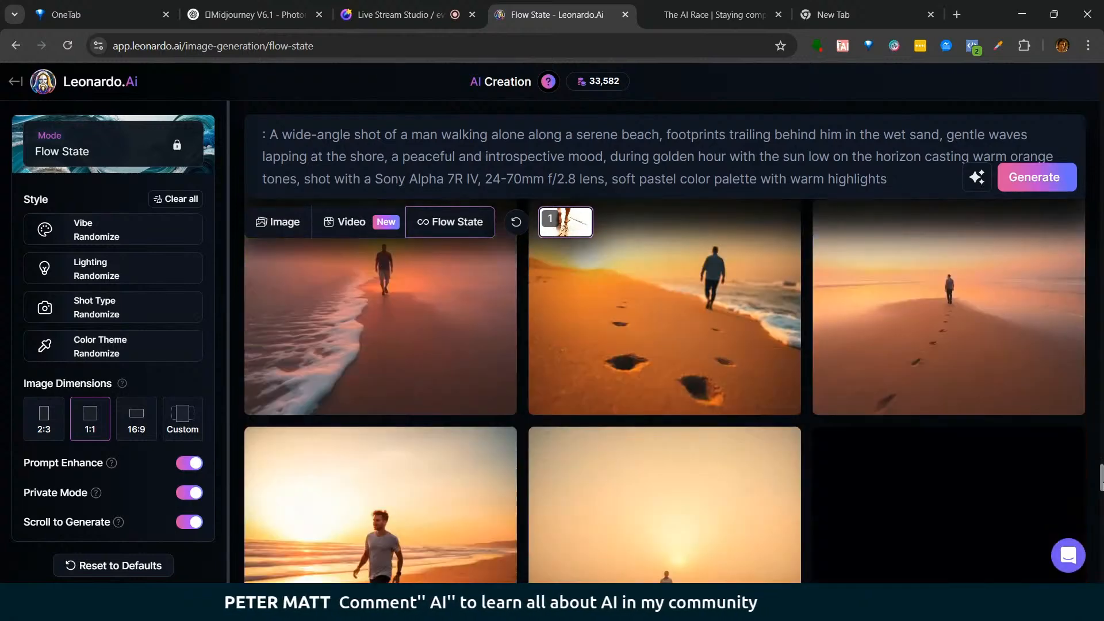
pyautogui.scroll(-10, 664, 391)
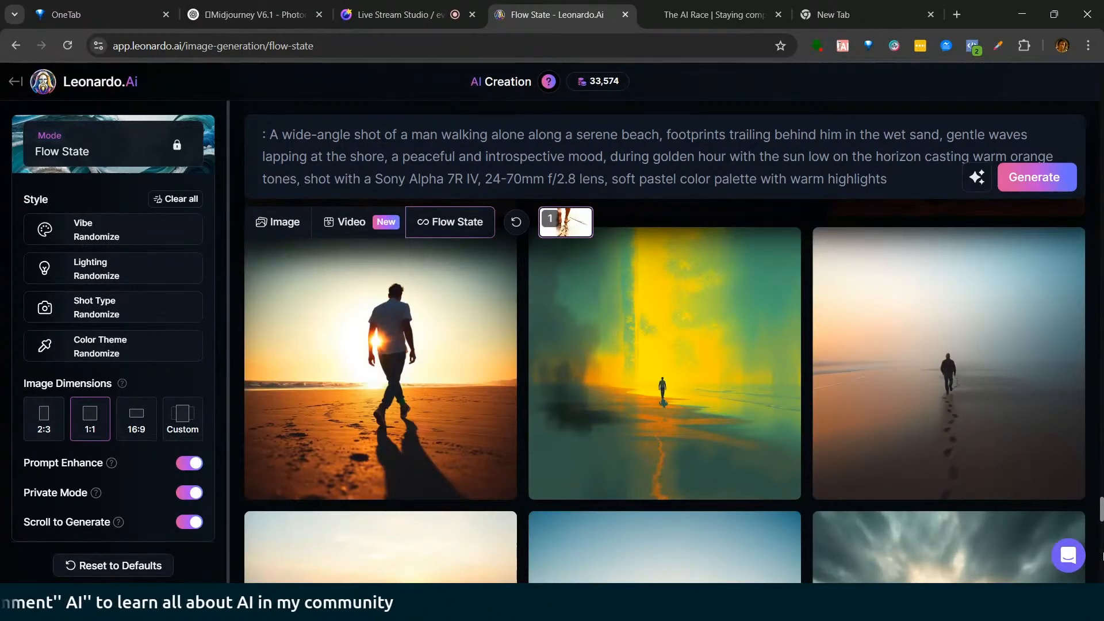
pyautogui.scroll(-10, 1101, 555)
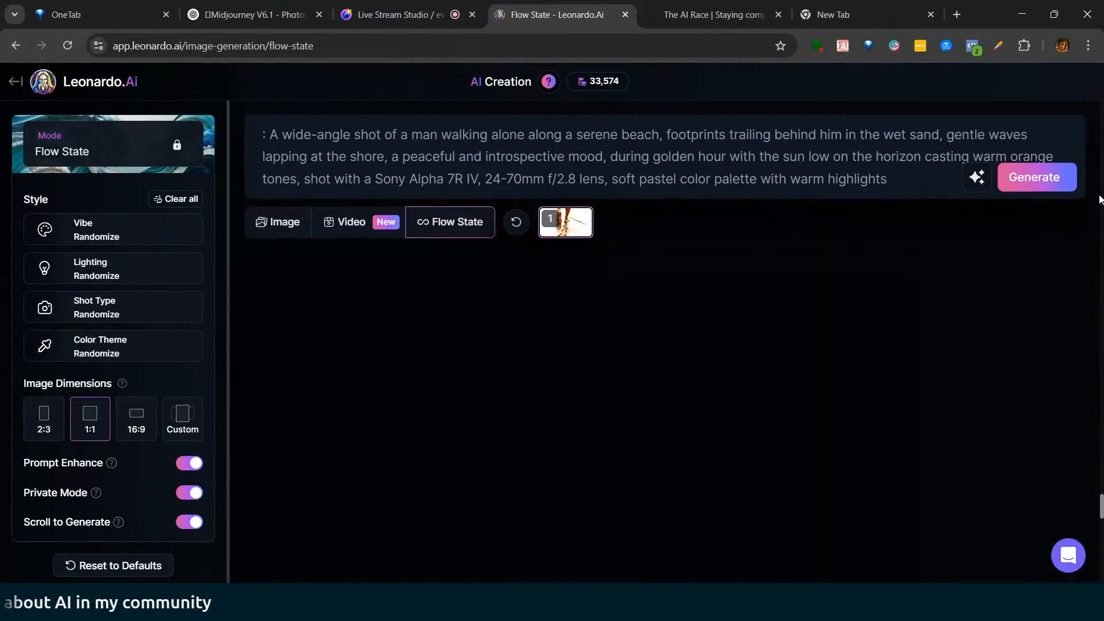
pyautogui.scroll(15, 892, 173)
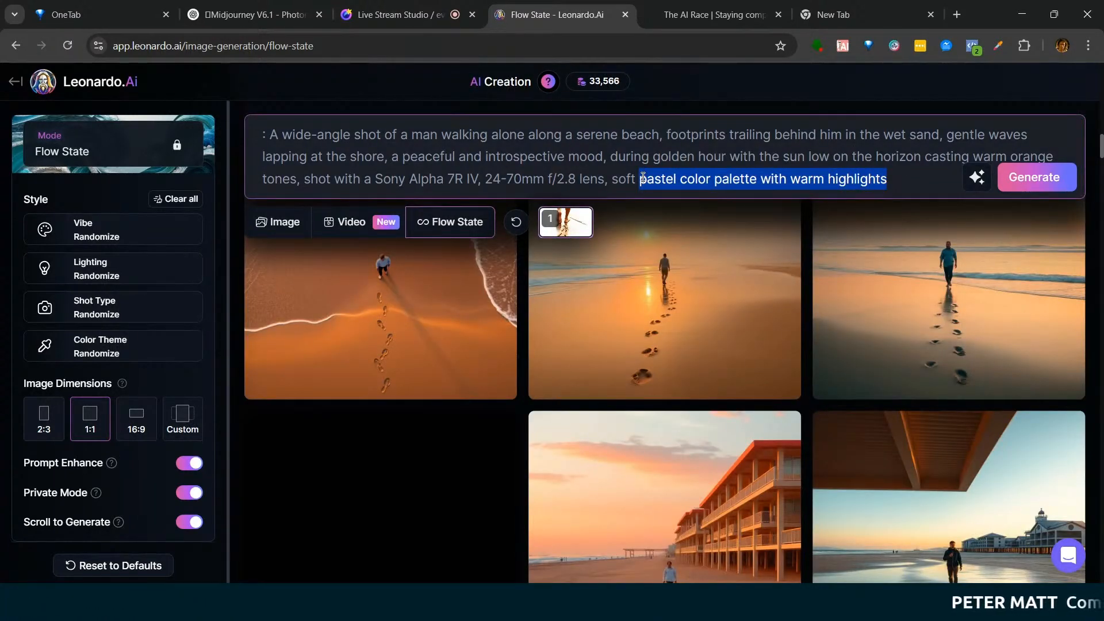
# Step: Cut the Sony camera, lens and pastel color palette details so the prompt ends at "warm orange tones", and generate again
pyautogui.moveTo(626, 179); pyautogui.dragTo(302, 182)
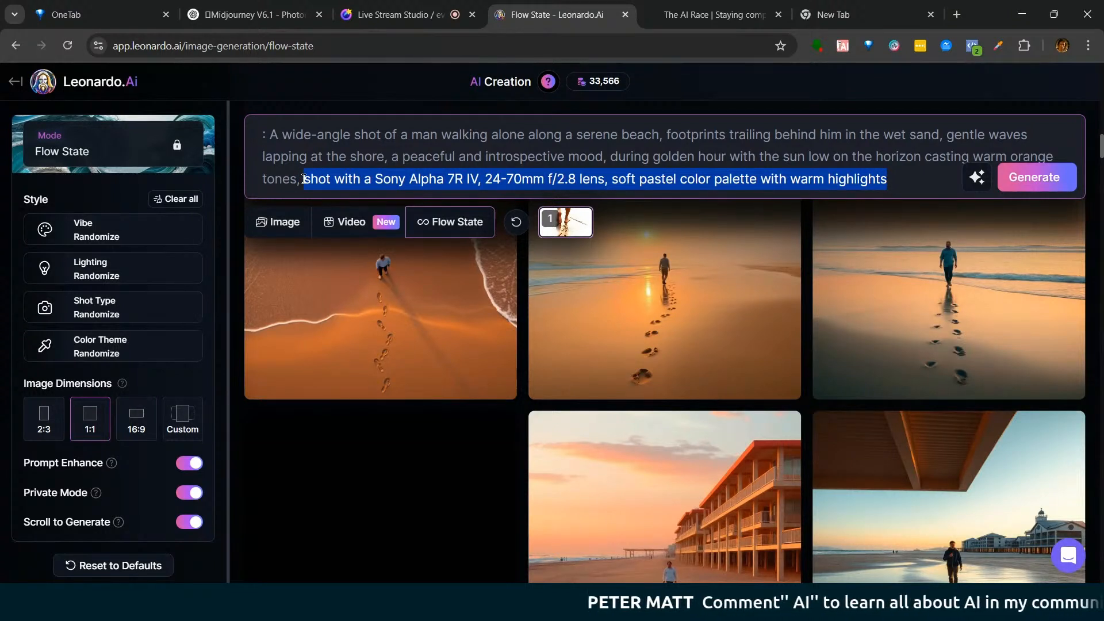
pyautogui.press('BackSpace')
pyautogui.press('BackSpace')
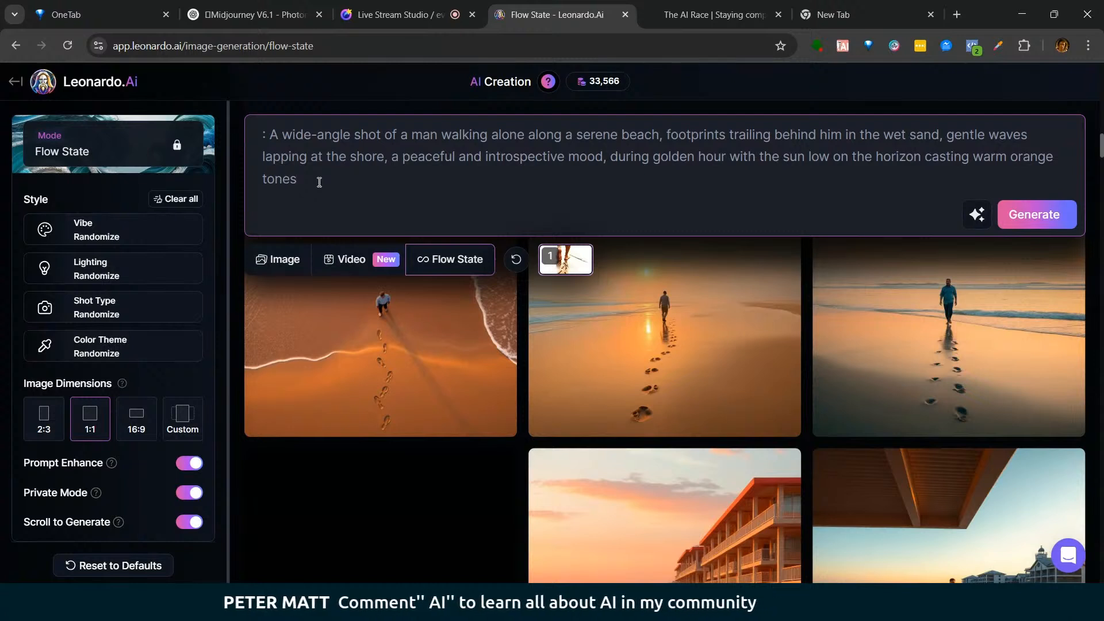
pyautogui.click(1029, 221)
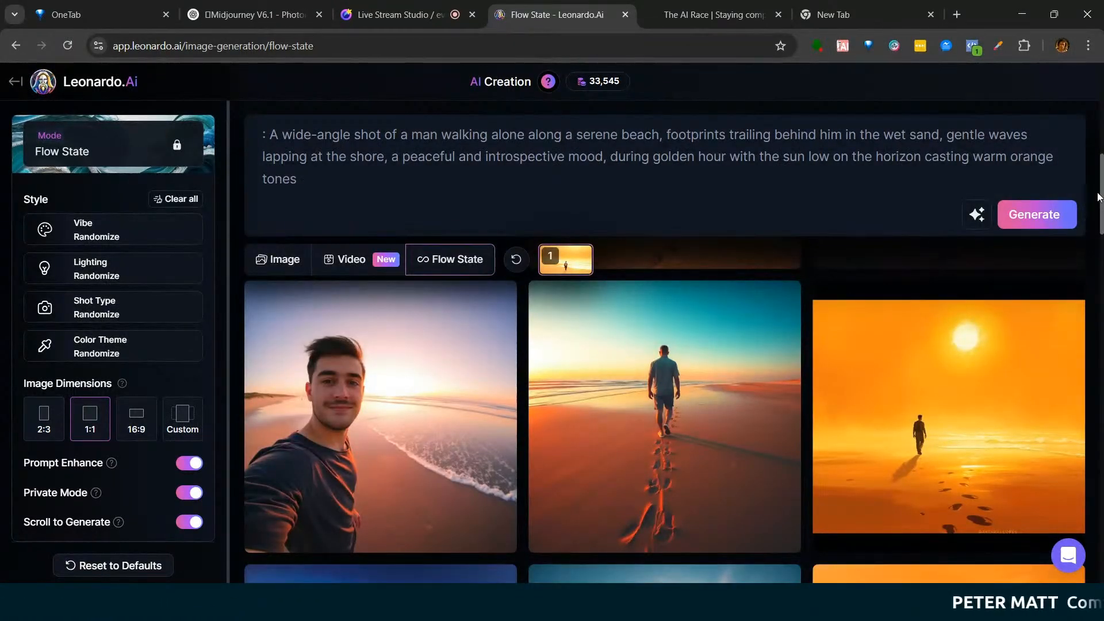
# Step: Examine the range of styles among the beach images generated from the shortened prompt
pyautogui.scroll(-8, 1101, 179)
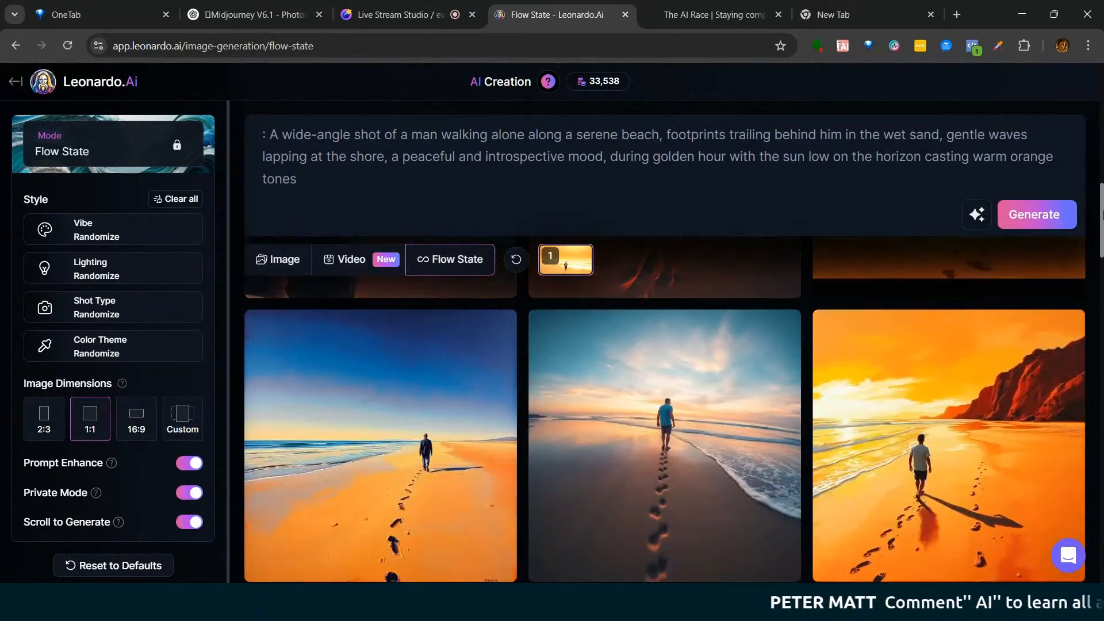
pyautogui.scroll(-6, 664, 402)
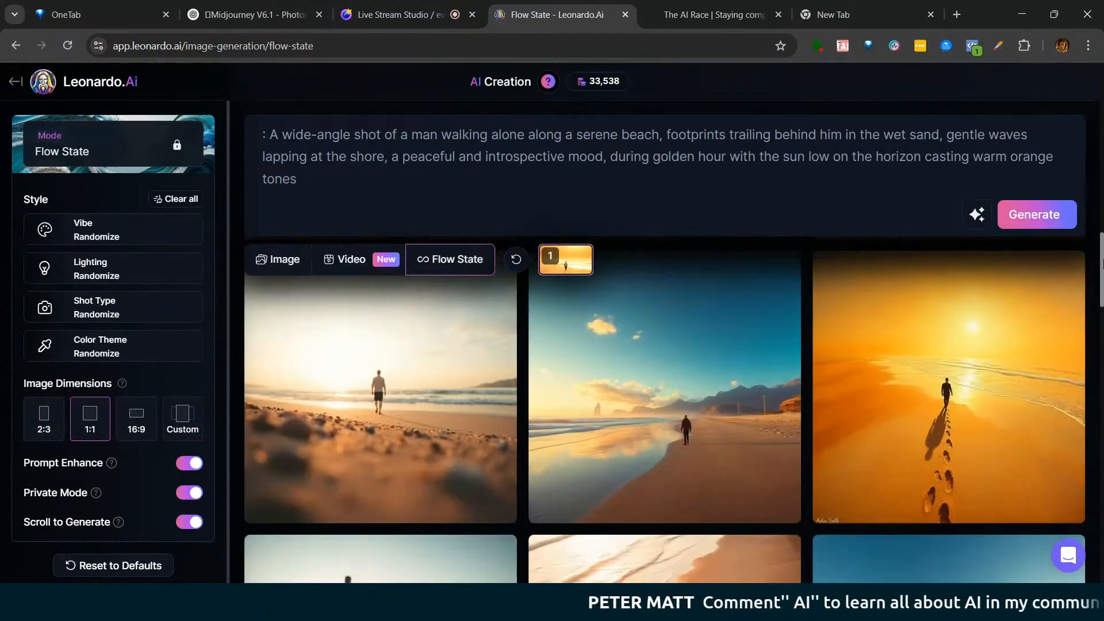
pyautogui.scroll(-3, 664, 403)
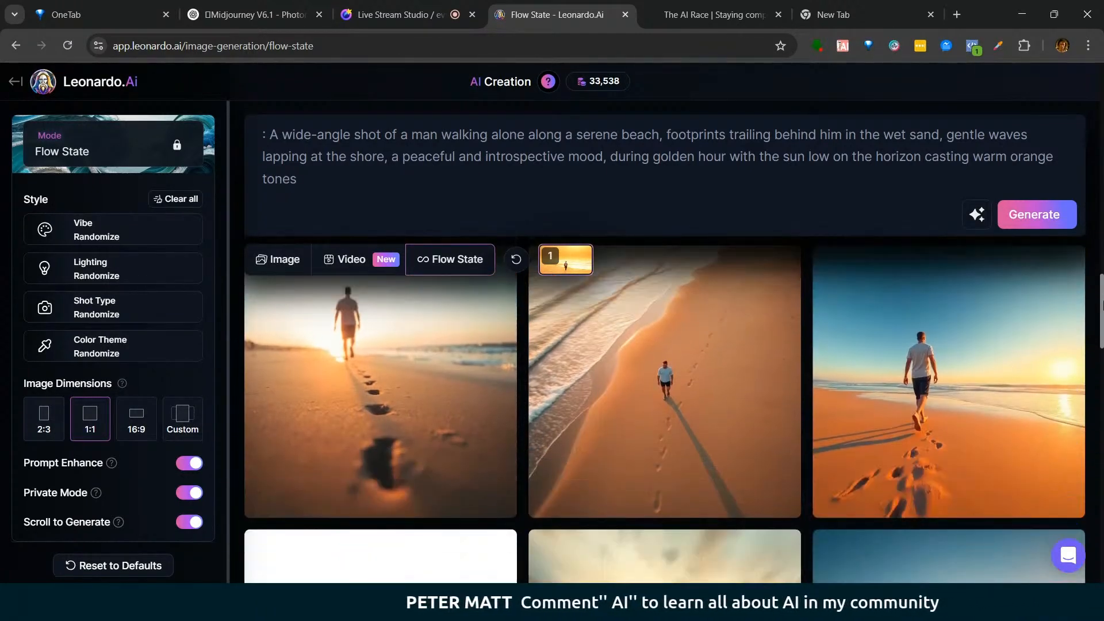
pyautogui.scroll(-4, 664, 403)
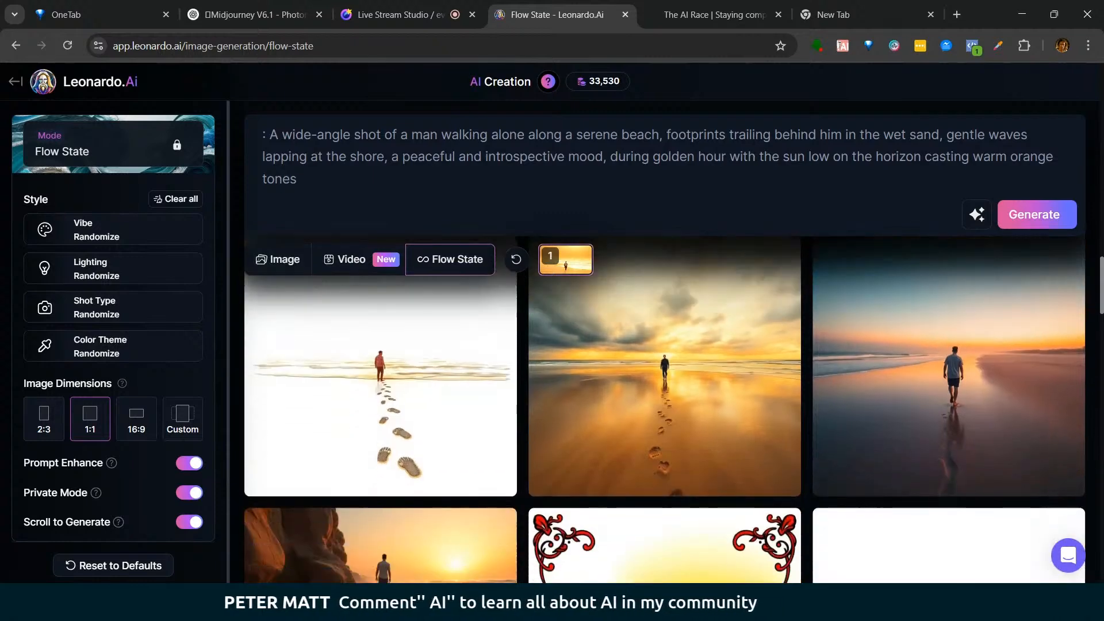
pyautogui.scroll(-2, 664, 402)
pyautogui.scroll(-1, 664, 403)
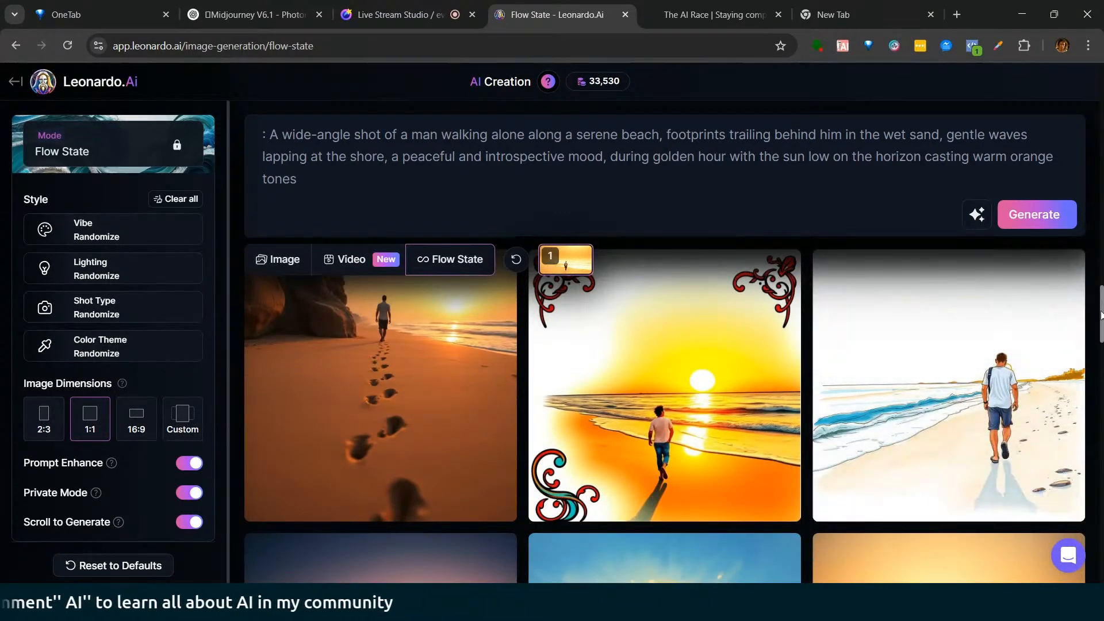
pyautogui.scroll(-2, 1102, 330)
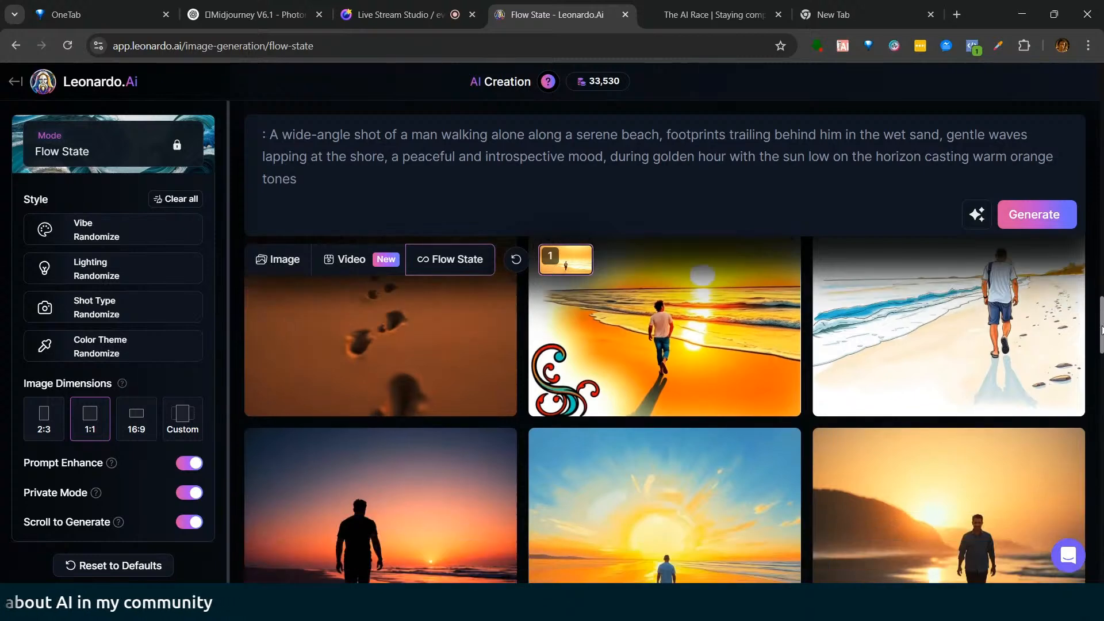
pyautogui.scroll(-4, 1102, 330)
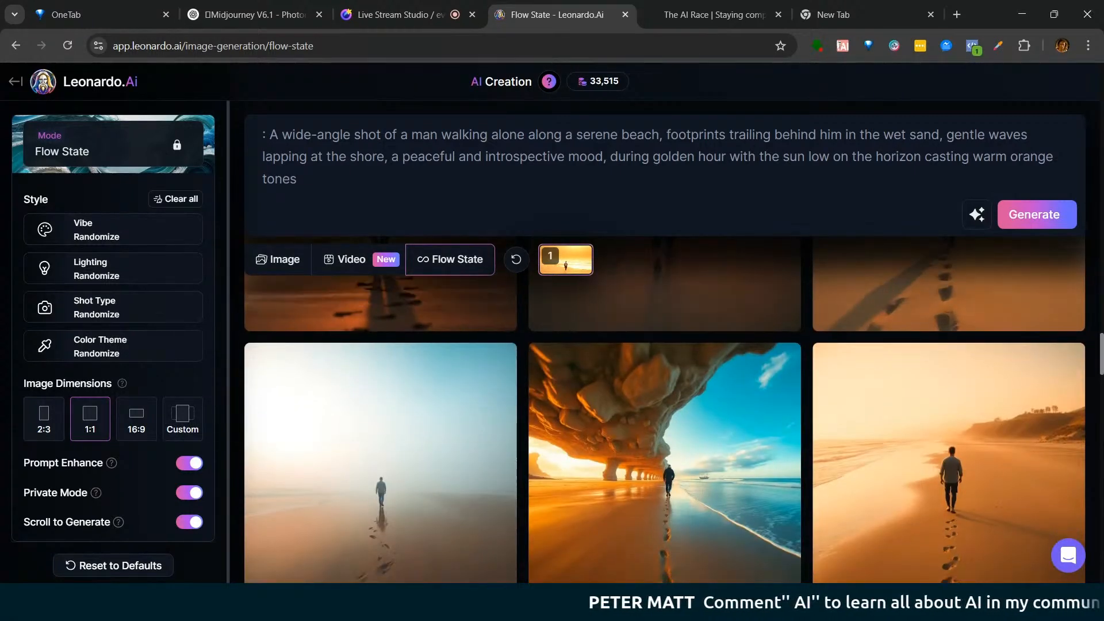
pyautogui.scroll(-5, 665, 403)
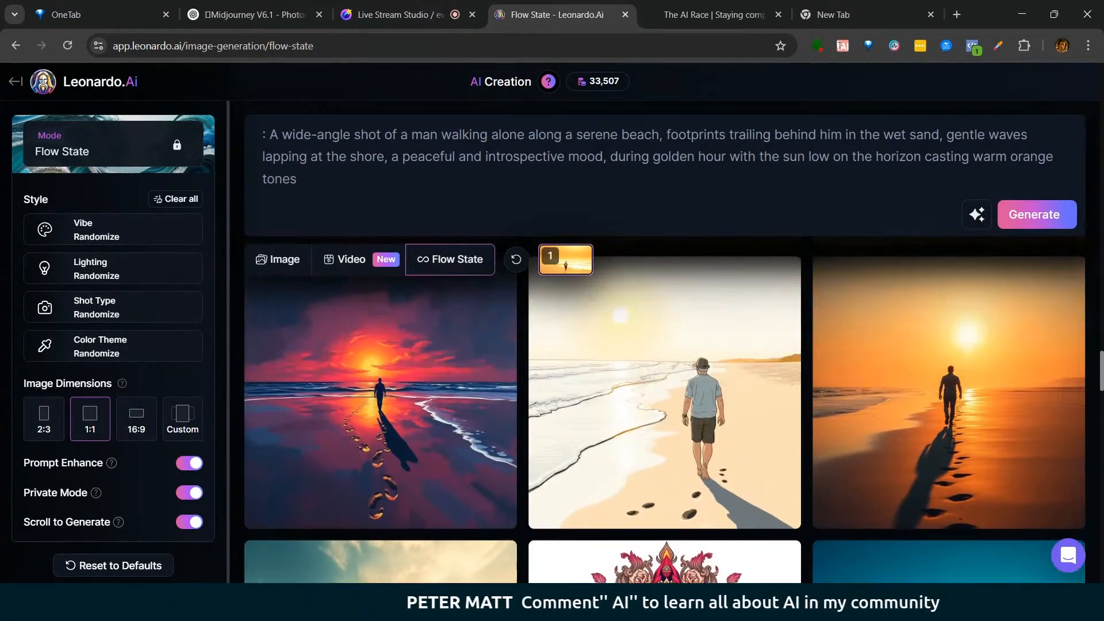
pyautogui.scroll(-5, 664, 402)
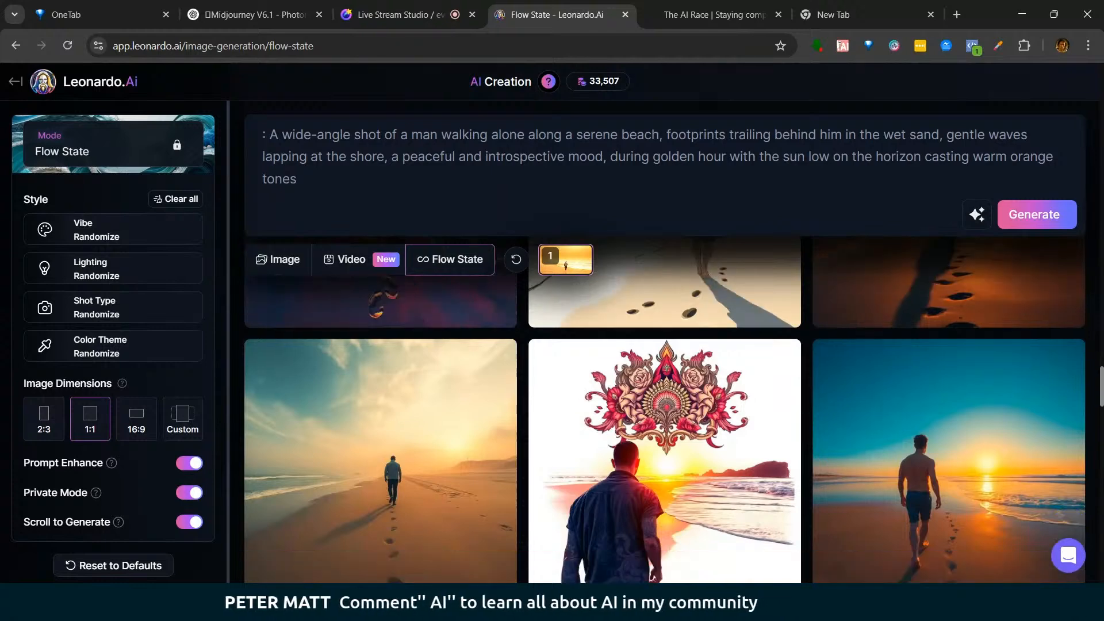
pyautogui.scroll(-5, 664, 403)
pyautogui.scroll(-10, 665, 402)
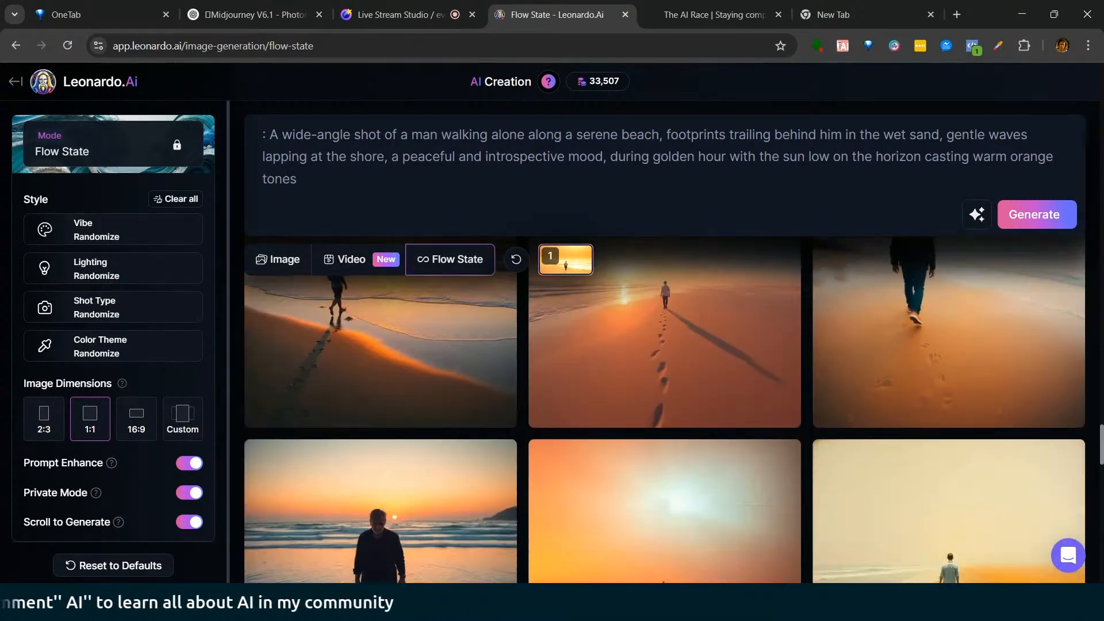
pyautogui.scroll(-10, 1099, 489)
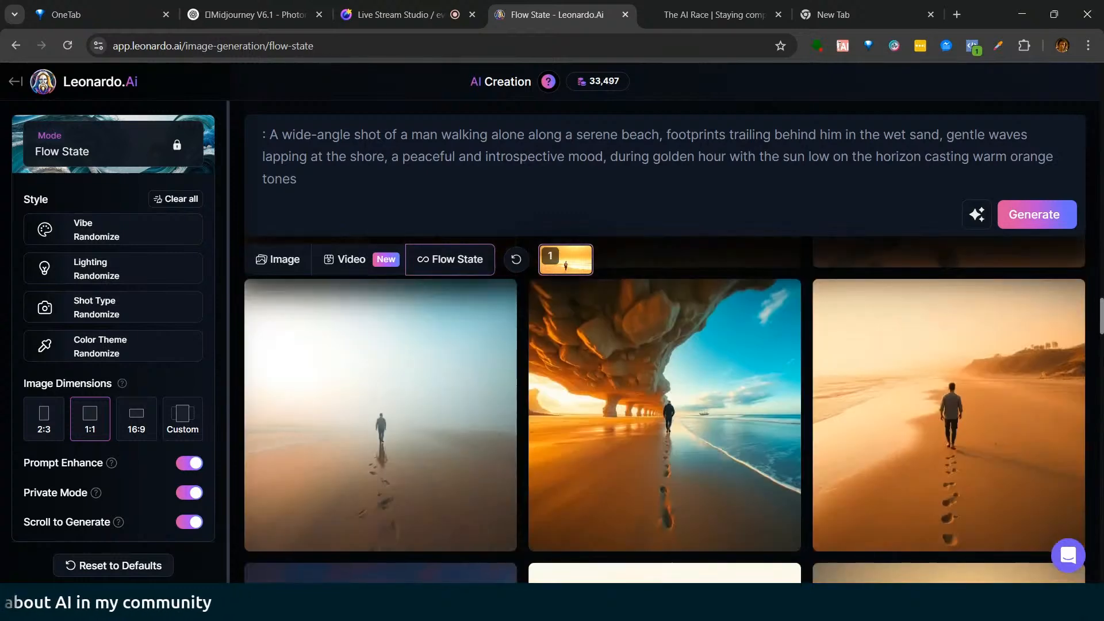
pyautogui.scroll(-8, 1099, 488)
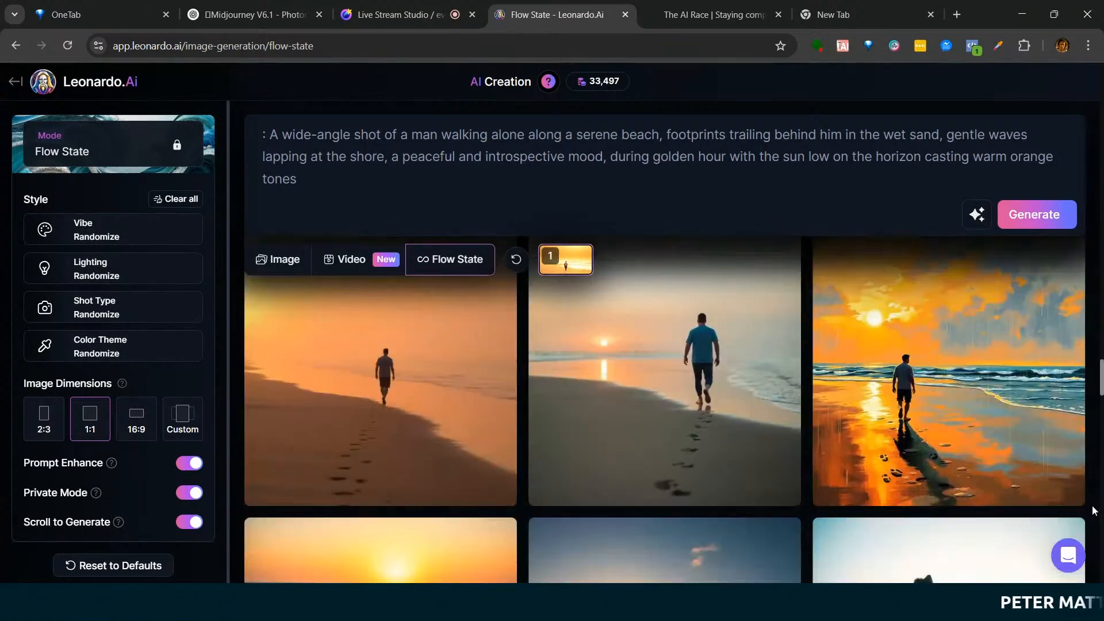
# Step: Generate more images like the painted orange sunset with the man on wet sand, and save the first variation to the library
pyautogui.moveTo(939, 439)
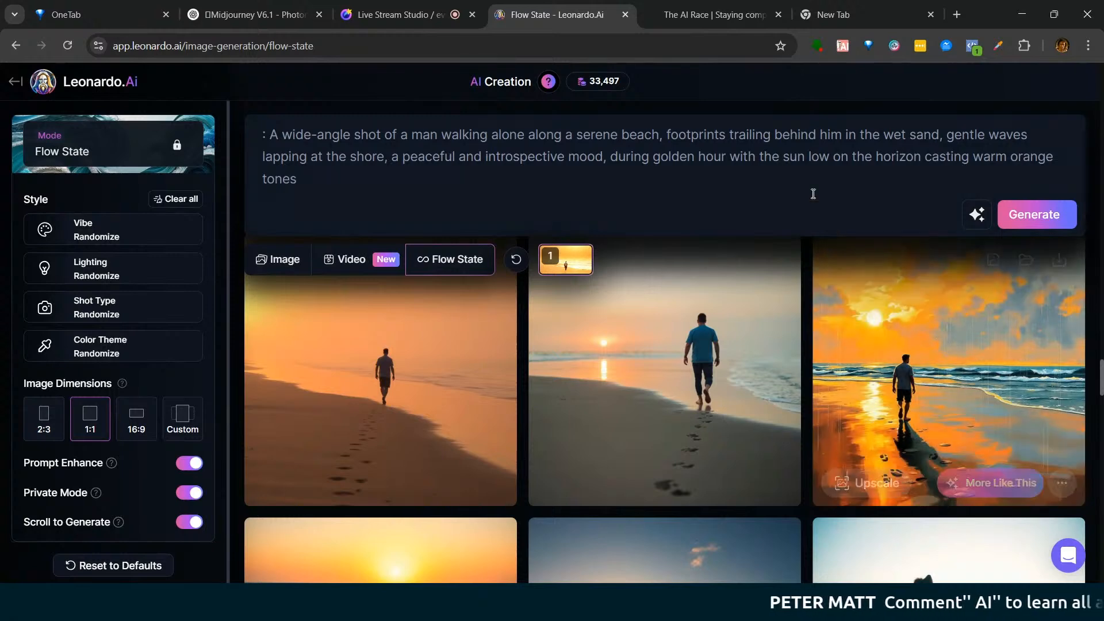
pyautogui.click(992, 489)
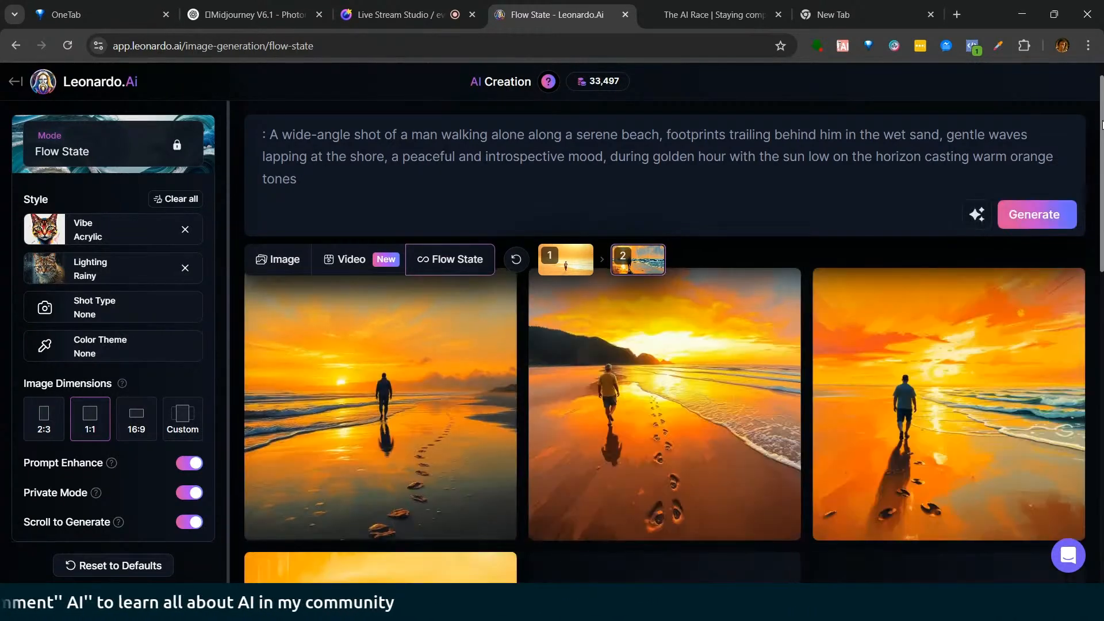
pyautogui.moveTo(1101, 126); pyautogui.dragTo(1101, 409)
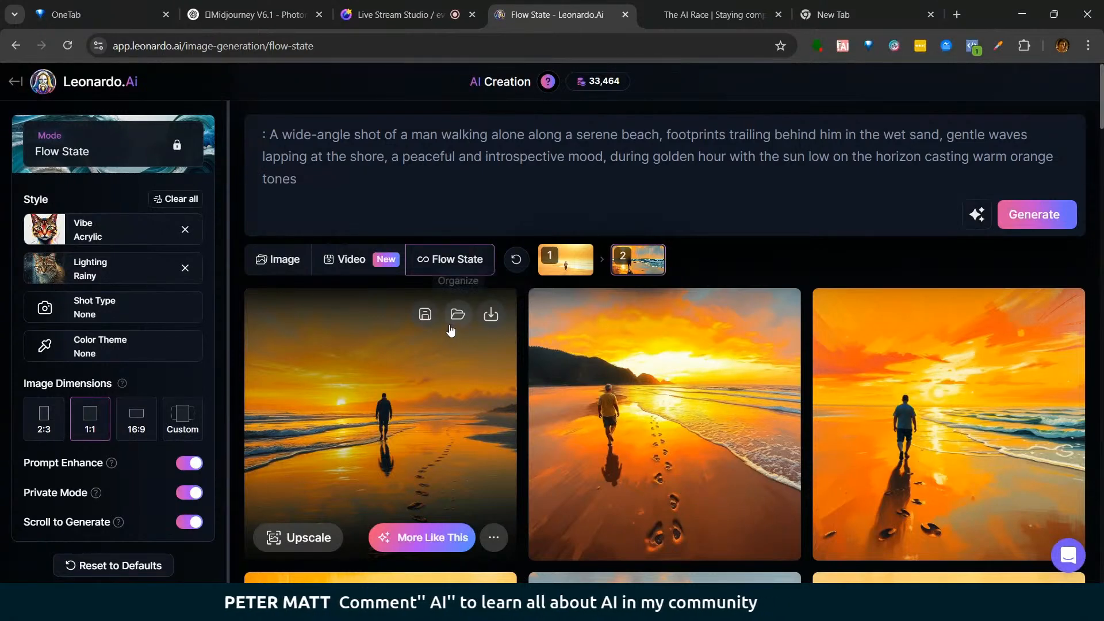
pyautogui.click(420, 315)
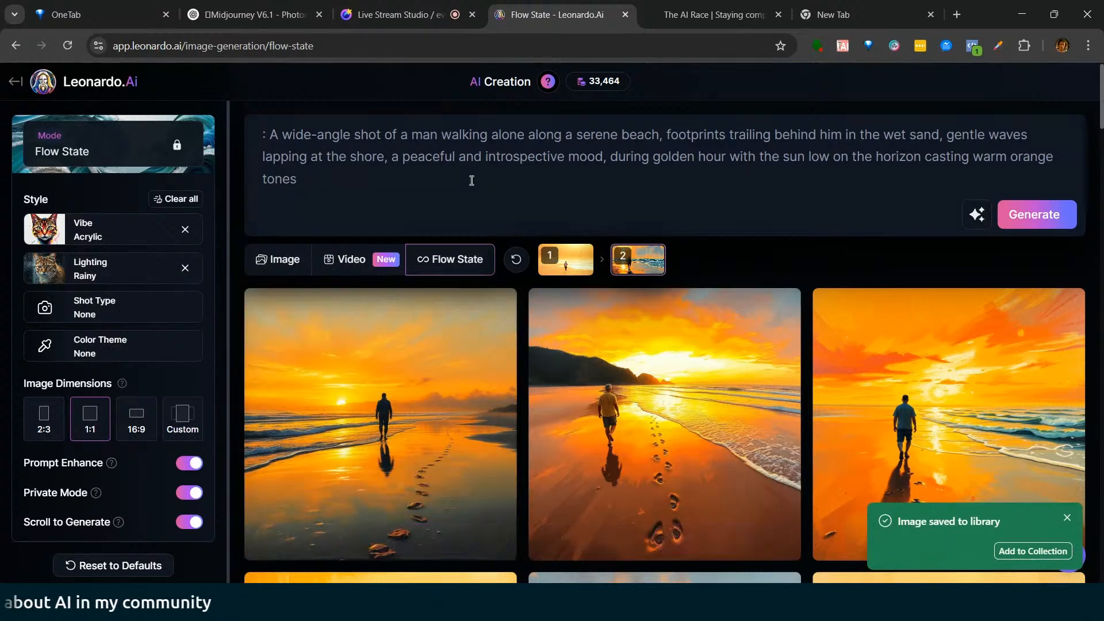
pyautogui.scroll(1, 833, 202)
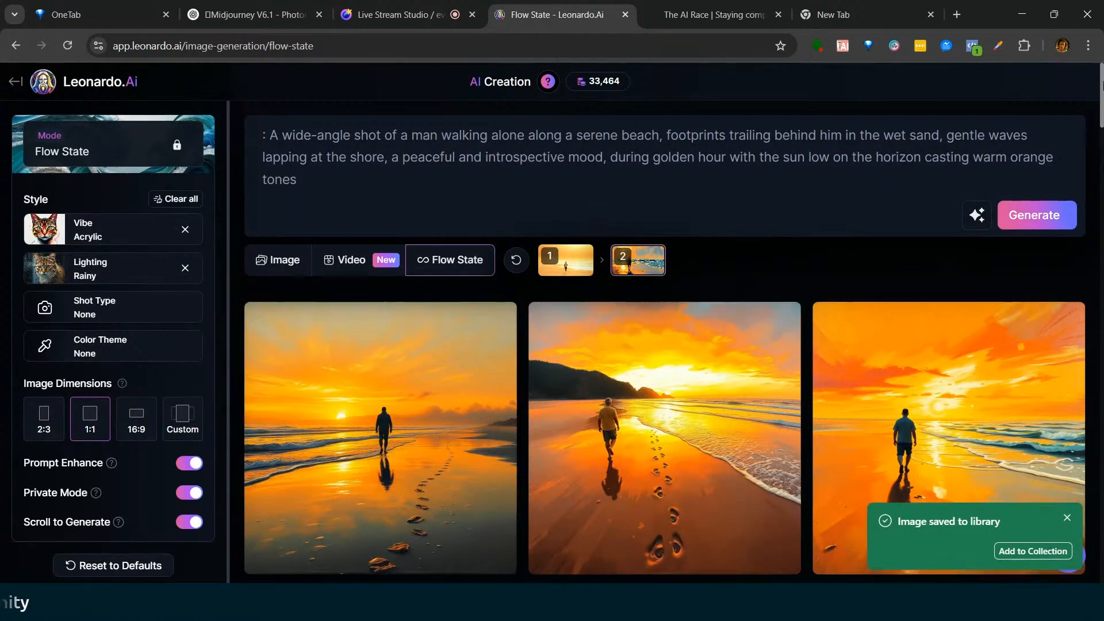
# Step: Open the library and review the "Man walks slowly along beach" video with its prompt details, resolution and base model
pyautogui.click(14, 83)
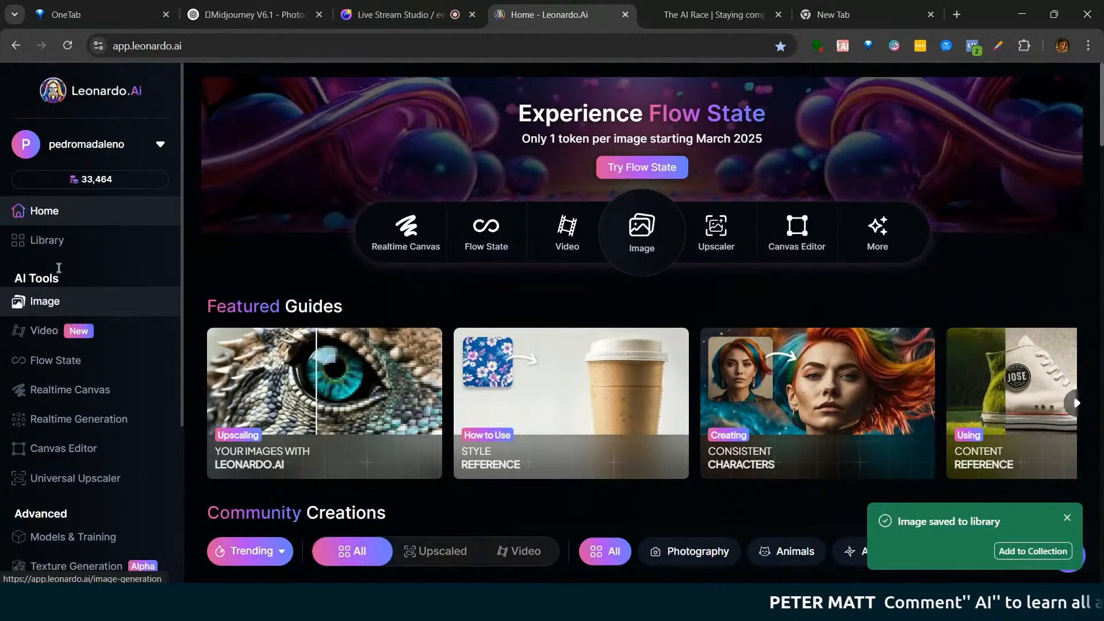
pyautogui.click(57, 241)
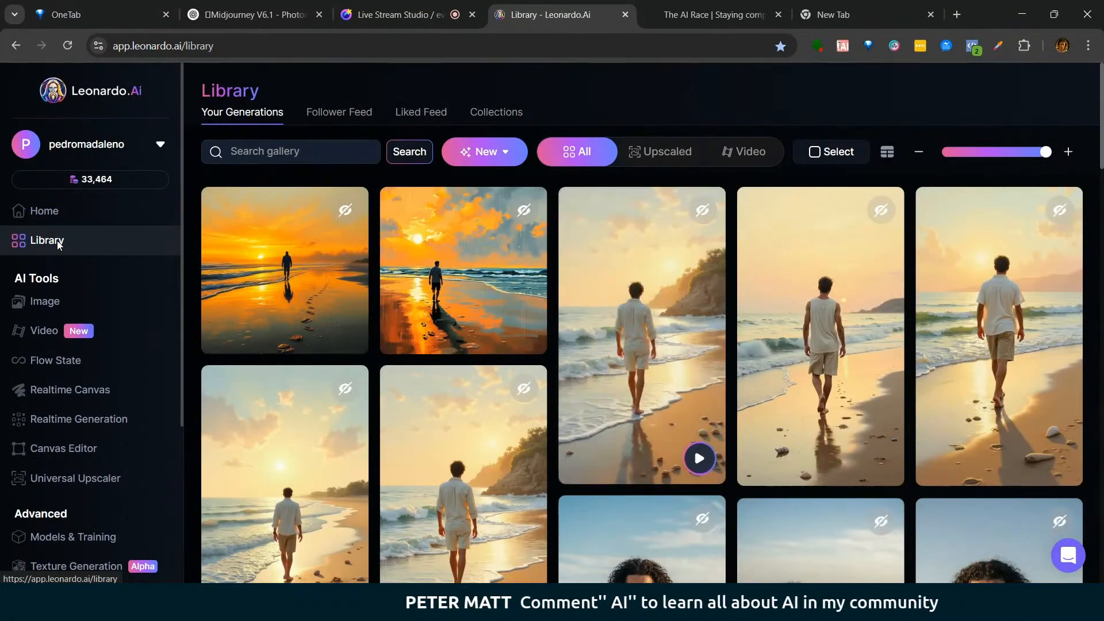
pyautogui.moveTo(672, 323)
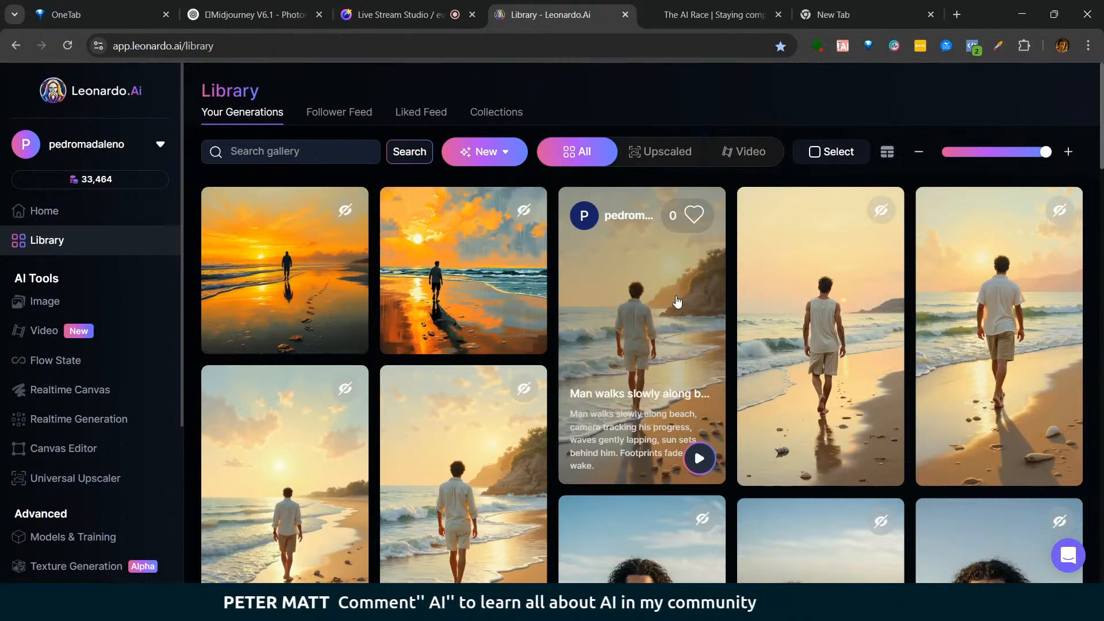
pyautogui.click(661, 306)
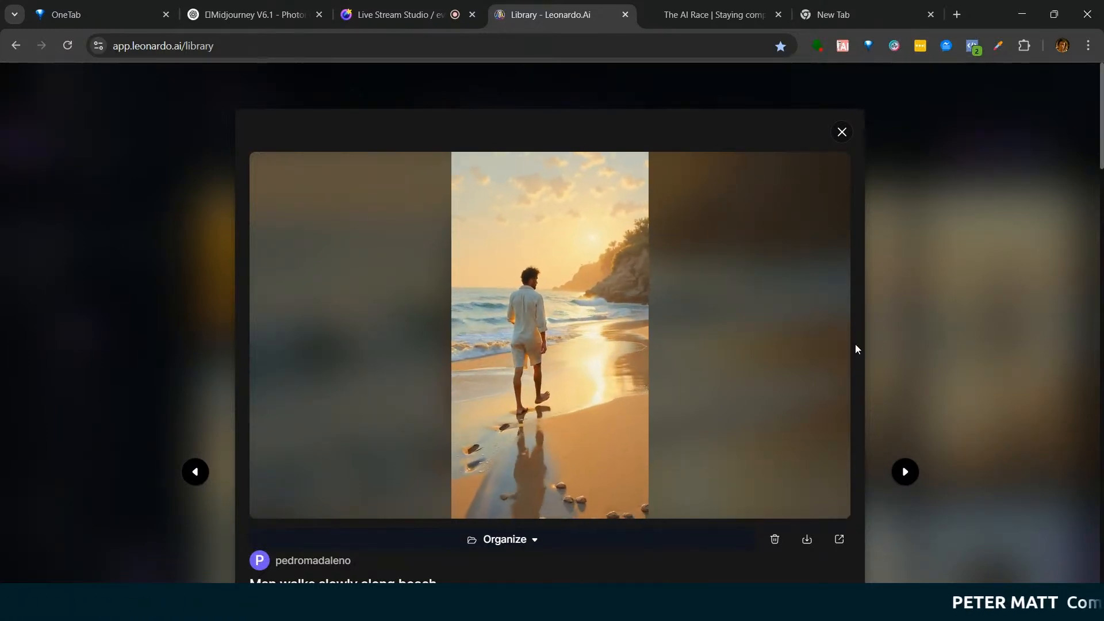
pyautogui.scroll(-4, 836, 379)
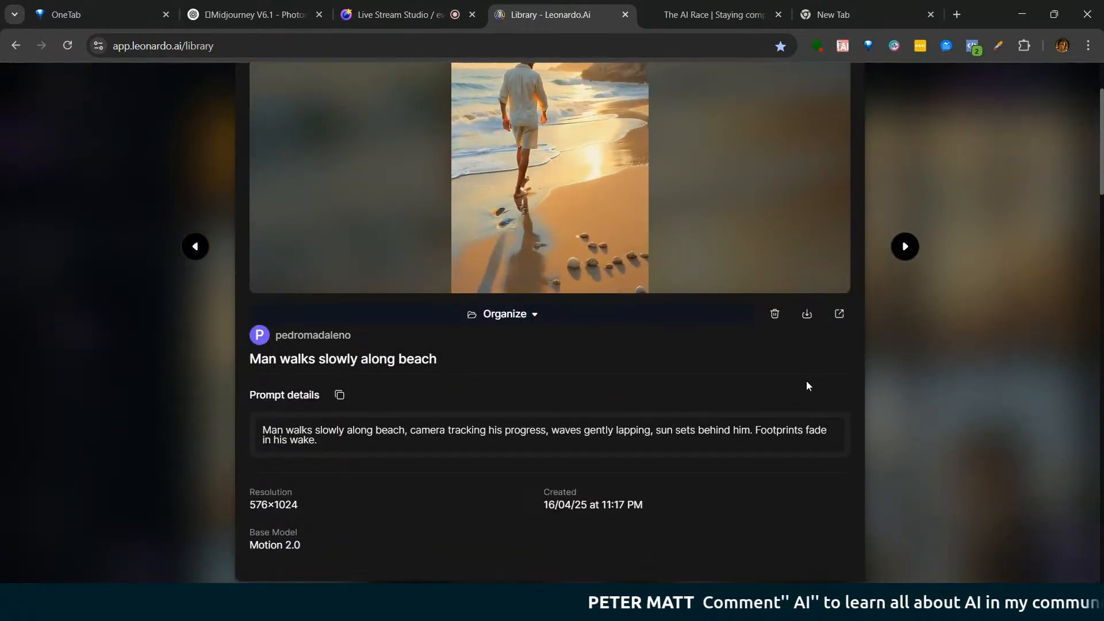
pyautogui.scroll(1, 808, 384)
pyautogui.scroll(3, 807, 385)
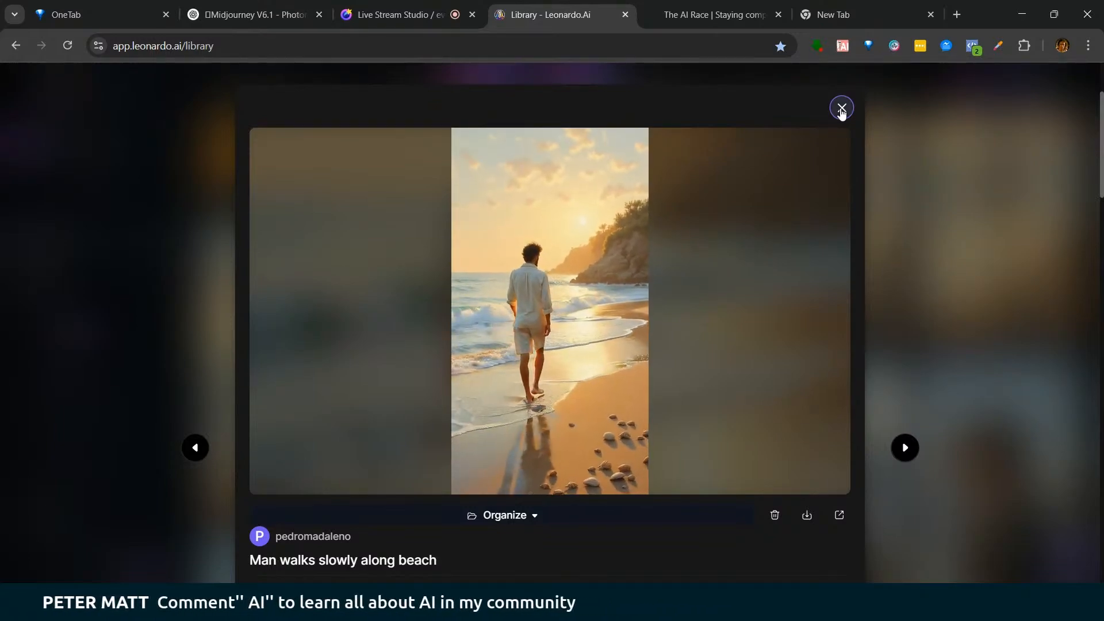
pyautogui.click(841, 109)
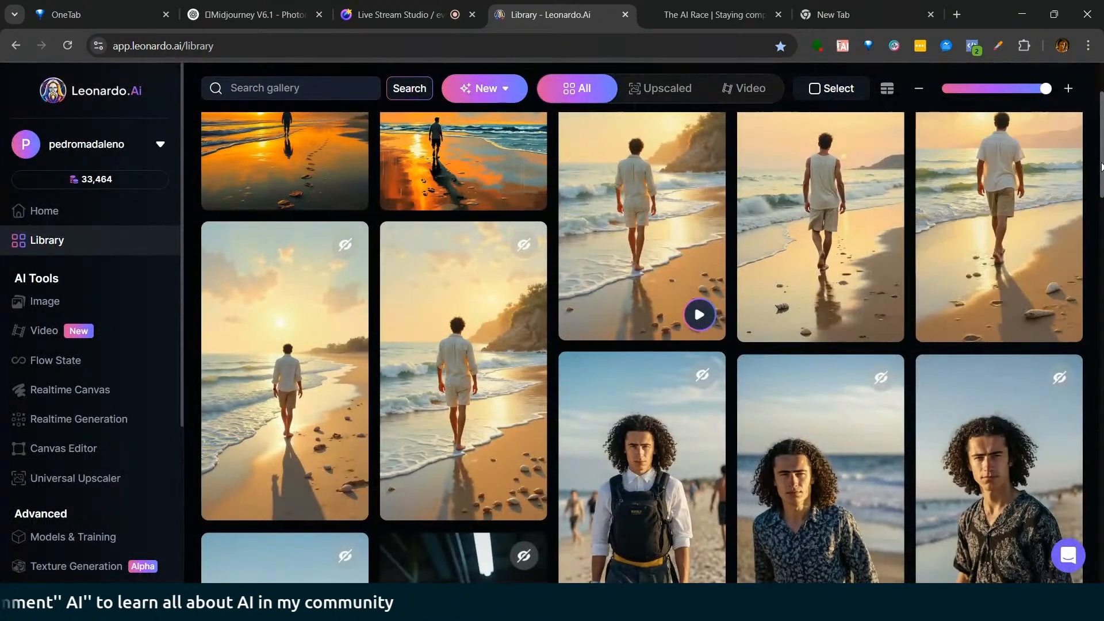
pyautogui.scroll(3, 788, 272)
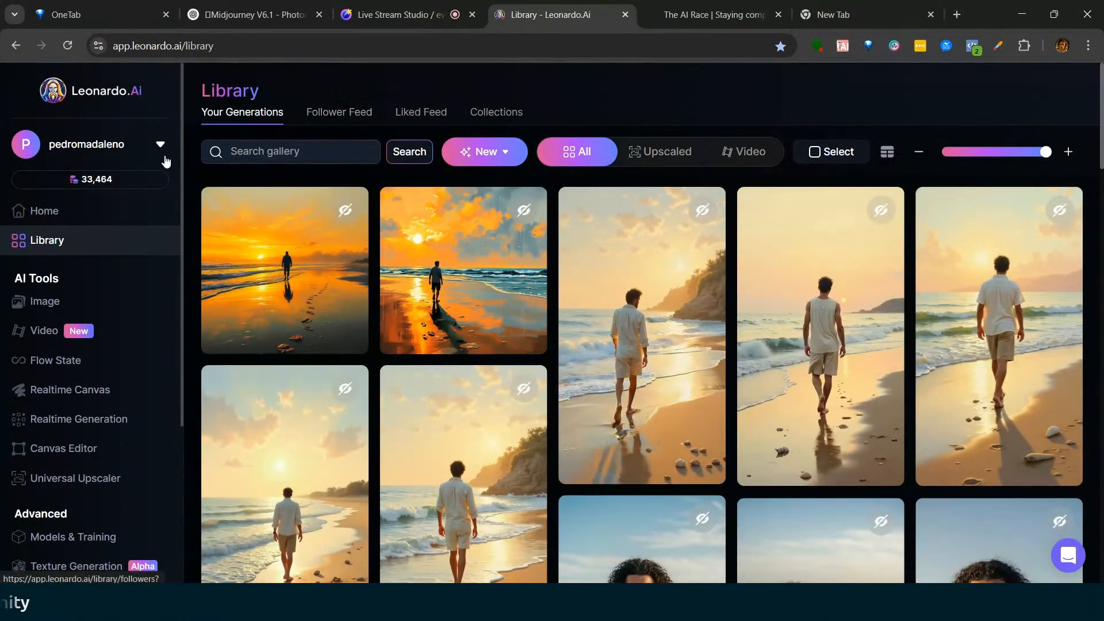
# Step: Open the image creation page and clear the old prompt about the solitary man on the shoreline
pyautogui.click(45, 302)
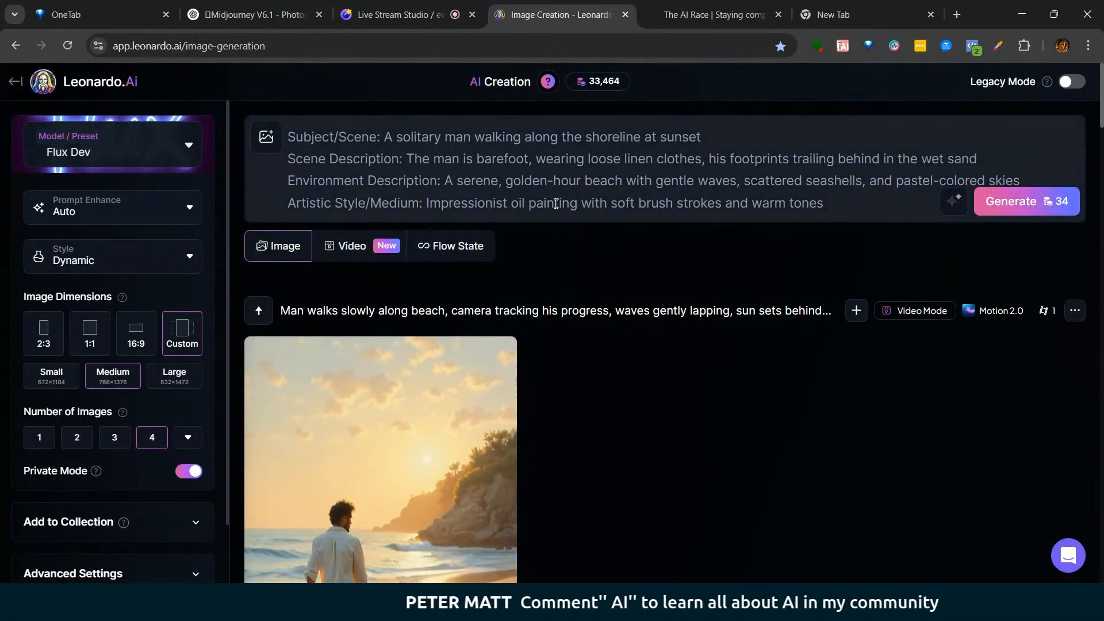
pyautogui.moveTo(851, 212); pyautogui.dragTo(284, 128)
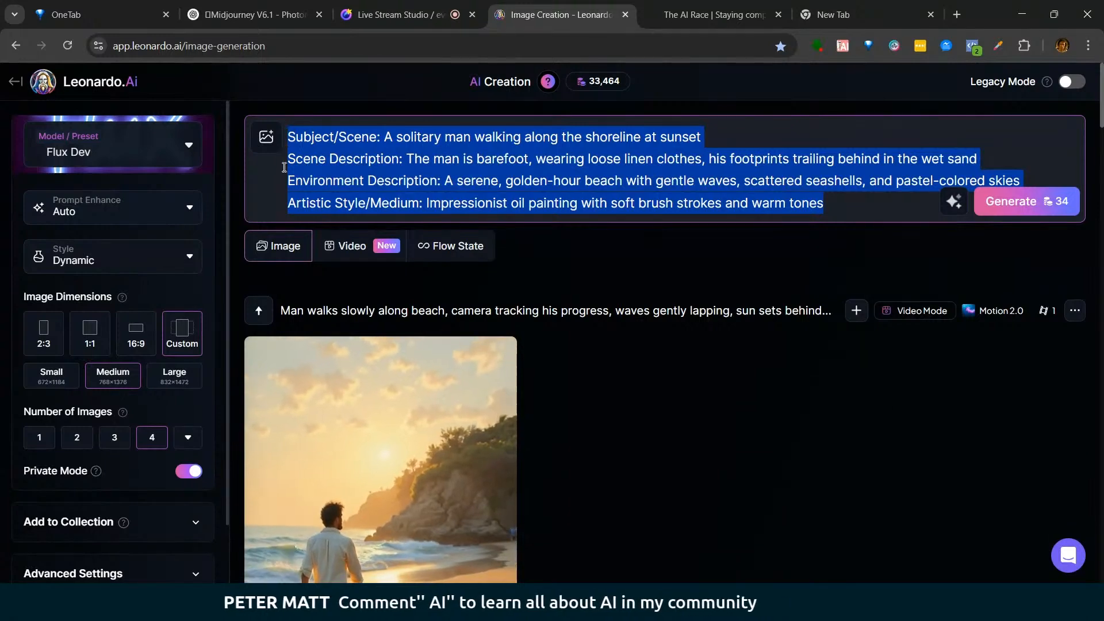
pyautogui.press('BackSpace')
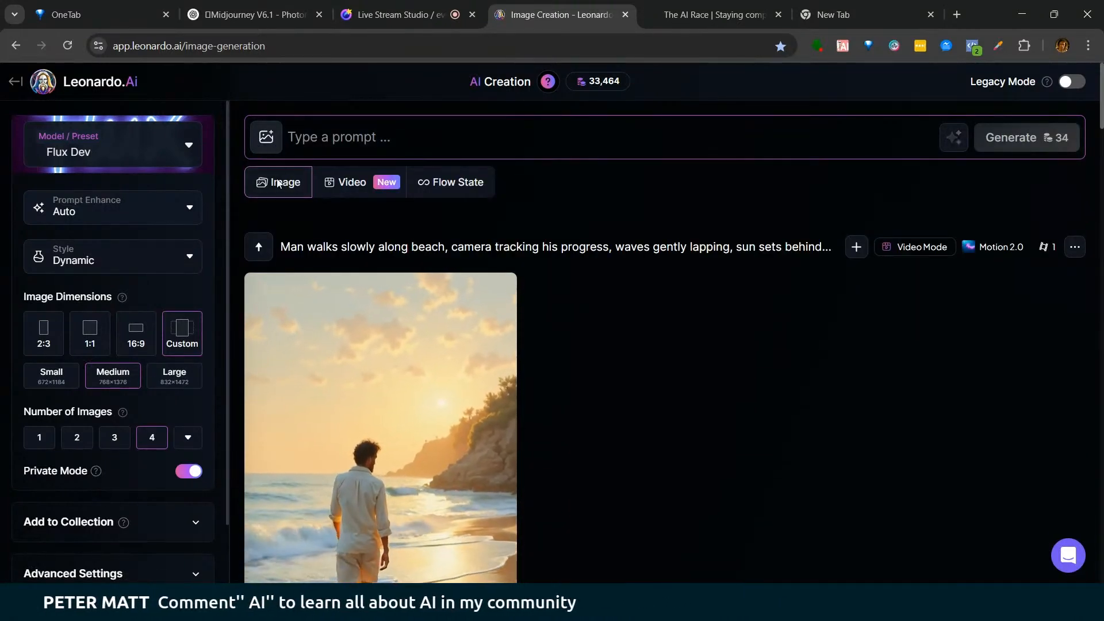
# Step: Add the orange sunset beach image from your own generations as a Style Reference
pyautogui.click(265, 141)
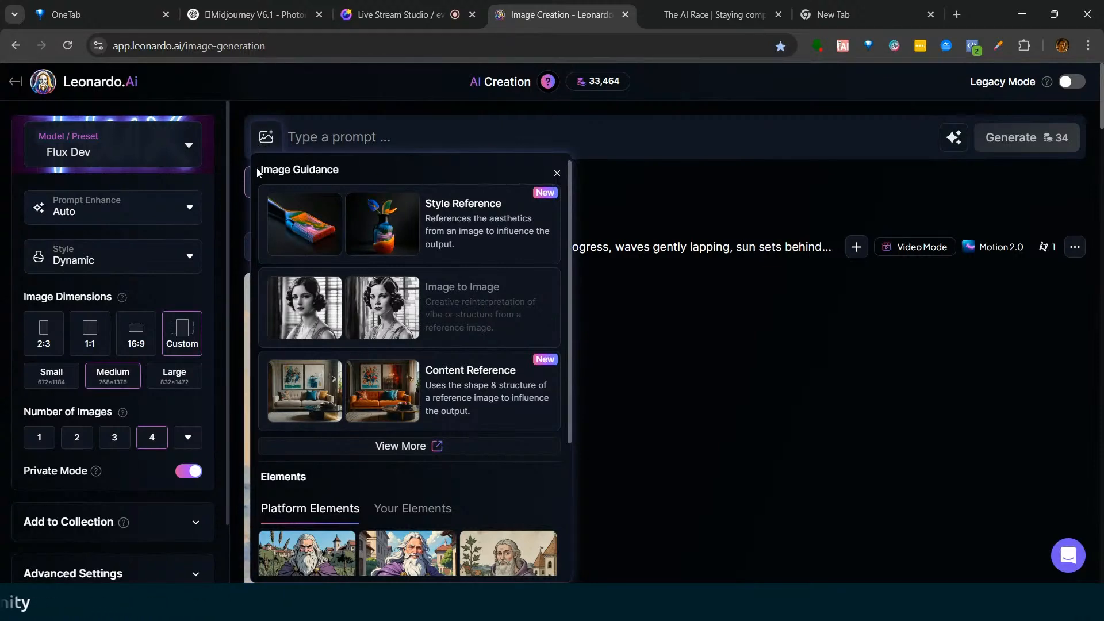
pyautogui.click(375, 230)
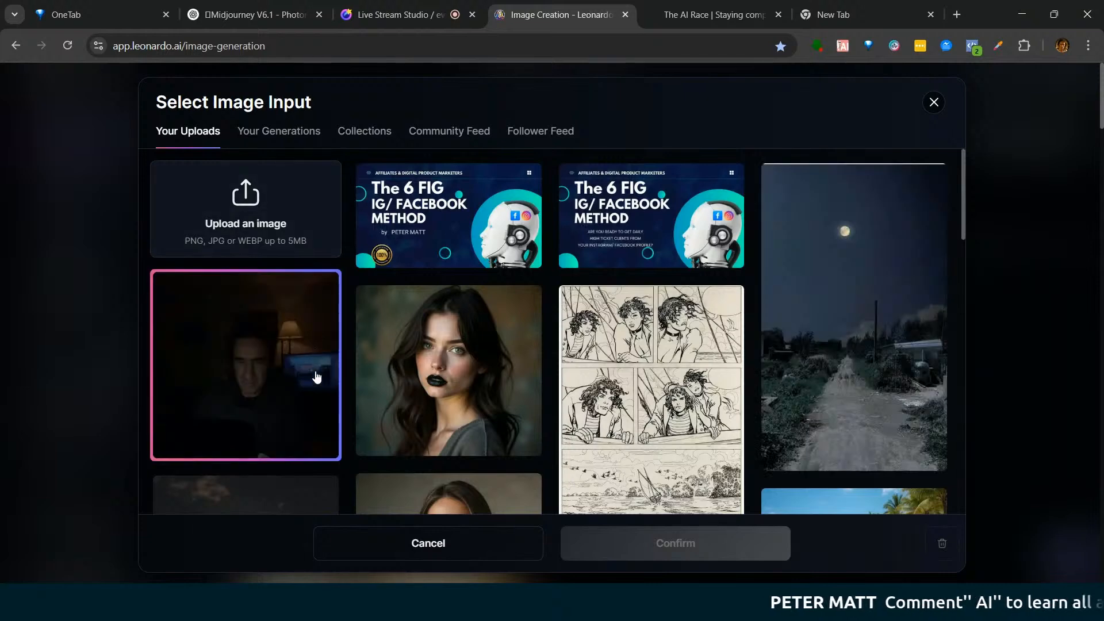
pyautogui.click(281, 135)
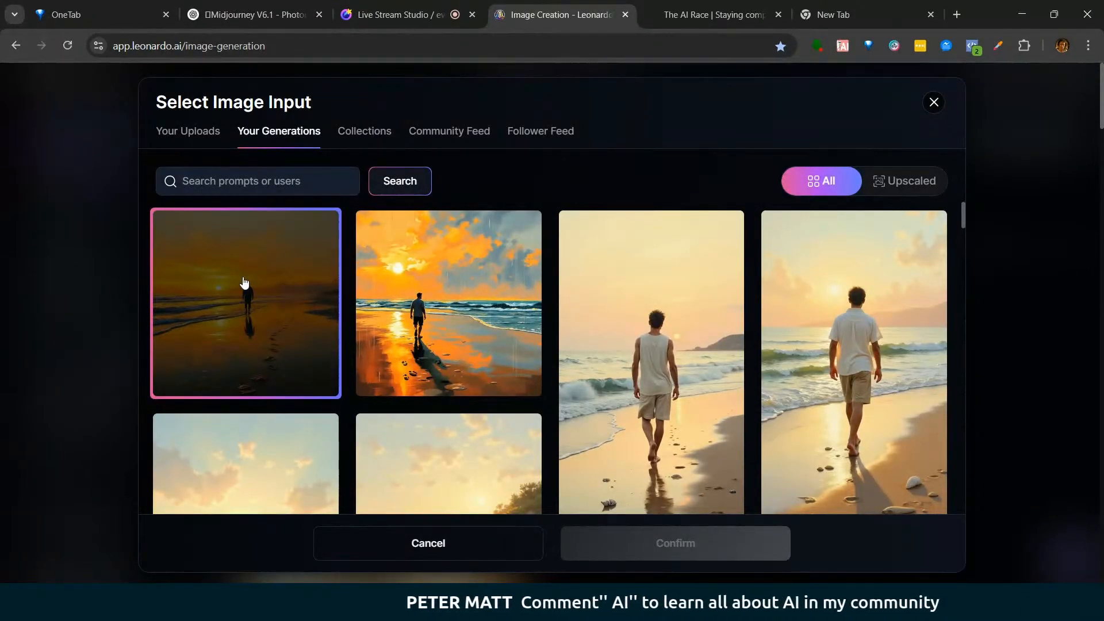
pyautogui.click(244, 282)
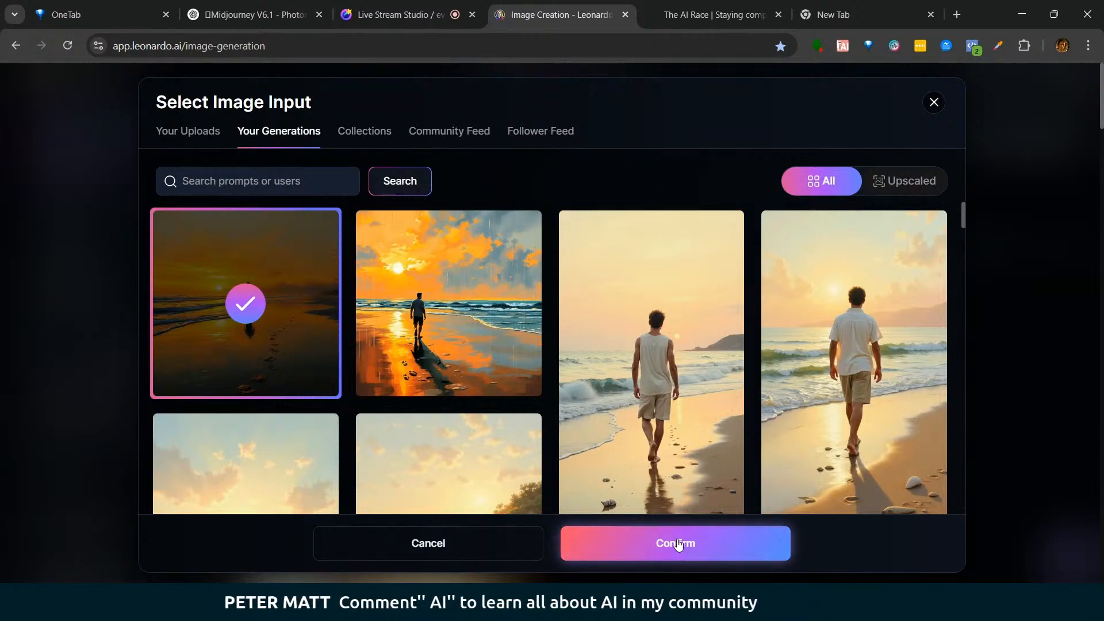
pyautogui.click(678, 543)
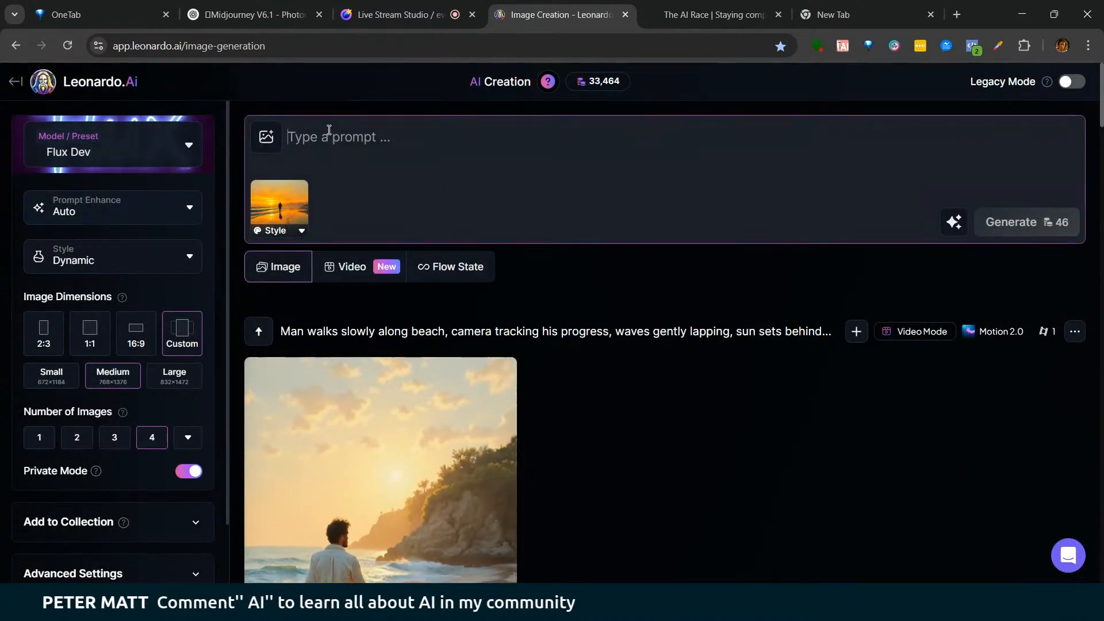
# Step: Switch to the Midjourney V6.1 prompt generator in ChatGPT and write the idea "a lady danicng in a beautiful frozen lake" without sending it
pyautogui.click(253, 15)
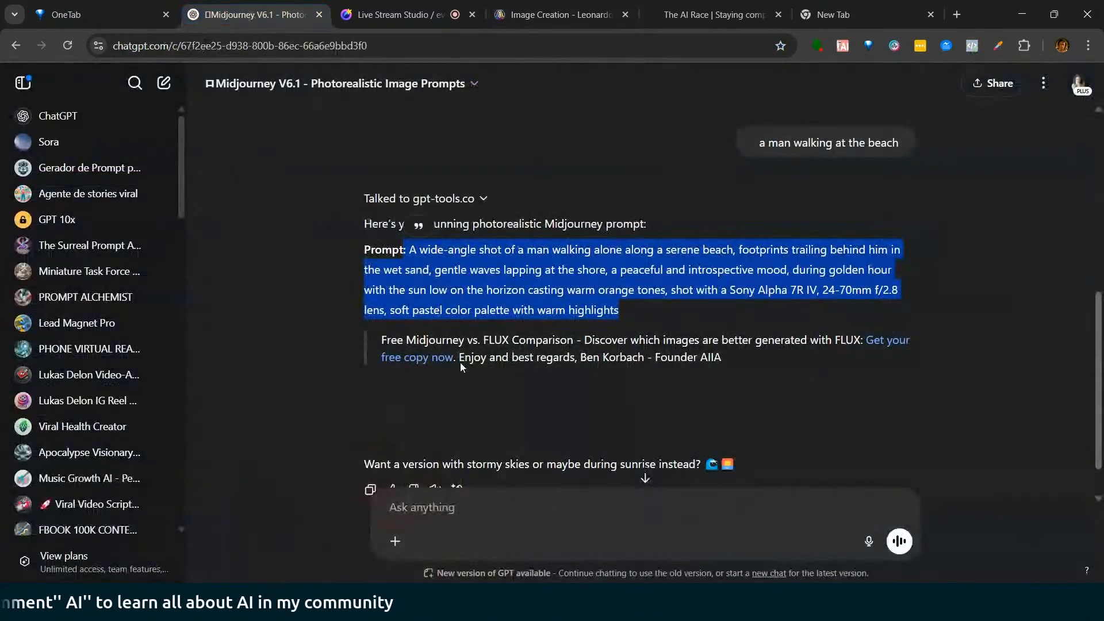
pyautogui.click(434, 507)
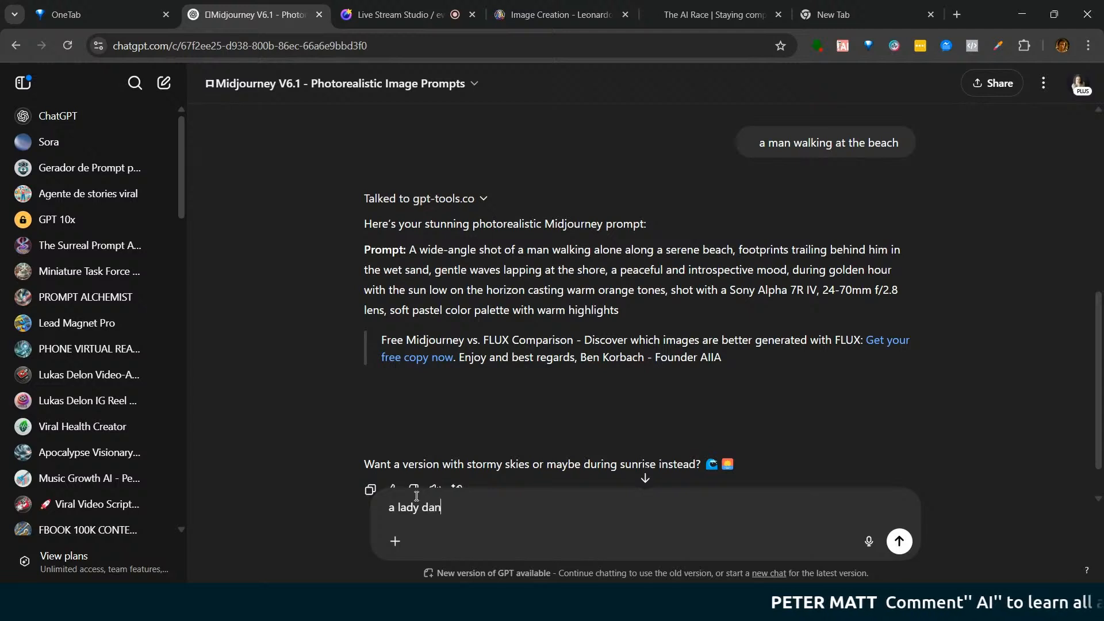
pyautogui.write('i')
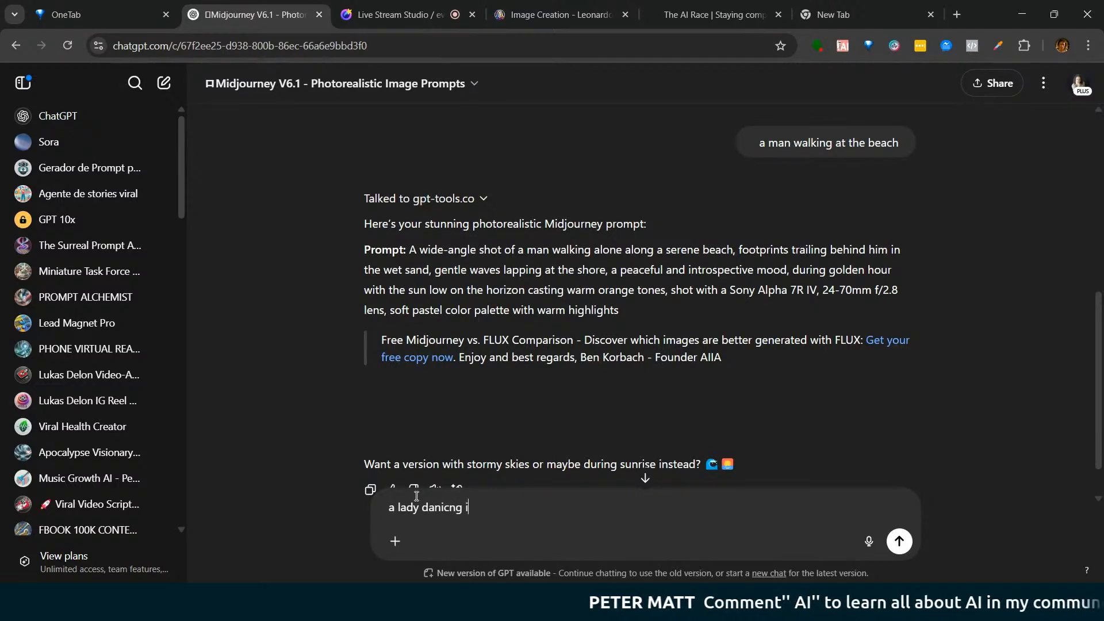
pyautogui.write('n a bea')
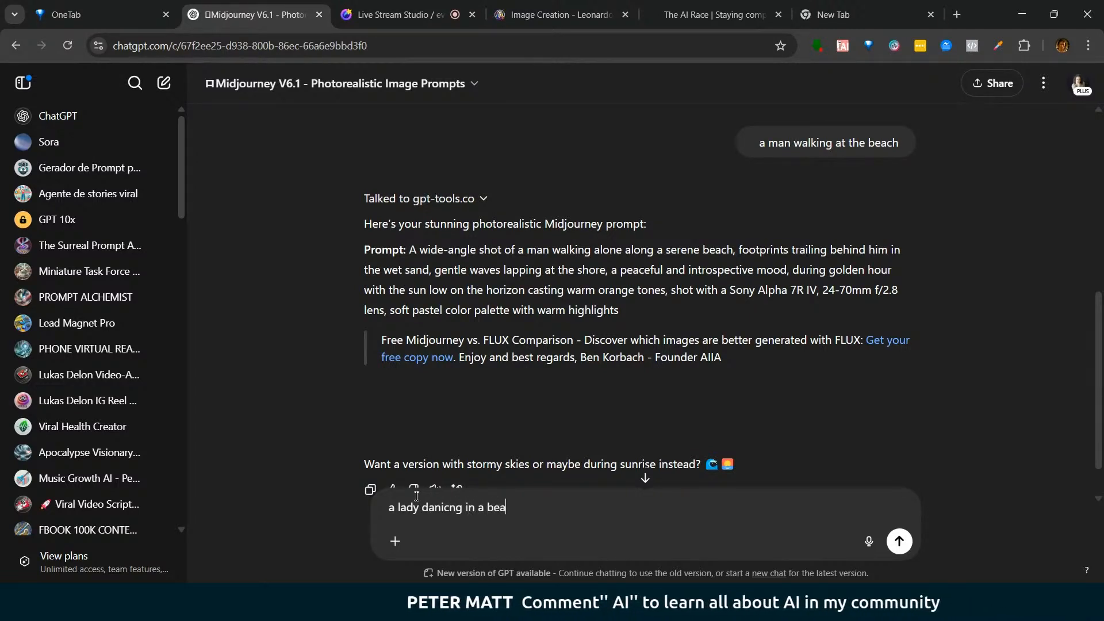
pyautogui.write('utiful ice lake')
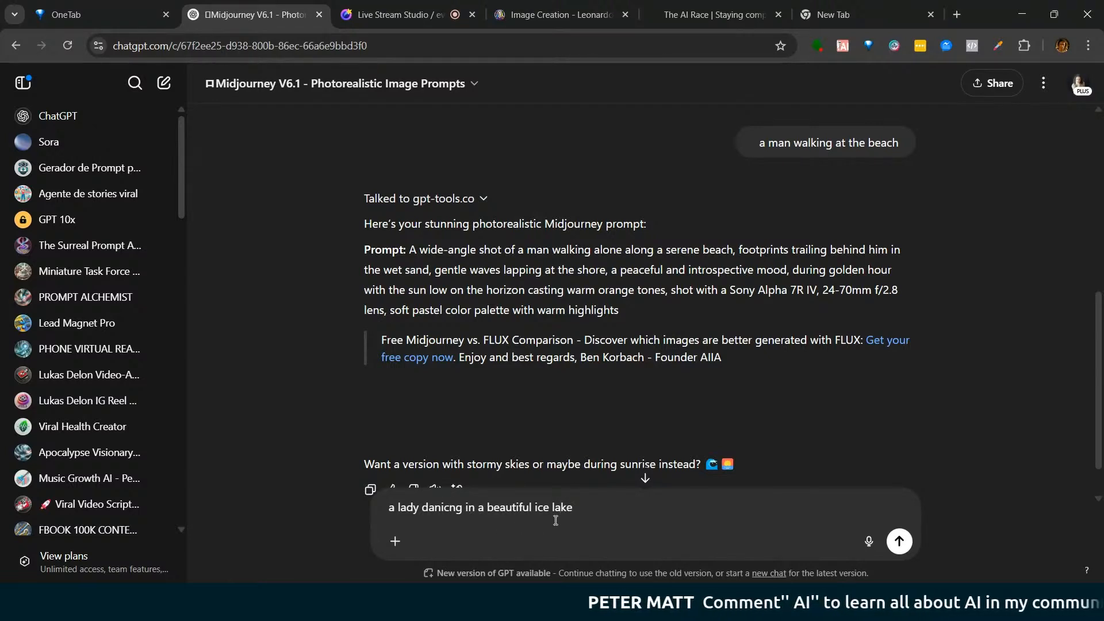
pyautogui.click(536, 508)
pyautogui.write('frozen')
pyautogui.press('Delete')
pyautogui.press('Delete')
pyautogui.press('Delete')
# Step: Copy the short frozen lake idea into the empty image prompt in Leonardo.Ai
pyautogui.moveTo(594, 507); pyautogui.dragTo(363, 502)
pyautogui.hotkey('ctrl', 'c')
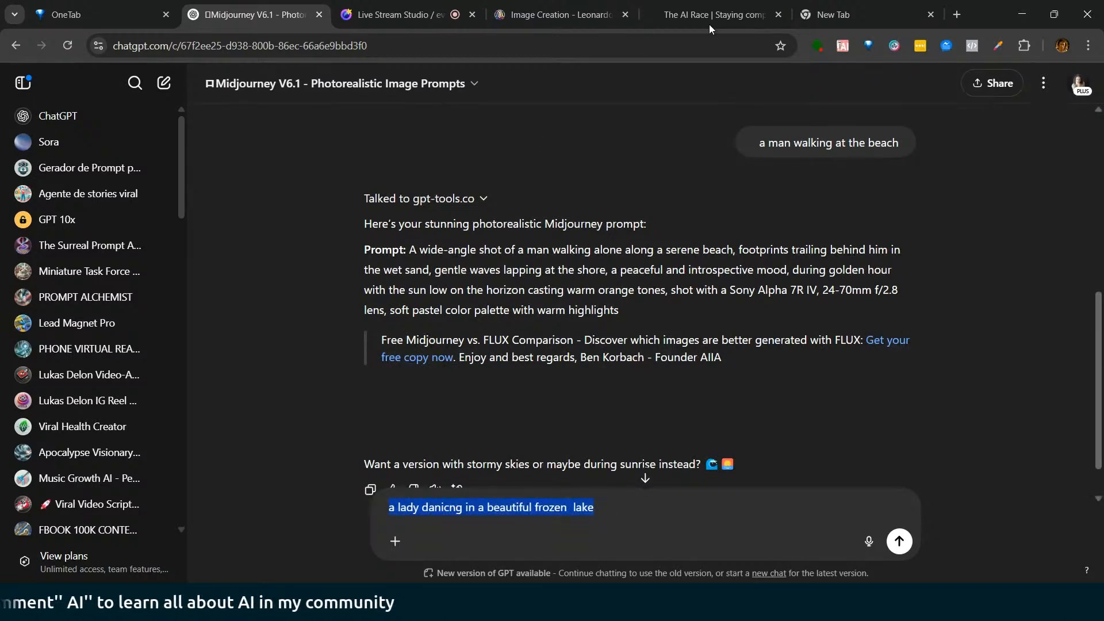
pyautogui.click(499, 16)
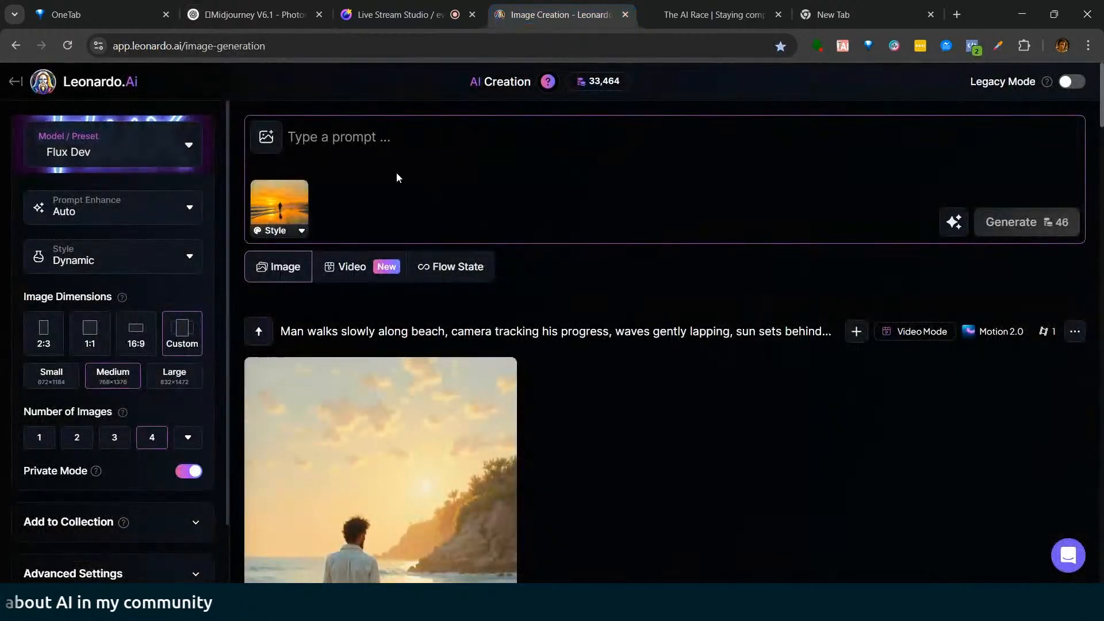
pyautogui.click(349, 141)
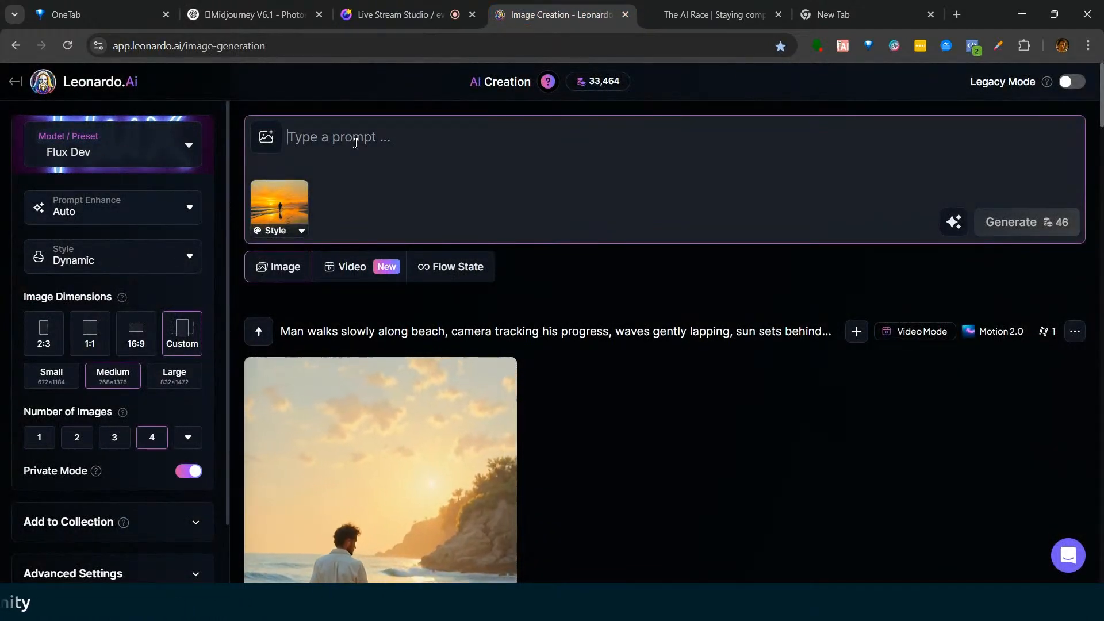
pyautogui.hotkey('ctrl', 'v')
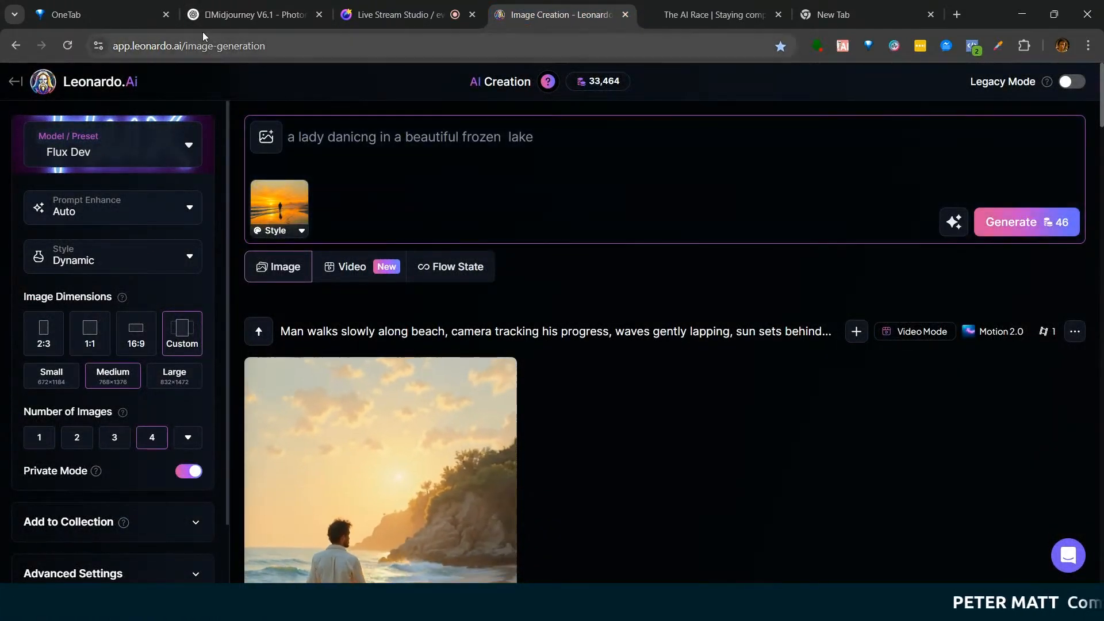
# Step: Send the frozen lake idea to the ChatGPT prompt generator and copy the full "dramatic wide shot" prompt it writes
pyautogui.click(255, 14)
pyautogui.click(900, 541)
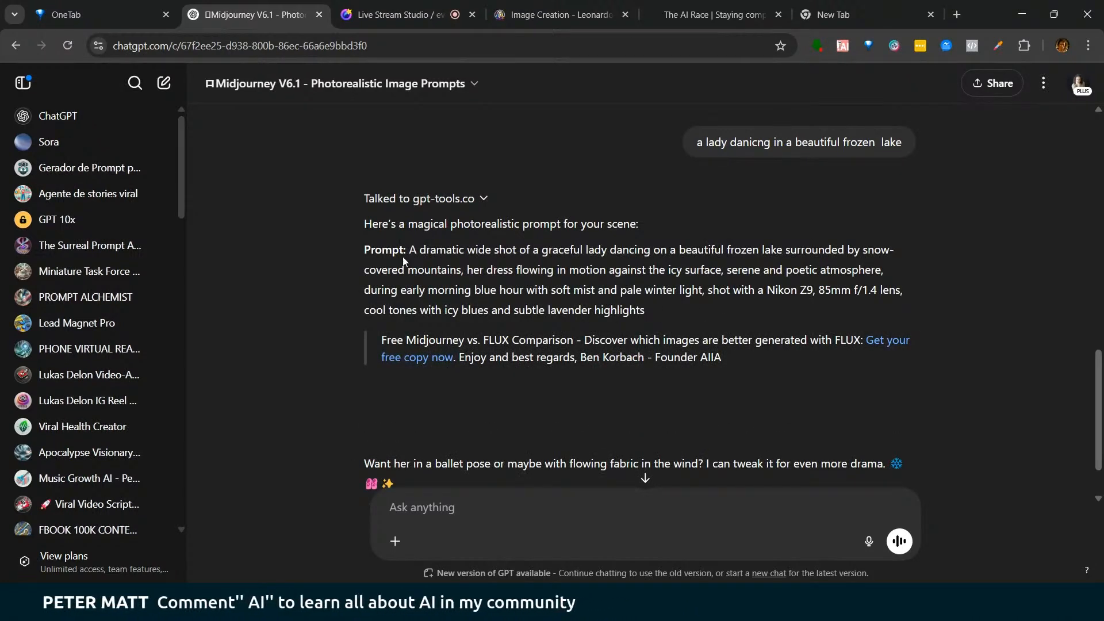
pyautogui.moveTo(435, 252); pyautogui.dragTo(654, 309)
pyautogui.hotkey('ctrl', 'c')
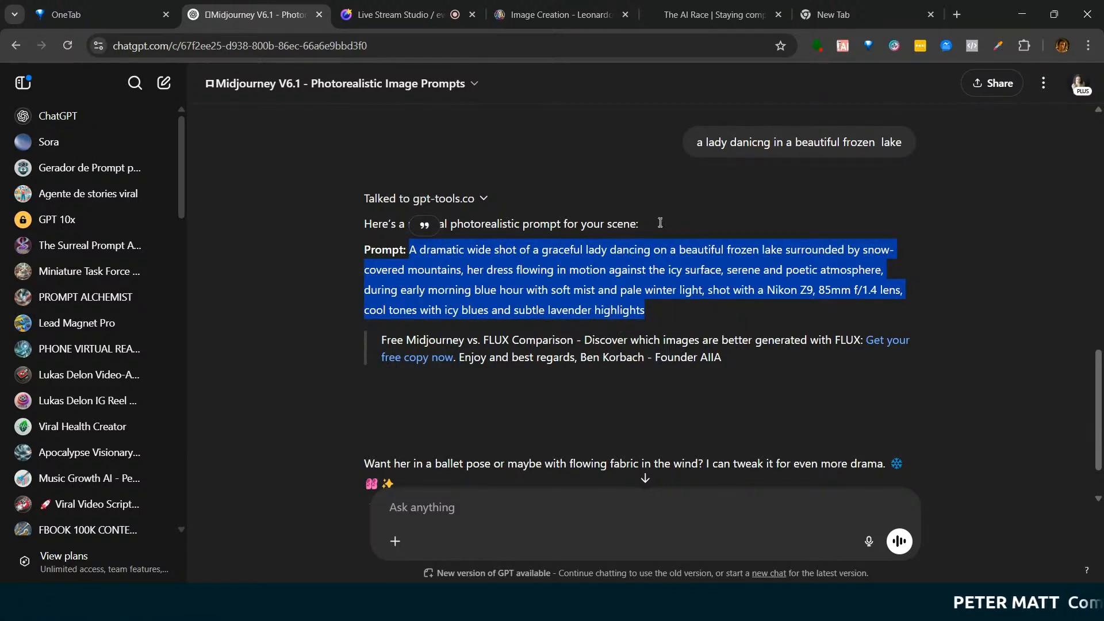
# Step: Replace the short idea in Leonardo.Ai's image prompt with the copied "dramatic wide shot of a graceful lady dancing" prompt
pyautogui.click(532, 17)
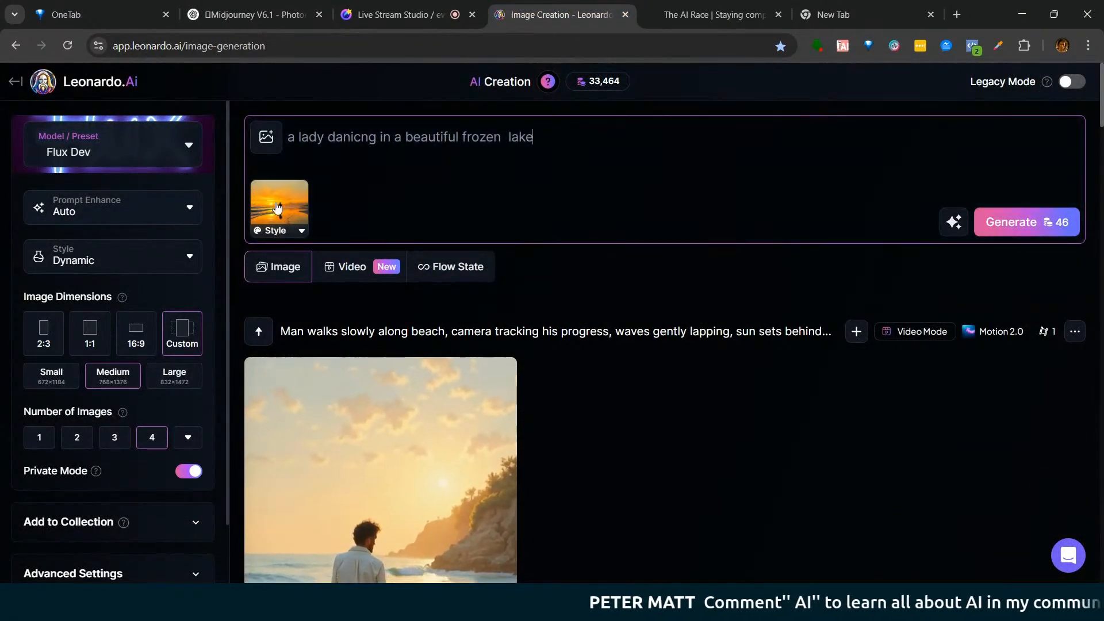
pyautogui.moveTo(534, 138); pyautogui.dragTo(266, 138)
pyautogui.hotkey('ctrl', 'v')
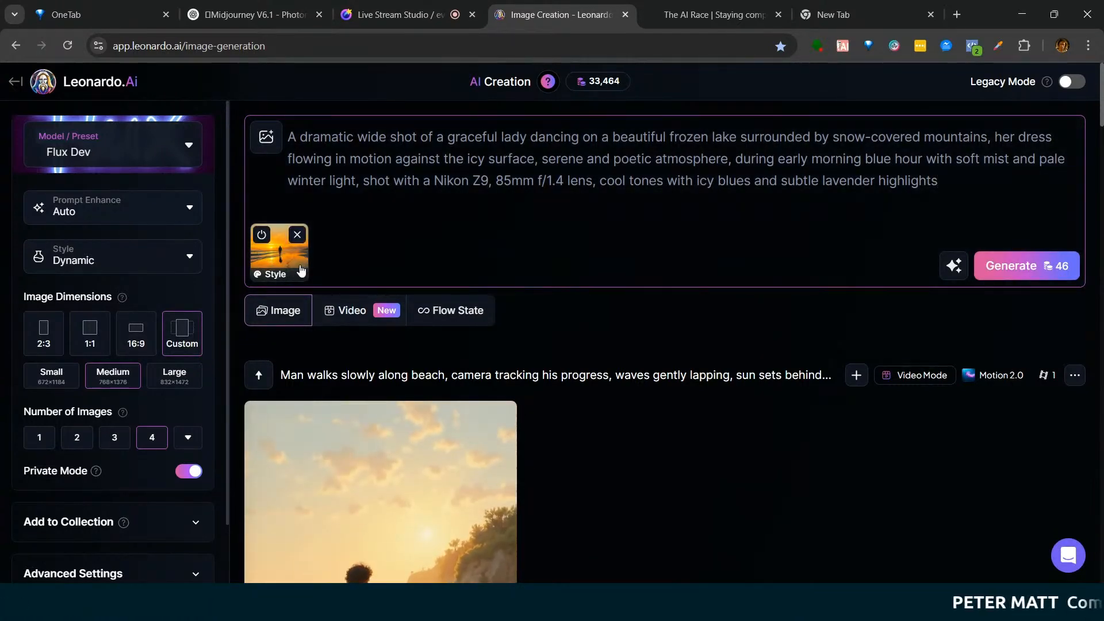
# Step: Set the style reference strength to Ultra and generate 2 images from the frozen lake prompt
pyautogui.click(295, 269)
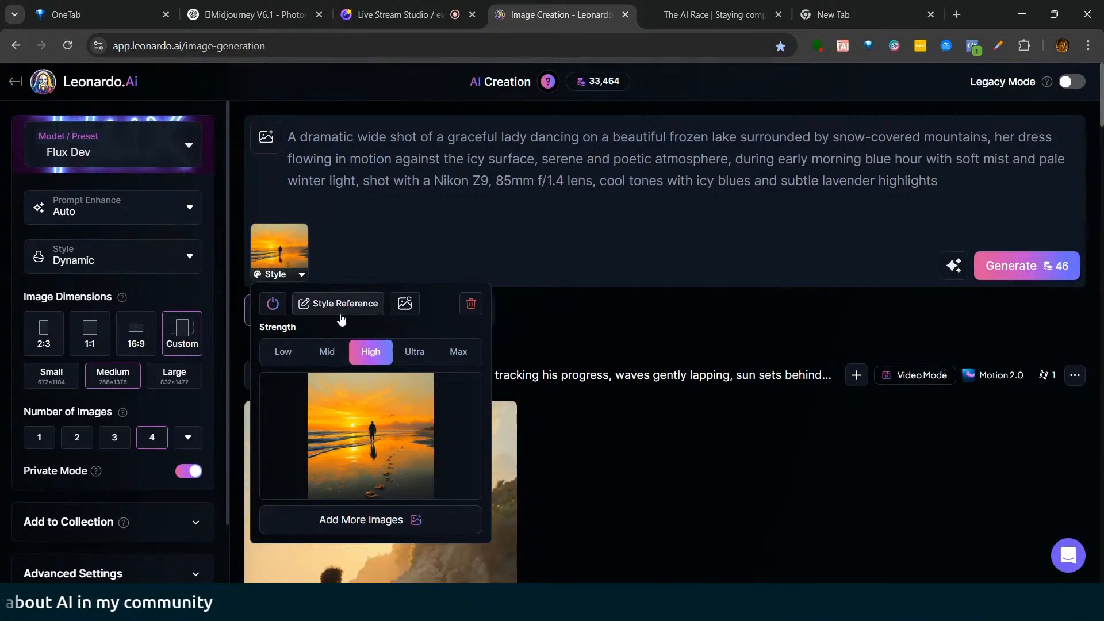
pyautogui.moveTo(346, 430)
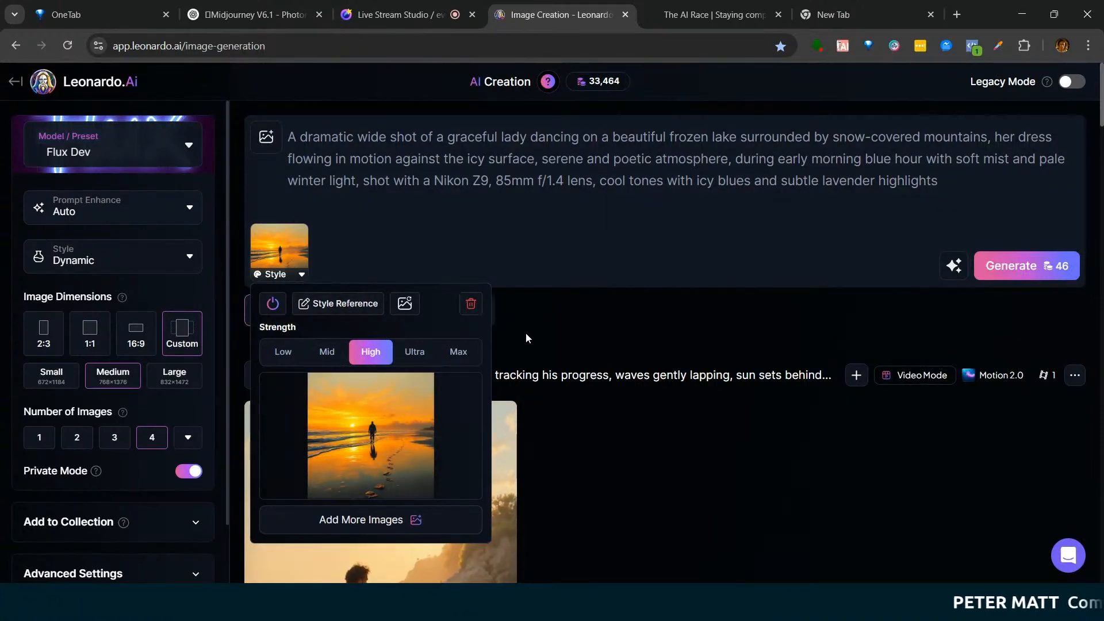
pyautogui.click(413, 353)
pyautogui.click(630, 322)
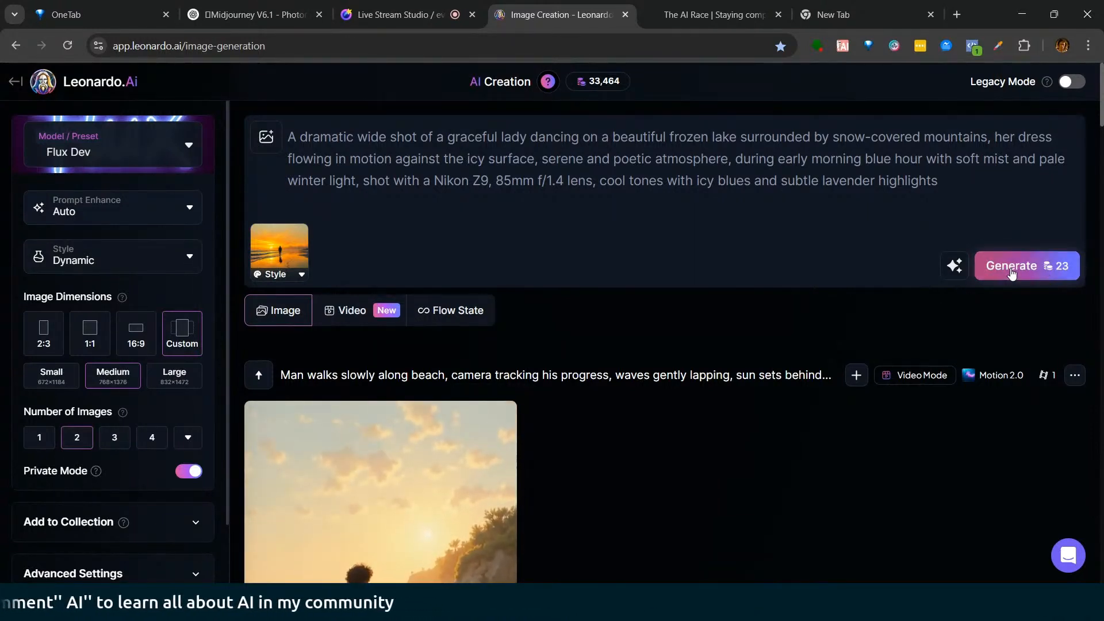
pyautogui.click(1012, 274)
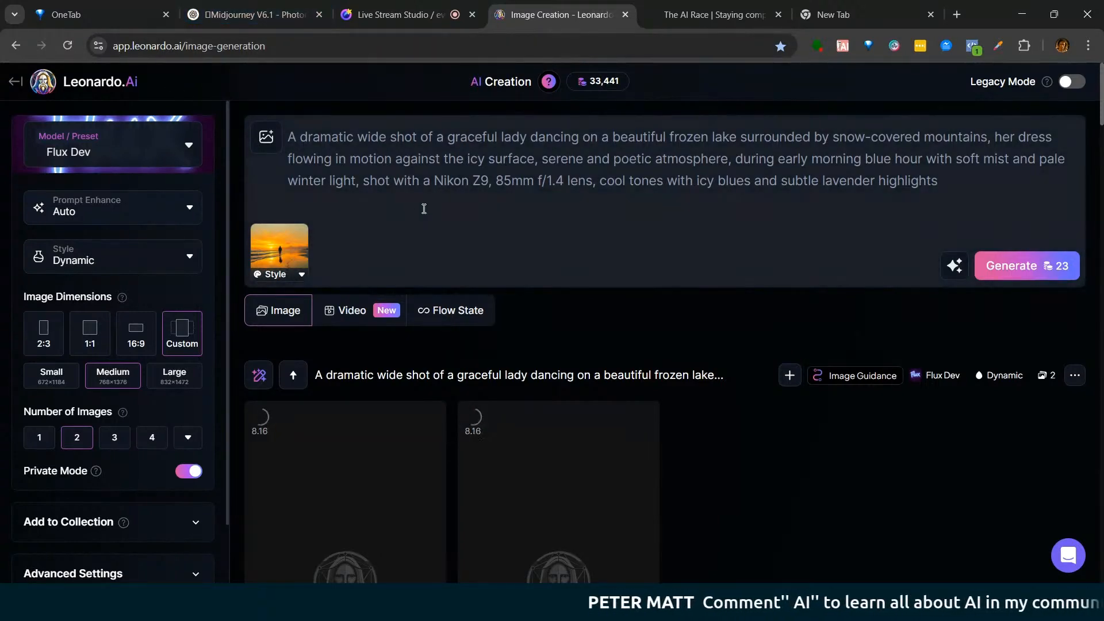
# Step: In a new ChatGPT chat, ask it to "create a prompt for an image of a lady dancing in a frozen lake"
pyautogui.click(265, 10)
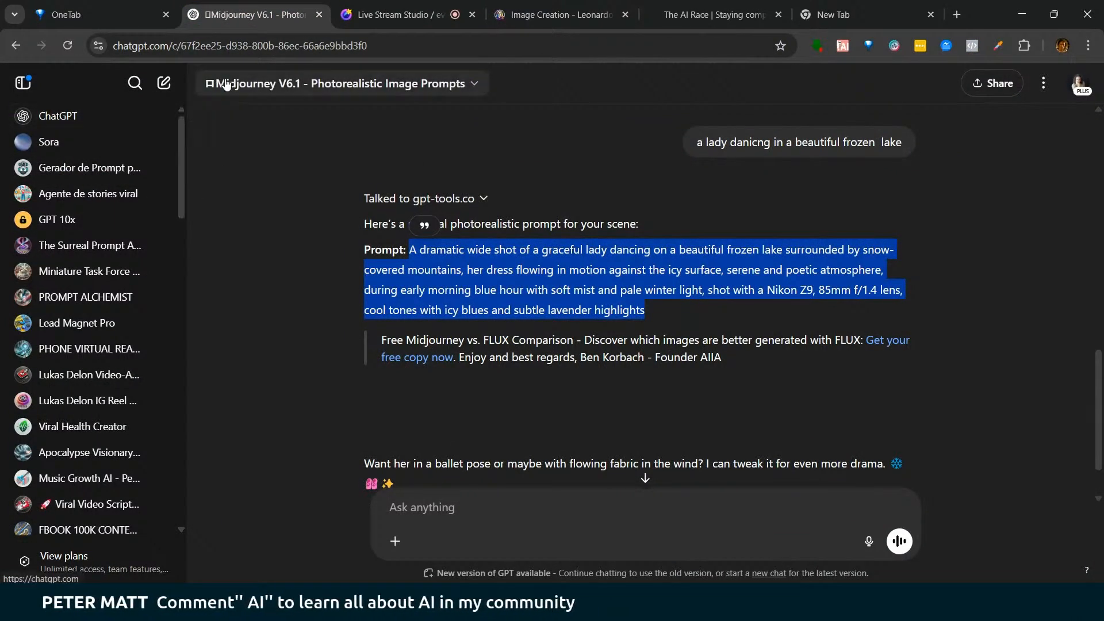
pyautogui.click(67, 117)
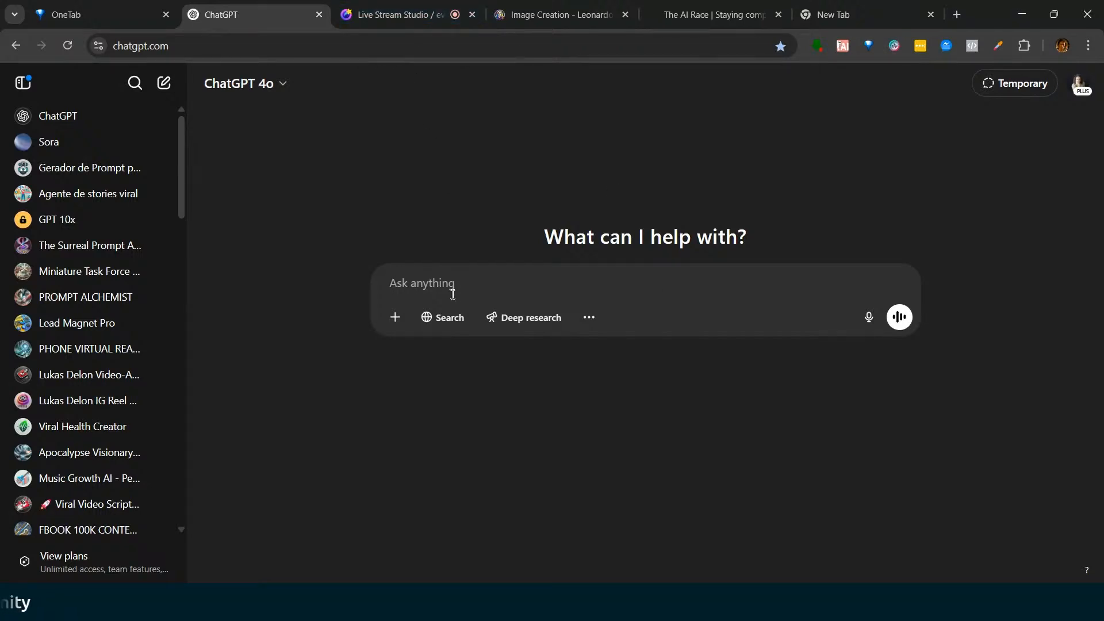
pyautogui.write('create a pr')
pyautogui.write('an image ')
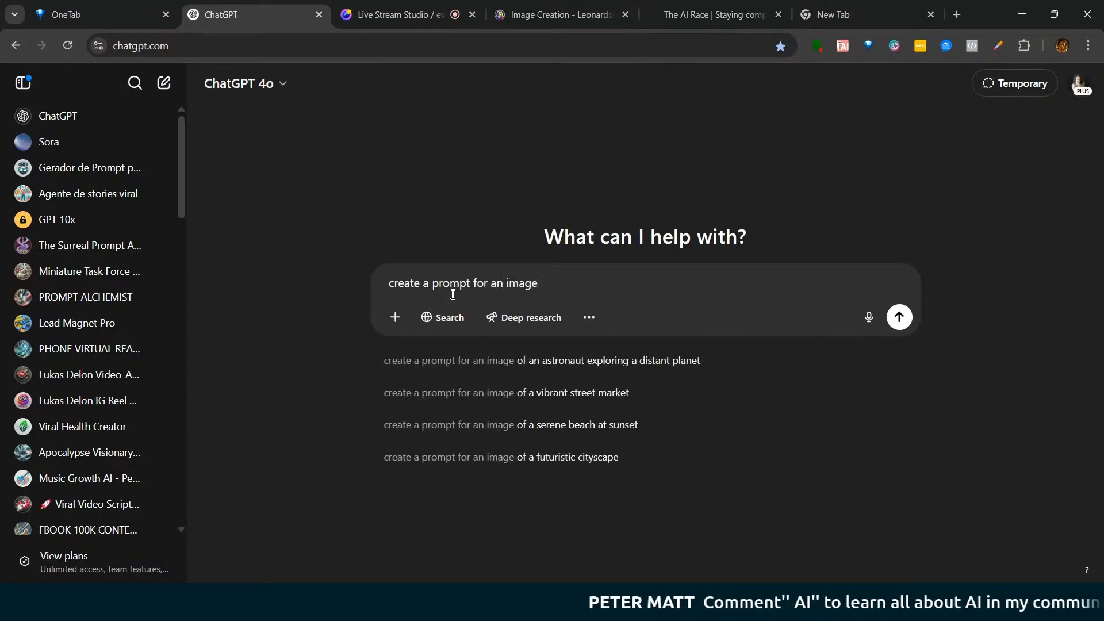
pyautogui.write('of a ldas')
pyautogui.press('BackSpace')
pyautogui.write('y')
pyautogui.press('BackSpace')
pyautogui.press('BackSpace')
pyautogui.press('BackSpace')
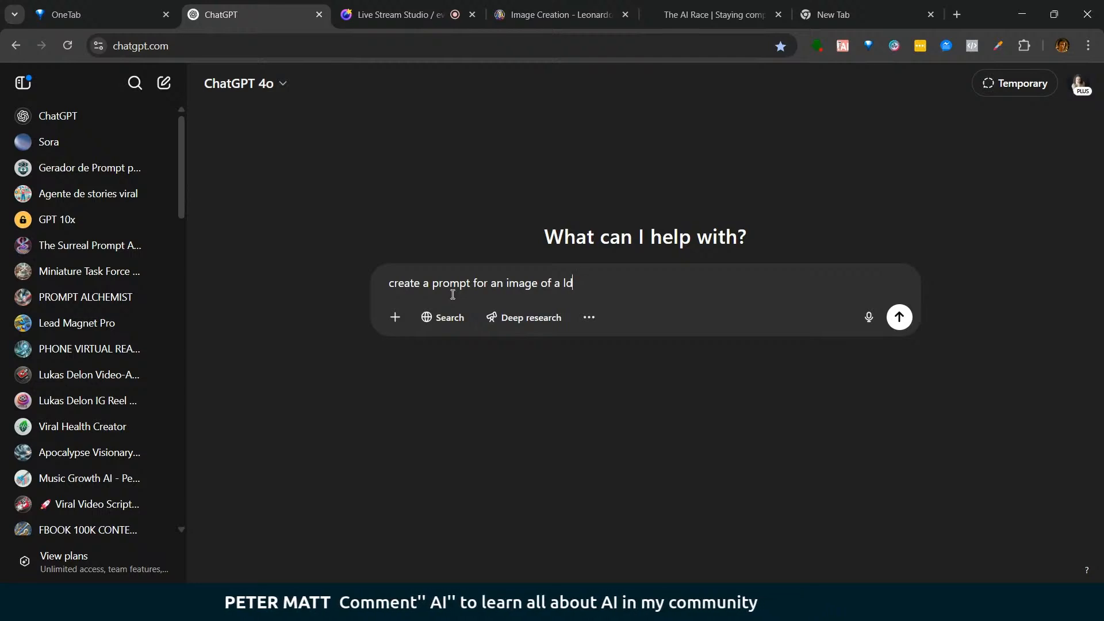
pyautogui.write('ady dancing in a frozen lake')
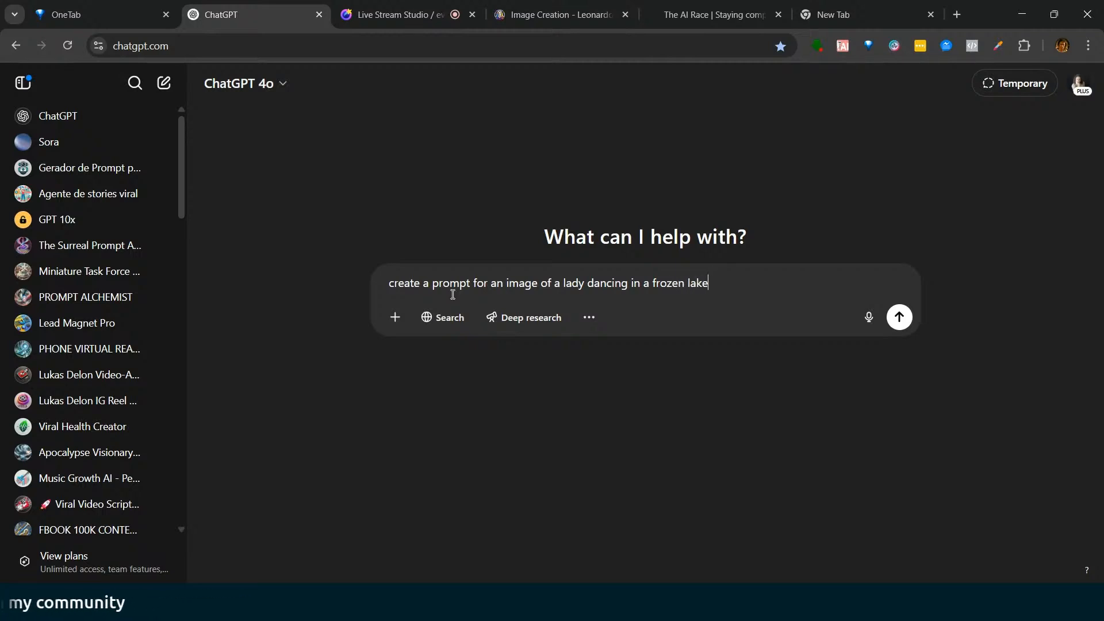
pyautogui.press('Return')
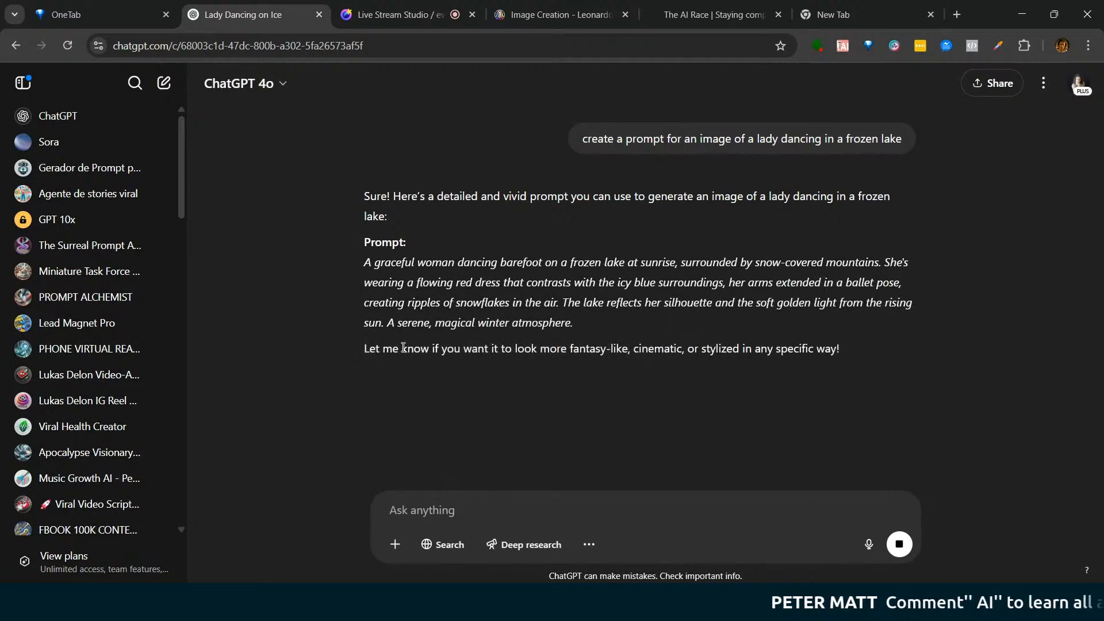
# Step: Copy the phrase "a lady dancing in a frozen lake" from the sent ChatGPT message and switch to Leonardo.Ai
pyautogui.moveTo(574, 323); pyautogui.dragTo(341, 264)
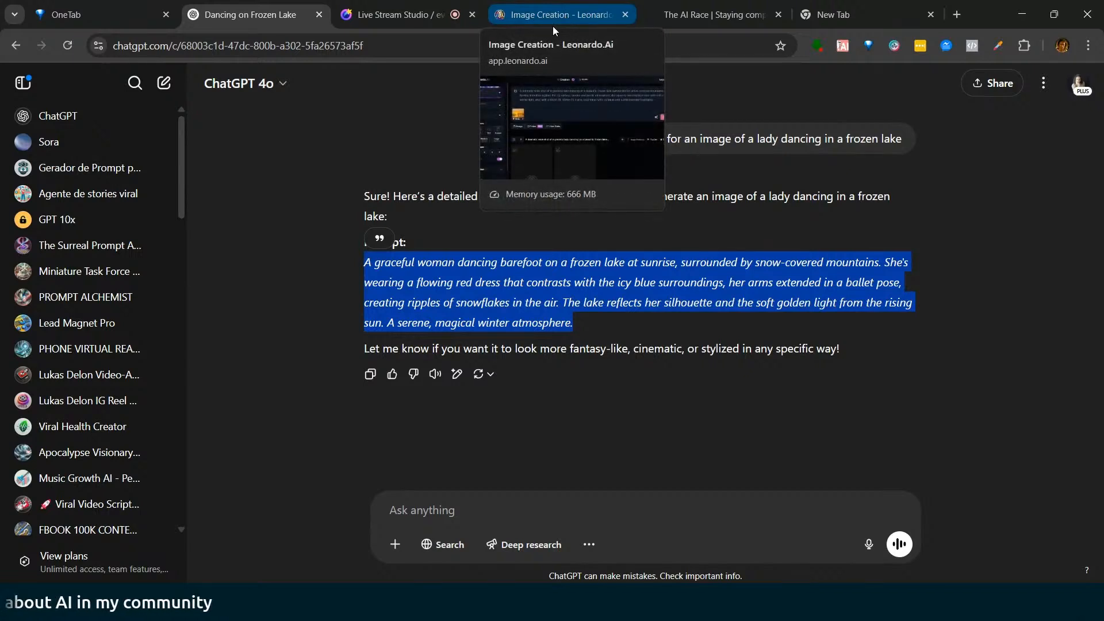
pyautogui.click(910, 143)
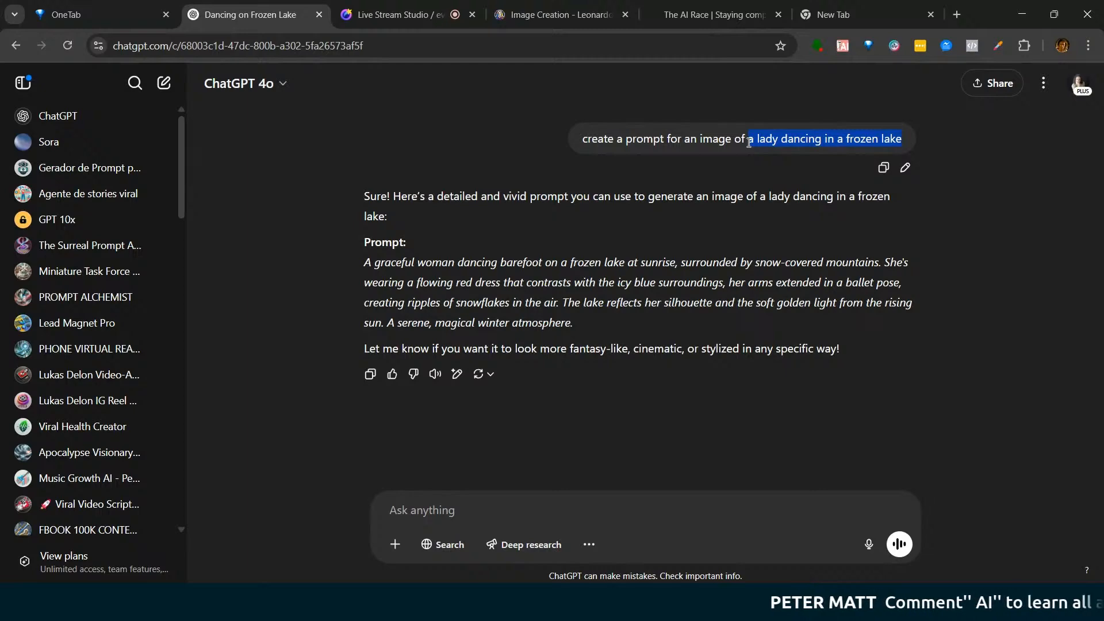
pyautogui.click(407, 15)
pyautogui.click(552, 15)
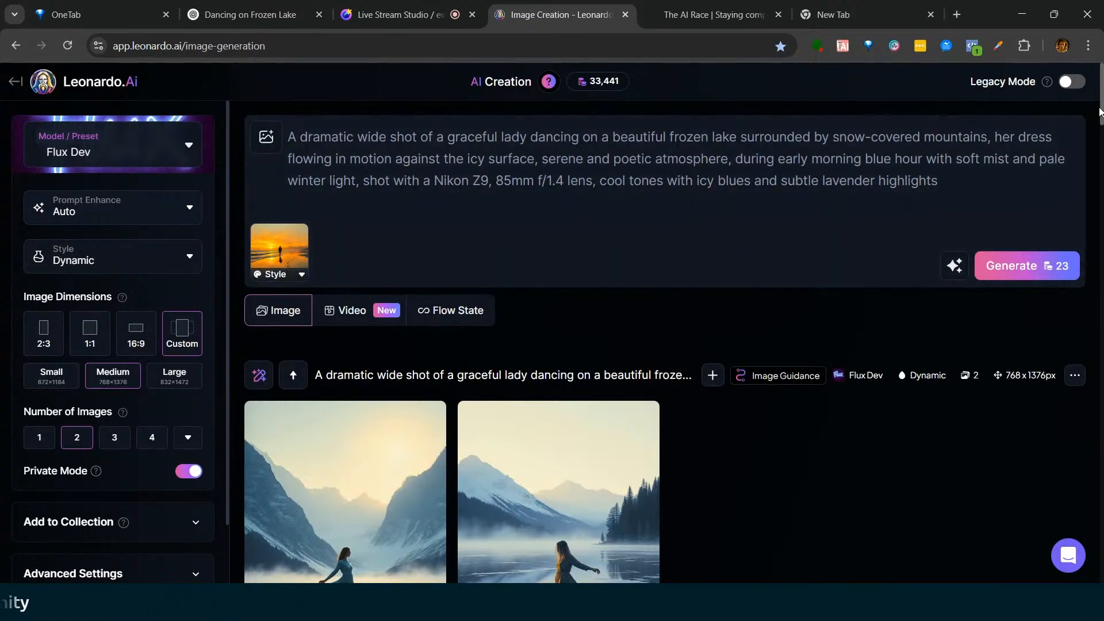
# Step: View both generated "dramatic wide shot" frozen lake images enlarged, one after the other
pyautogui.moveTo(1102, 111); pyautogui.dragTo(1101, 137)
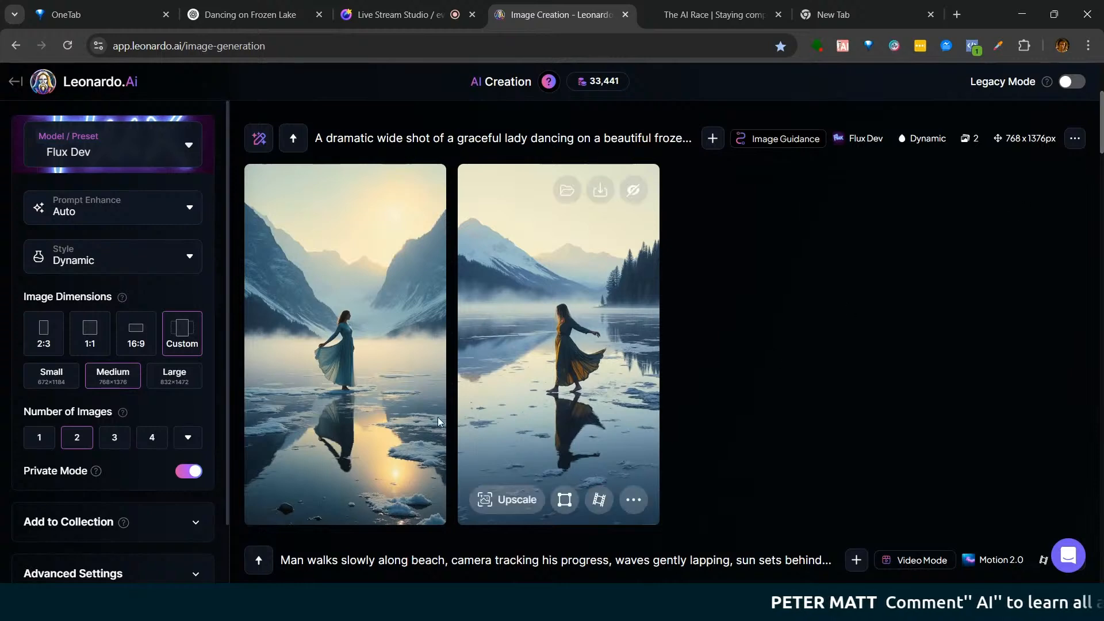
pyautogui.click(343, 358)
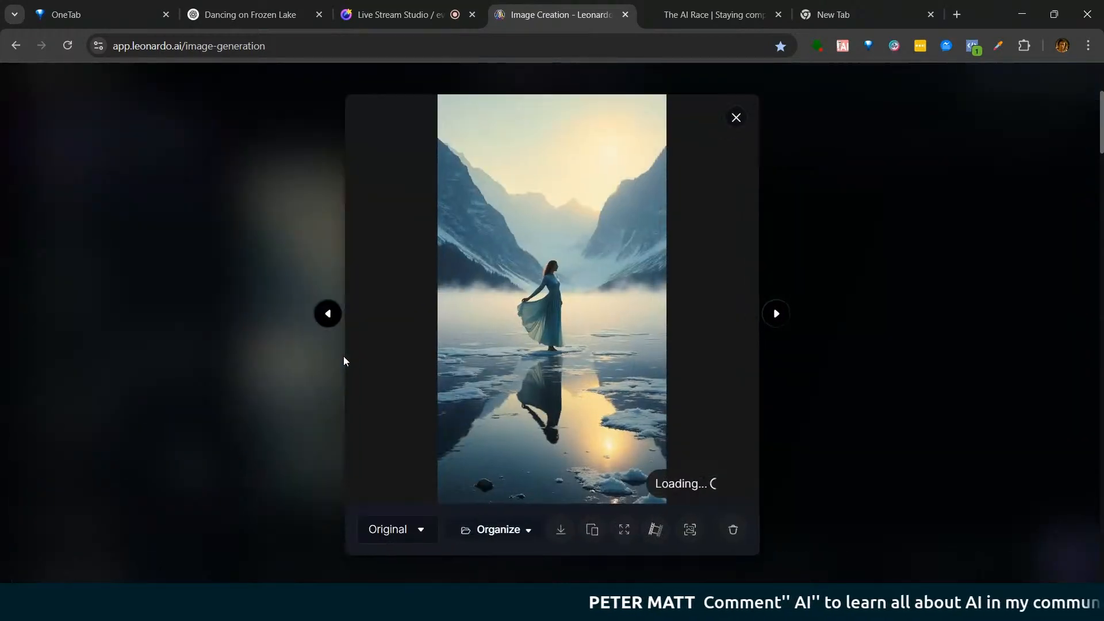
pyautogui.click(776, 314)
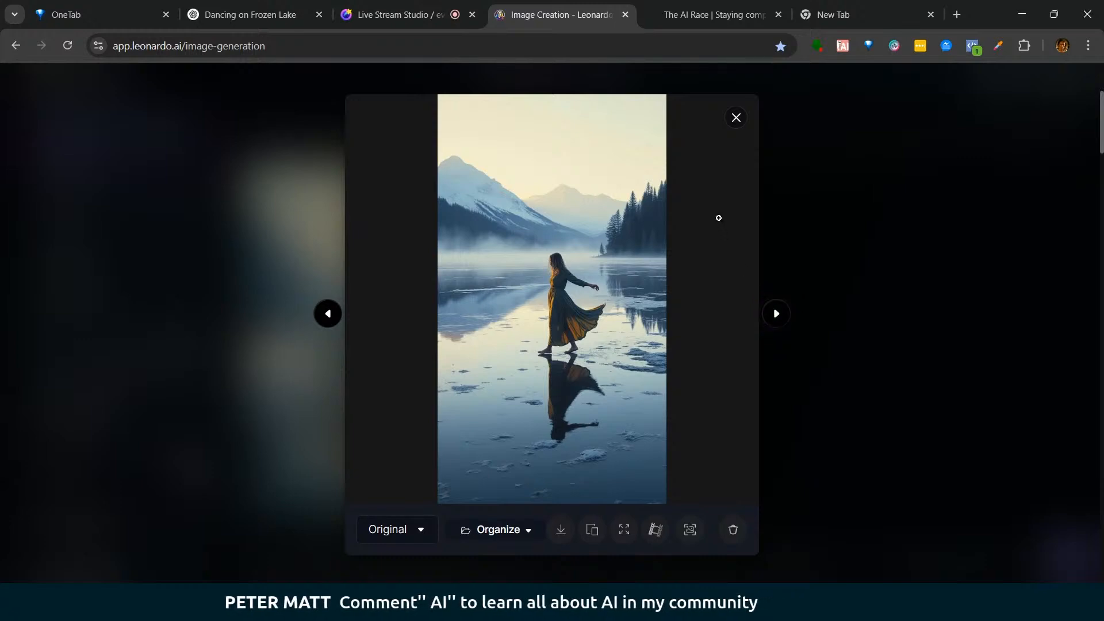
pyautogui.click(734, 116)
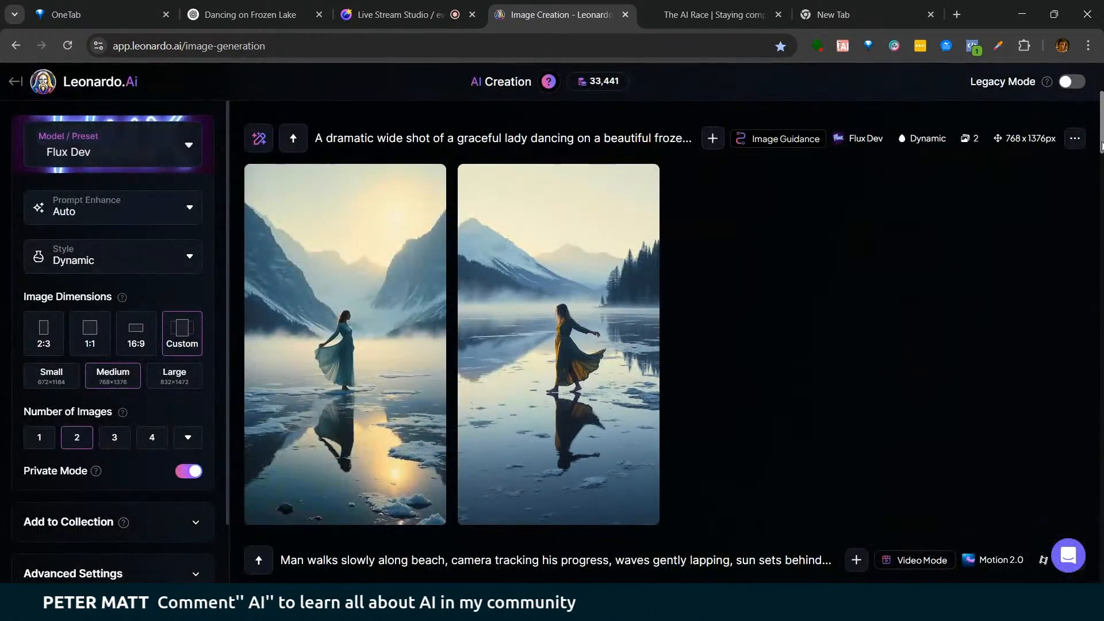
pyautogui.scroll(4, 403, 287)
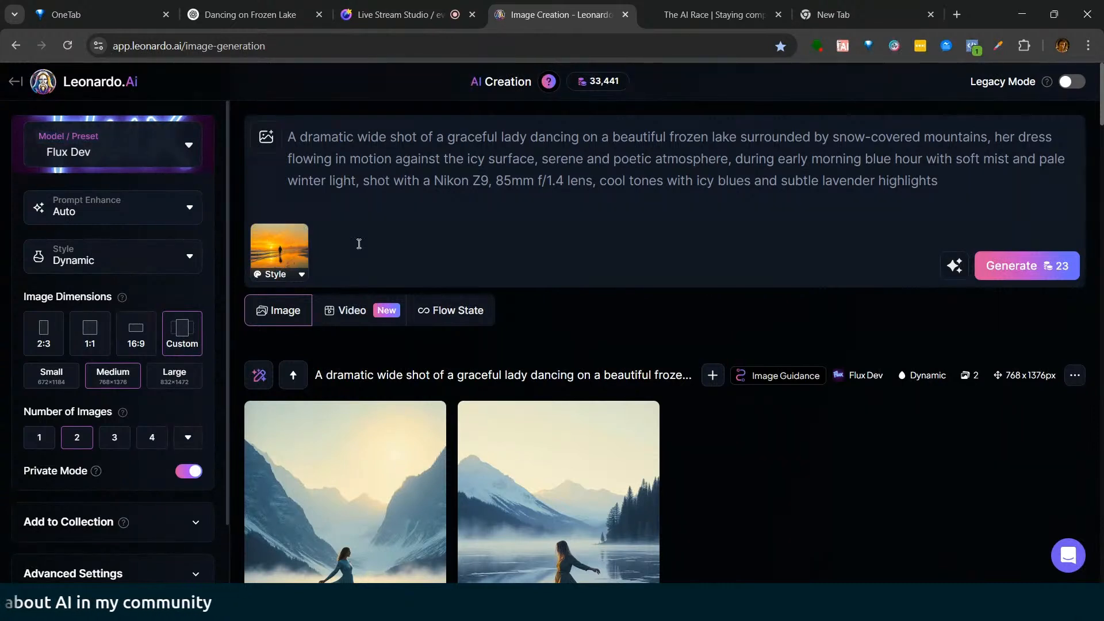
# Step: Replace the image prompt with "a lady dancing in a frozen lake" improved by the AI prompt helper, and generate 2 images from it
pyautogui.moveTo(956, 190); pyautogui.dragTo(310, 124)
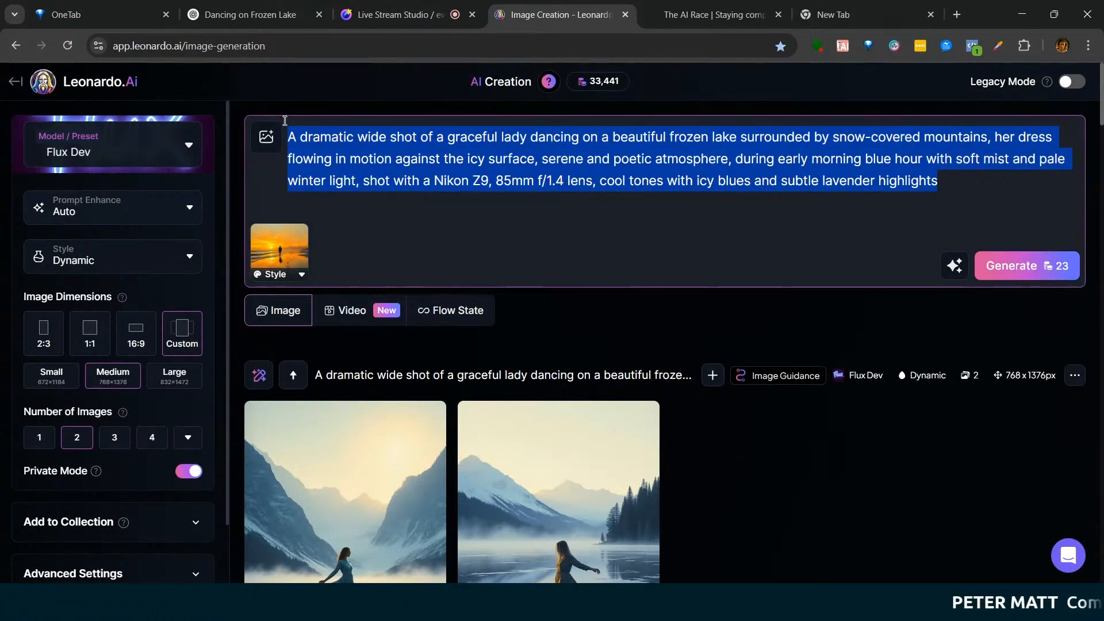
pyautogui.write('a lady dancing in a frozen lake')
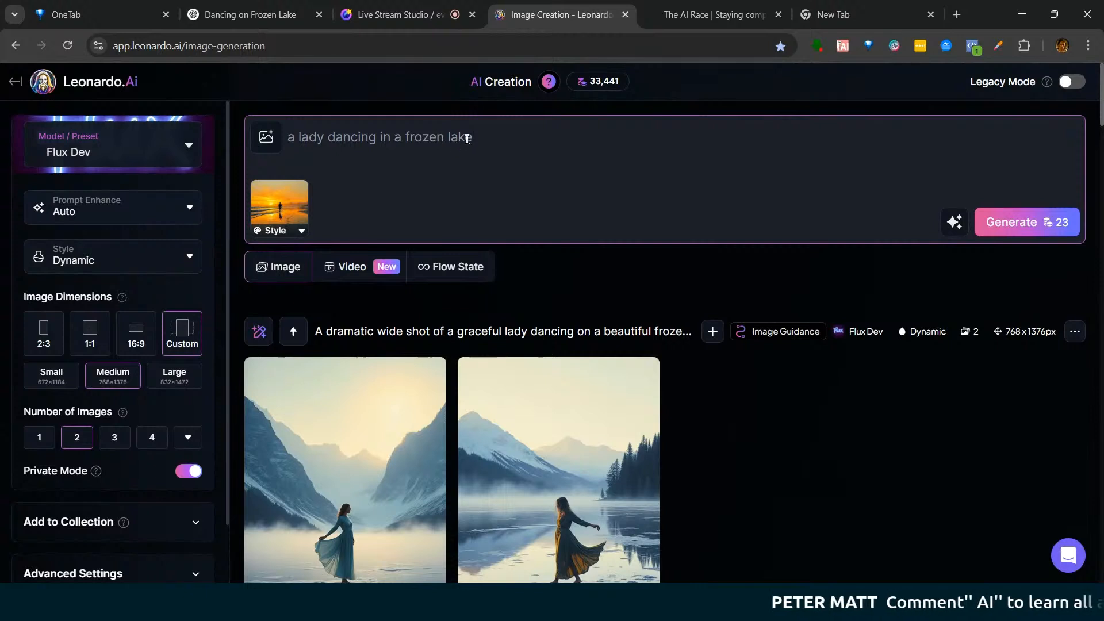
pyautogui.click(954, 221)
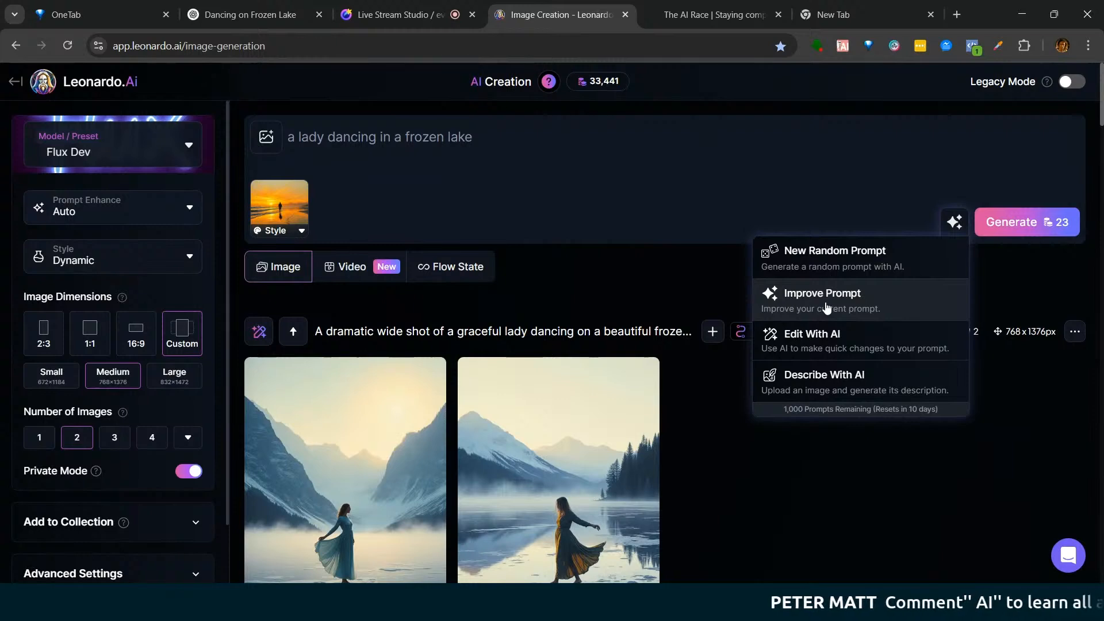
pyautogui.click(826, 309)
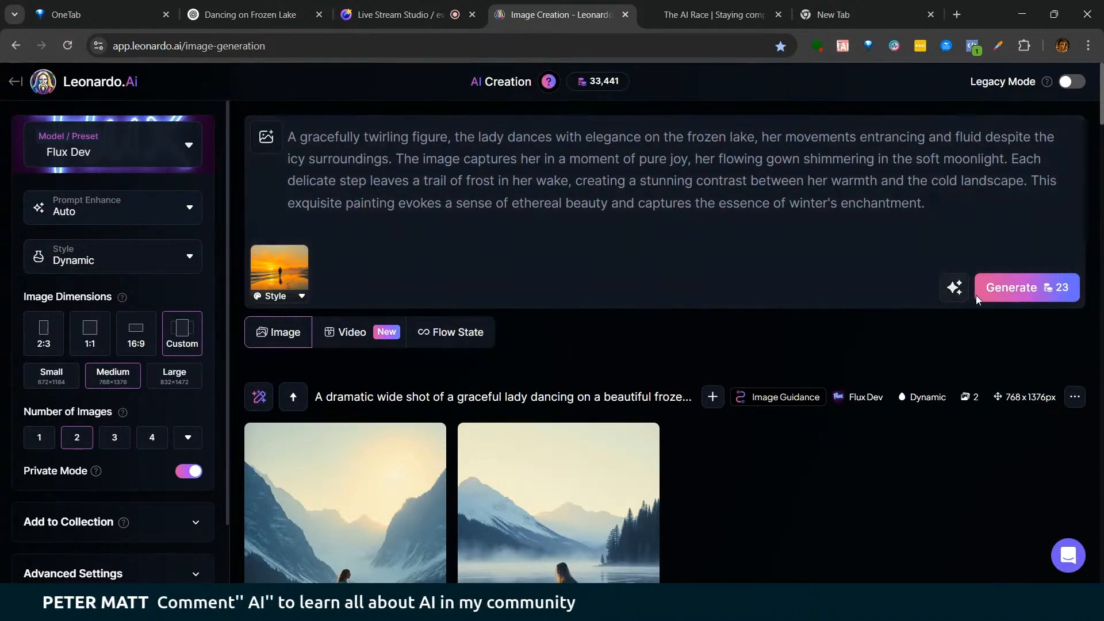
pyautogui.click(1019, 289)
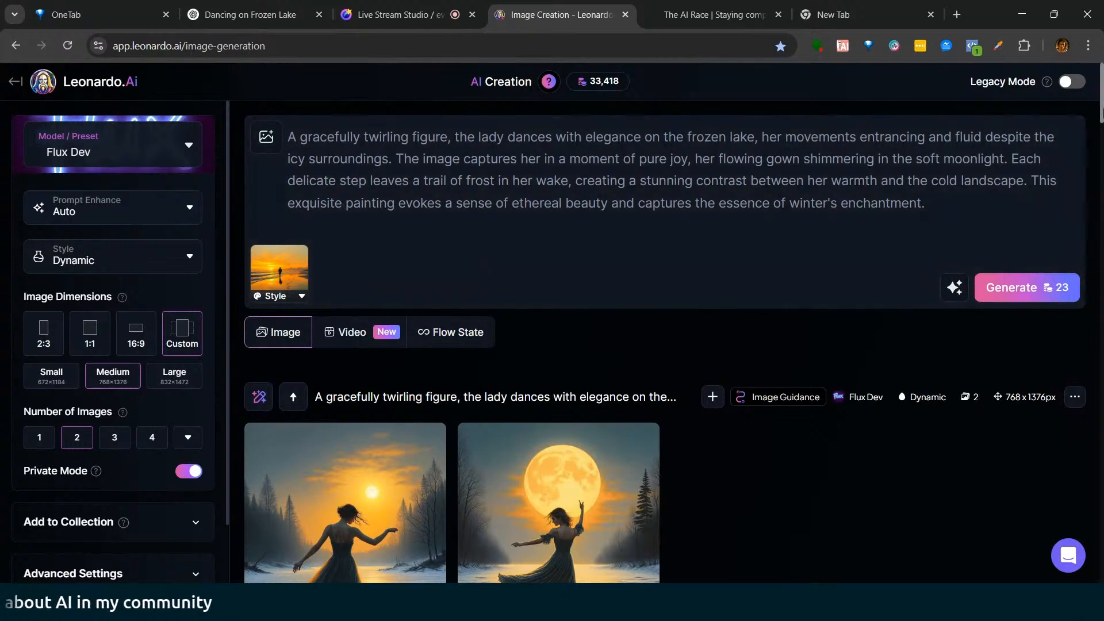
# Step: Compare the two new "gracefully twirling figure" images with the earlier "dramatic wide shot" images and the sunset style reference
pyautogui.scroll(-3, 1100, 110)
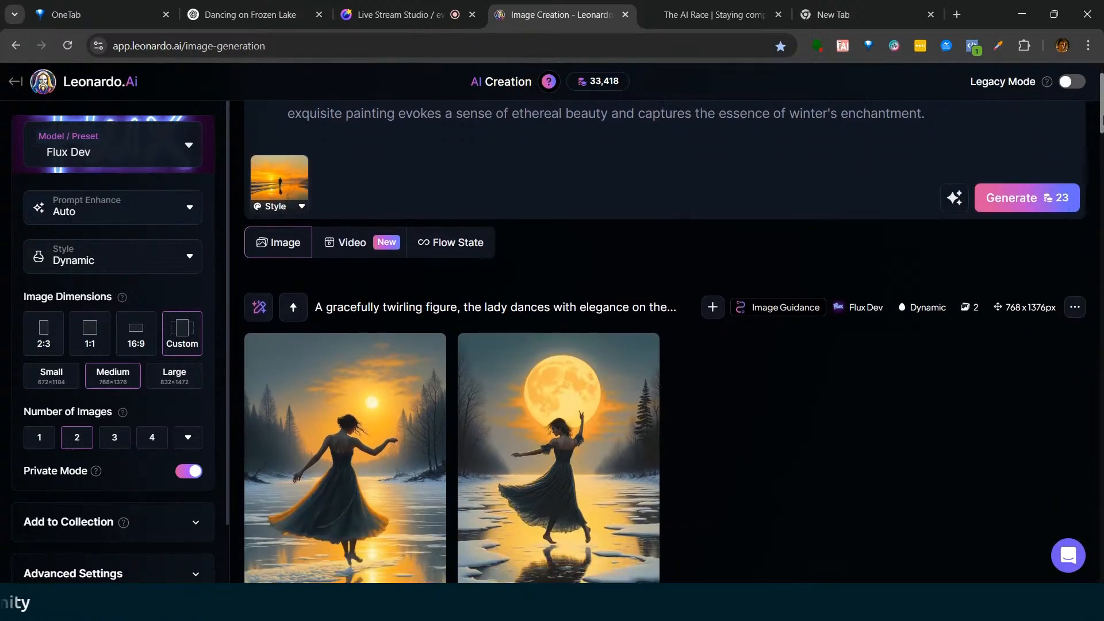
pyautogui.scroll(-2, 1100, 115)
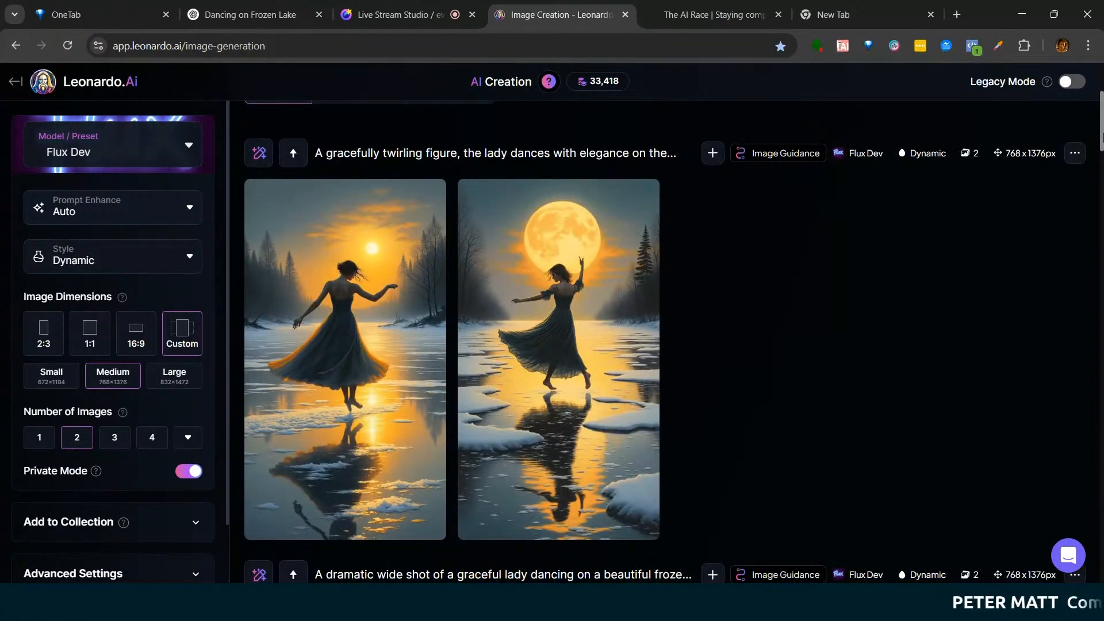
pyautogui.scroll(-6, 1100, 138)
pyautogui.scroll(4, 1095, 151)
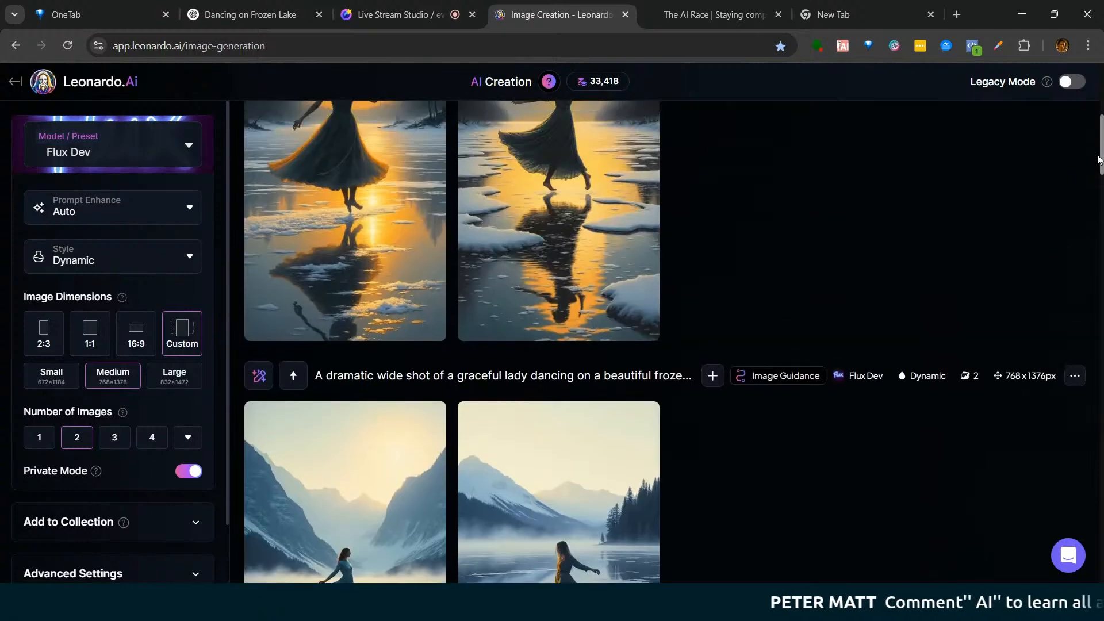
pyautogui.scroll(6, 1094, 143)
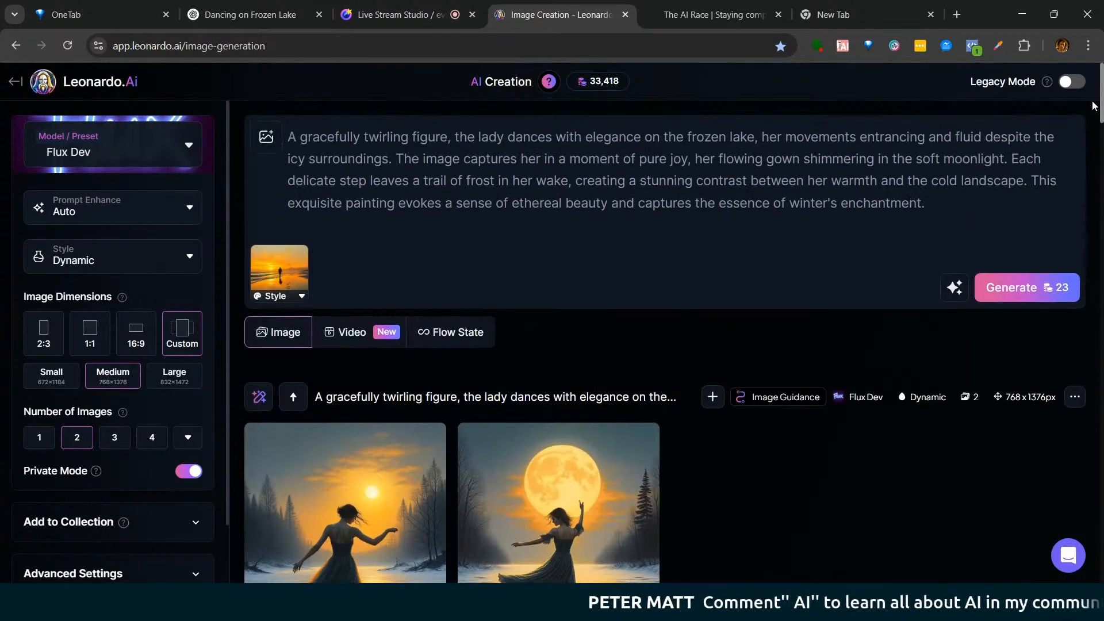
pyautogui.scroll(-2, 1097, 121)
pyautogui.scroll(-3, 1095, 121)
pyautogui.scroll(5, 1098, 109)
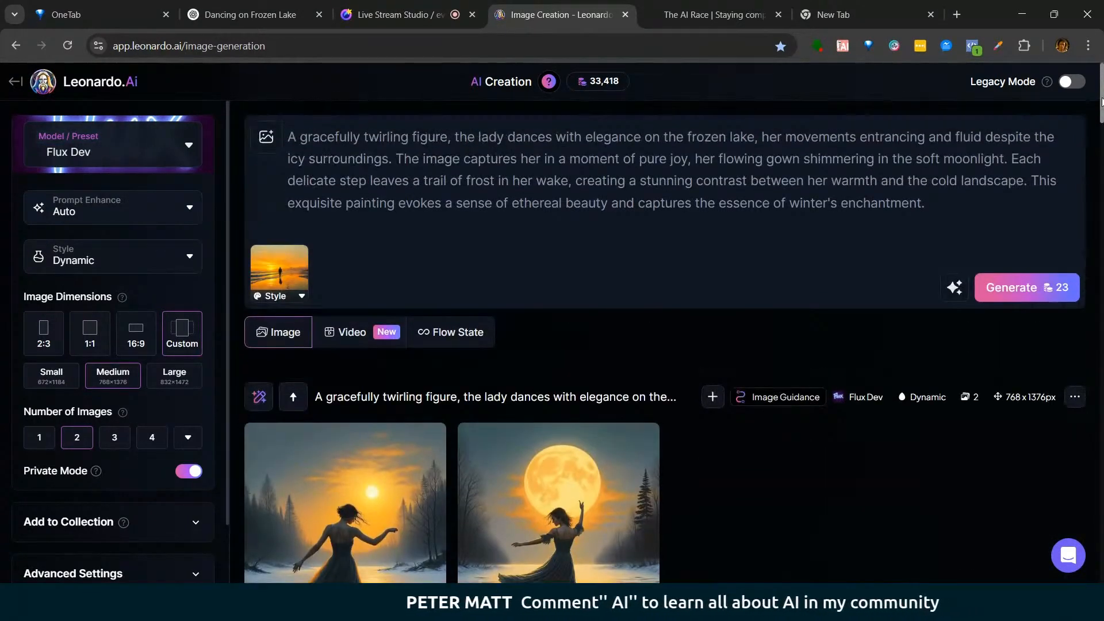
pyautogui.scroll(-10, 1098, 115)
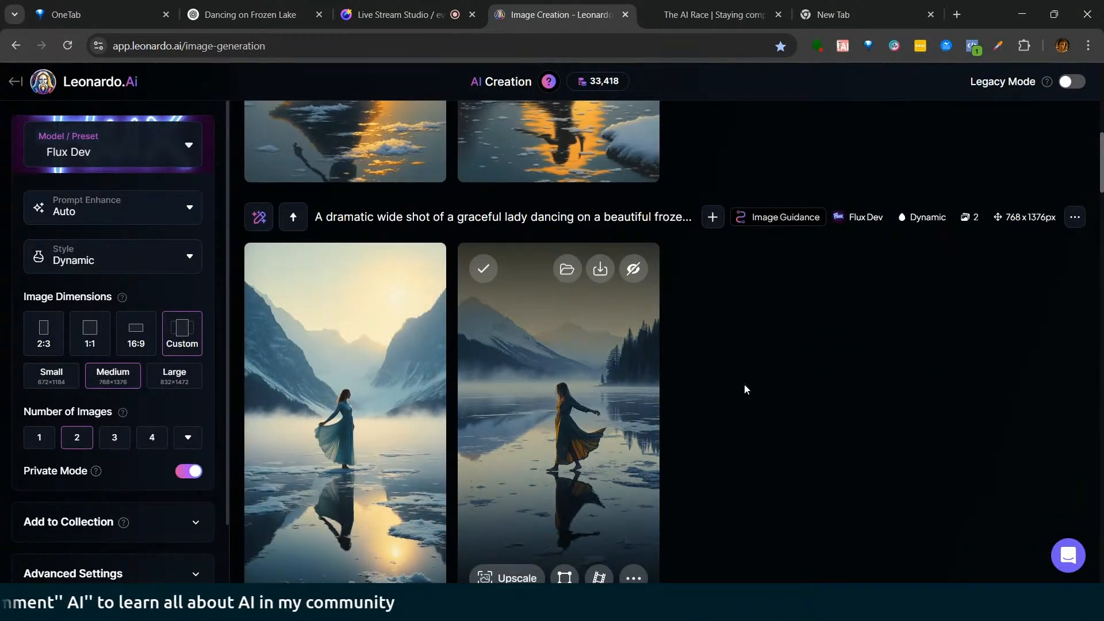
pyautogui.scroll(9, 970, 142)
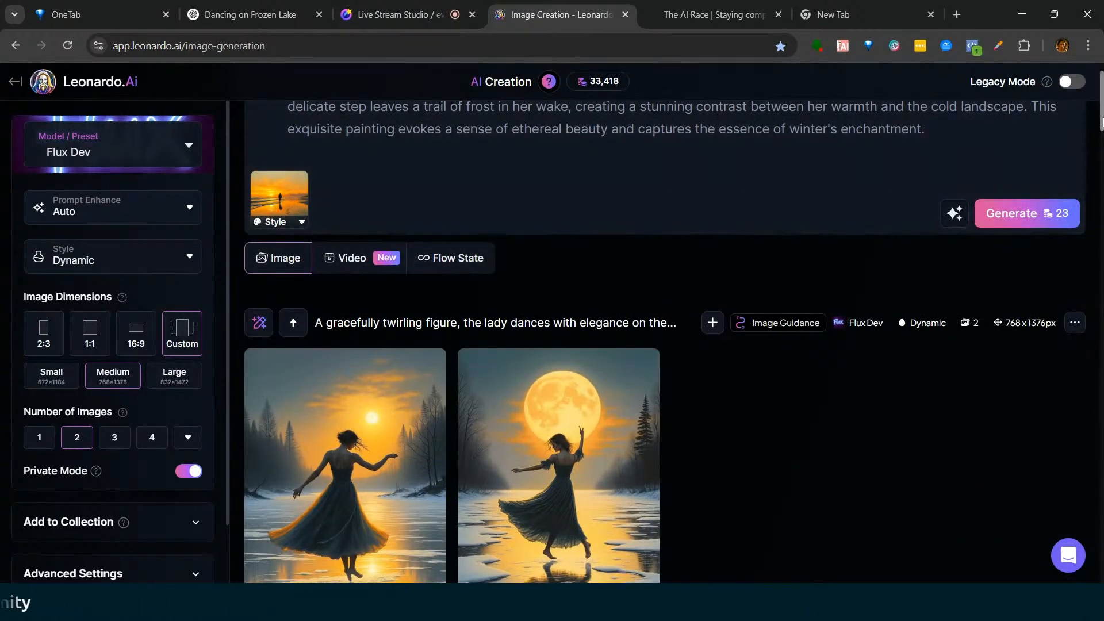
pyautogui.scroll(2, 970, 142)
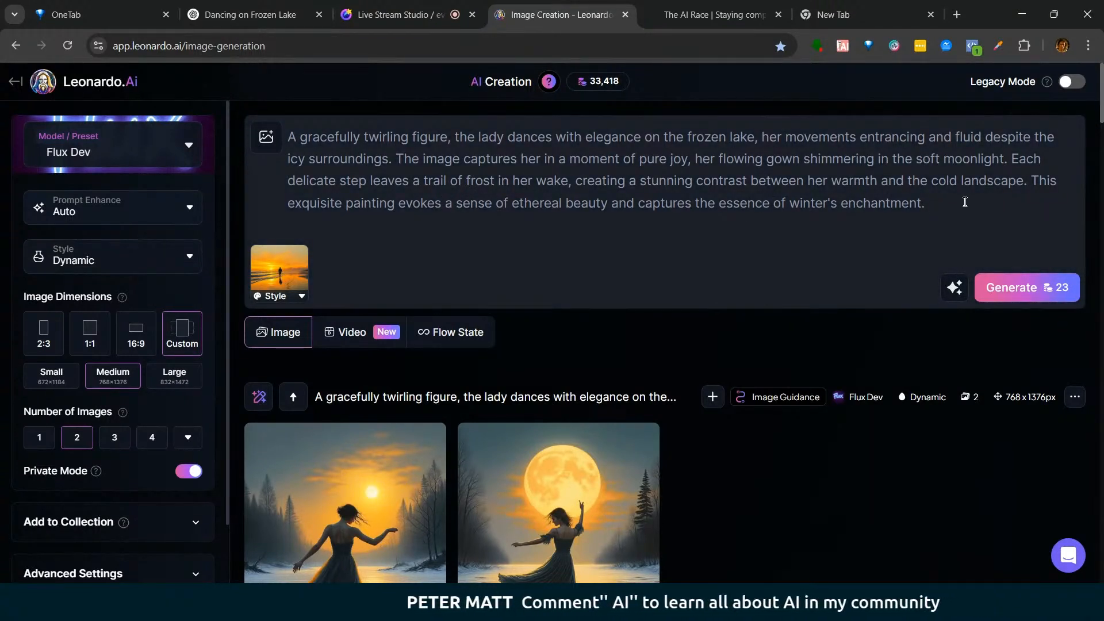
pyautogui.scroll(-1, 1099, 92)
pyautogui.scroll(1, 1099, 89)
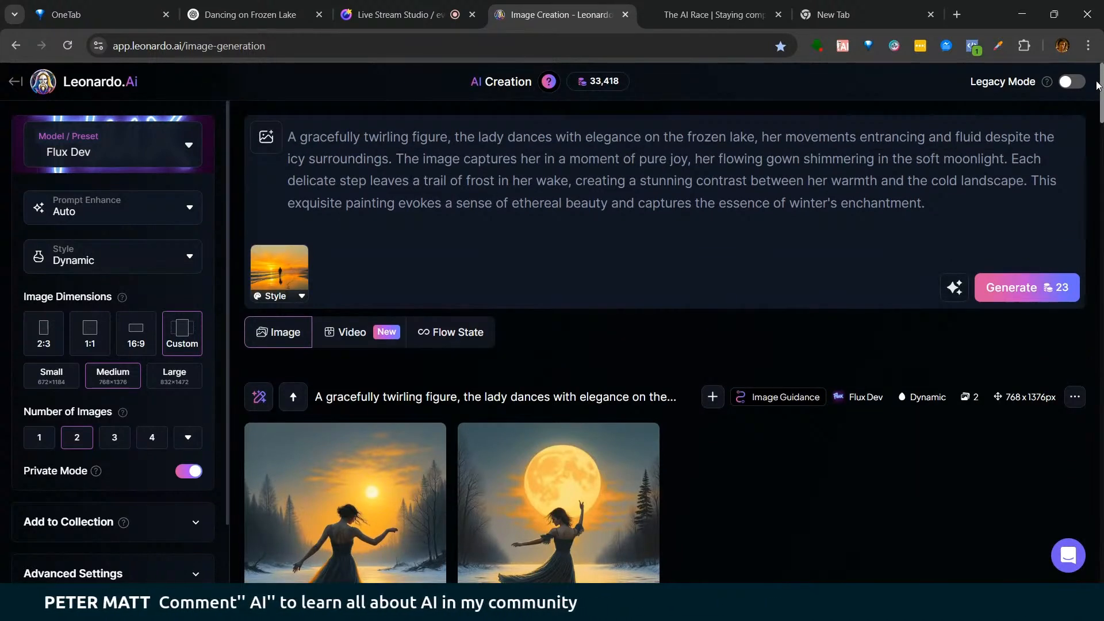
pyautogui.moveTo(273, 290)
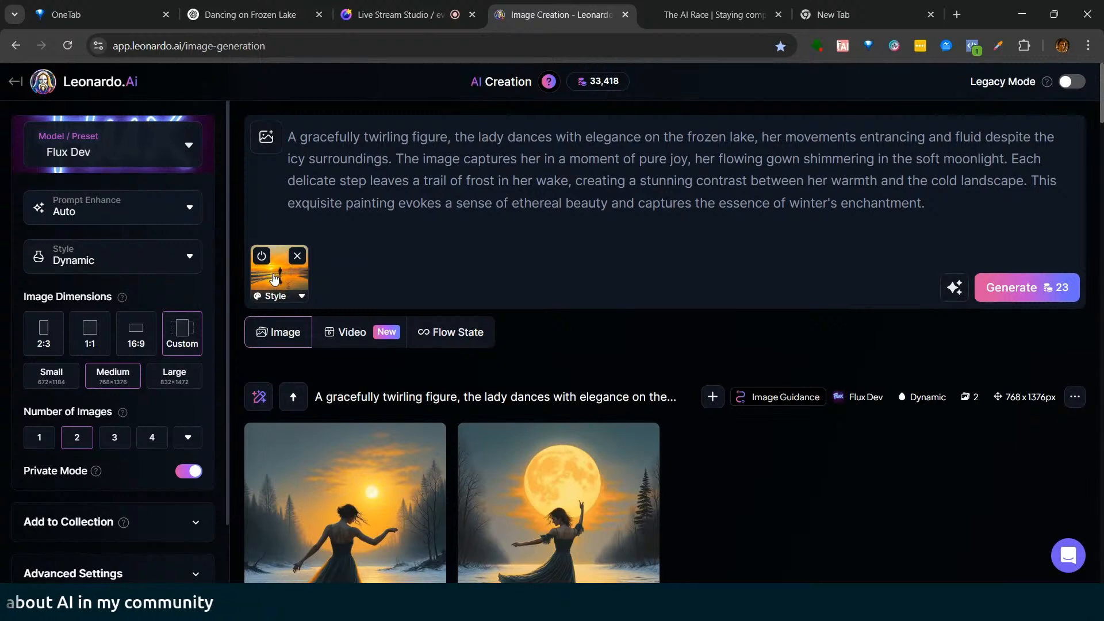
pyautogui.scroll(-3, 1101, 115)
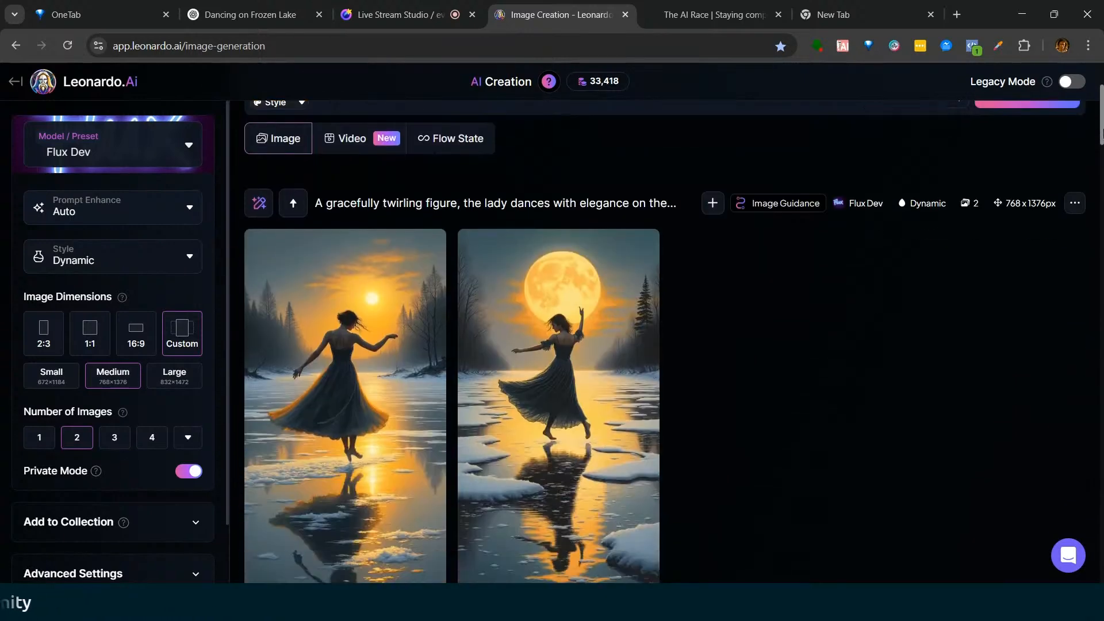
pyautogui.scroll(-1, 667, 345)
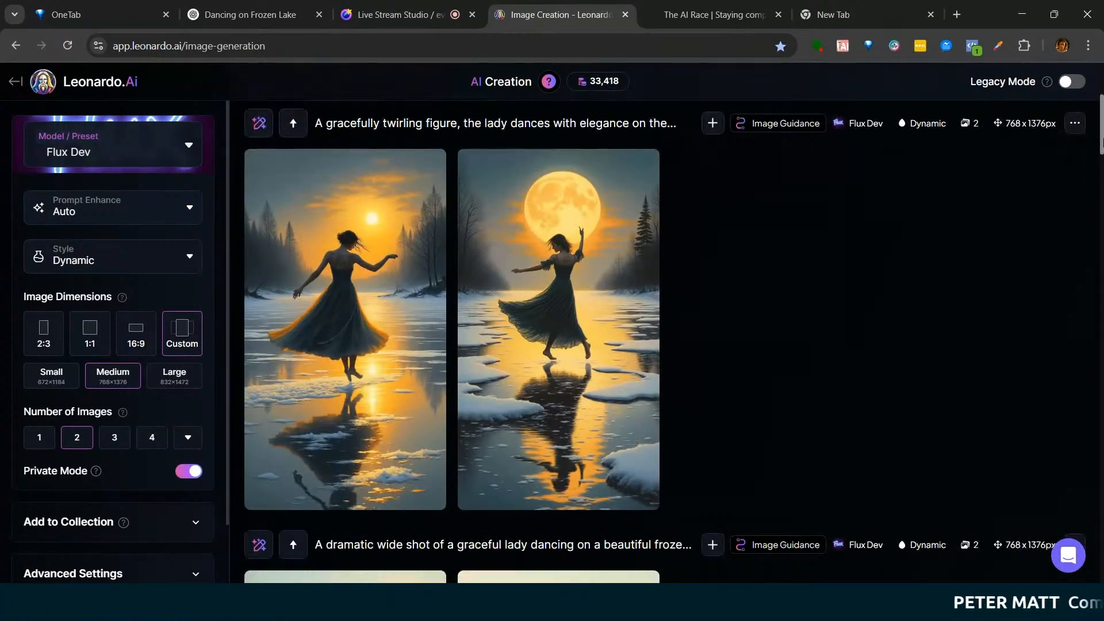
pyautogui.scroll(1, 673, 361)
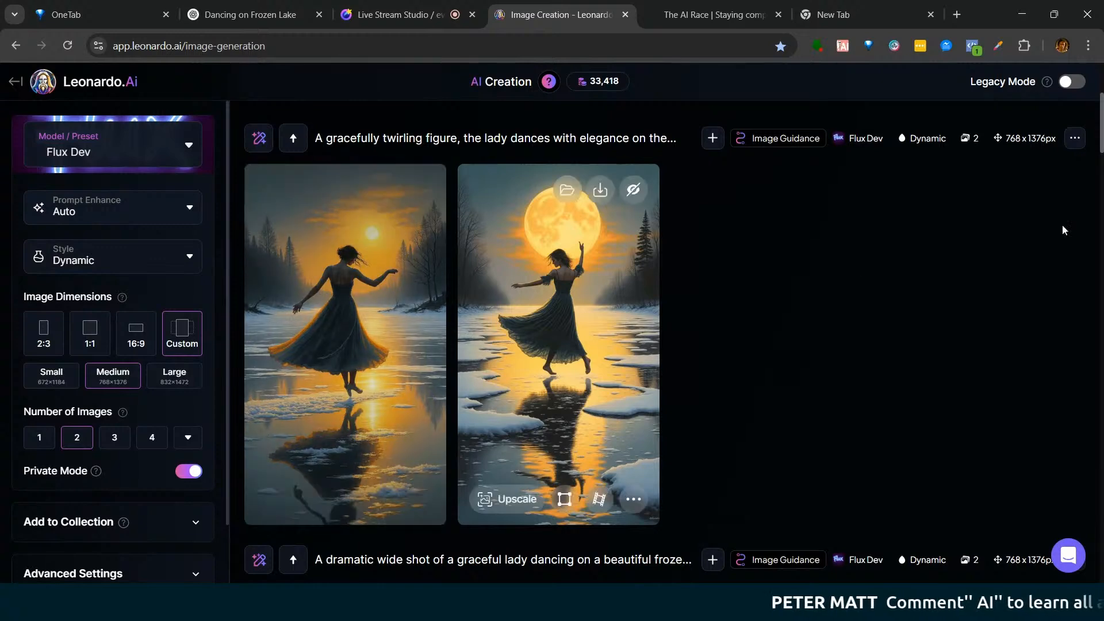
# Step: Check which image guidance types can be combined with the active Style Reference, including Content Reference
pyautogui.scroll(3, 1099, 115)
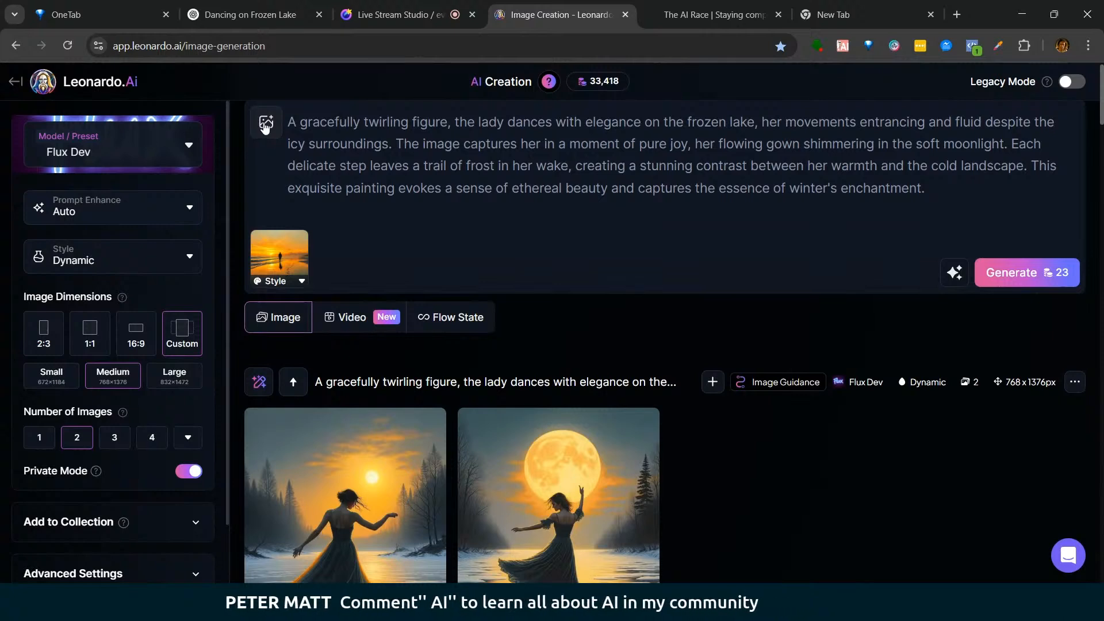
pyautogui.click(265, 124)
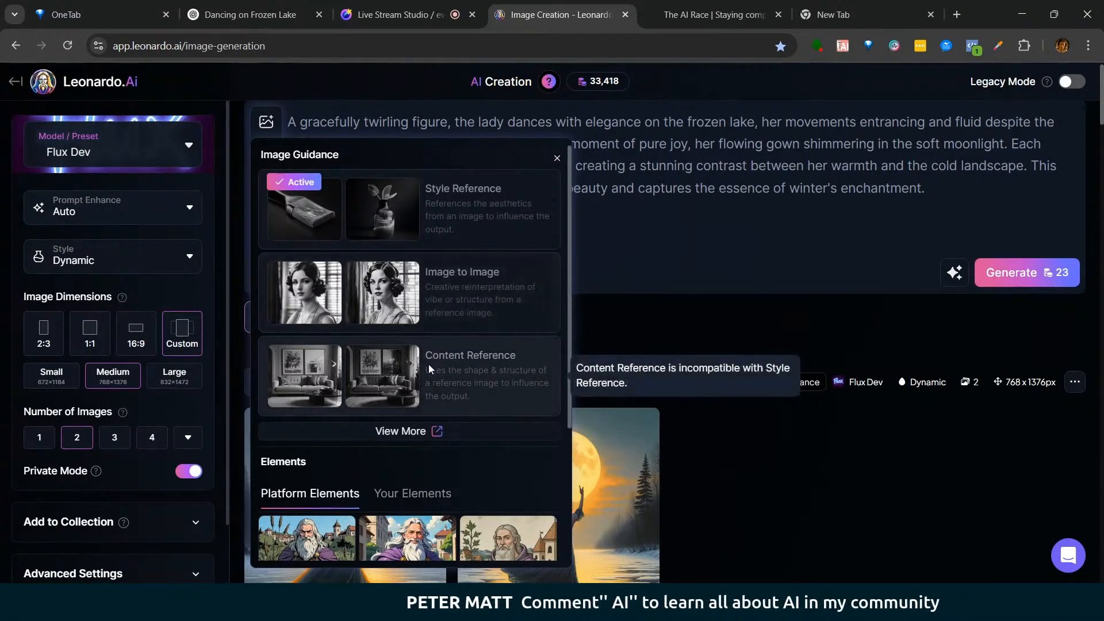
pyautogui.click(556, 158)
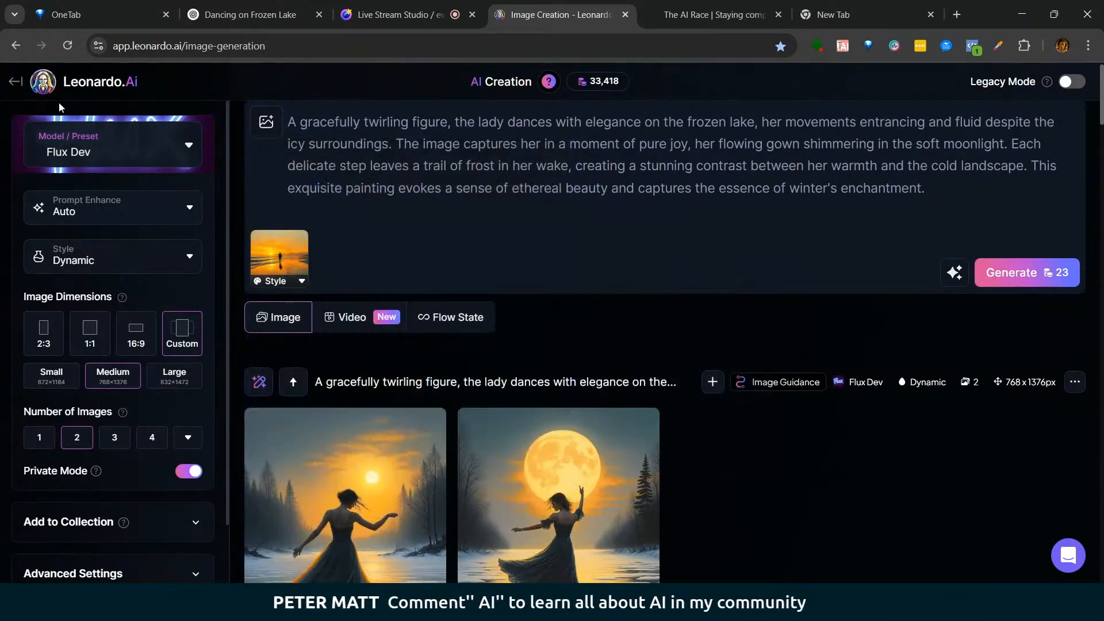
# Step: Switch the image generation model from Flux Dev to Phoenix 1.0
pyautogui.click(96, 155)
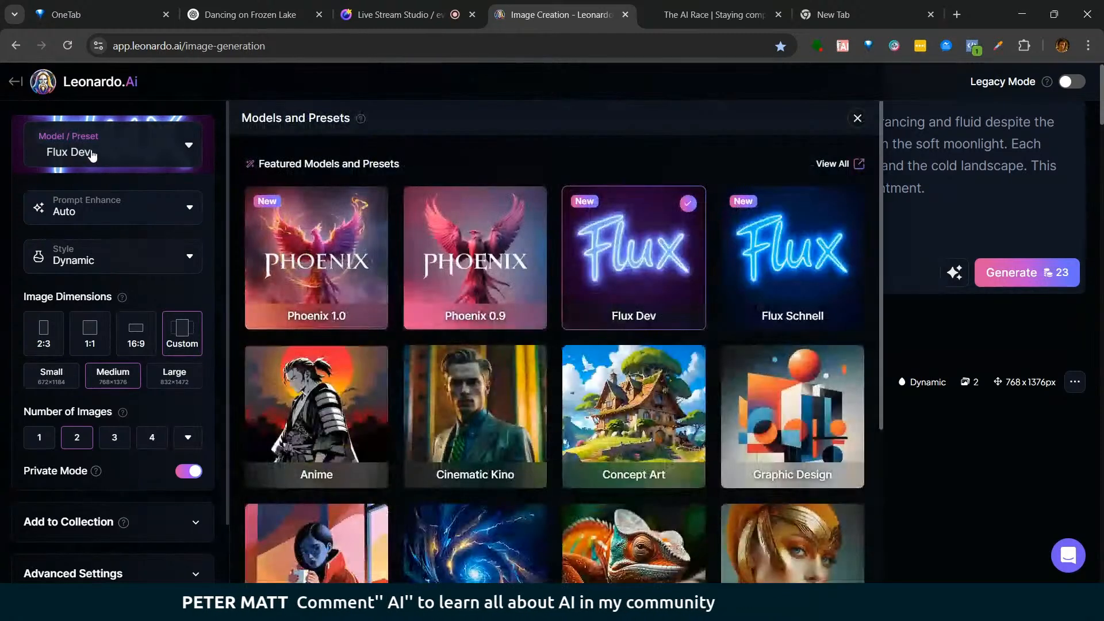
pyautogui.click(435, 245)
pyautogui.click(337, 248)
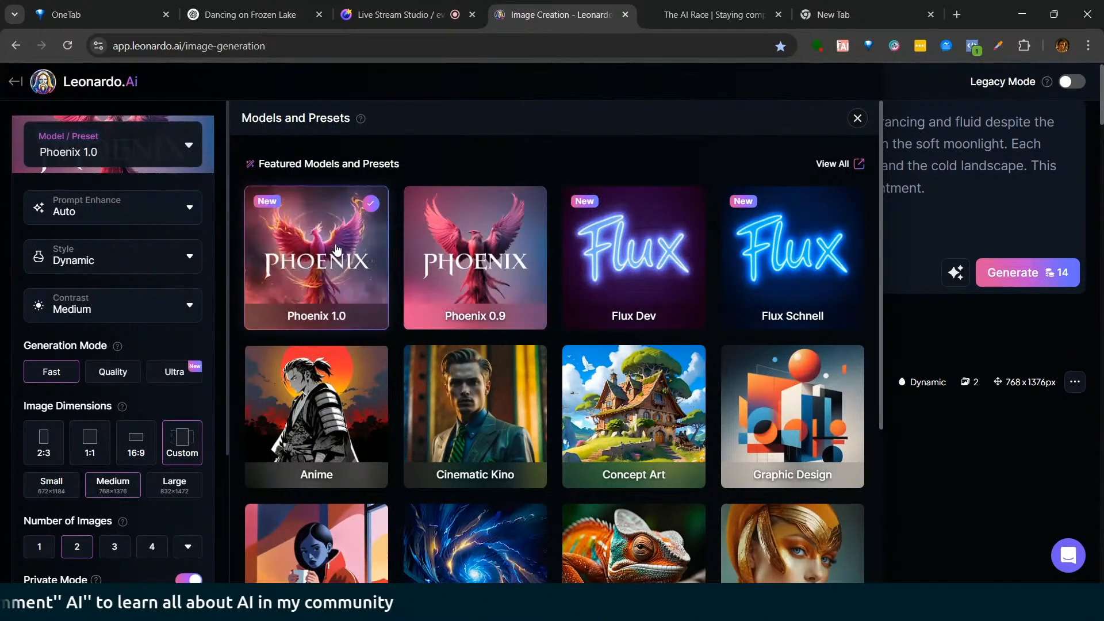
pyautogui.click(858, 118)
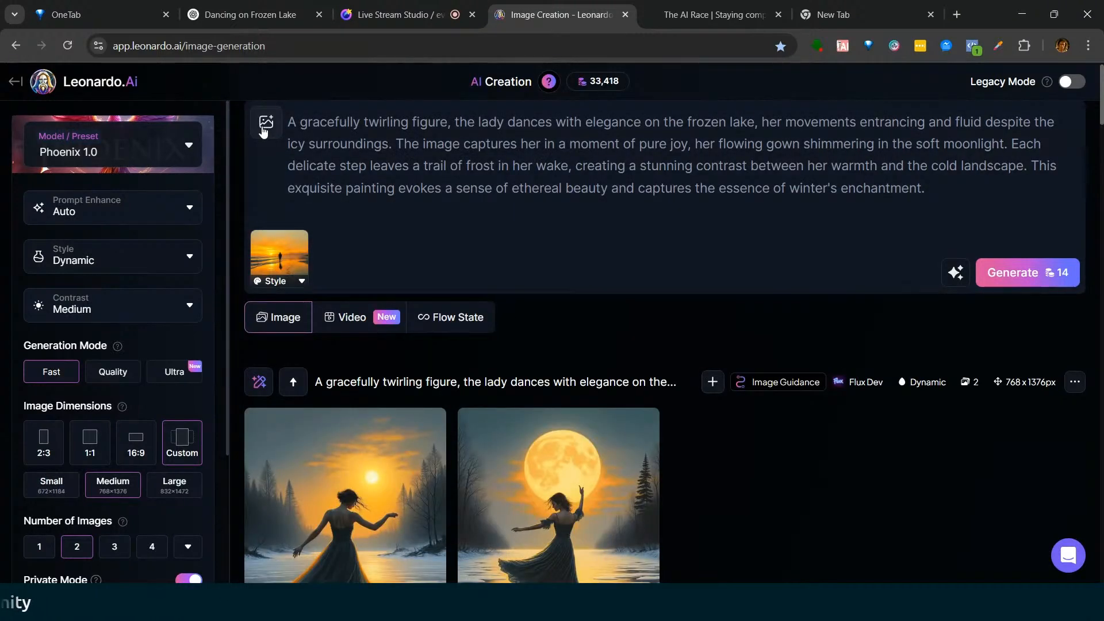
# Step: Add the uploaded portrait of the dark-haired woman as an Image to Image reference
pyautogui.click(266, 123)
pyautogui.click(462, 283)
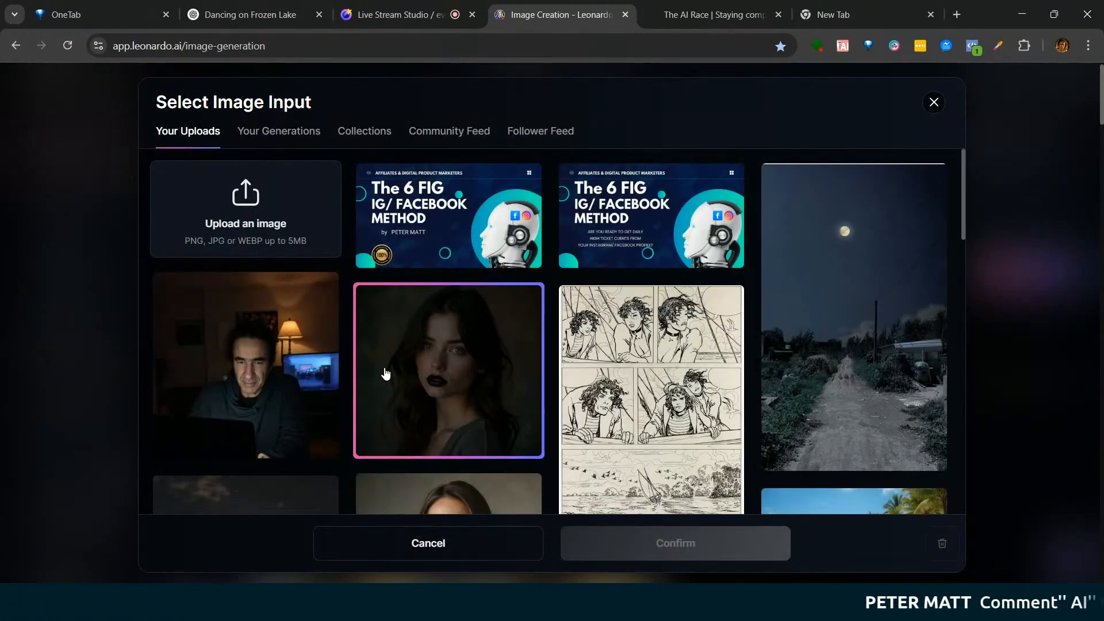
pyautogui.click(269, 136)
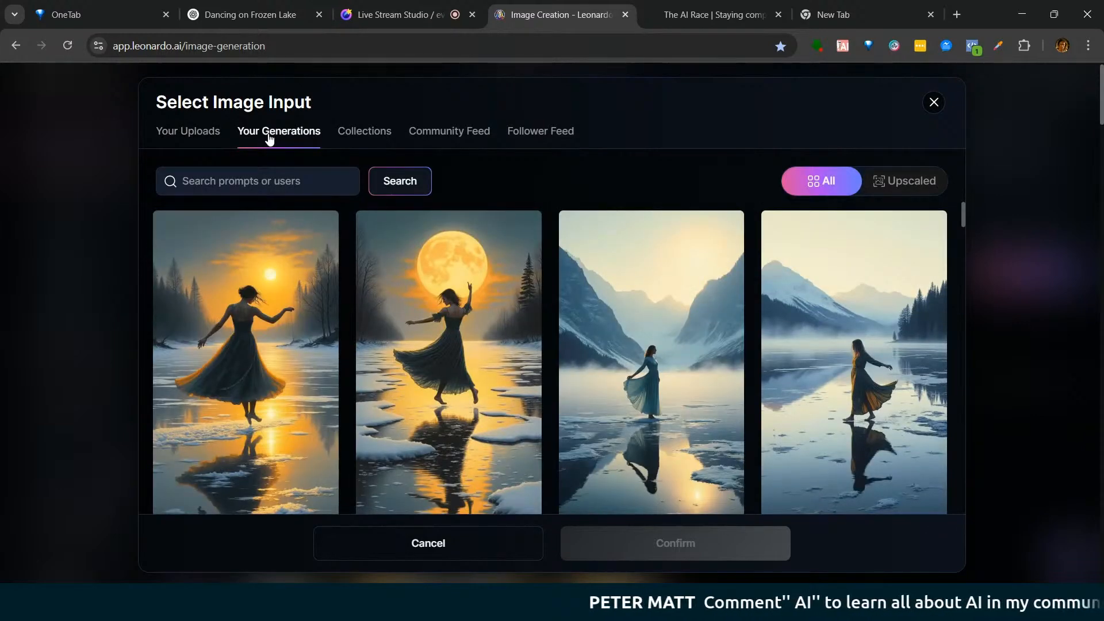
pyautogui.click(194, 141)
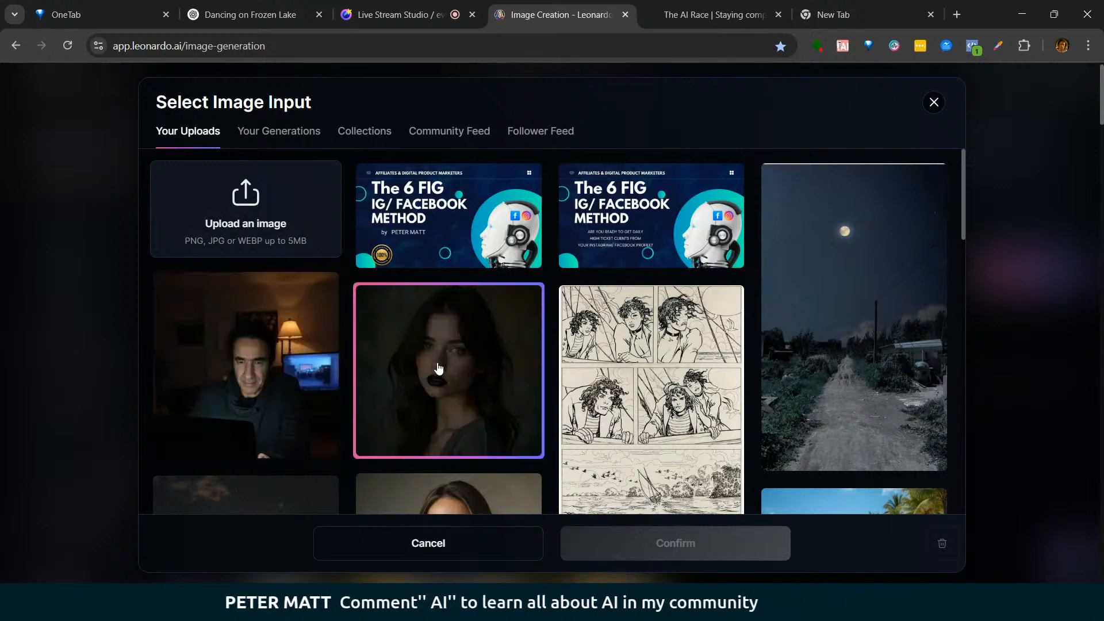
pyautogui.click(437, 365)
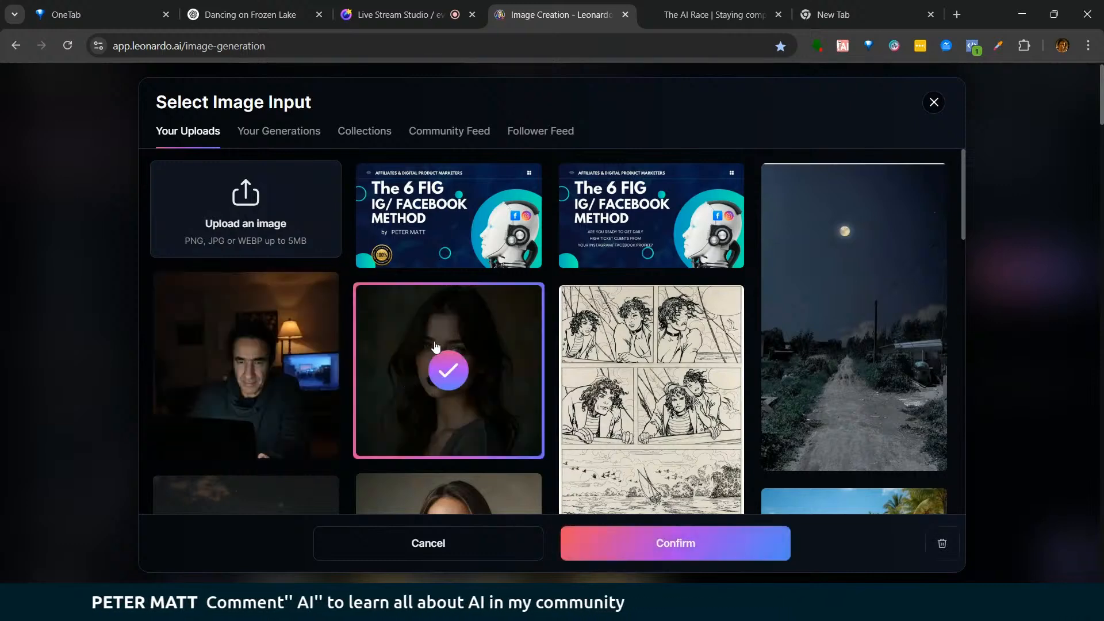
pyautogui.click(687, 549)
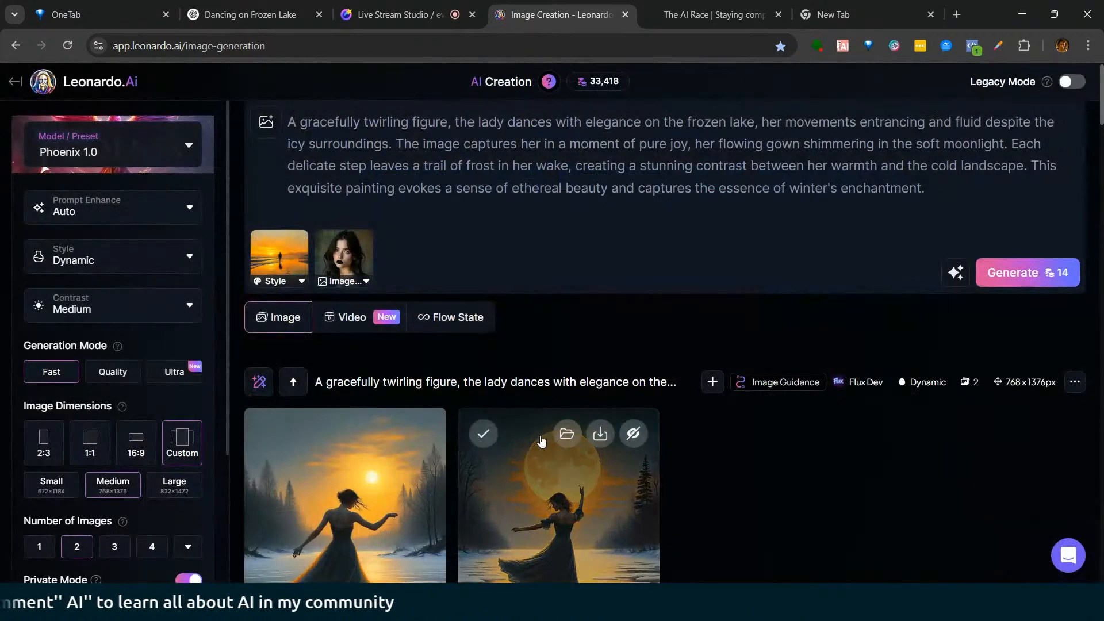
# Step: Remove the sunset style reference and set the portrait's Image to Image strength to 0.82
pyautogui.click(297, 243)
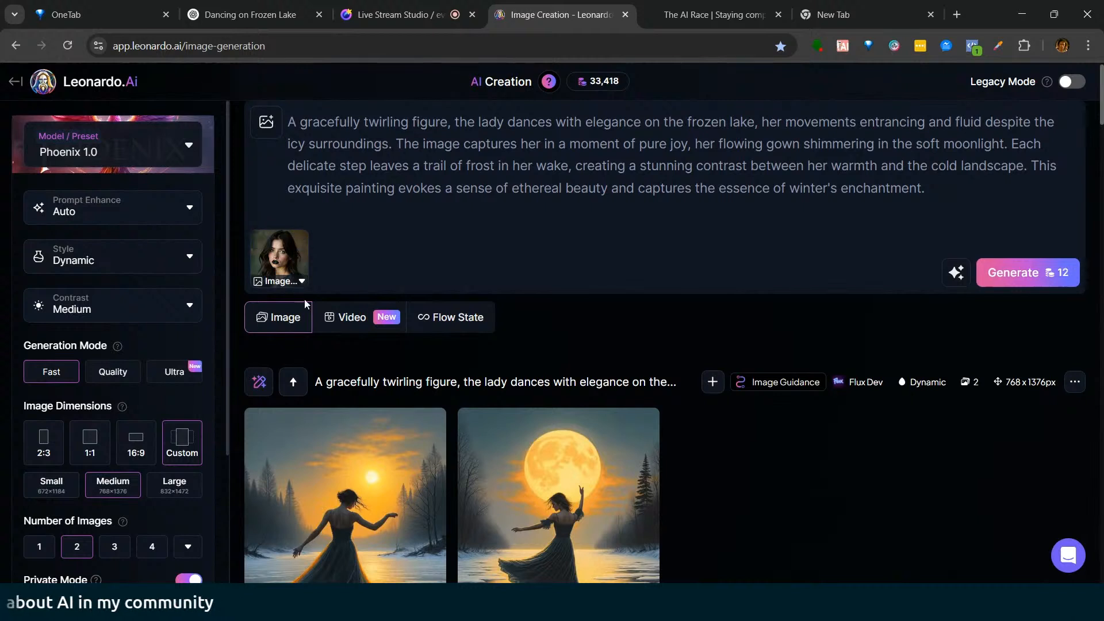
pyautogui.click(283, 267)
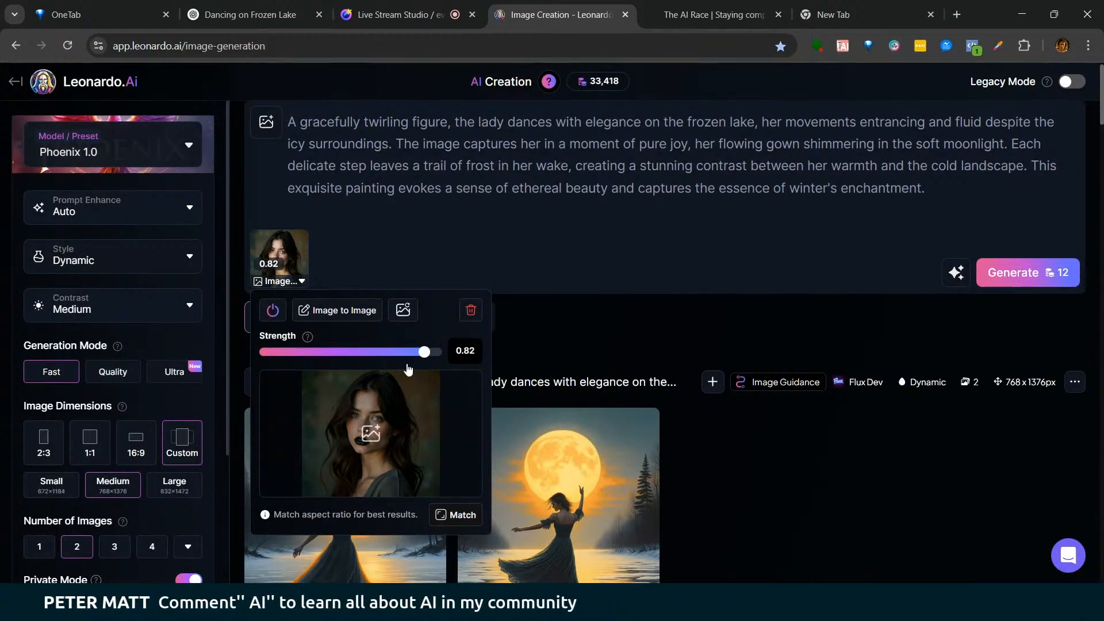
# Step: Replace the prompt with "a girl drinking a coffee in a open air coffee shop" and improve it with the AI prompt helper
pyautogui.moveTo(940, 189); pyautogui.dragTo(287, 94)
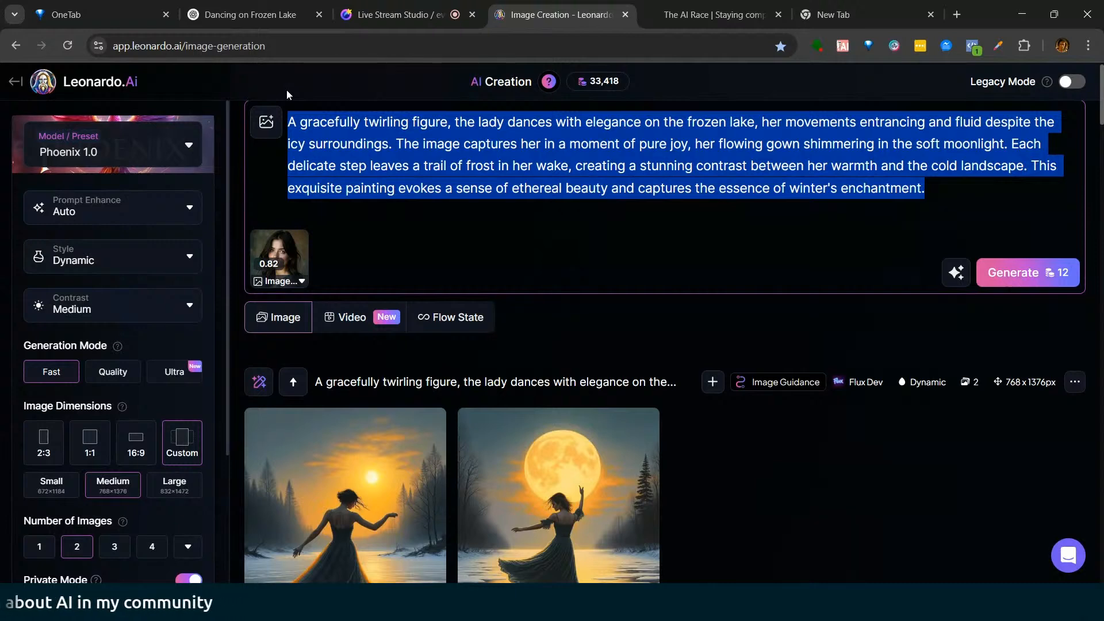
pyautogui.press('BackSpace')
pyautogui.write('a girl dr')
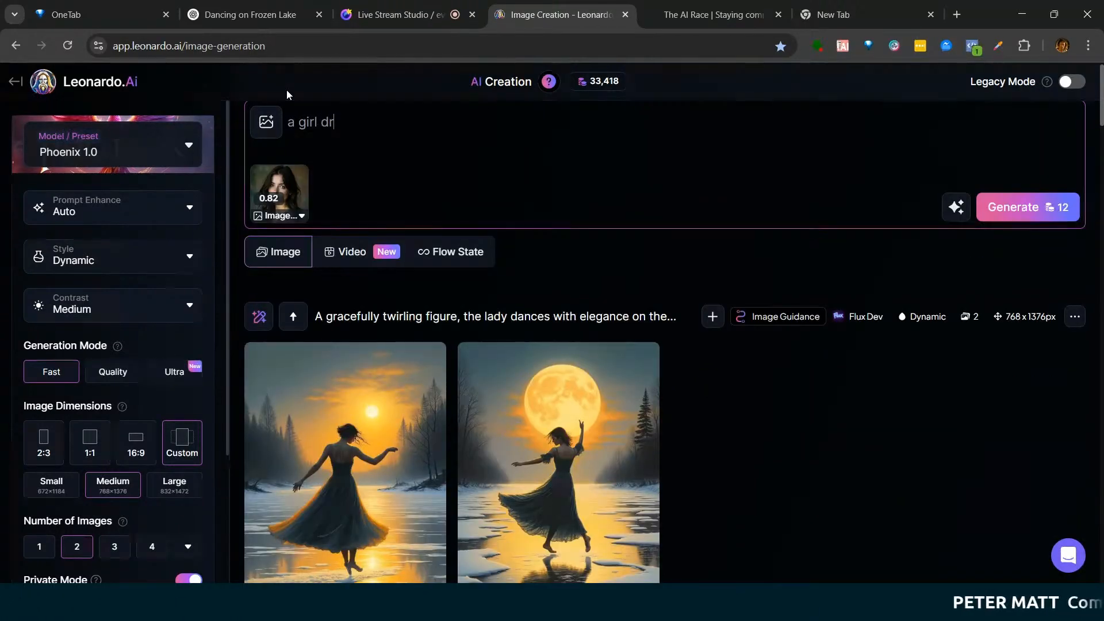
pyautogui.write('inking a ')
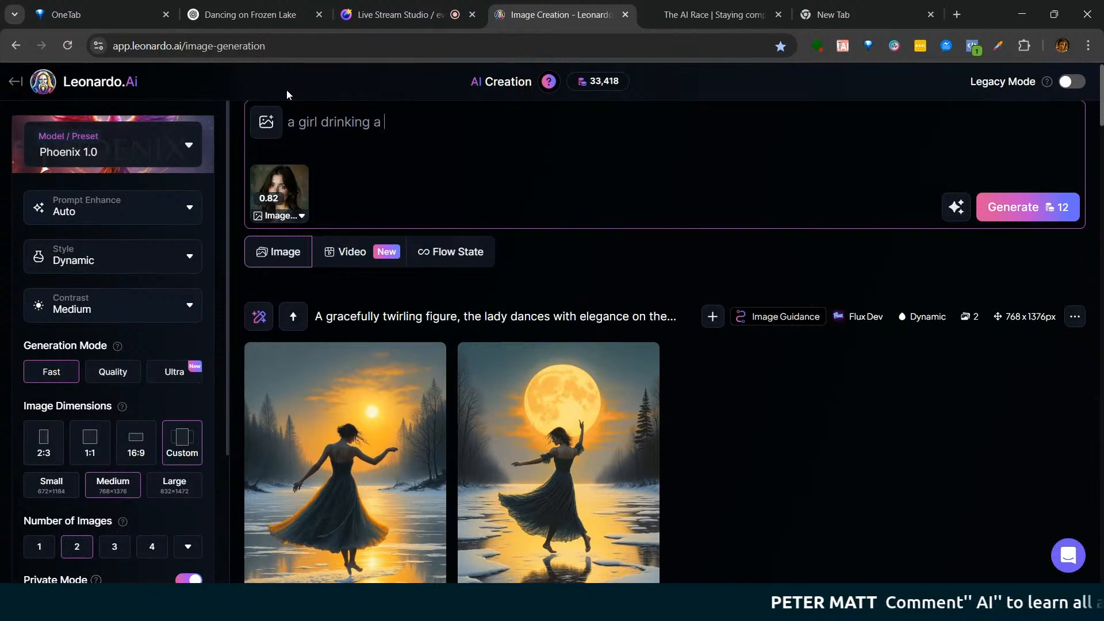
pyautogui.write('coffee ')
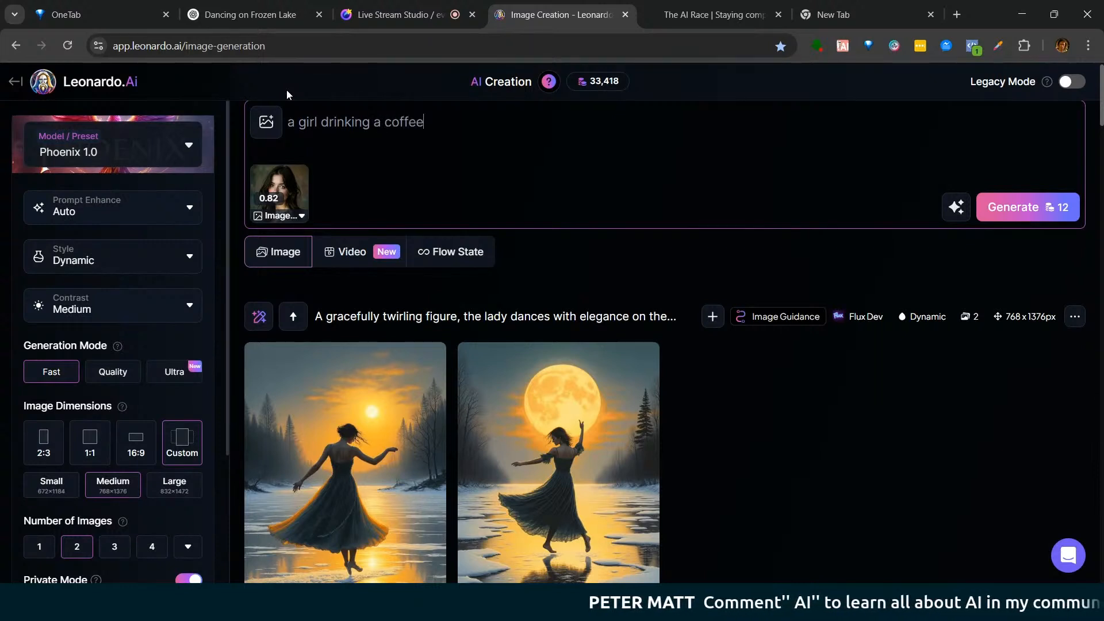
pyautogui.write('in ')
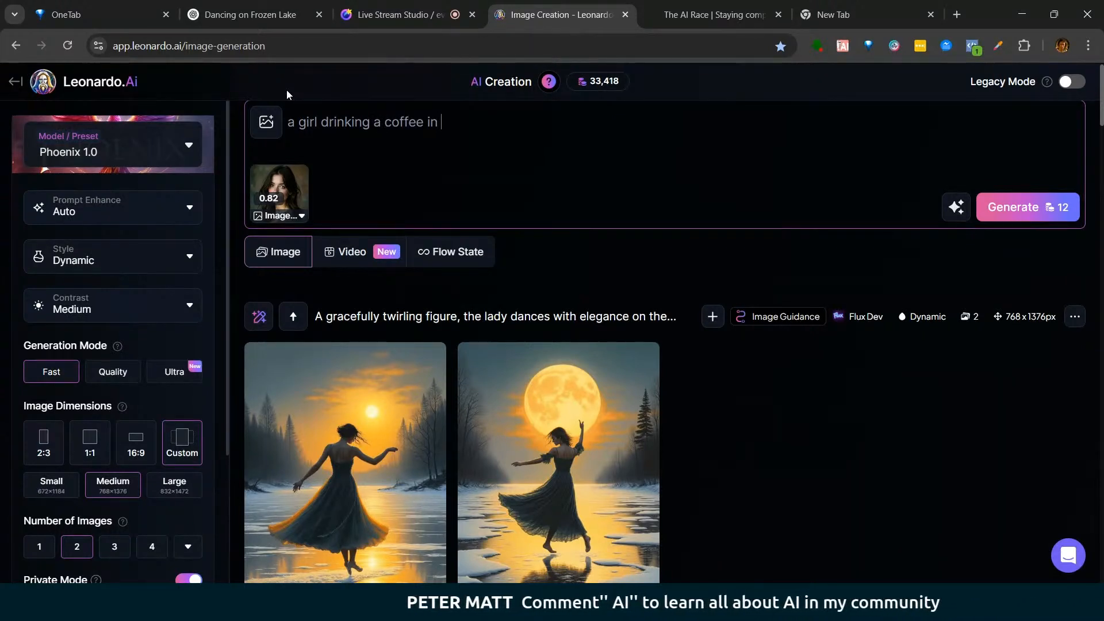
pyautogui.write('a o')
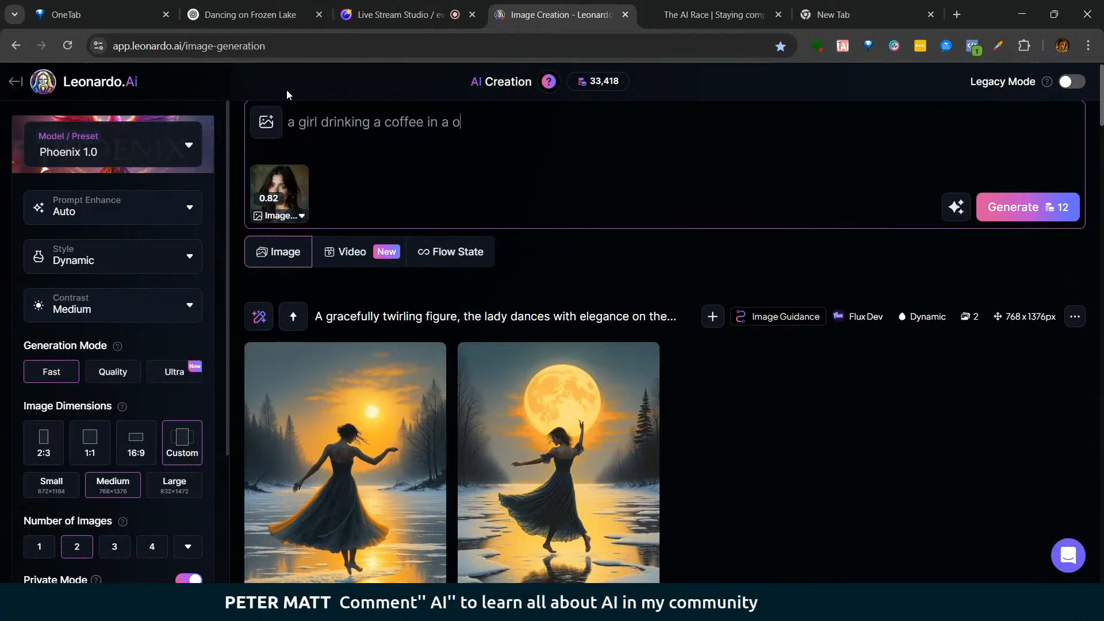
pyautogui.write('pen air coffee shop')
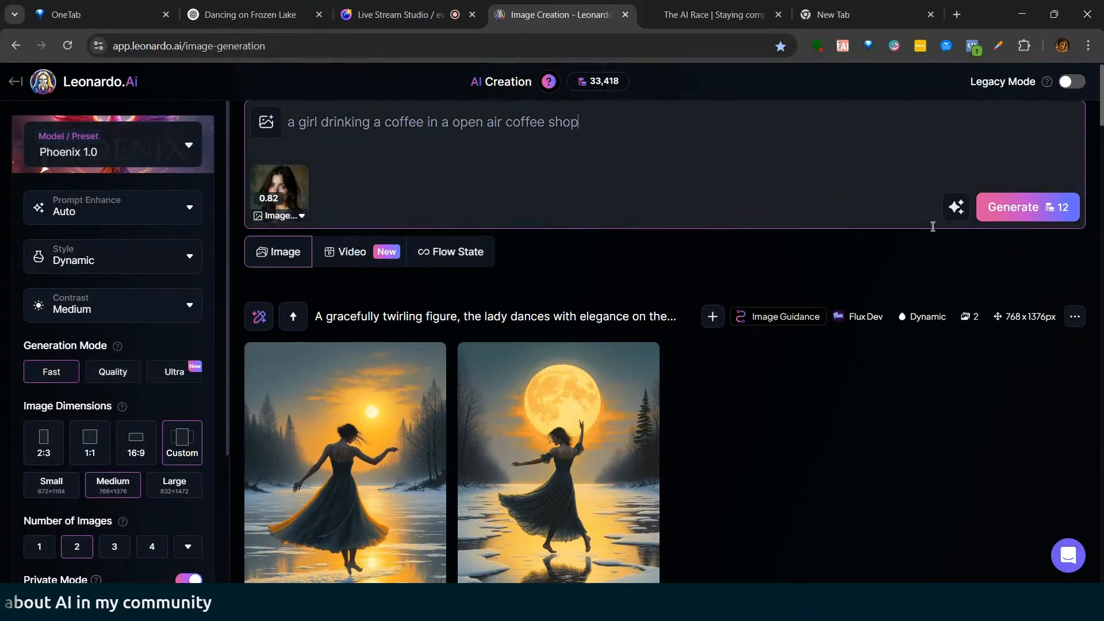
pyautogui.click(956, 208)
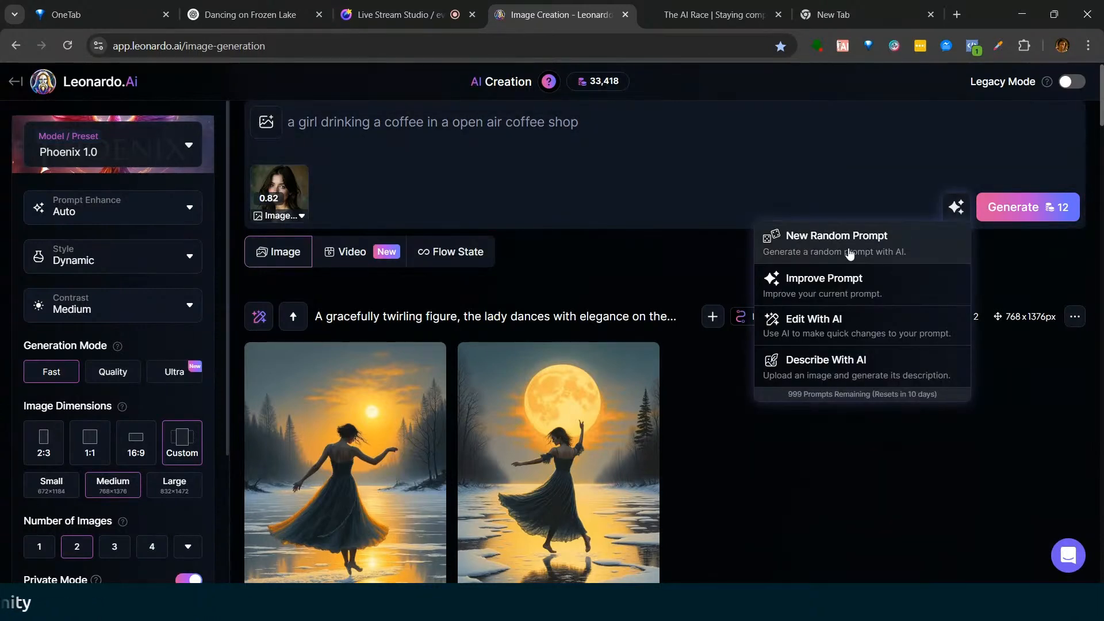
pyautogui.click(830, 280)
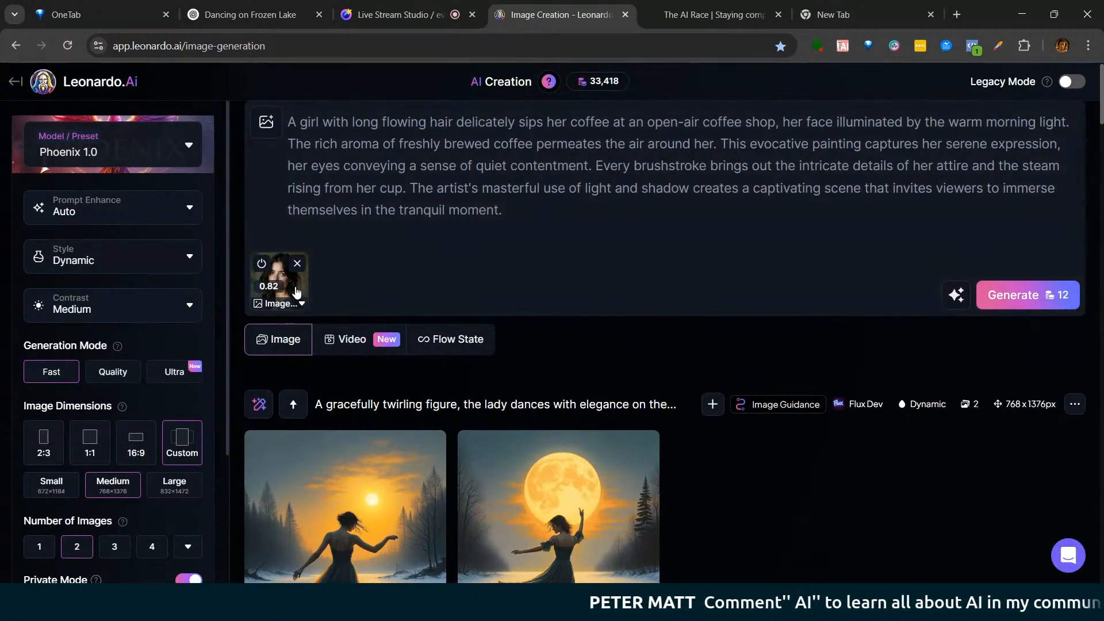
# Step: Set the portrait reference's Image to Image strength to 0.83
pyautogui.click(304, 279)
pyautogui.click(426, 374)
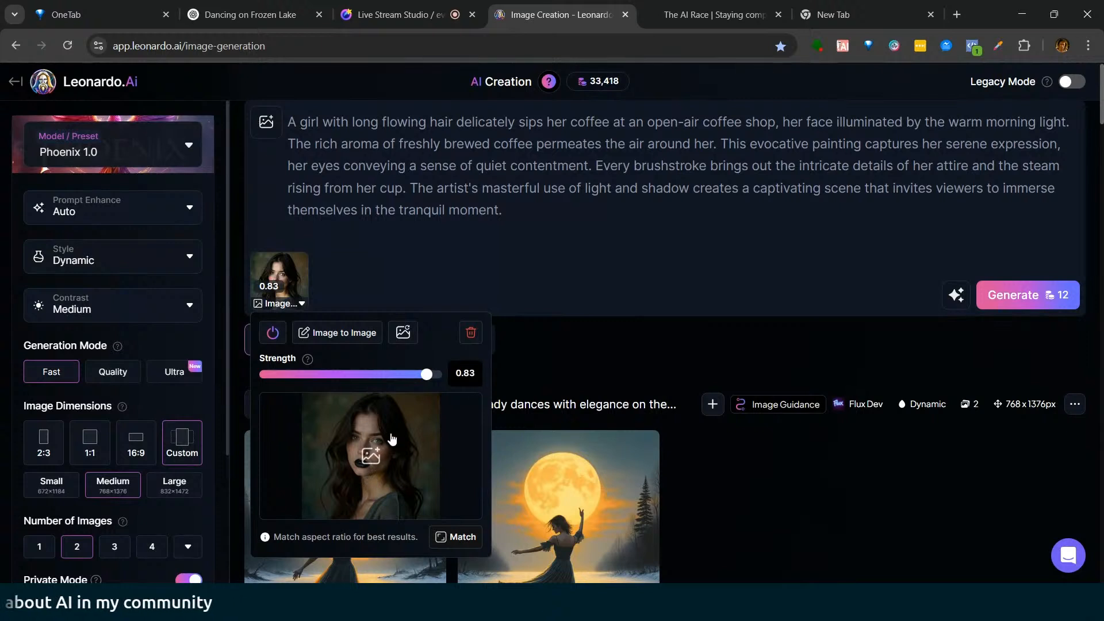
# Step: Set the generation mode to Ultra and generate the coffee-shop girl images from the portrait reference
pyautogui.click(432, 378)
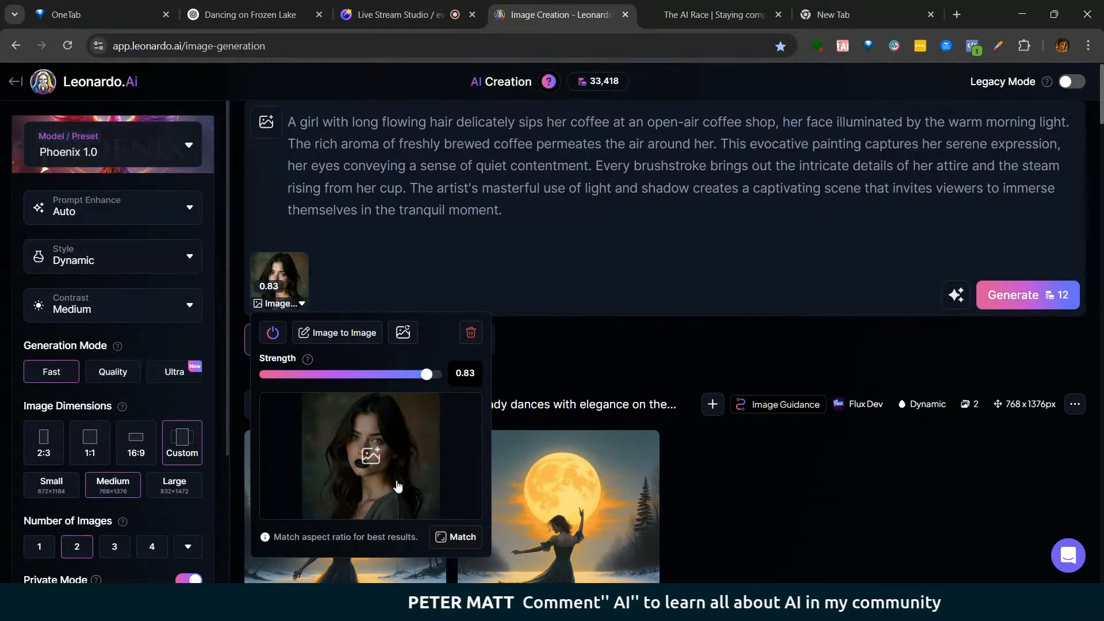
pyautogui.click(653, 346)
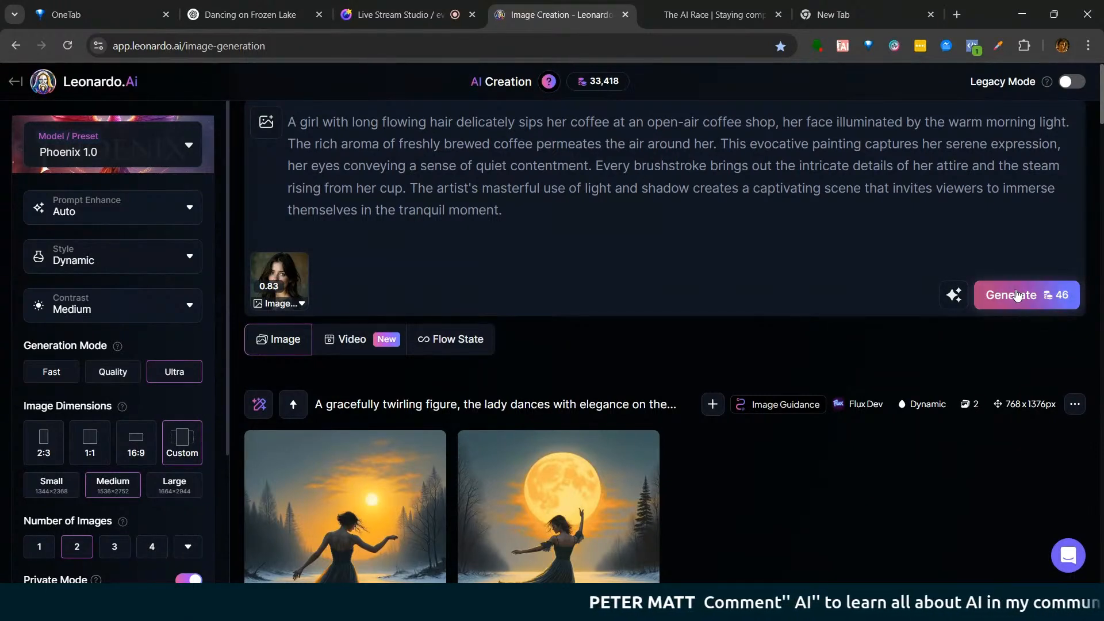
pyautogui.click(1012, 310)
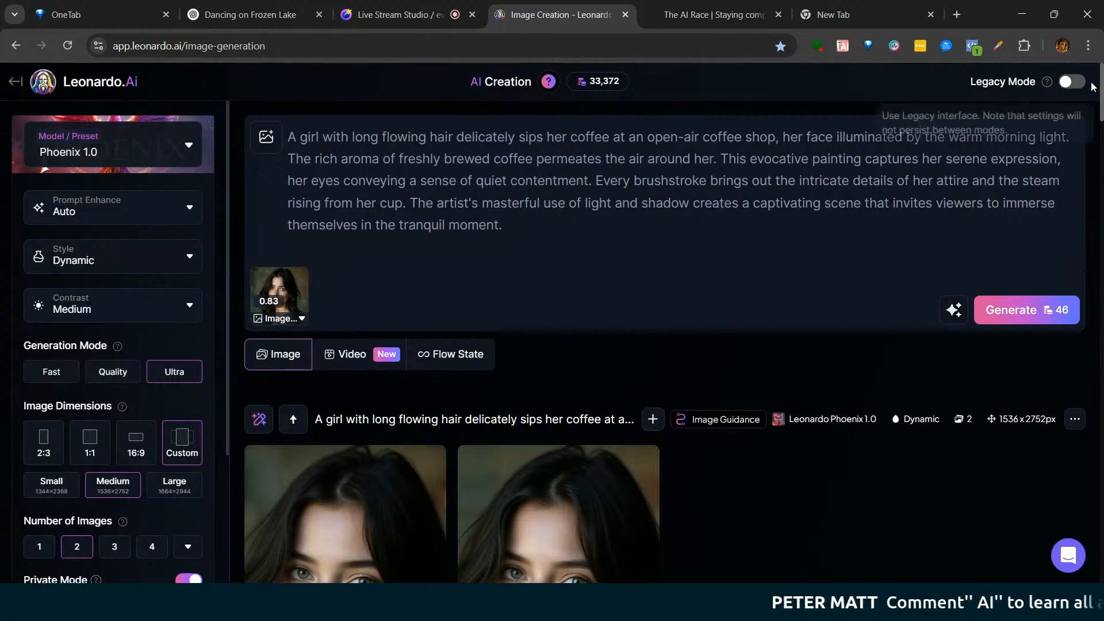
pyautogui.scroll(-4, 1100, 123)
pyautogui.scroll(4, 1100, 122)
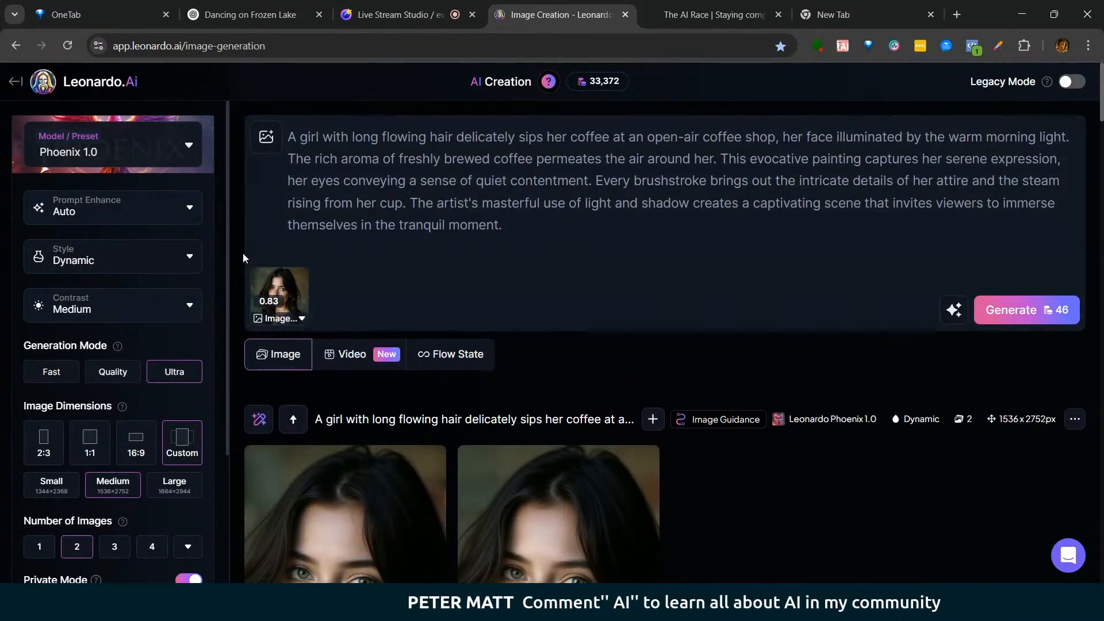
# Step: Lower the portrait reference's Image to Image strength to 0.51
pyautogui.click(288, 303)
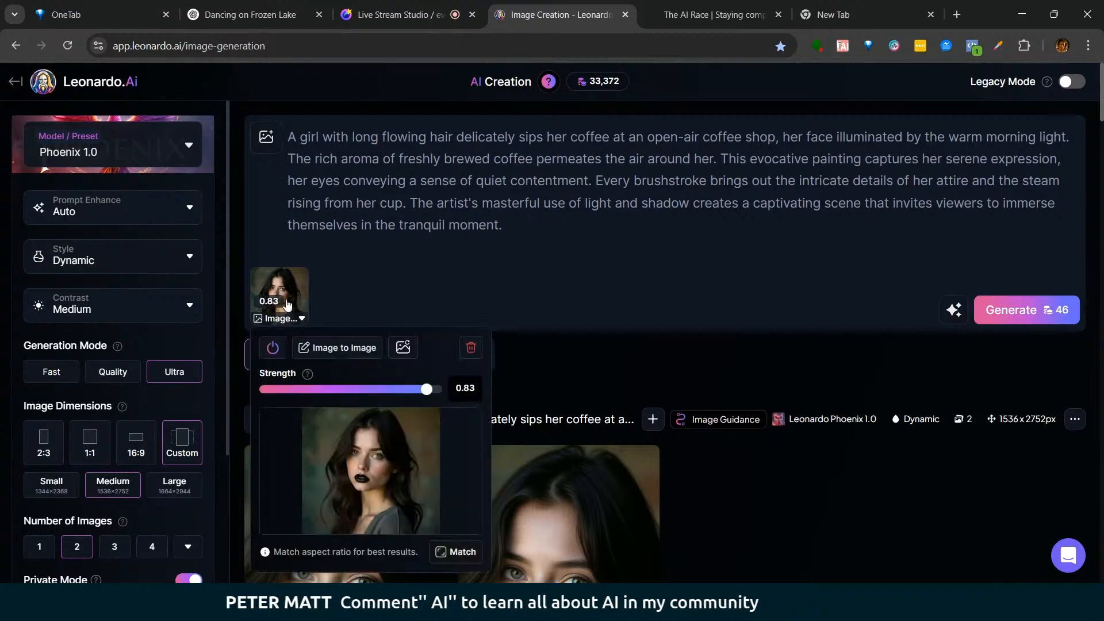
pyautogui.click(430, 389)
pyautogui.moveTo(429, 391); pyautogui.dragTo(350, 391)
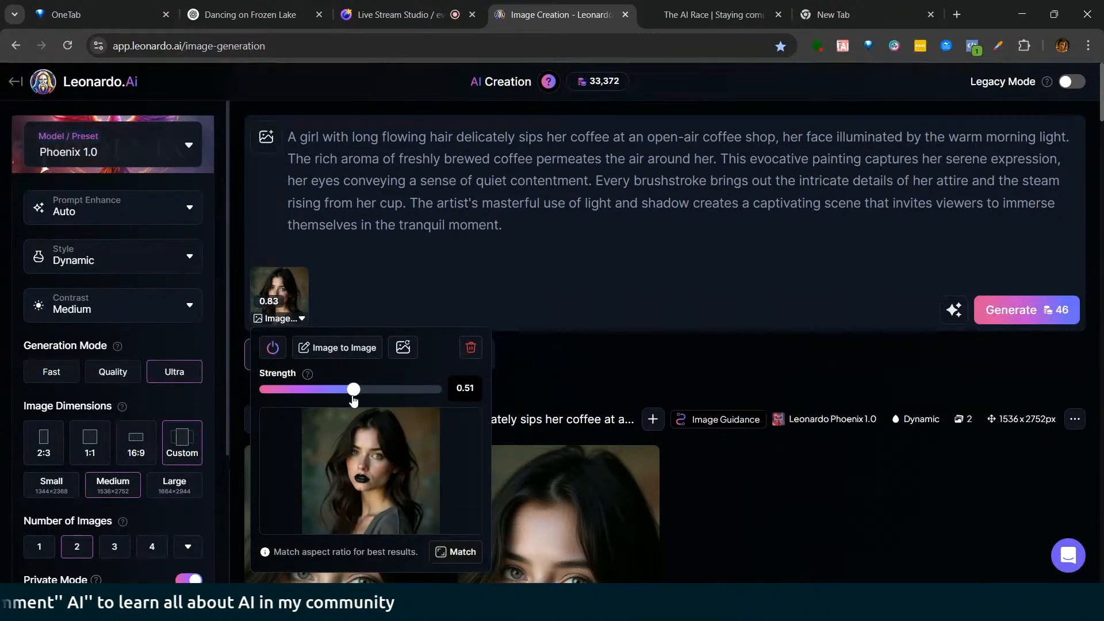
pyautogui.click(557, 375)
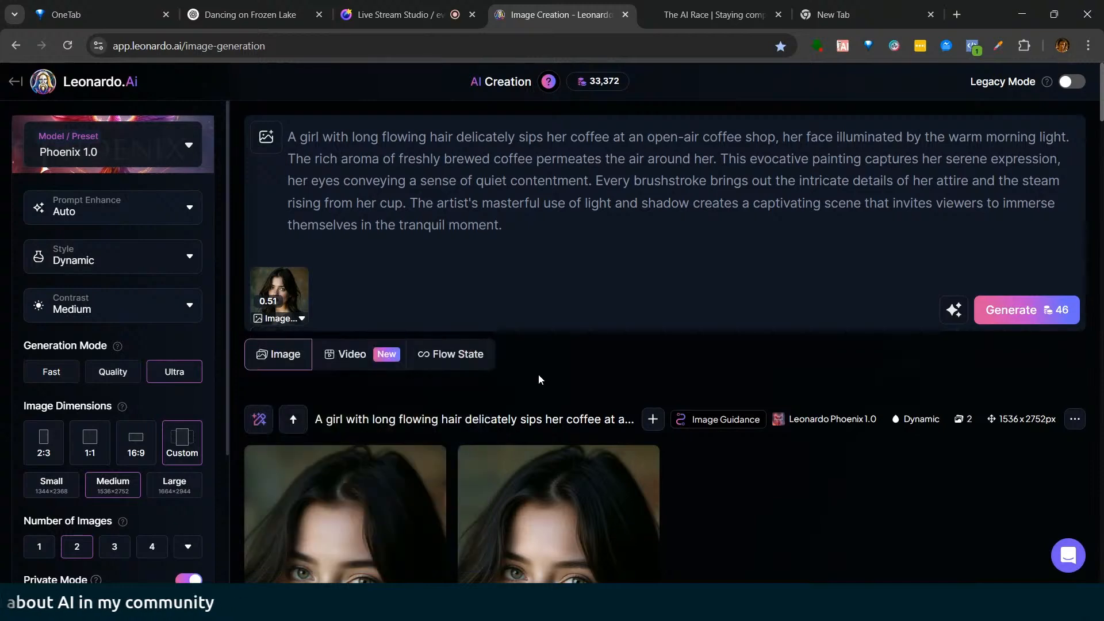
# Step: Switch the generation mode to Quality and generate the coffee-shop girl images again
pyautogui.scroll(-3, 557, 375)
pyautogui.scroll(-2, 557, 375)
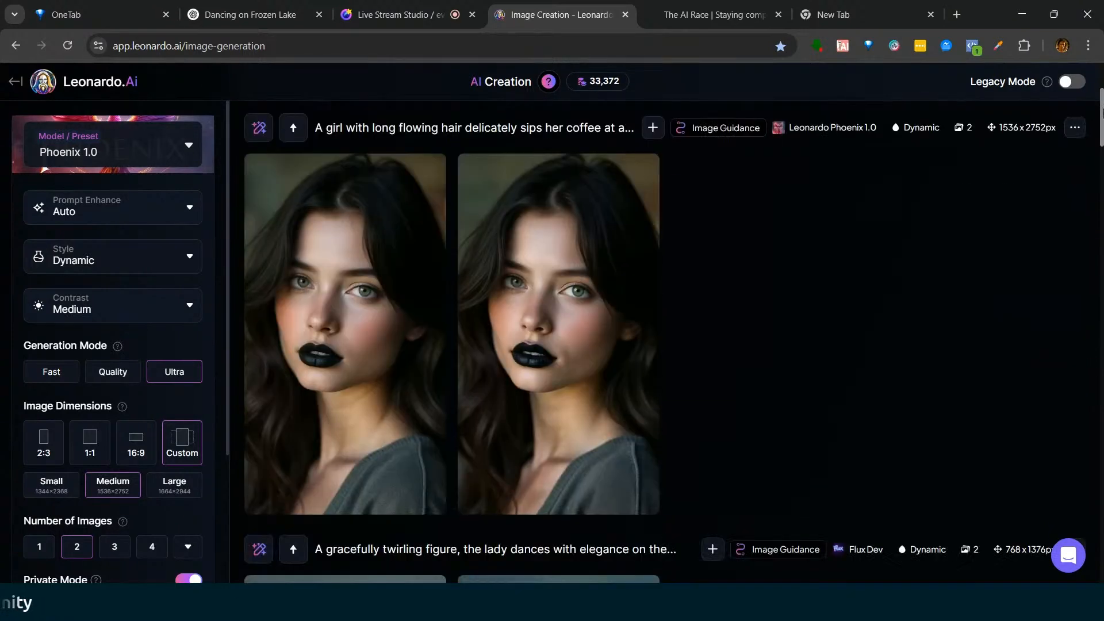
pyautogui.scroll(5, 557, 375)
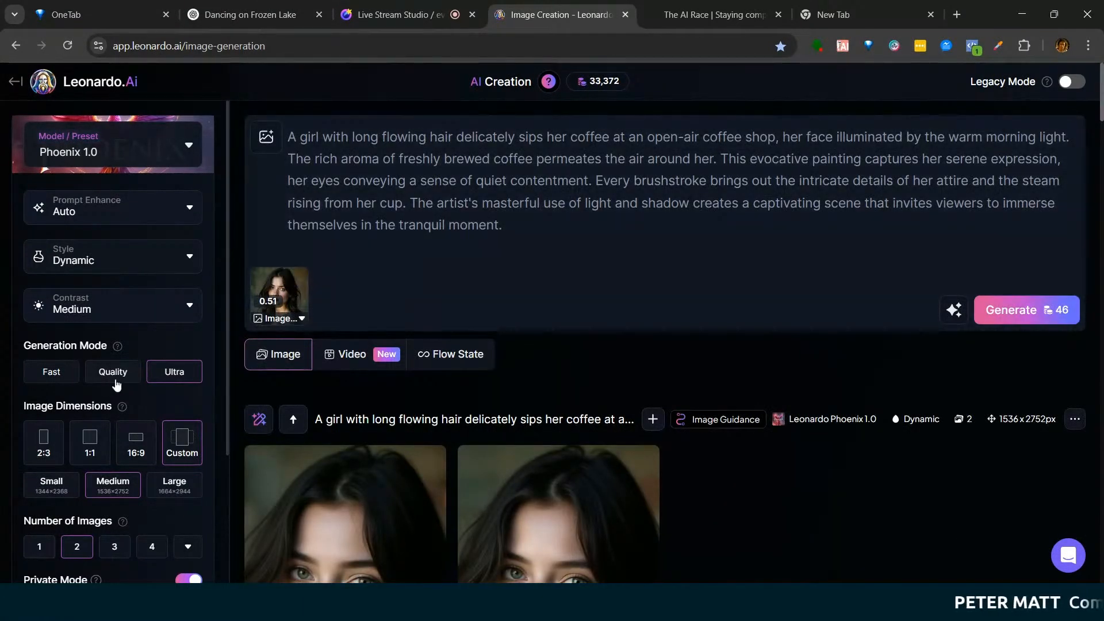
pyautogui.click(1039, 312)
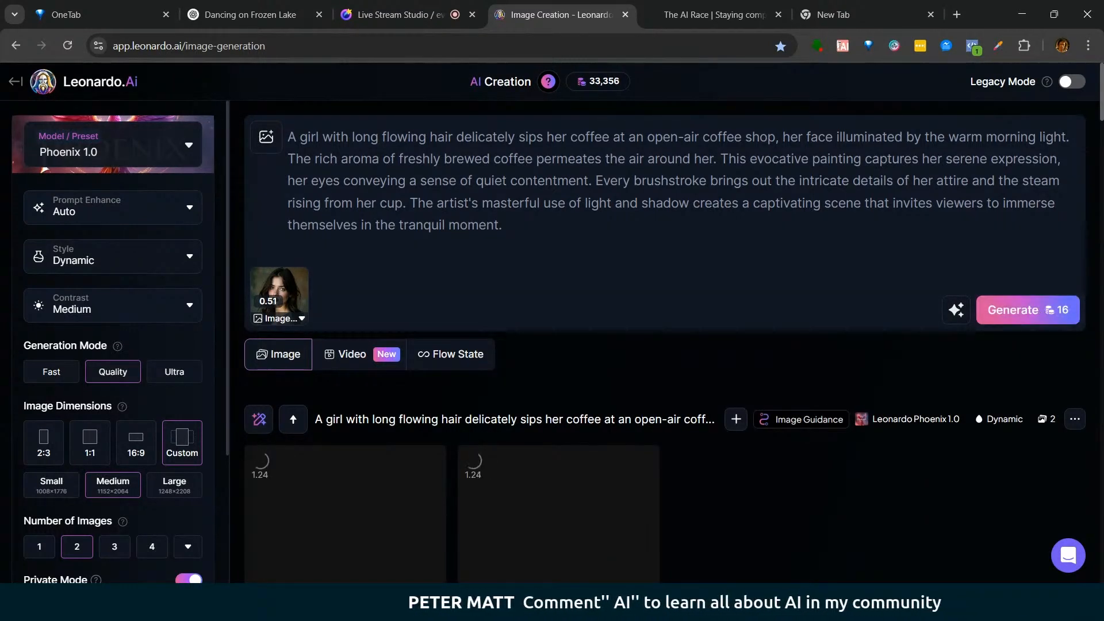
pyautogui.scroll(-2, 661, 345)
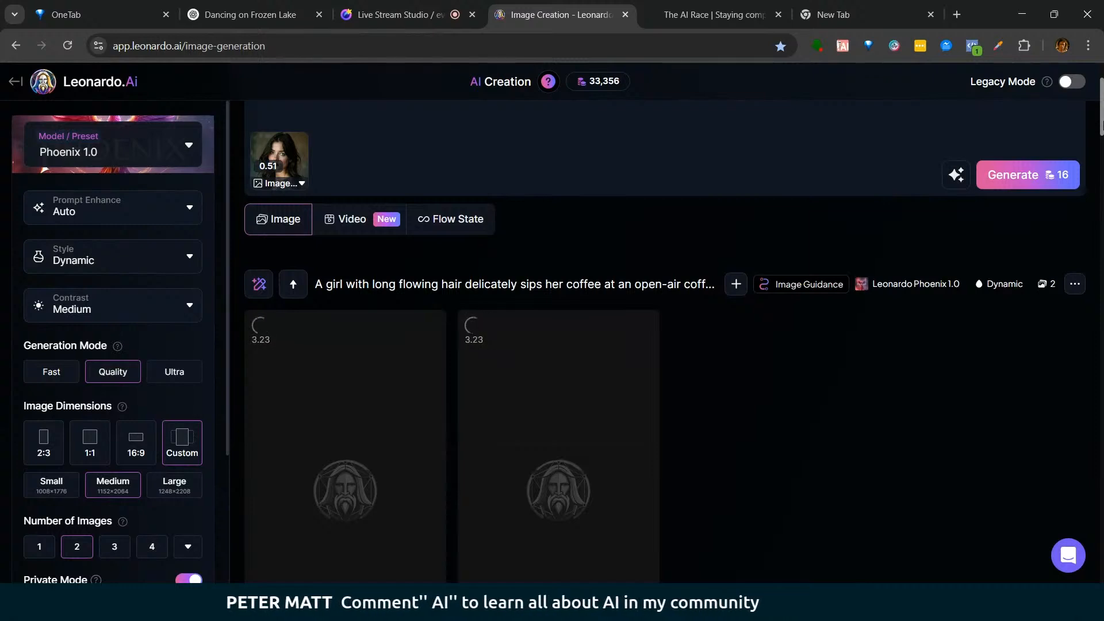
pyautogui.scroll(2, 661, 345)
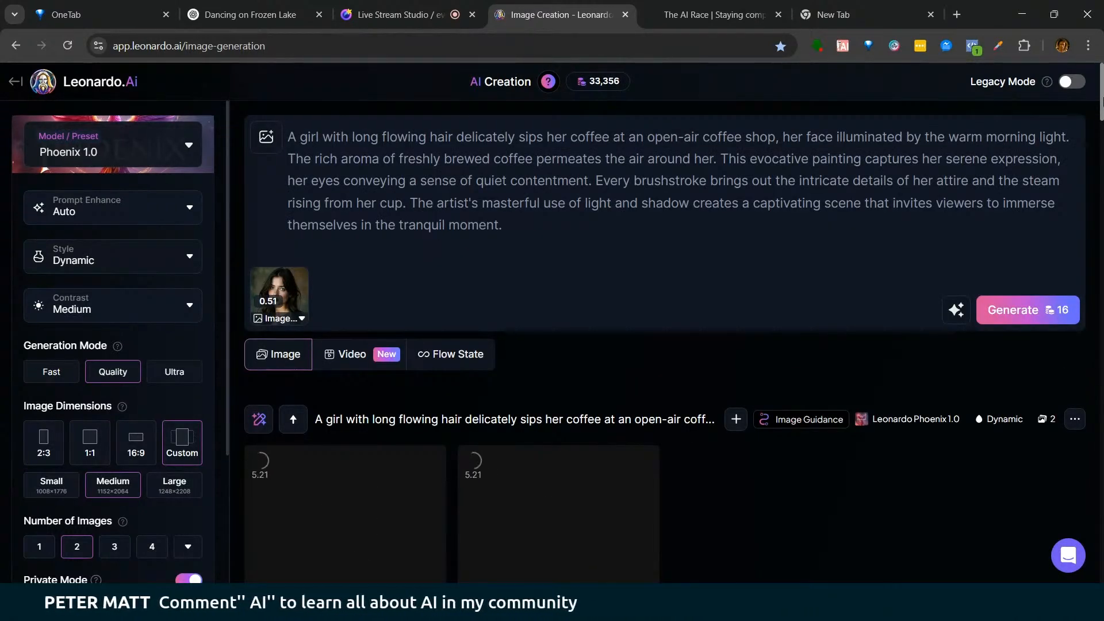
# Step: Check the portrait reference's strength setting and examine how closely the newest images follow the reference and prompt
pyautogui.moveTo(298, 297)
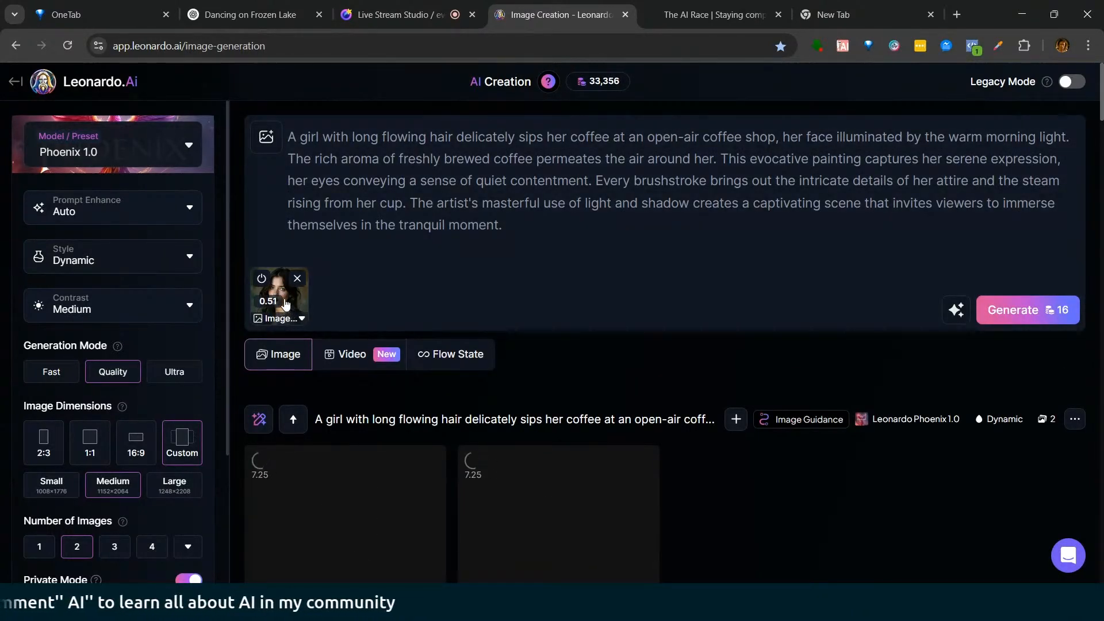
pyautogui.click(291, 313)
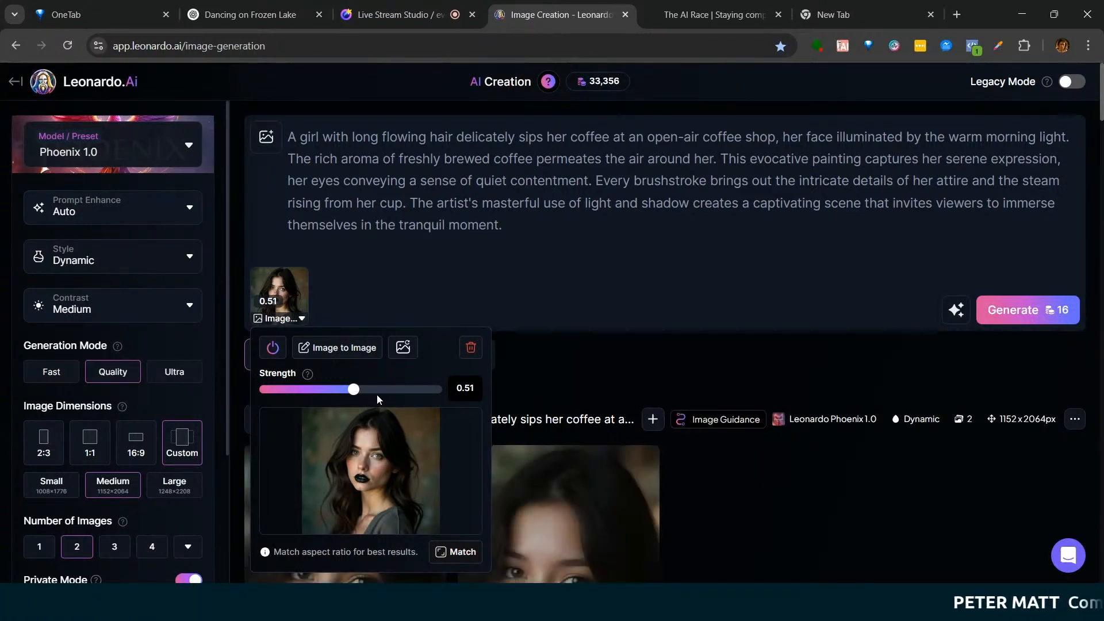
pyautogui.click(623, 291)
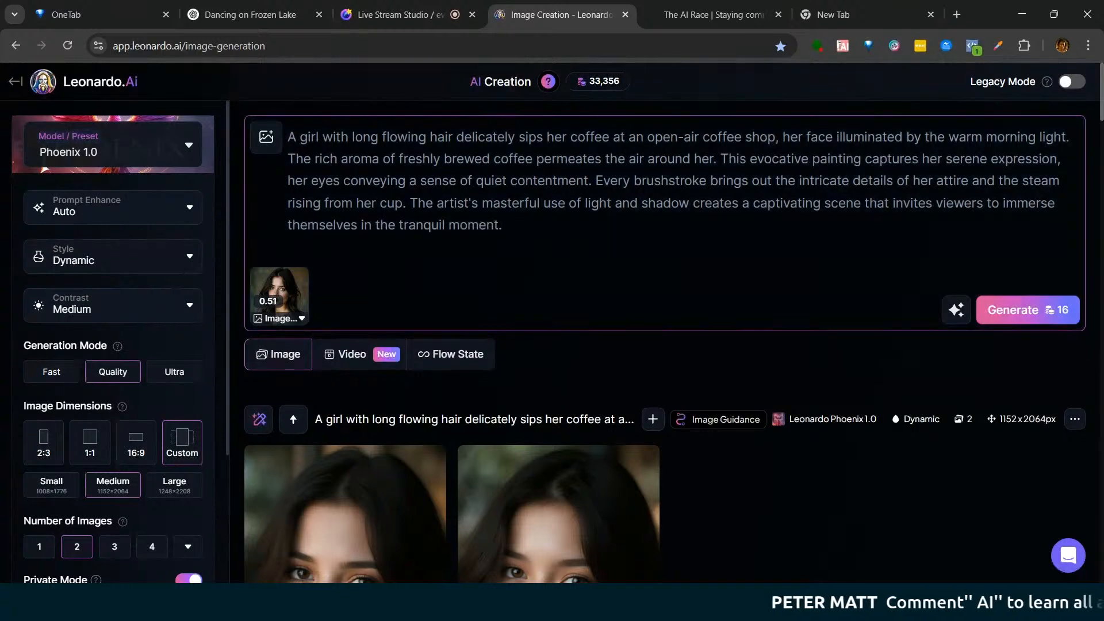
pyautogui.scroll(-4, 1054, 288)
pyautogui.scroll(-2, 667, 345)
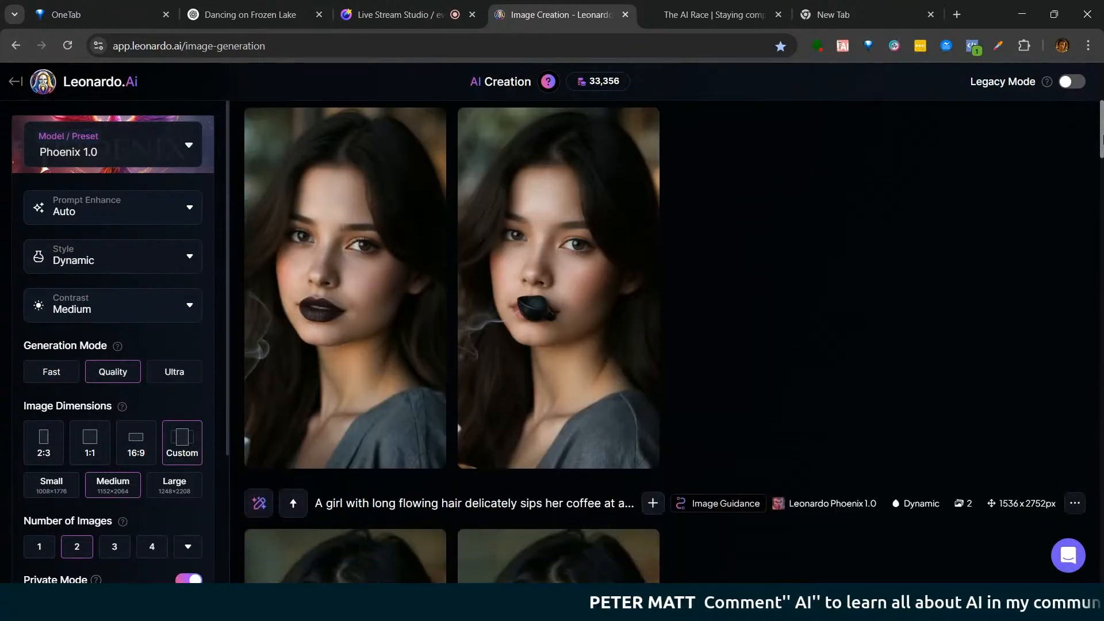
pyautogui.scroll(6, 1101, 138)
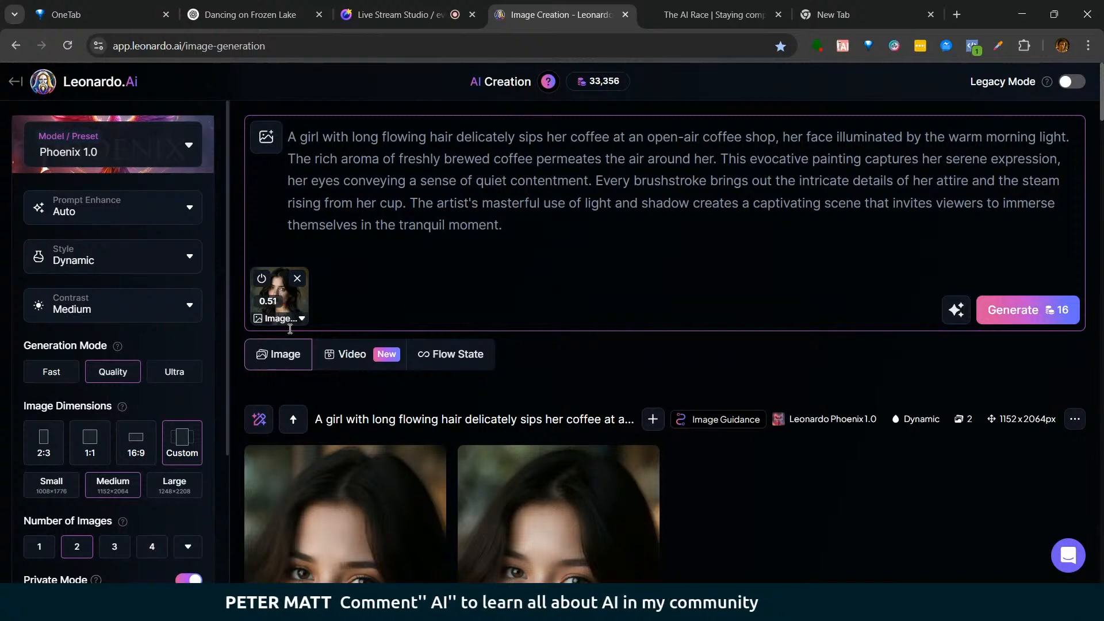
pyautogui.moveTo(533, 232); pyautogui.dragTo(290, 142)
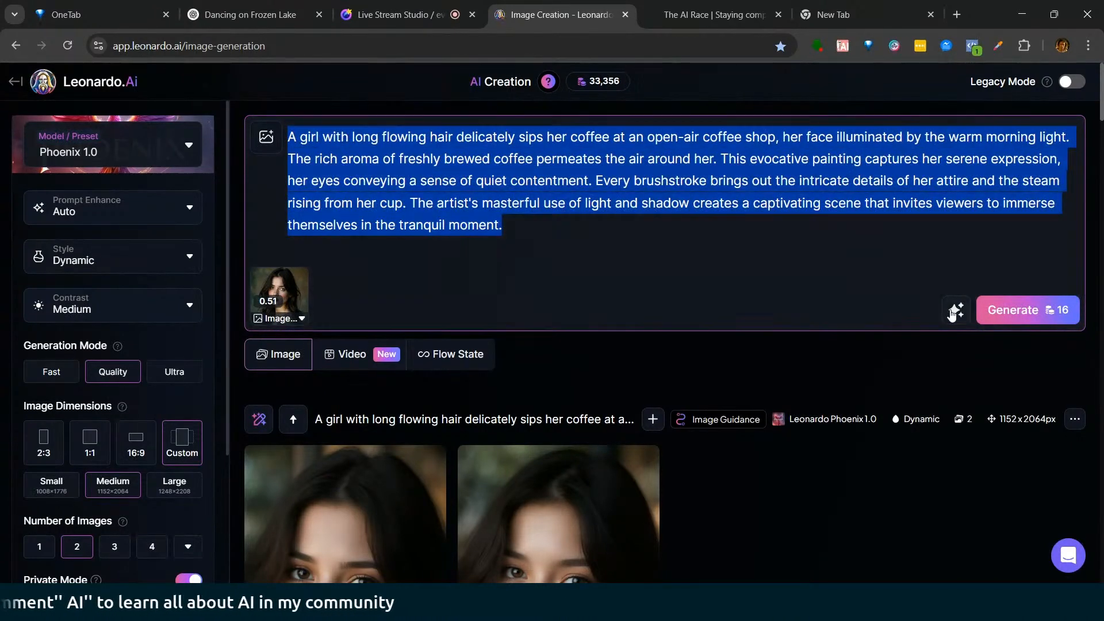
pyautogui.moveTo(295, 302)
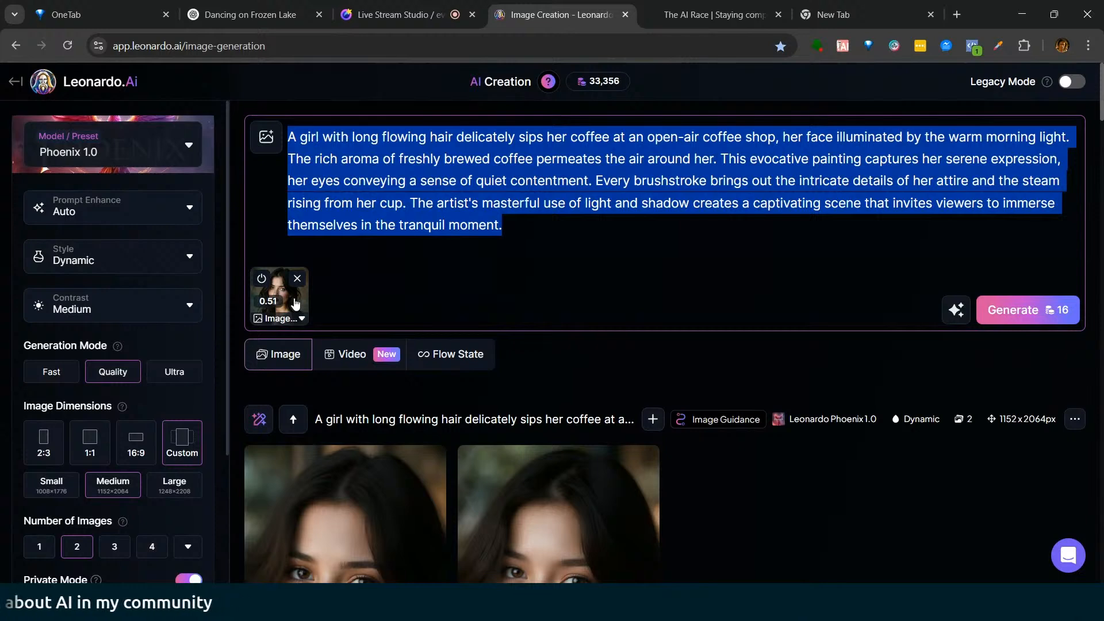
pyautogui.click(265, 137)
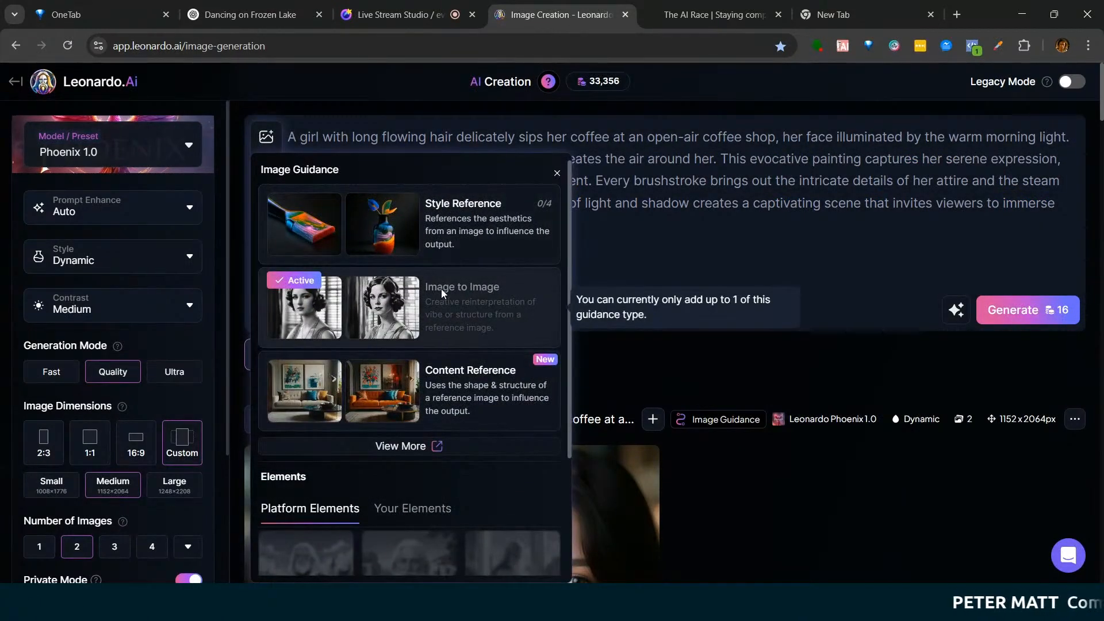
pyautogui.click(645, 244)
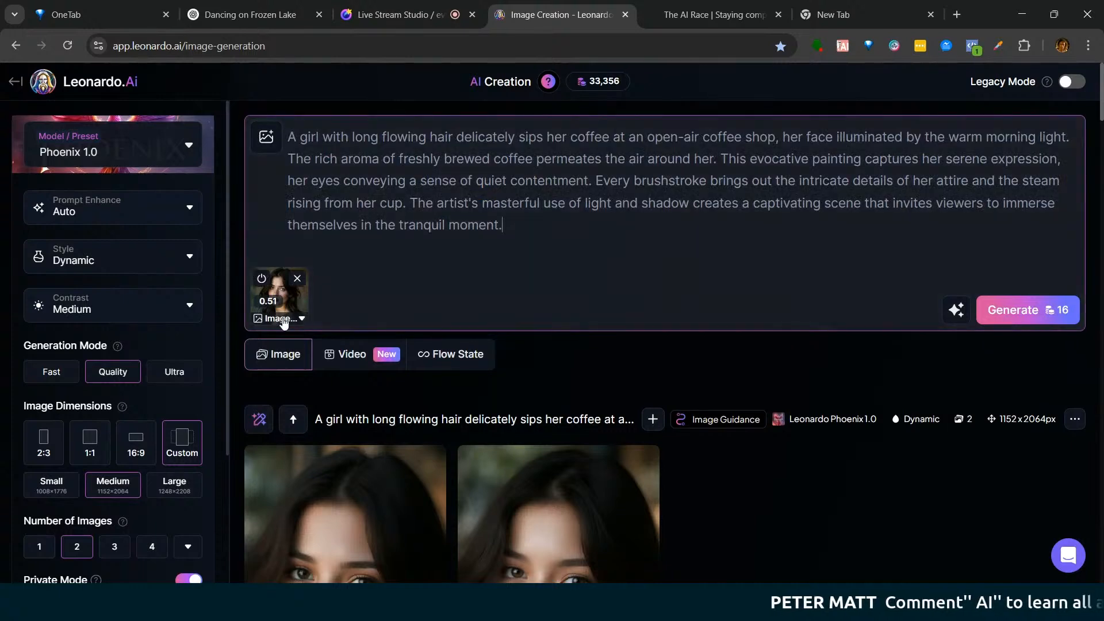
# Step: Remove the portrait reference and open the image selection for a new Image to Image reference
pyautogui.click(298, 280)
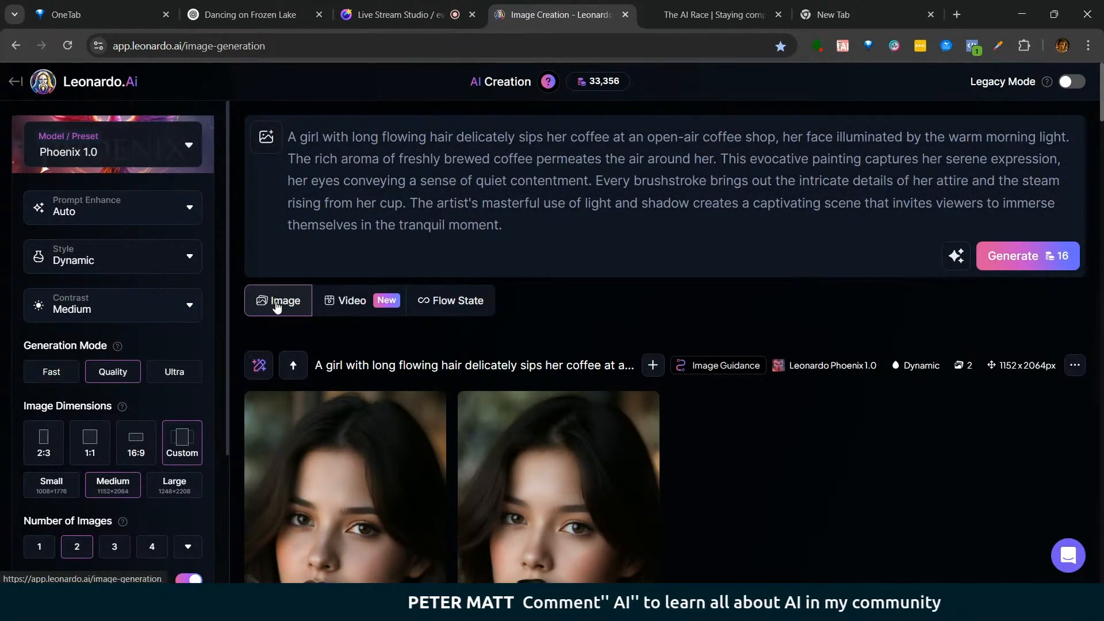
pyautogui.click(266, 138)
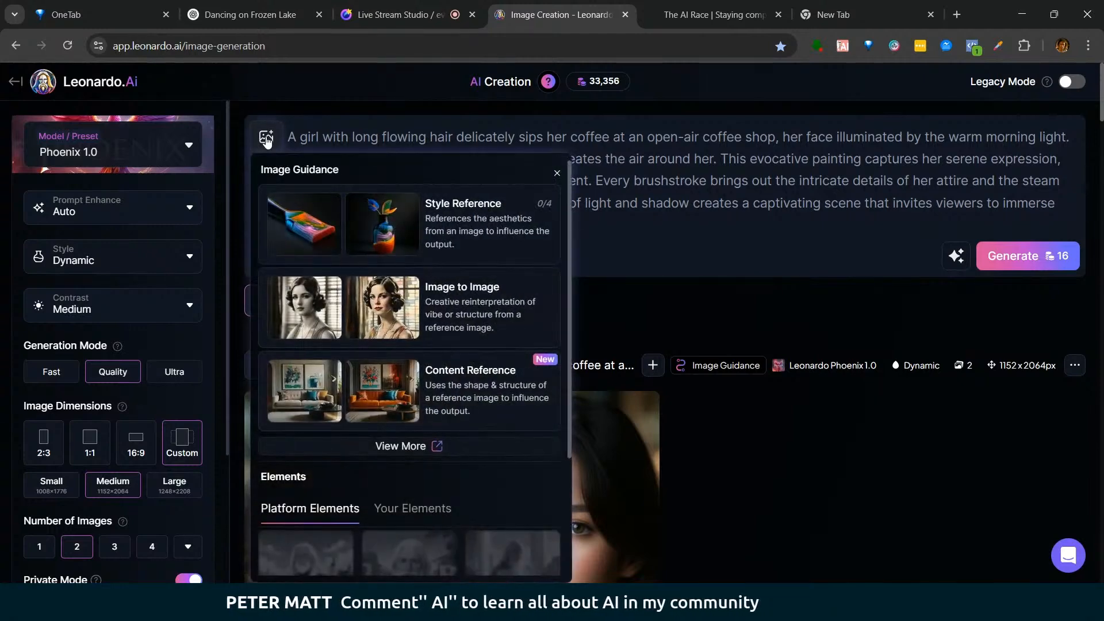
pyautogui.click(422, 320)
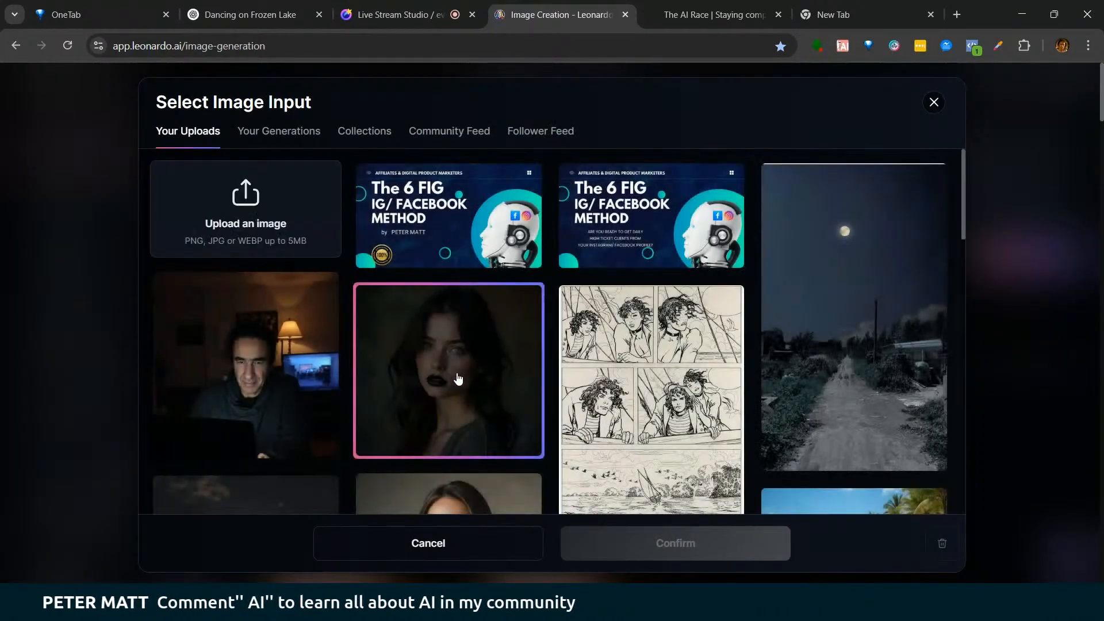
# Step: Browse the uploaded images and use the photo of the man in a white shirt on the beach as the reference
pyautogui.click(327, 411)
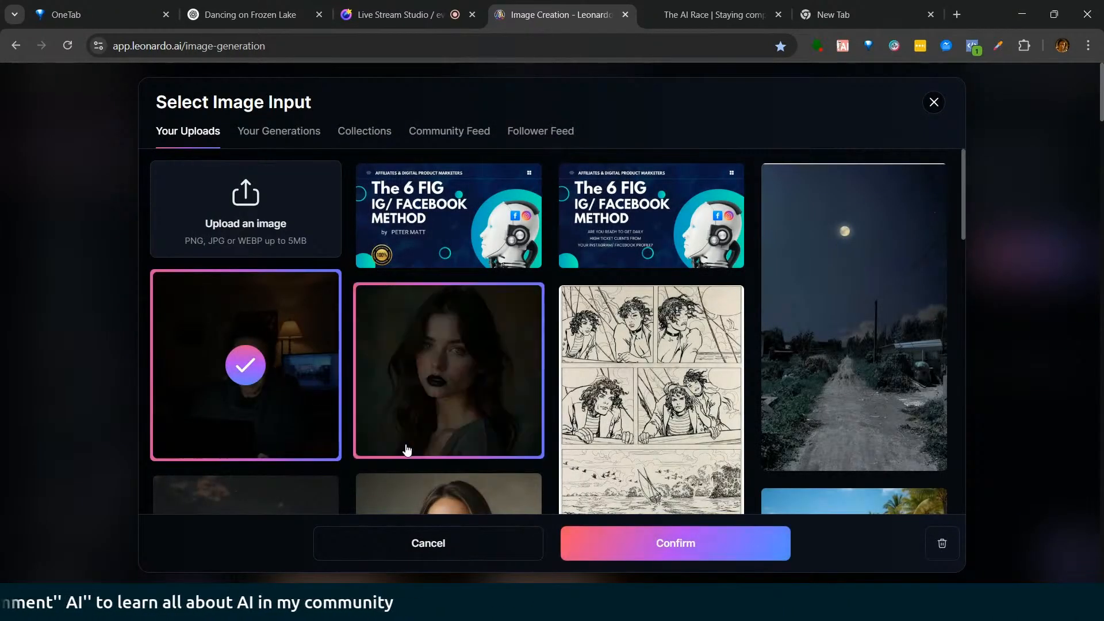
pyautogui.moveTo(963, 221); pyautogui.dragTo(948, 337)
pyautogui.scroll(-5, 946, 332)
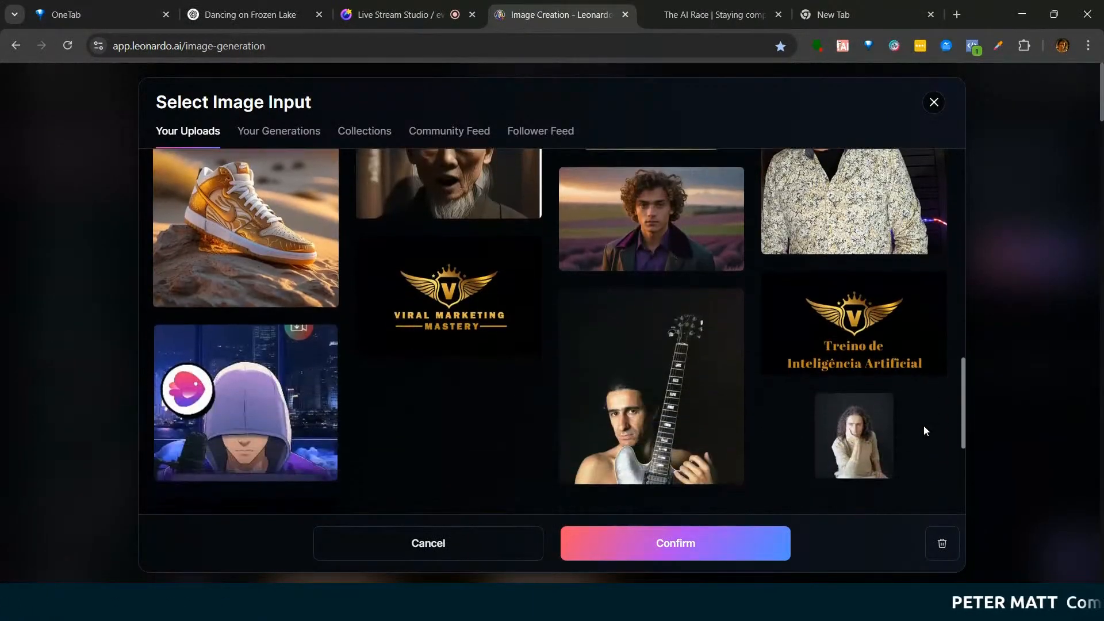
pyautogui.scroll(1, 923, 405)
pyautogui.scroll(-4, 899, 467)
pyautogui.scroll(6, 933, 367)
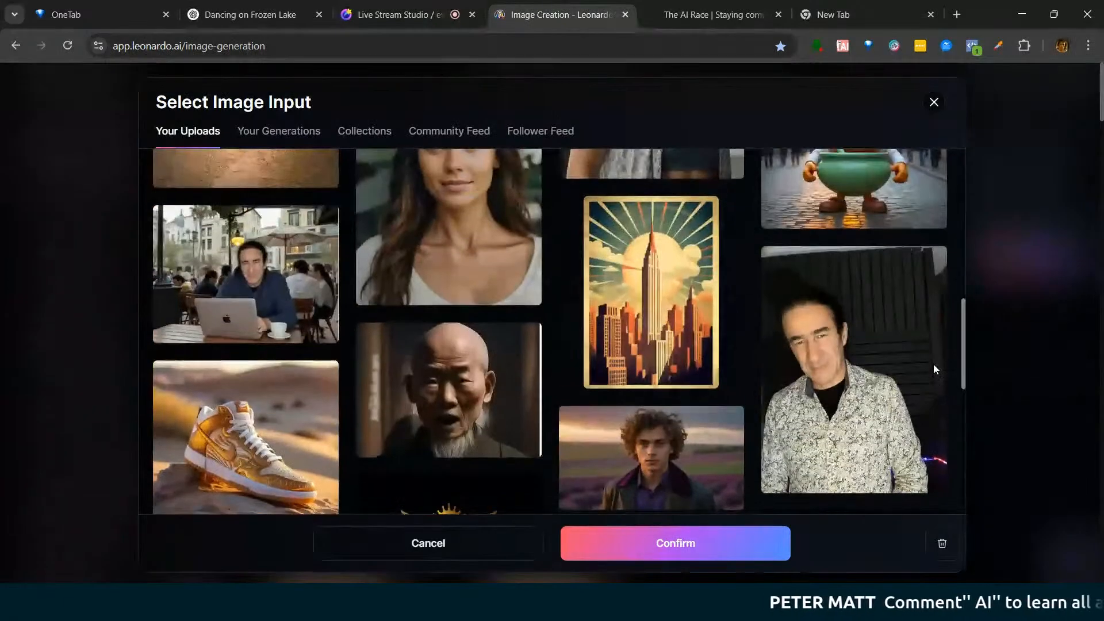
pyautogui.scroll(10, 933, 364)
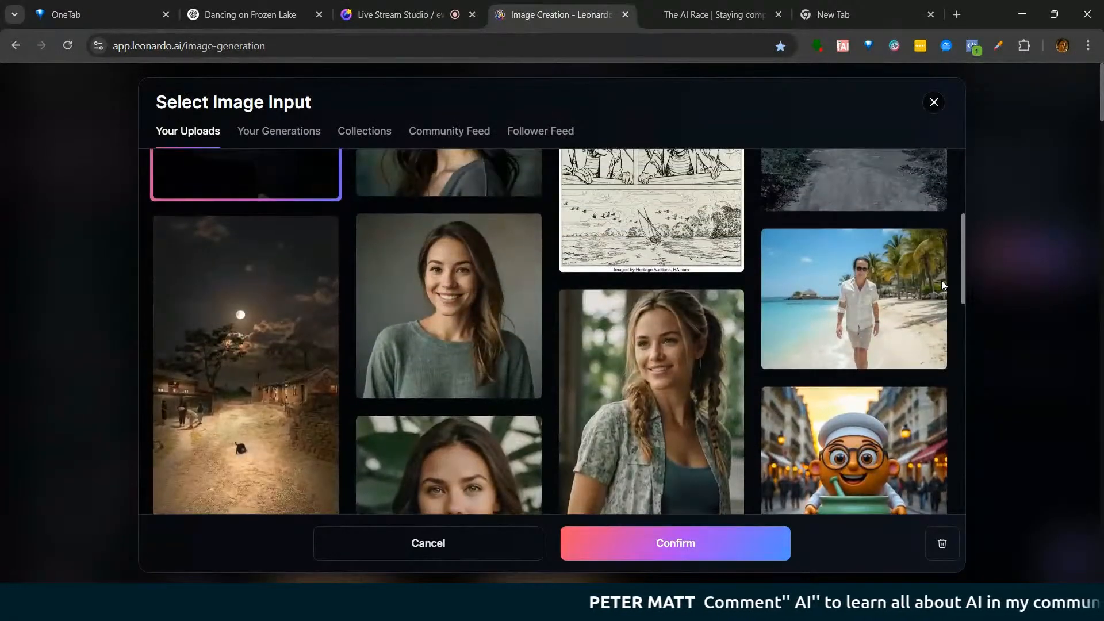
pyautogui.scroll(5, 941, 281)
pyautogui.scroll(-2, 942, 263)
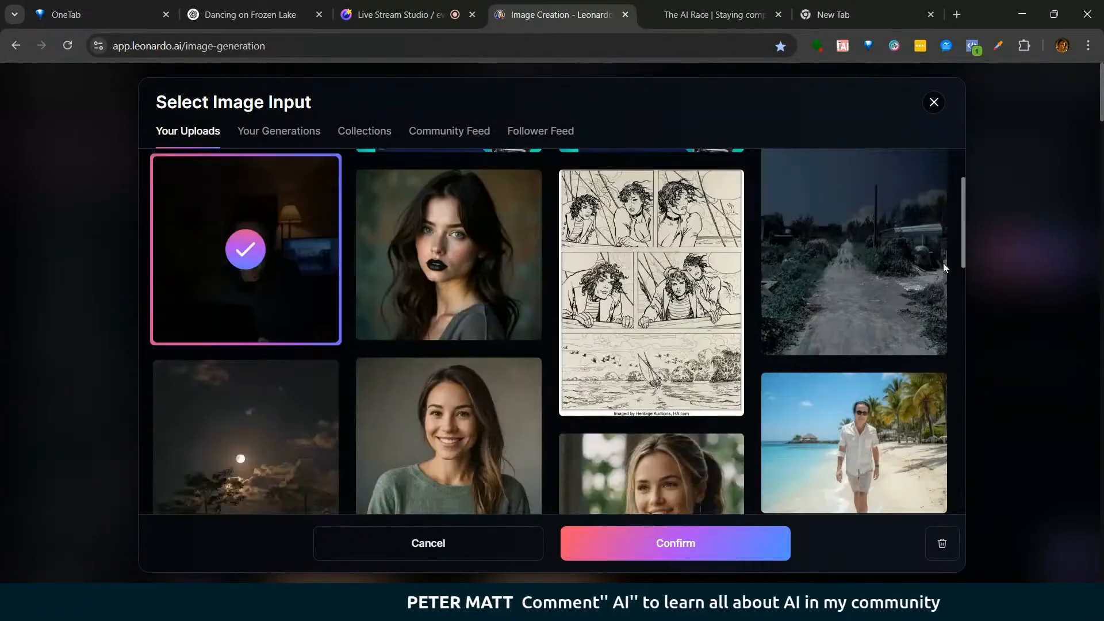
pyautogui.scroll(-3, 946, 276)
pyautogui.click(822, 305)
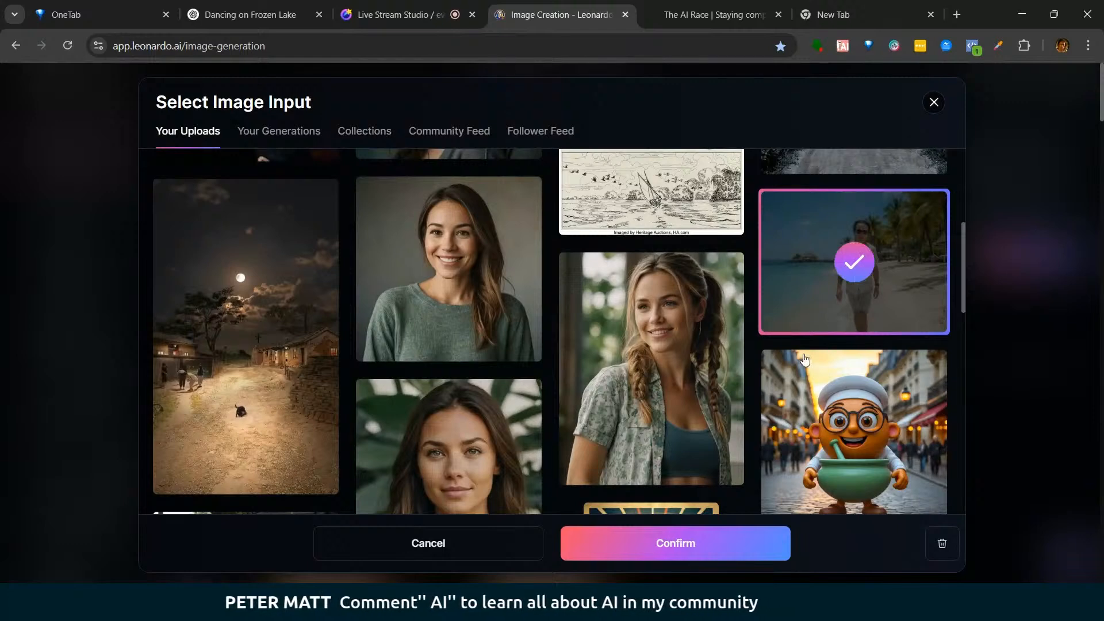
pyautogui.click(661, 553)
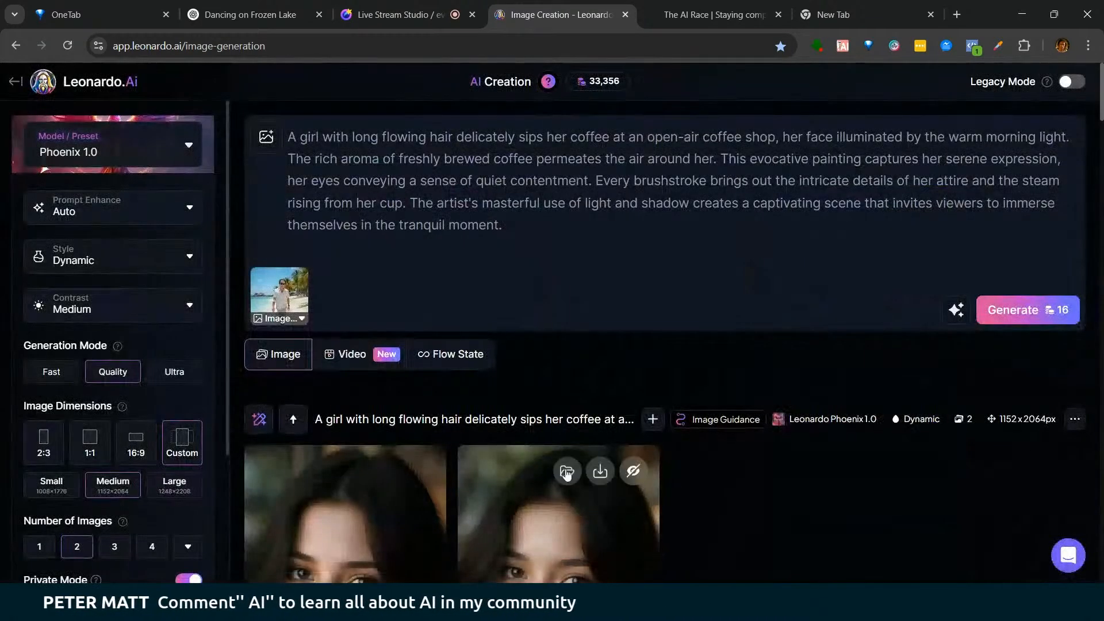
# Step: Replace the whole prompt with "a man walking in newyork 7th avenue"
pyautogui.moveTo(502, 227); pyautogui.dragTo(260, 150)
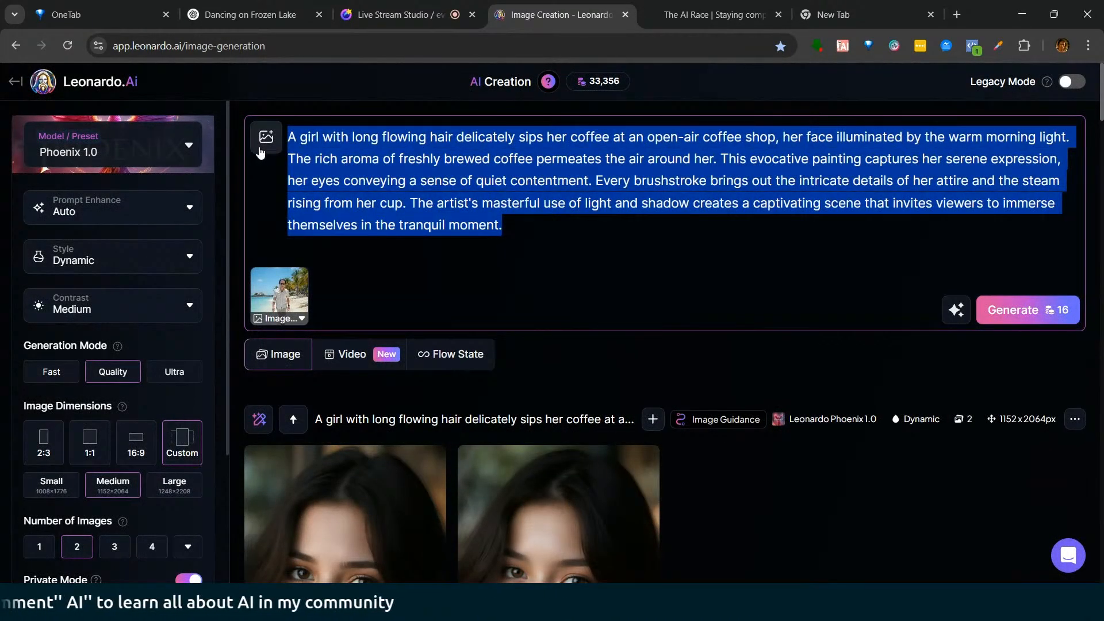
pyautogui.write('a man walking in  newyork')
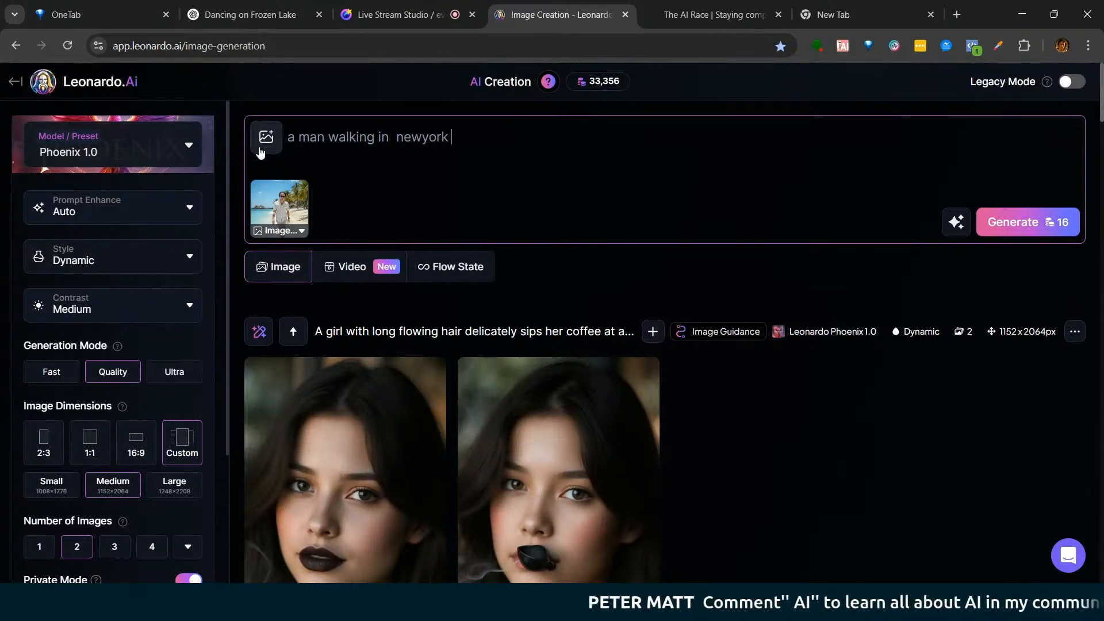
pyautogui.write('7')
pyautogui.write('avenue')
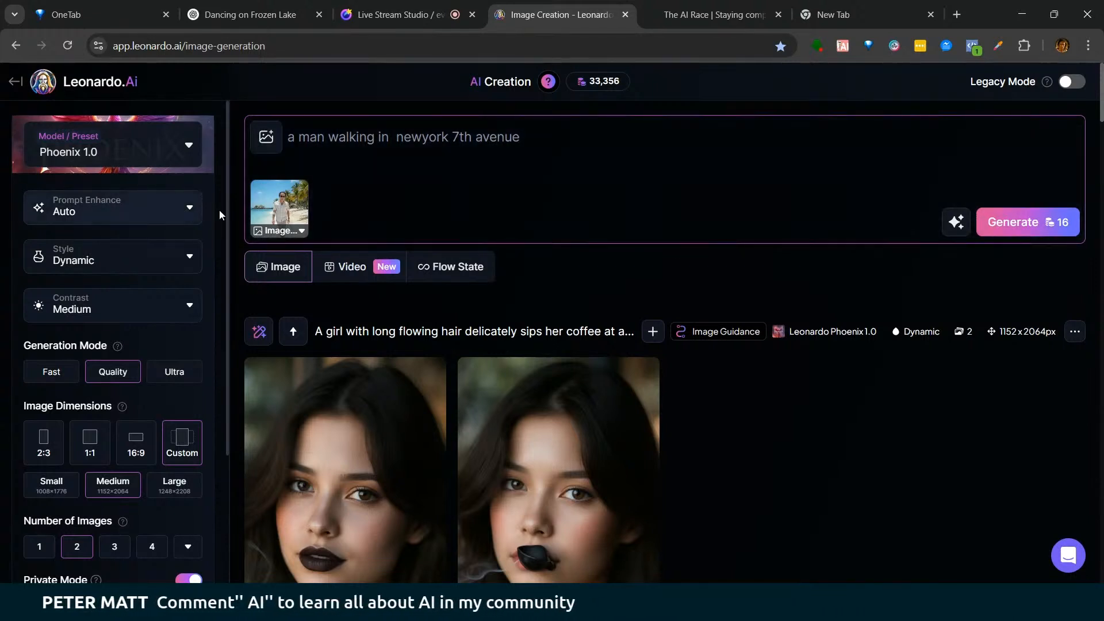
# Step: Generate two images from the New York prompt with the beach photo reference at 0.48 strength and review both images
pyautogui.click(273, 213)
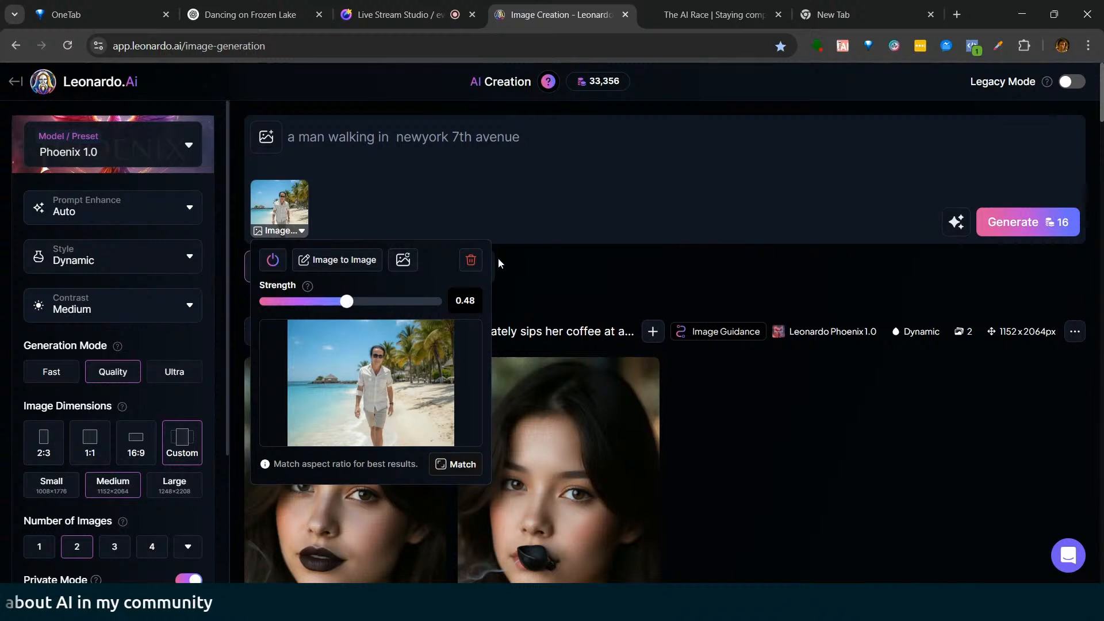
pyautogui.click(599, 211)
pyautogui.click(1004, 224)
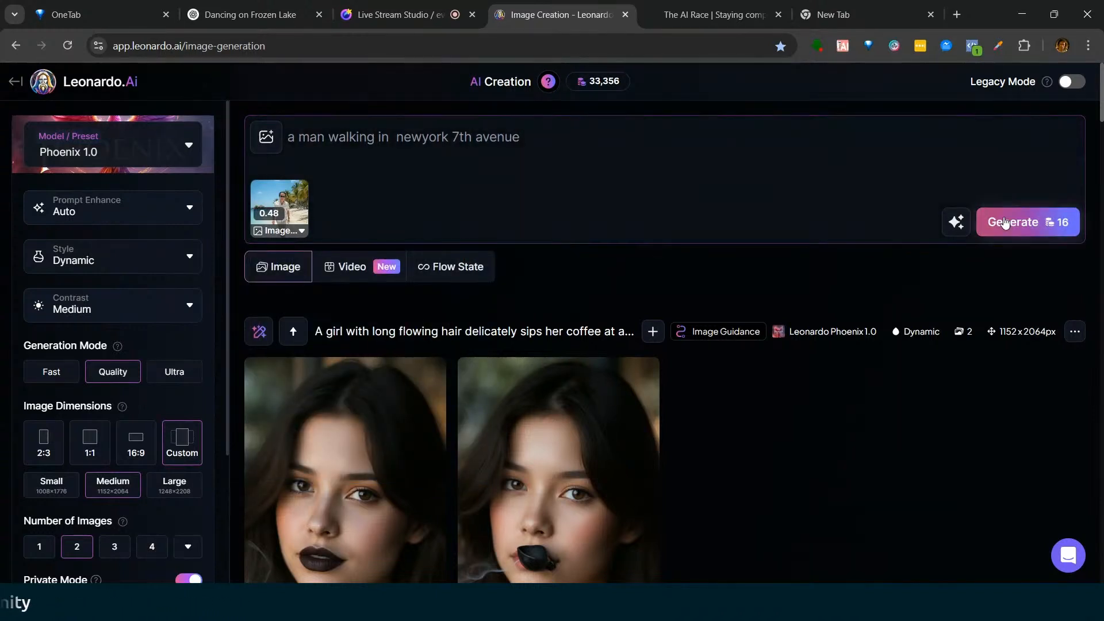
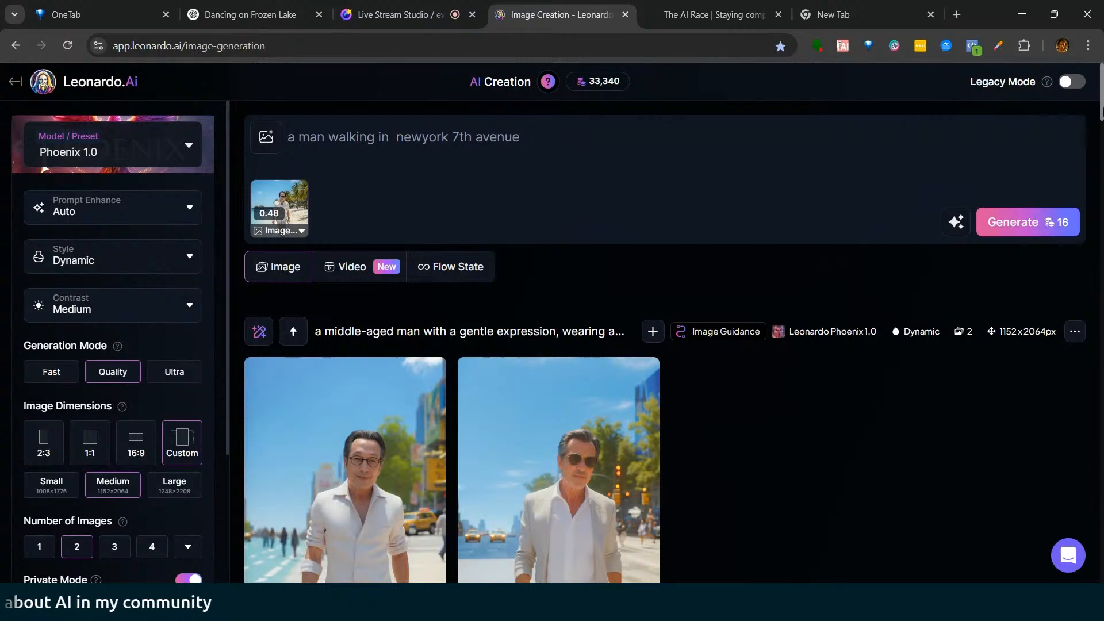
pyautogui.scroll(-1, 661, 345)
pyautogui.scroll(-3, 661, 345)
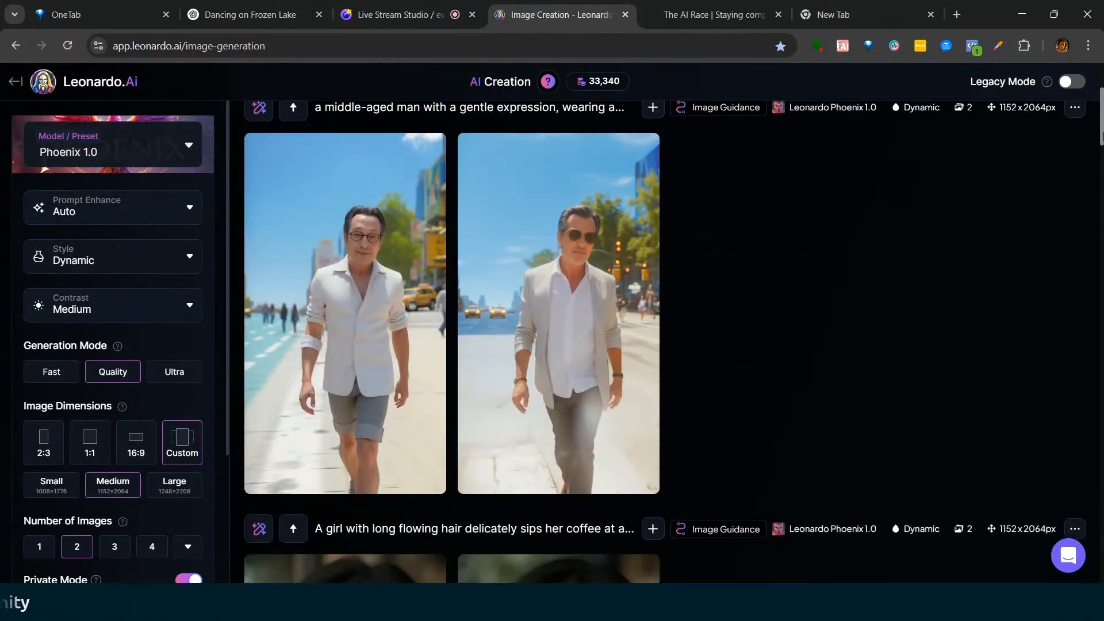
pyautogui.scroll(2, 661, 345)
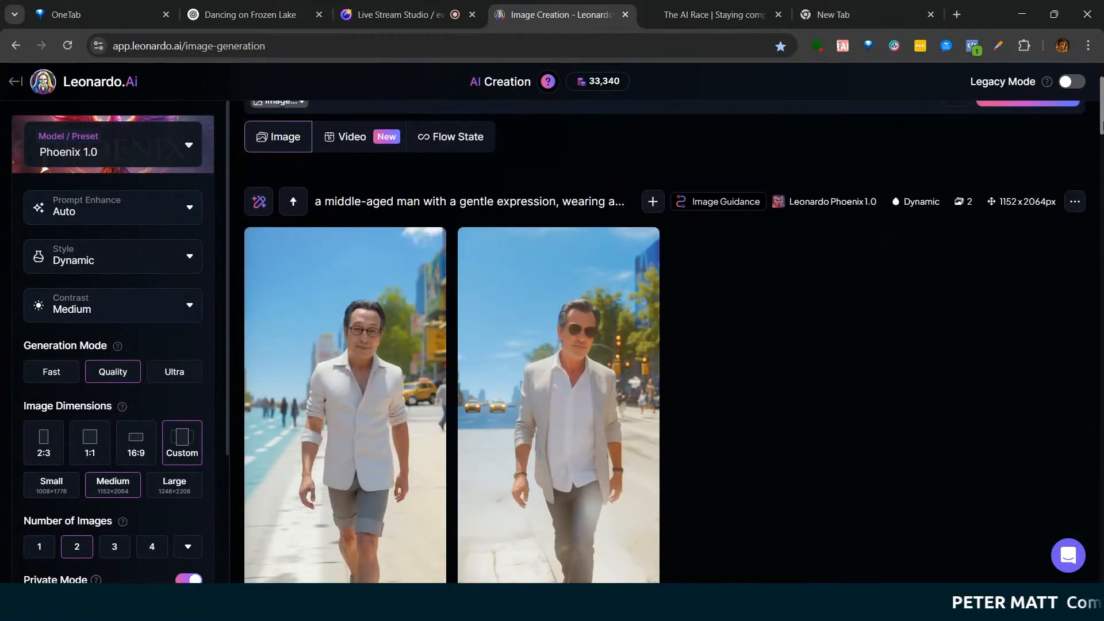
pyautogui.scroll(2, 661, 345)
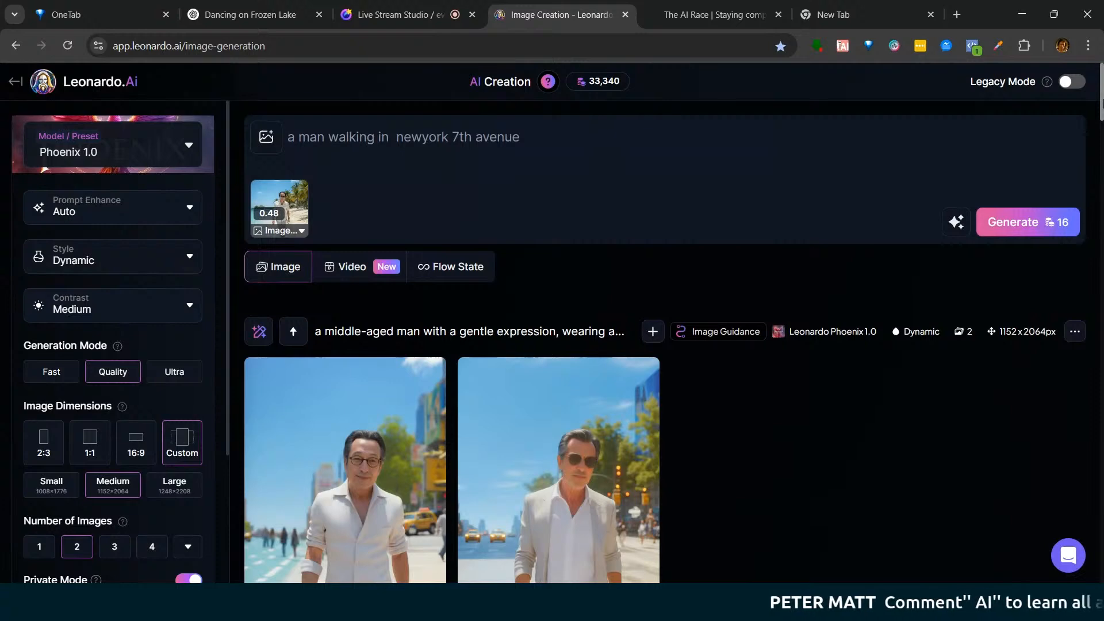
# Step: Set the beach photo reference's strength to 0.75 and look over the images generated so far
pyautogui.click(299, 231)
pyautogui.moveTo(354, 309); pyautogui.dragTo(411, 299)
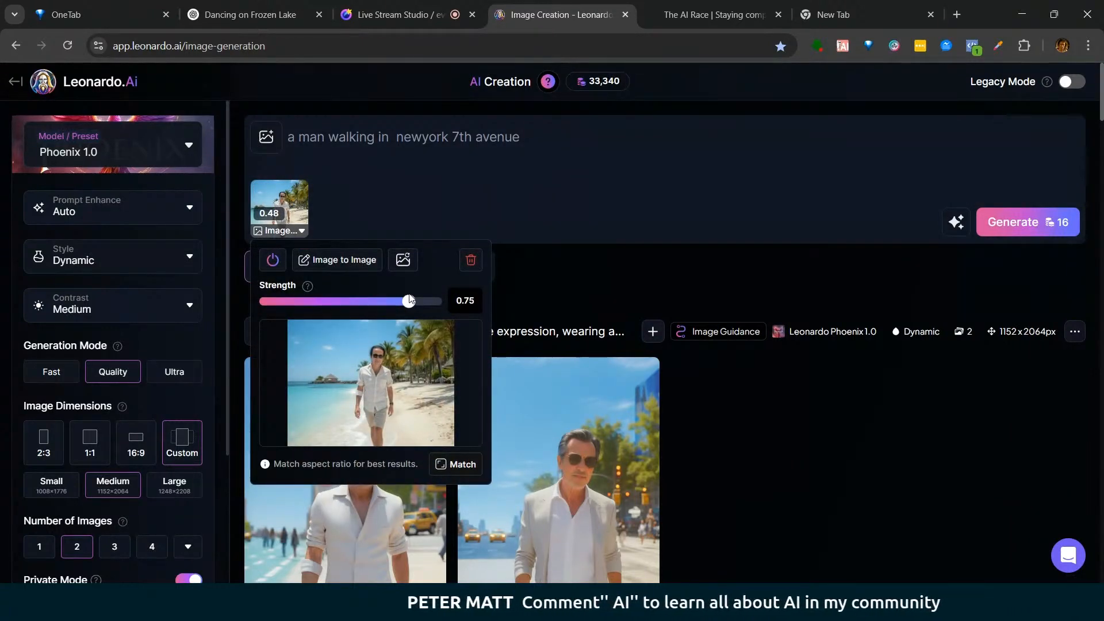
pyautogui.click(562, 295)
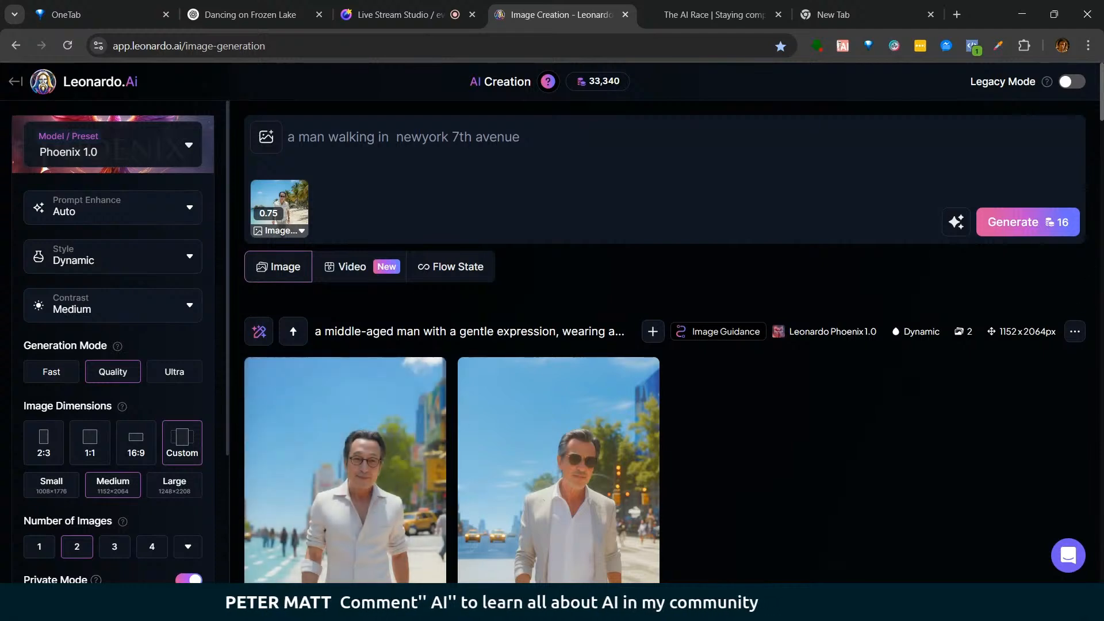
pyautogui.scroll(-3, 661, 345)
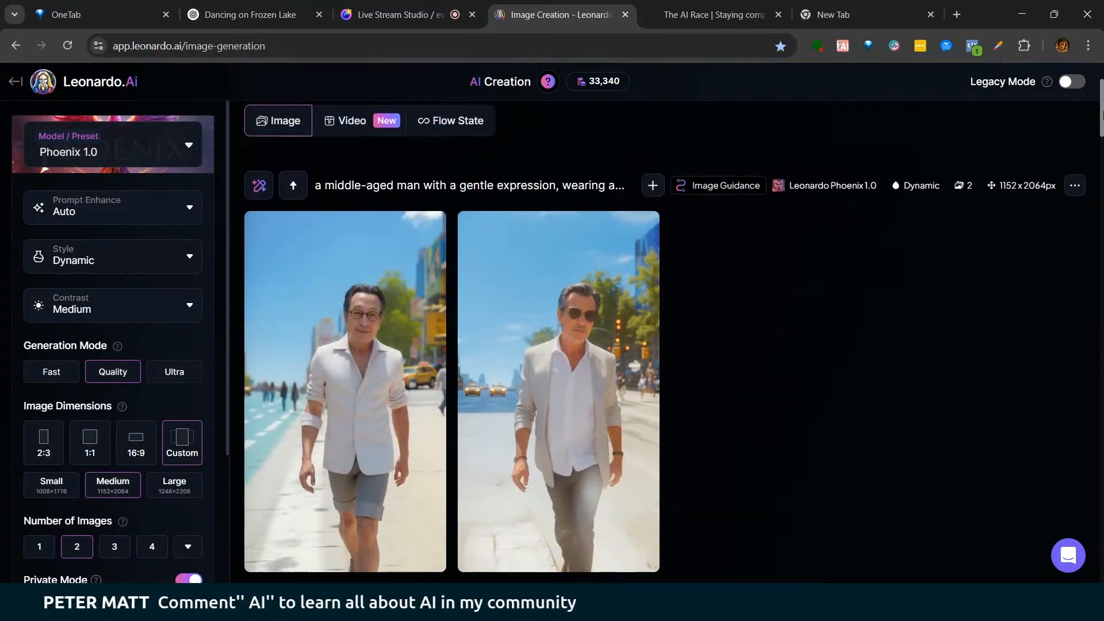
pyautogui.scroll(-5, 609, 345)
pyautogui.scroll(8, 610, 230)
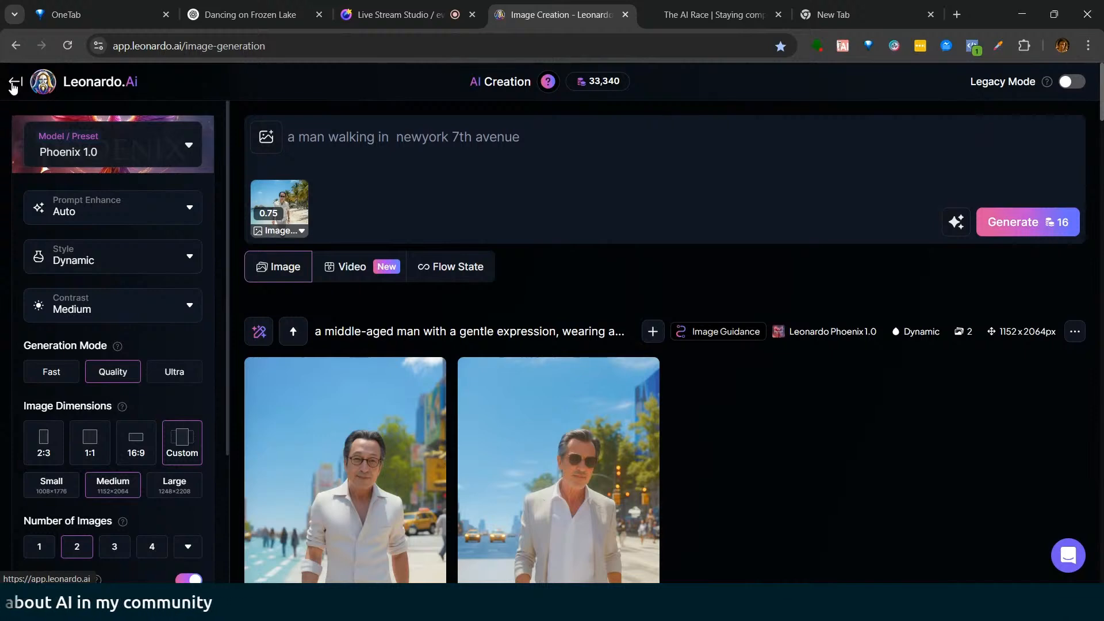
# Step: Open the Canvas Editor and place the generated image of the woman dancing on the frozen lake at sunset on the canvas
pyautogui.click(13, 86)
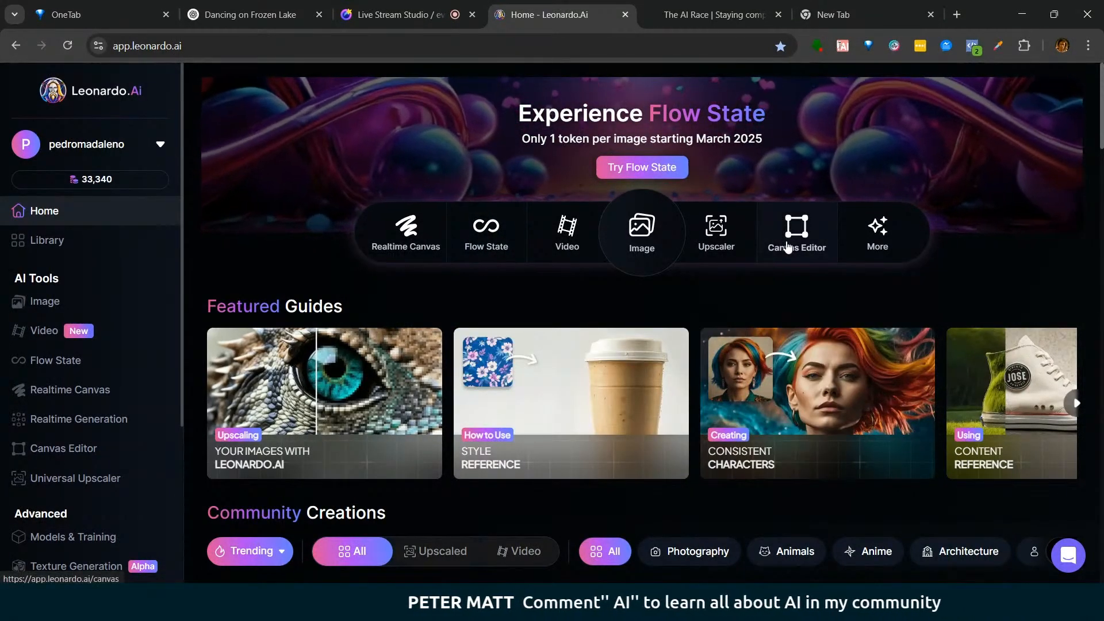
pyautogui.click(801, 232)
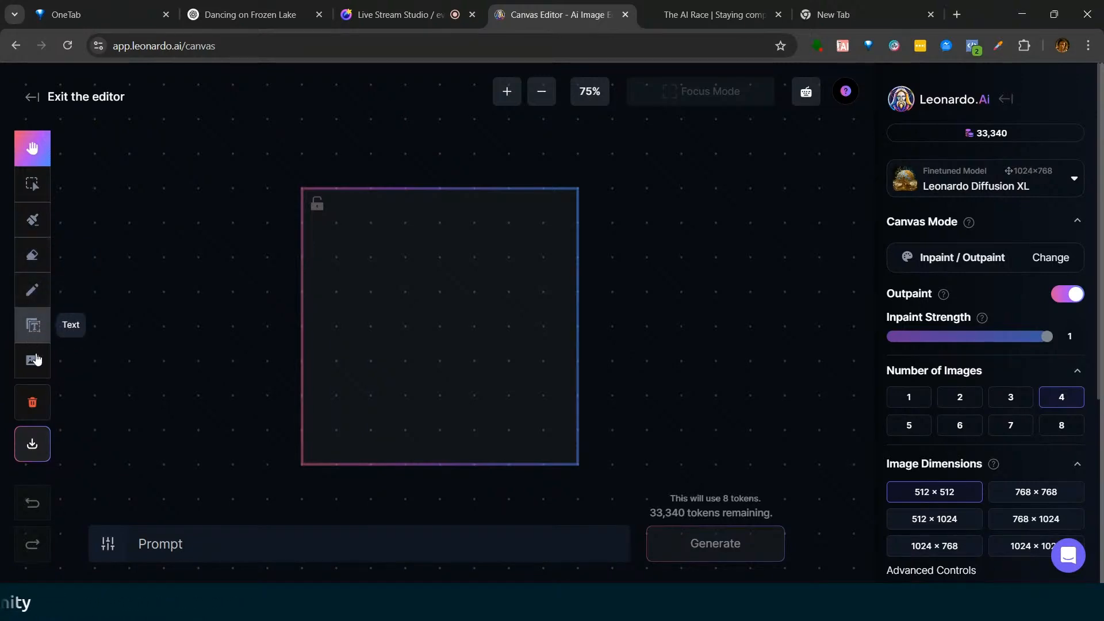
pyautogui.click(33, 362)
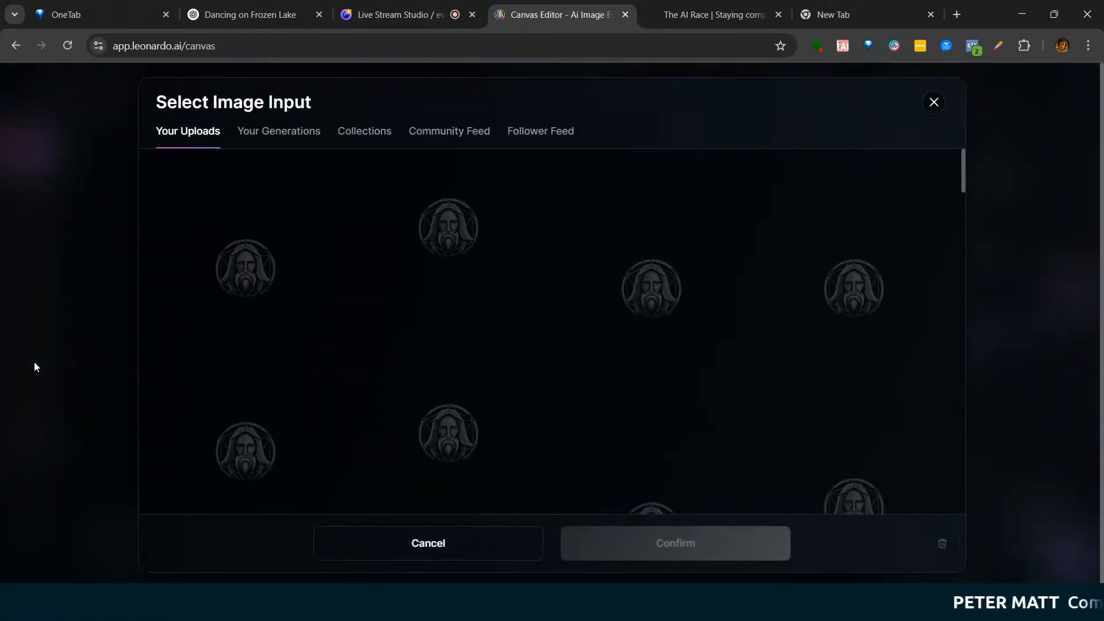
pyautogui.click(280, 132)
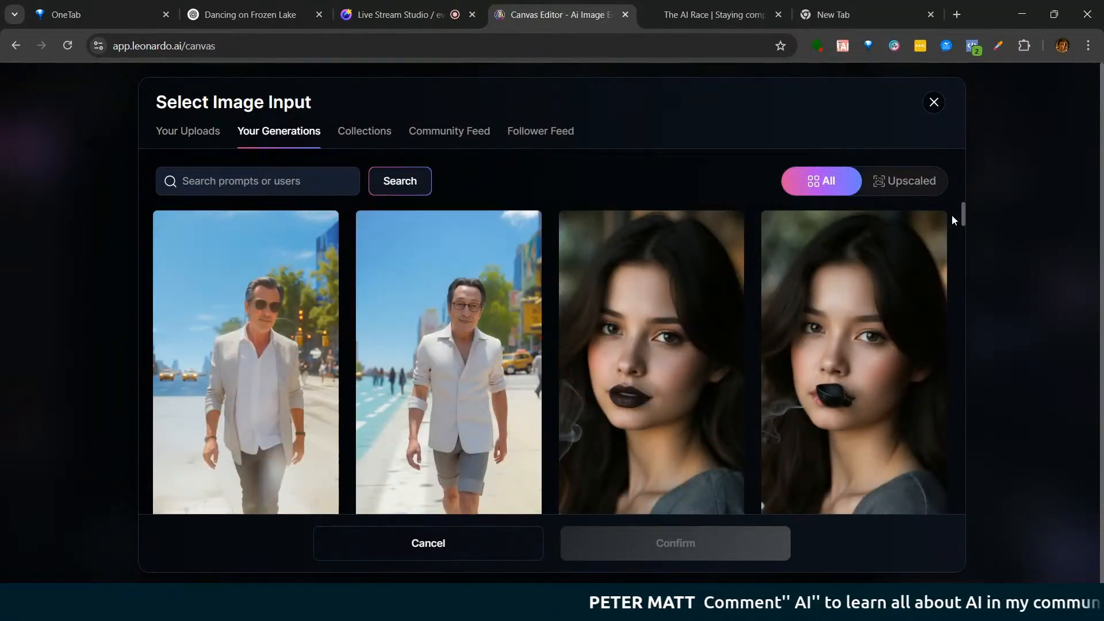
pyautogui.moveTo(963, 214); pyautogui.dragTo(964, 240)
pyautogui.scroll(-1, 772, 321)
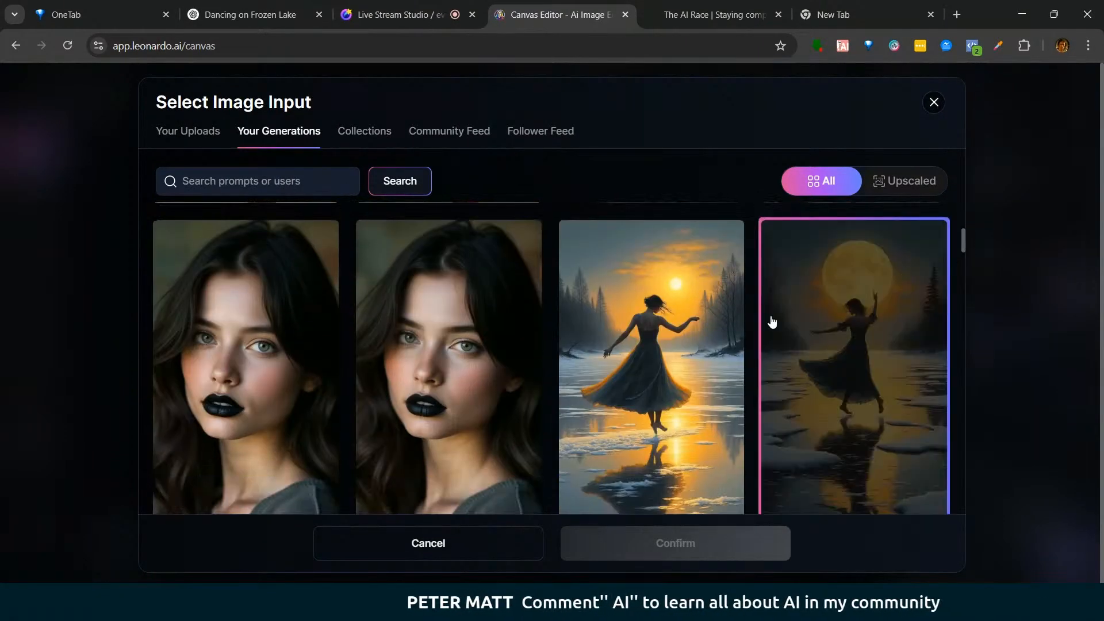
pyautogui.click(647, 423)
pyautogui.click(603, 540)
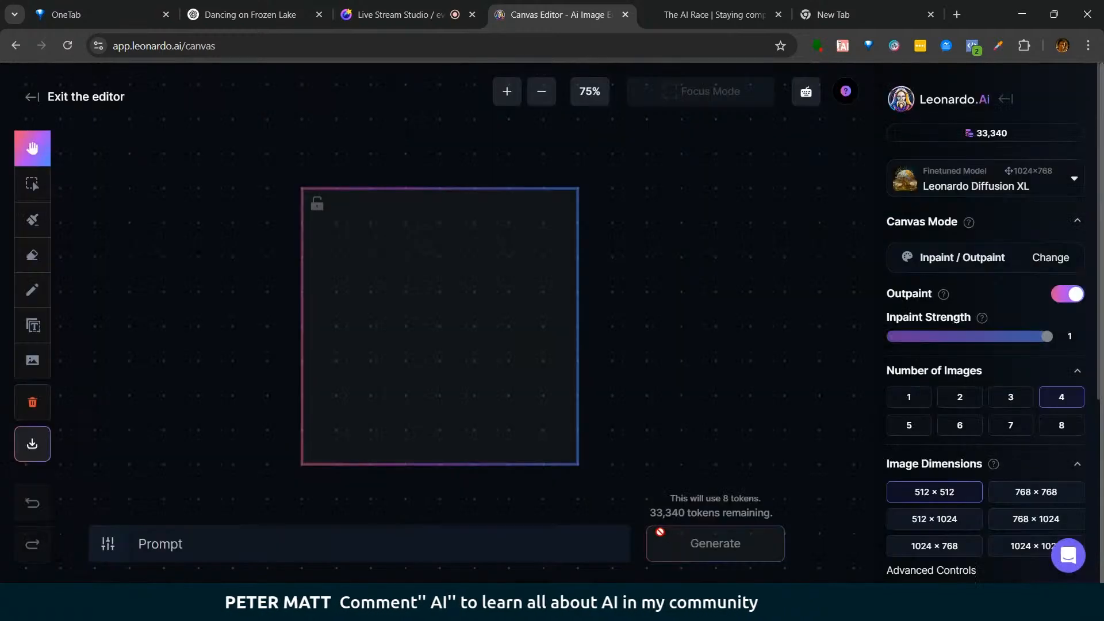
pyautogui.moveTo(408, 238); pyautogui.dragTo(400, 269)
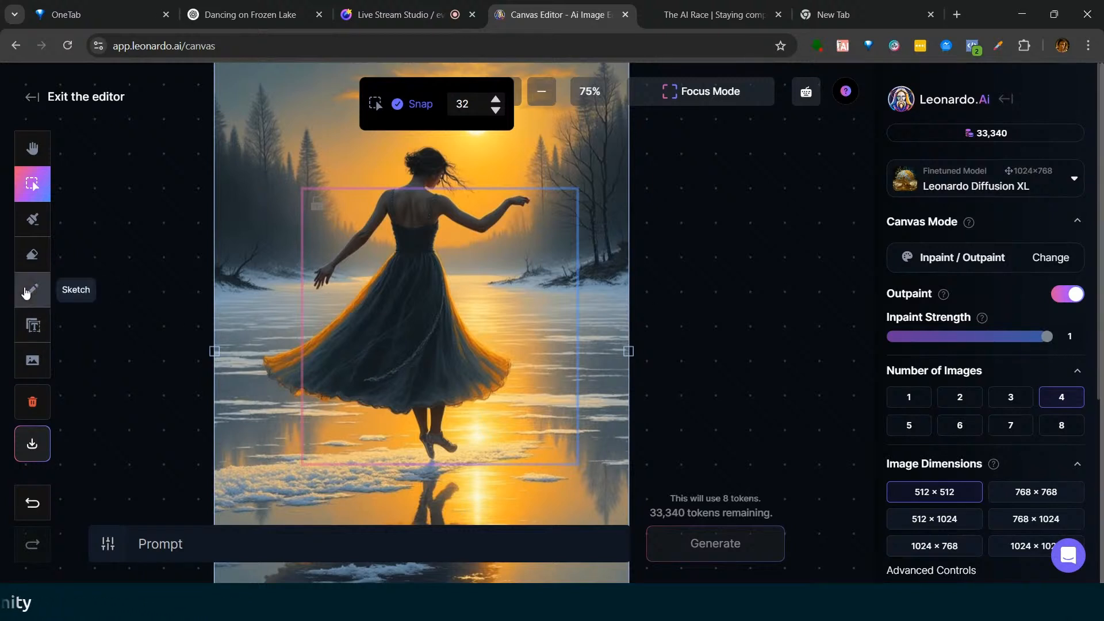
# Step: Sketch a thick white stroke over the dancer's upper body and arm with the brush size at 165
pyautogui.click(51, 296)
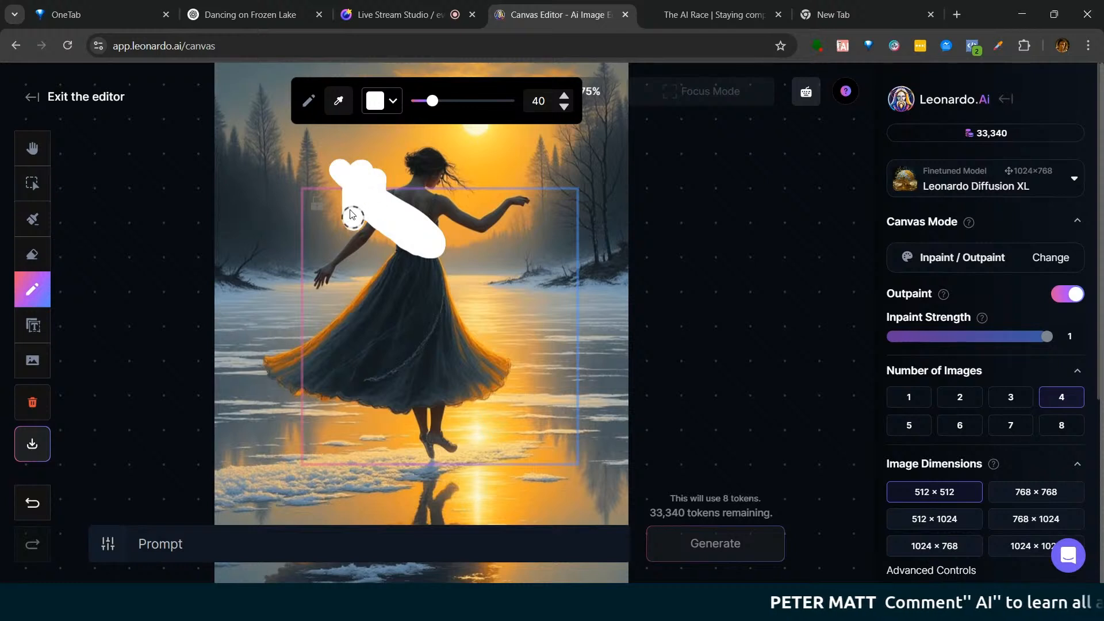
pyautogui.moveTo(431, 103); pyautogui.dragTo(496, 101)
pyautogui.moveTo(339, 195); pyautogui.dragTo(415, 235)
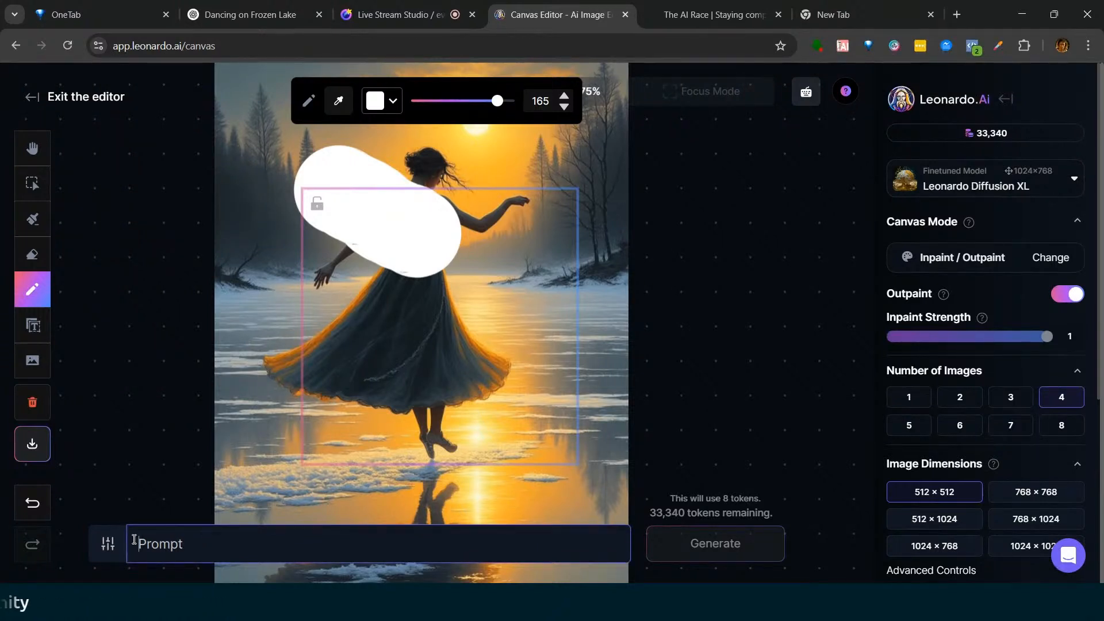
# Step: Enter "she is taking a coffee" as the canvas prompt
pyautogui.write('she is')
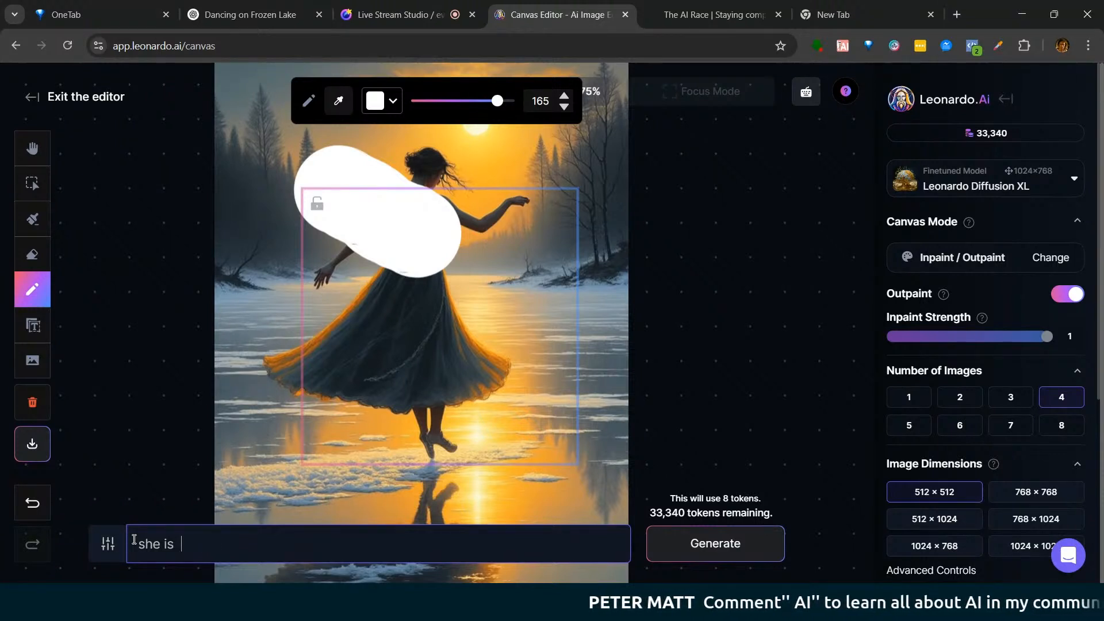
pyautogui.write('taking a coffee')
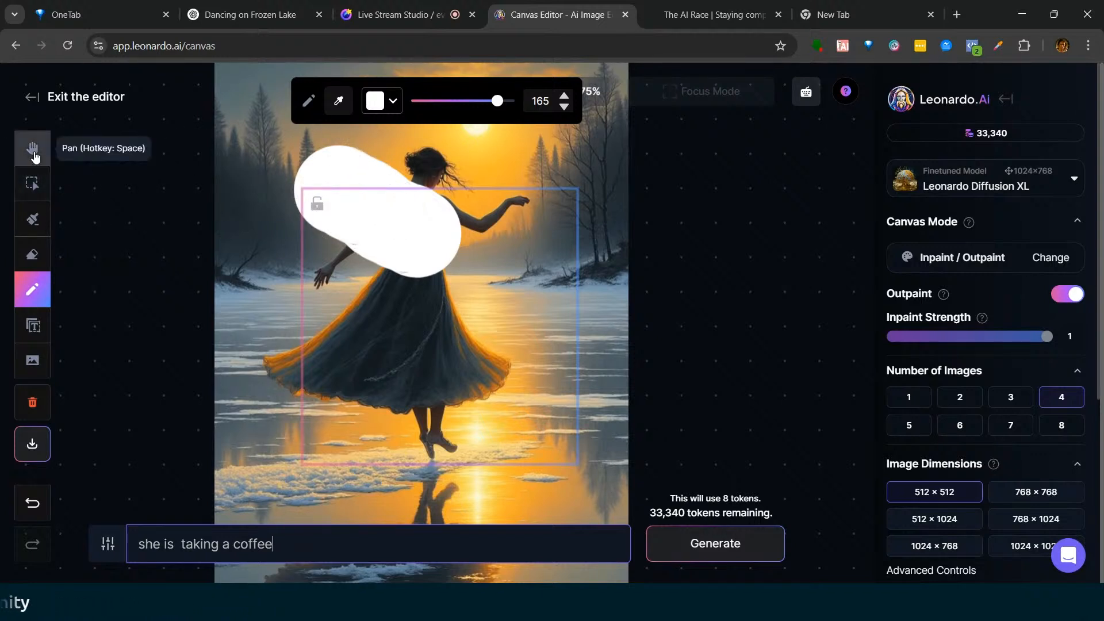
# Step: Set the eraser size to 13 and undo the white sketch strokes over the dancer
pyautogui.click(38, 262)
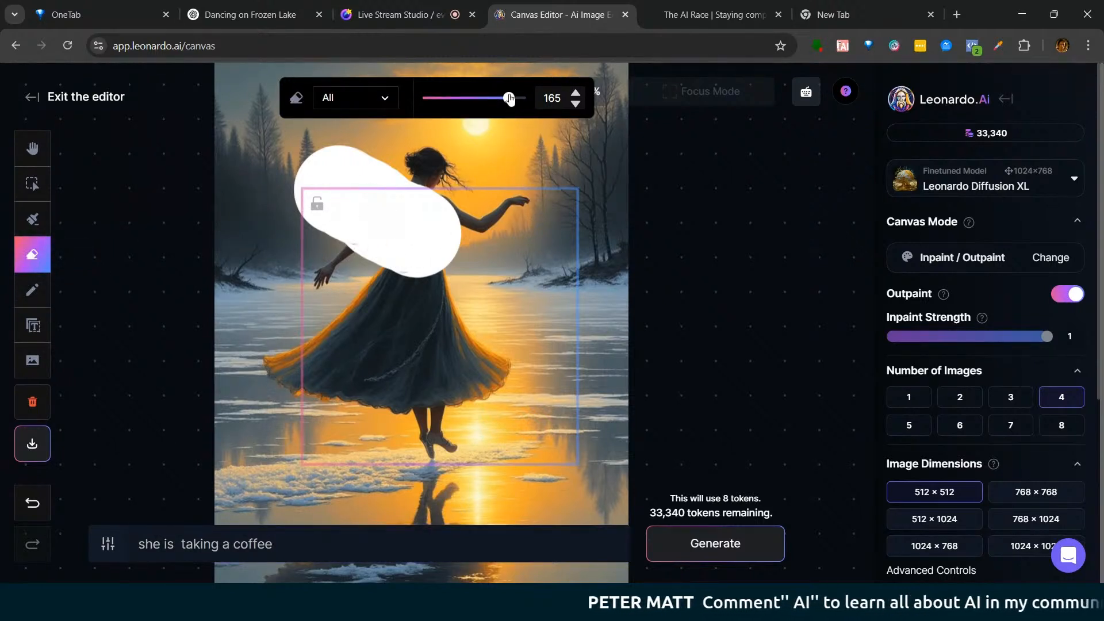
pyautogui.click(431, 104)
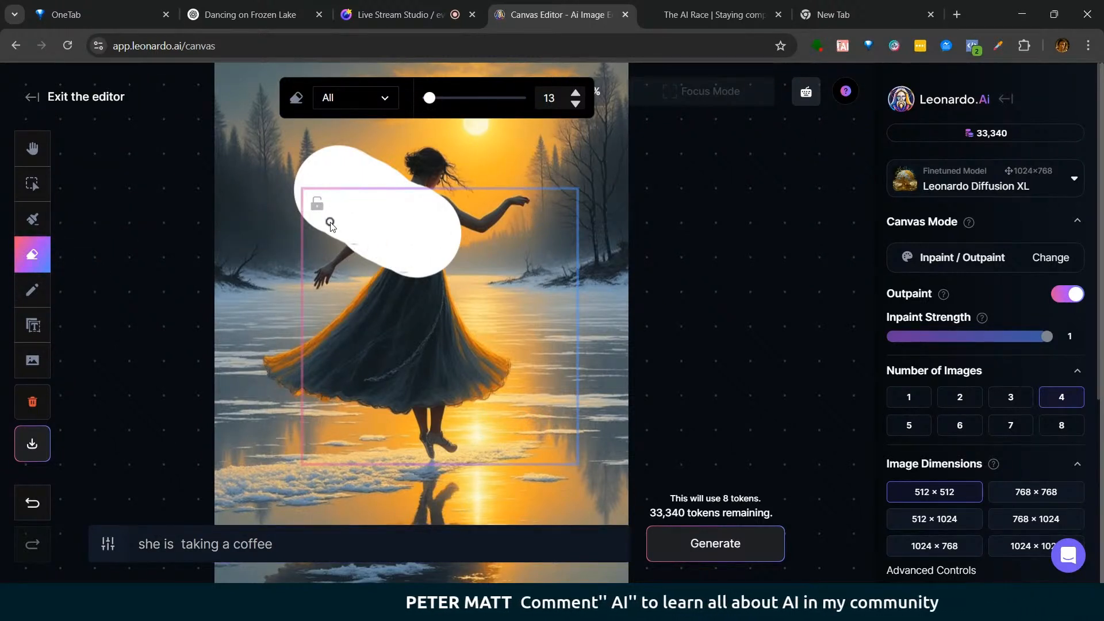
pyautogui.hotkey('ctrl', 'z')
pyautogui.hotkey('ctrl', 'z')
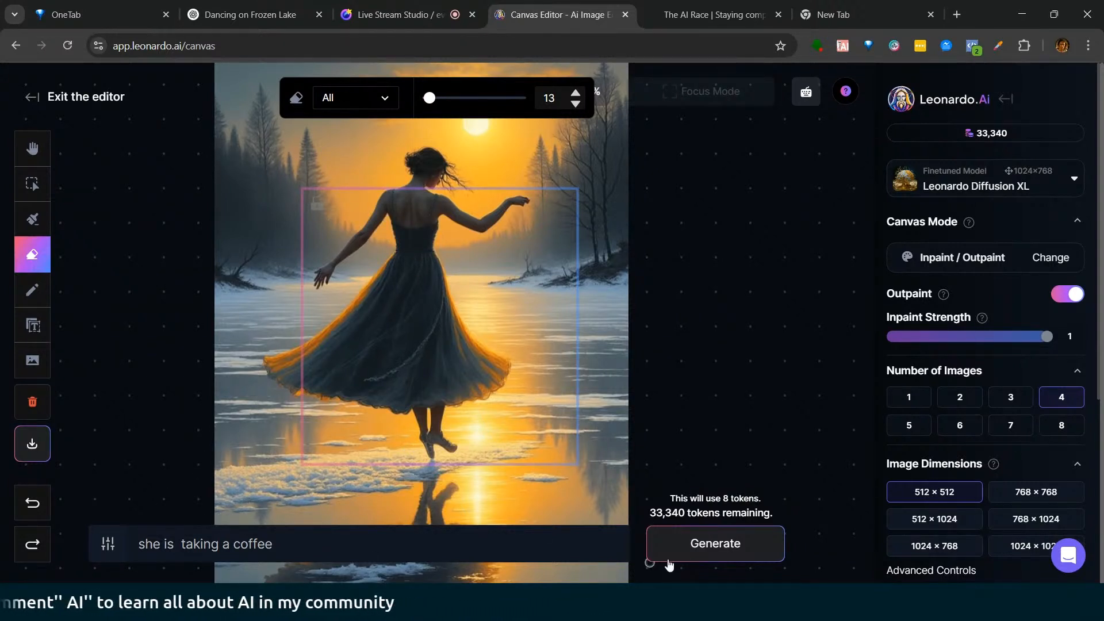
# Step: Generate four 512 × 512 canvas variations of the dancer from the coffee prompt, check the first, and exit the Canvas Editor
pyautogui.click(720, 546)
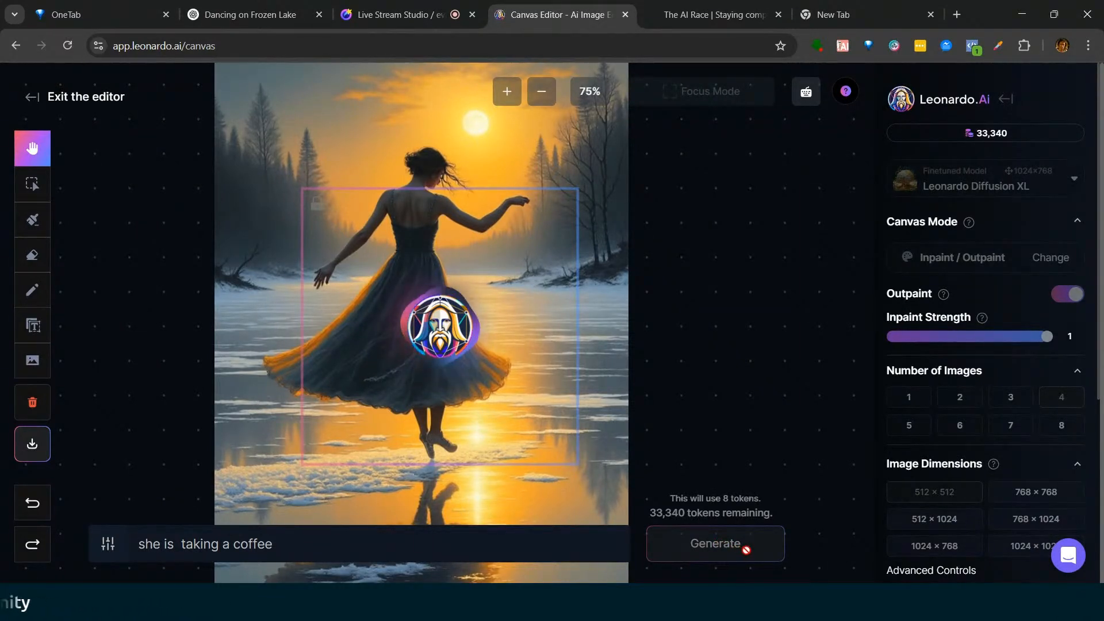
pyautogui.moveTo(473, 359)
pyautogui.mouseDown()
pyautogui.moveTo(475, 386)
pyautogui.moveTo(462, 346)
pyautogui.mouseUp()
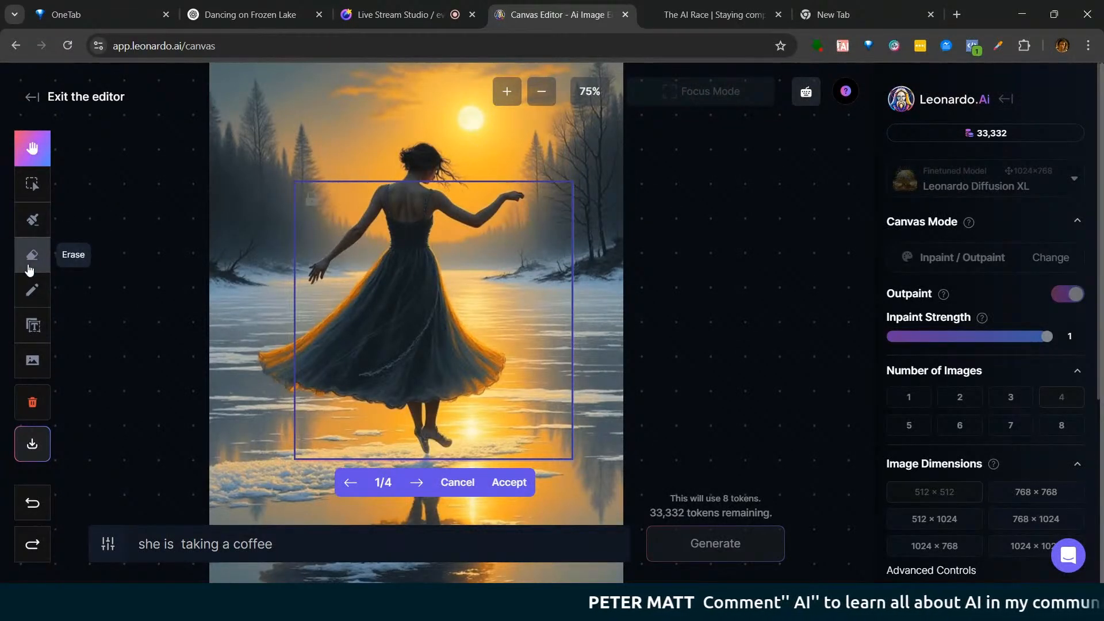
pyautogui.click(36, 299)
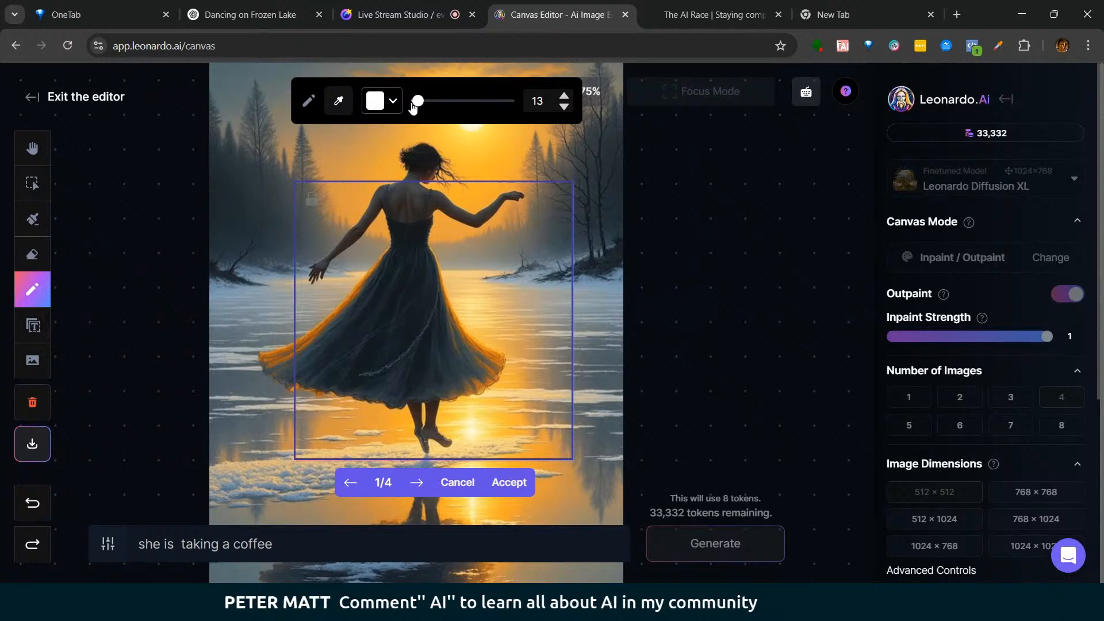
pyautogui.click(38, 105)
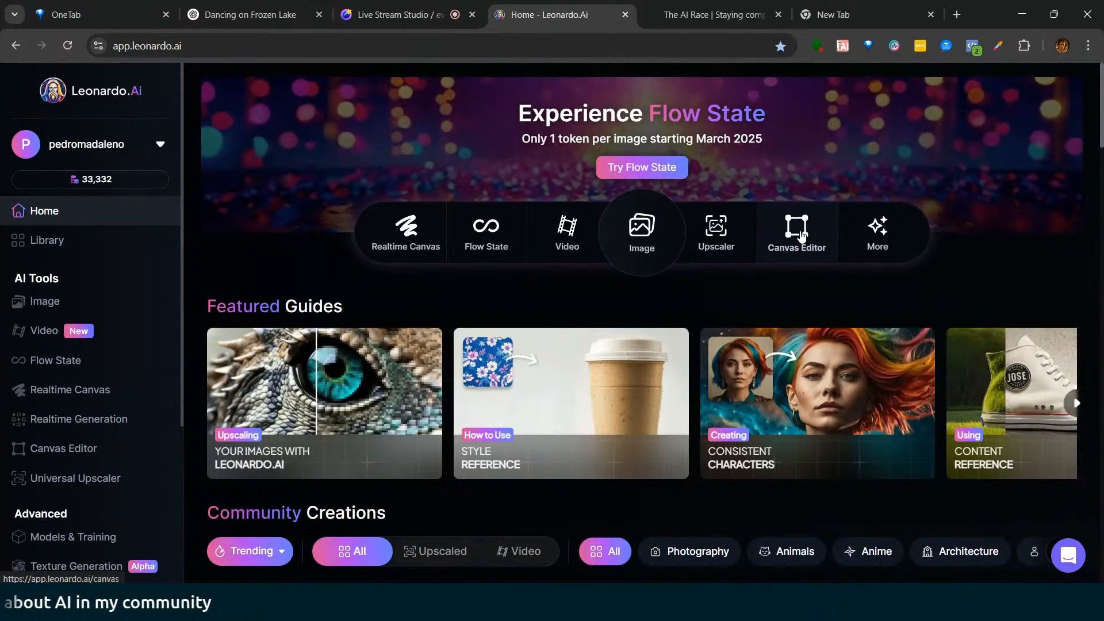
# Step: Open Realtime Canvas and add the generated image of the woman dancing at sunset as the drawing input
pyautogui.click(403, 227)
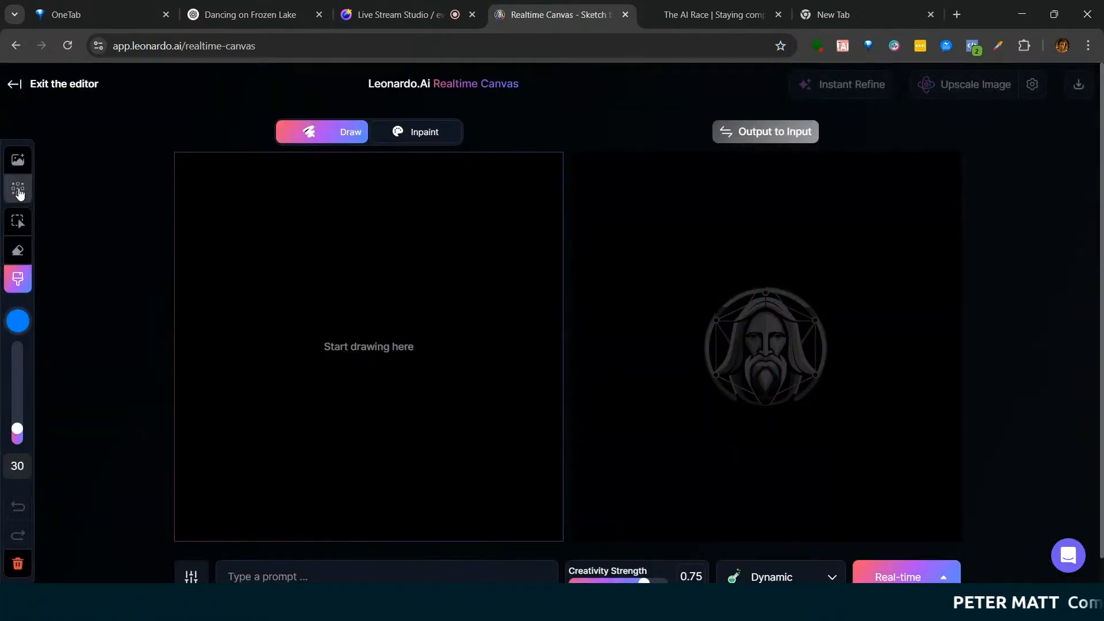
pyautogui.click(22, 168)
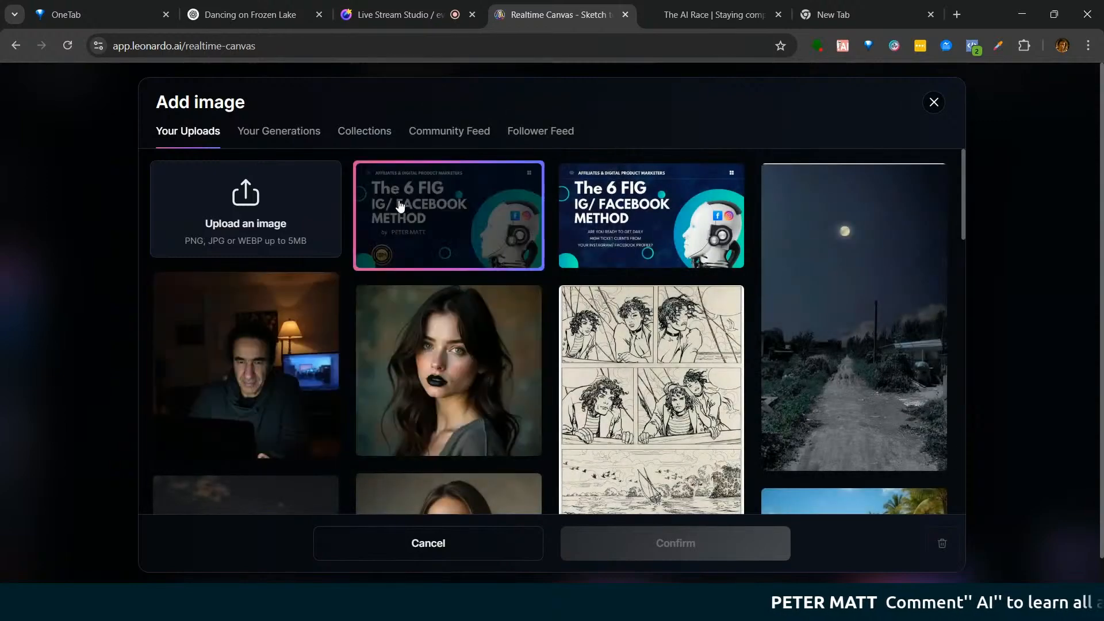
pyautogui.click(288, 132)
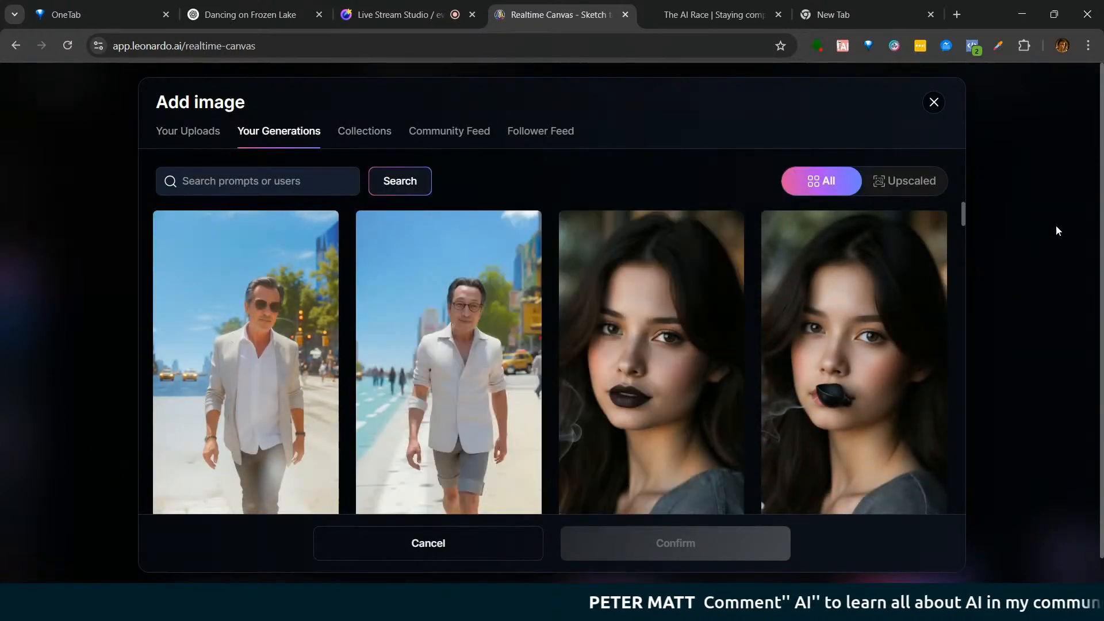
pyautogui.moveTo(963, 219); pyautogui.dragTo(964, 248)
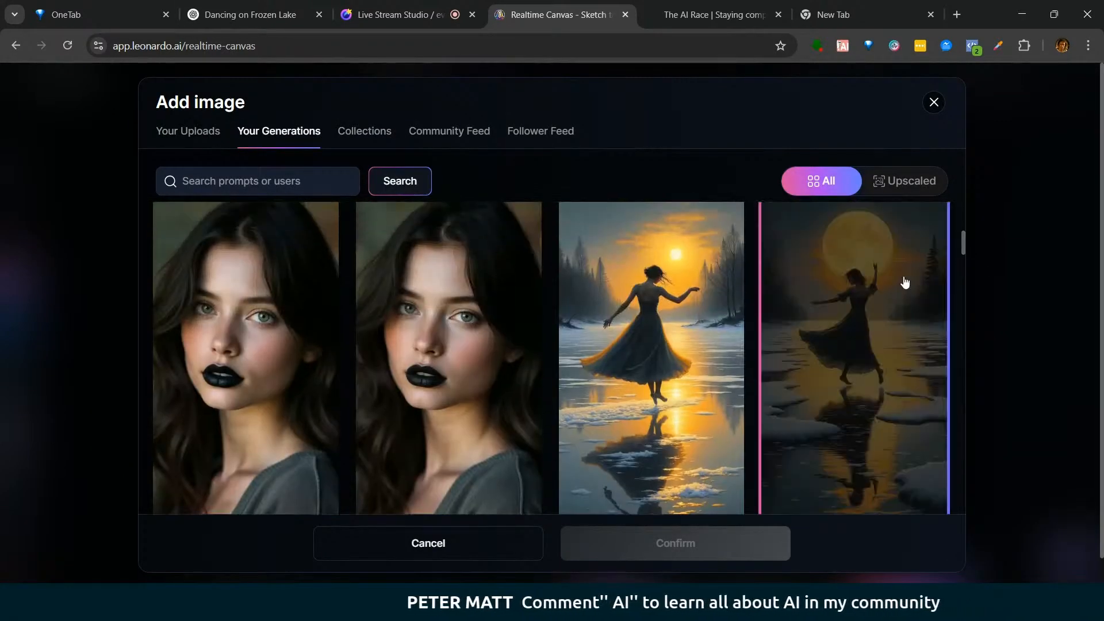
pyautogui.click(669, 318)
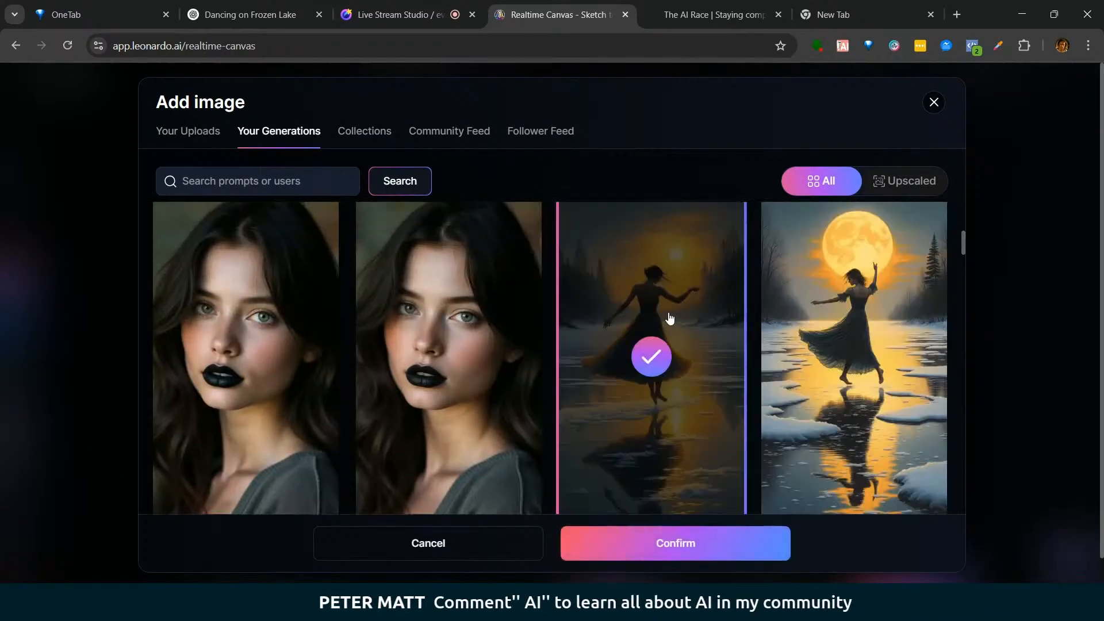
pyautogui.click(666, 541)
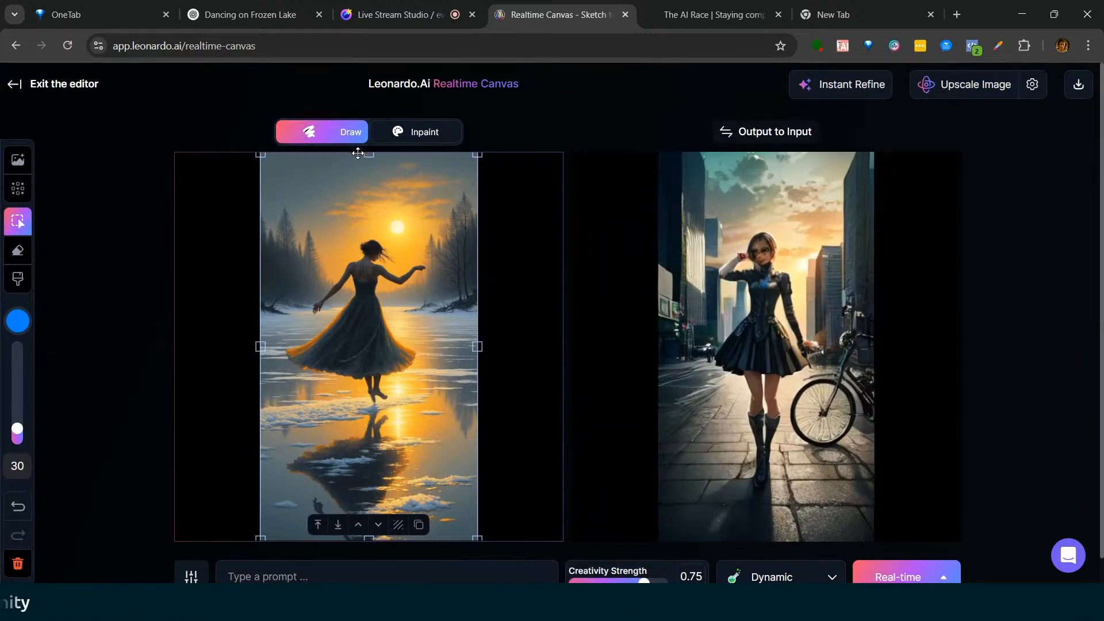
# Step: Switch the Realtime Canvas to Inpaint mode and back to Draw mode, confirming both mode changes
pyautogui.click(396, 133)
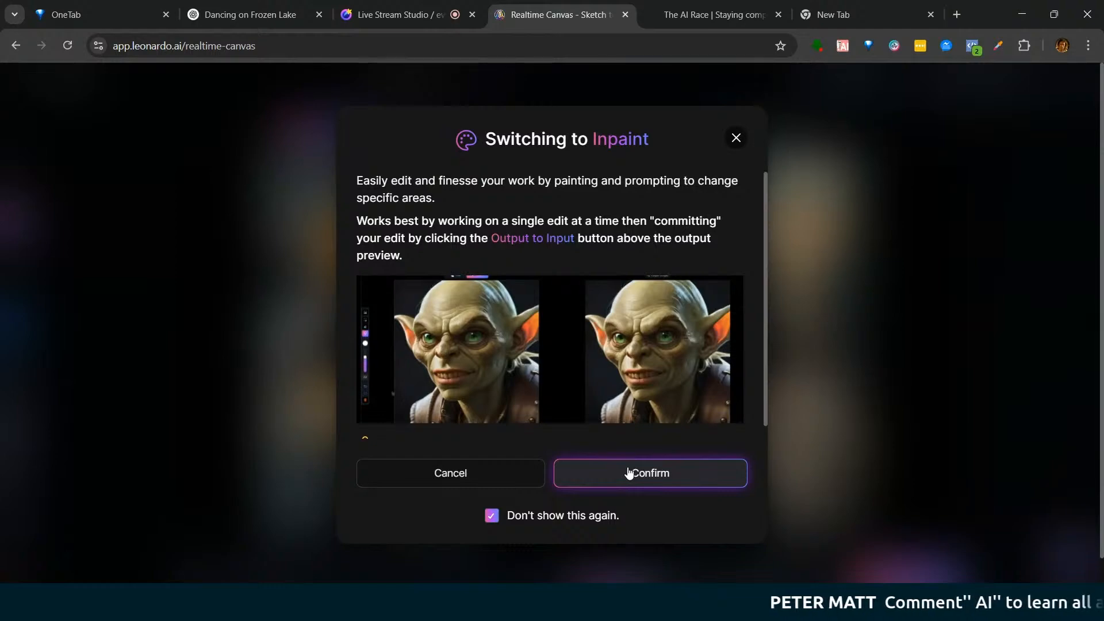
pyautogui.click(629, 472)
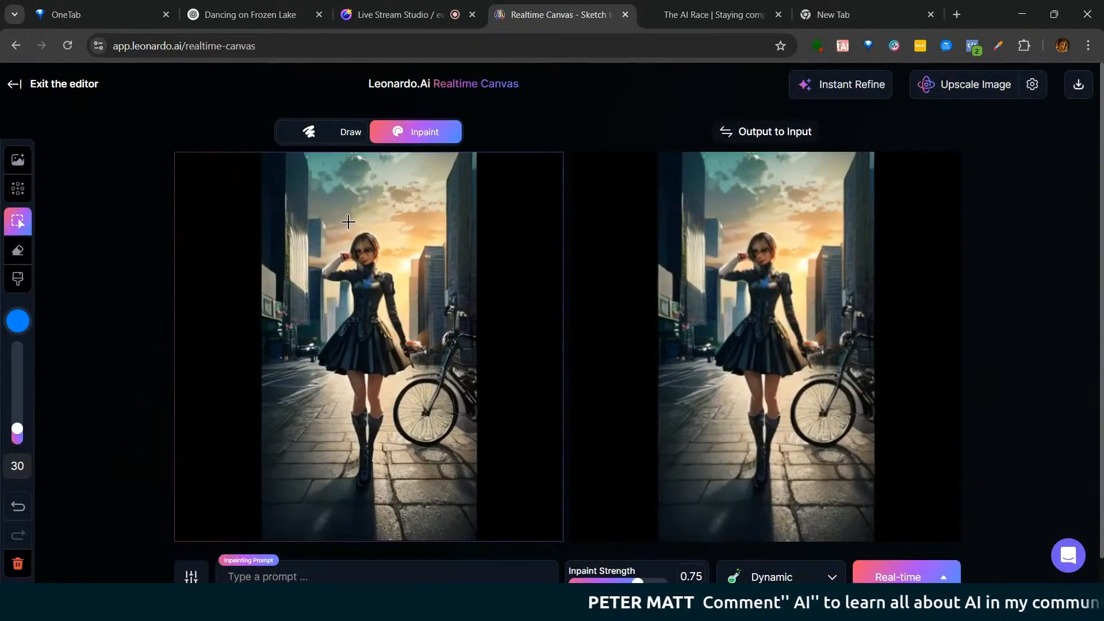
pyautogui.click(320, 131)
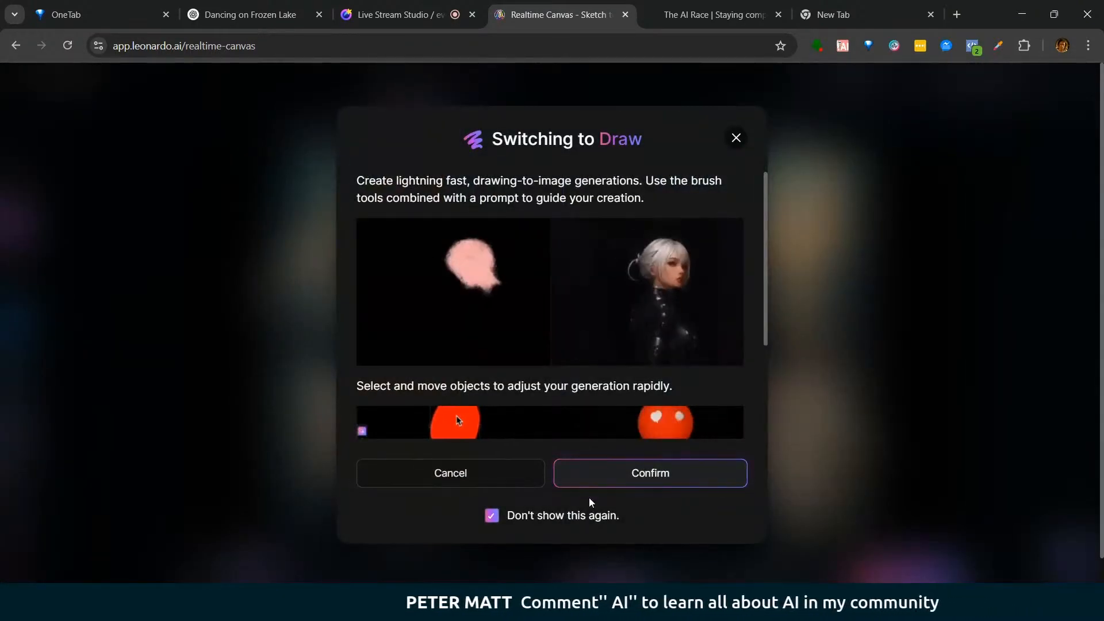
pyautogui.click(609, 481)
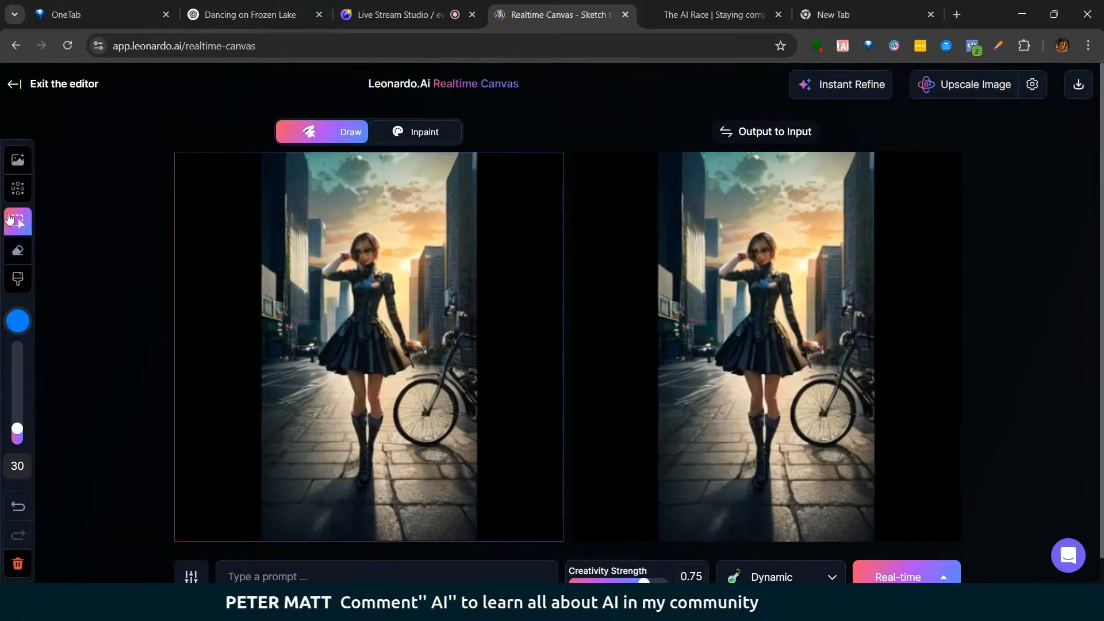
# Step: Add the generated image of the woman dancing at sunset to the drawing input again from the existing generations
pyautogui.click(18, 160)
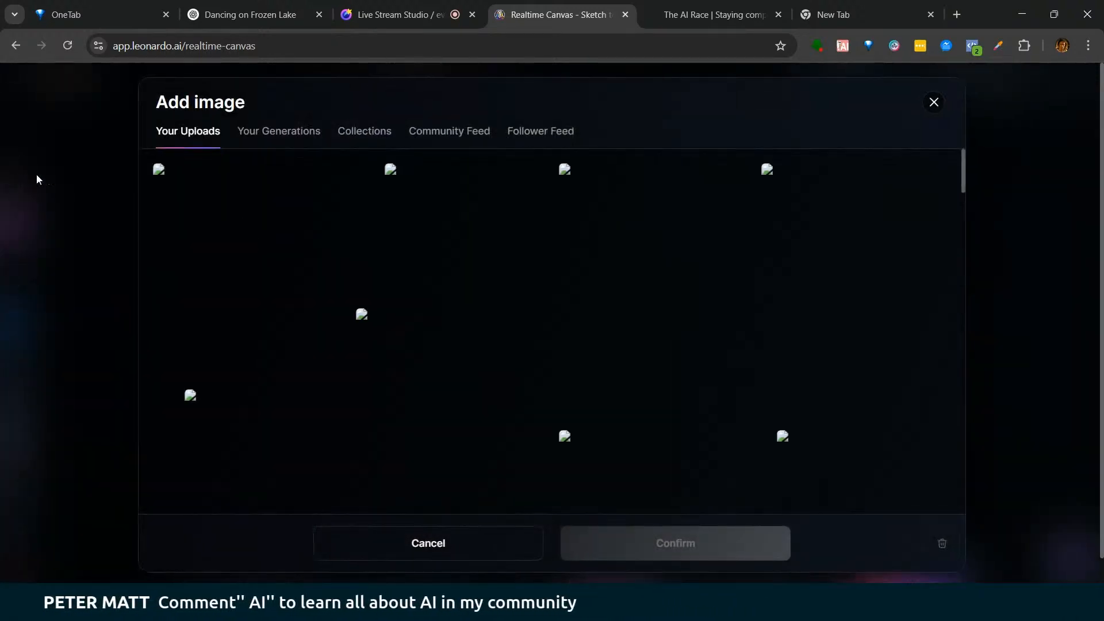
pyautogui.click(291, 137)
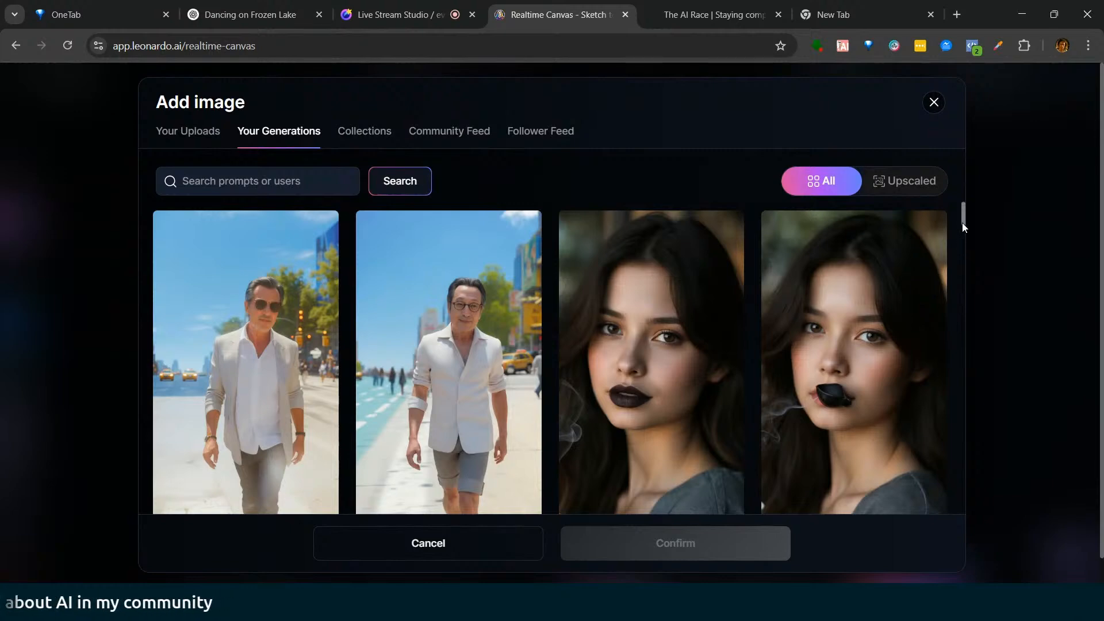
pyautogui.scroll(-4, 964, 230)
pyautogui.click(652, 409)
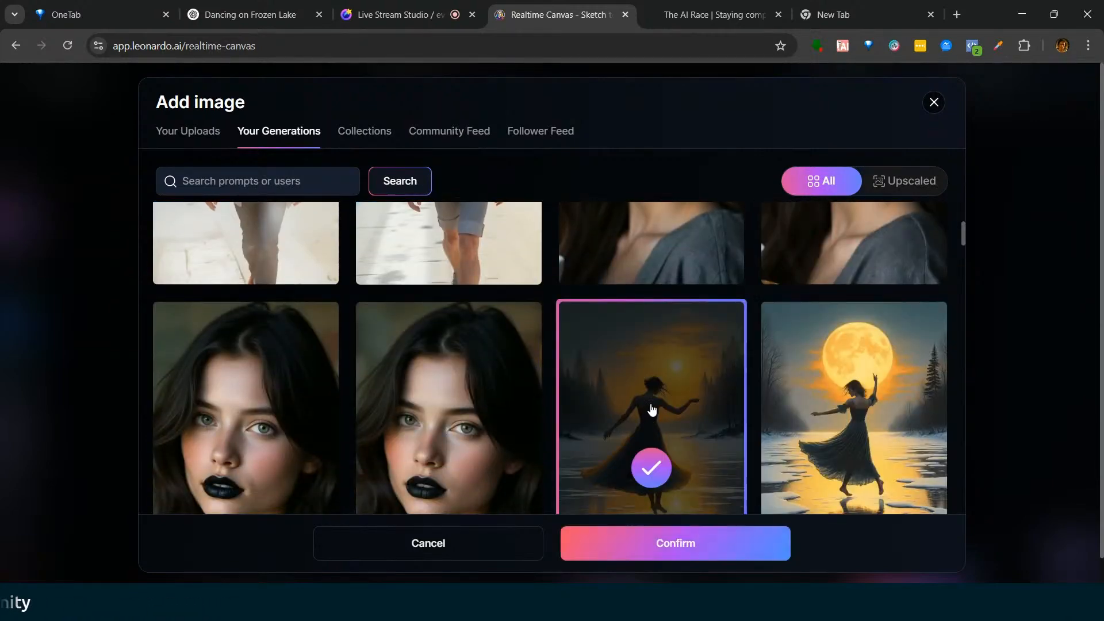
pyautogui.click(658, 540)
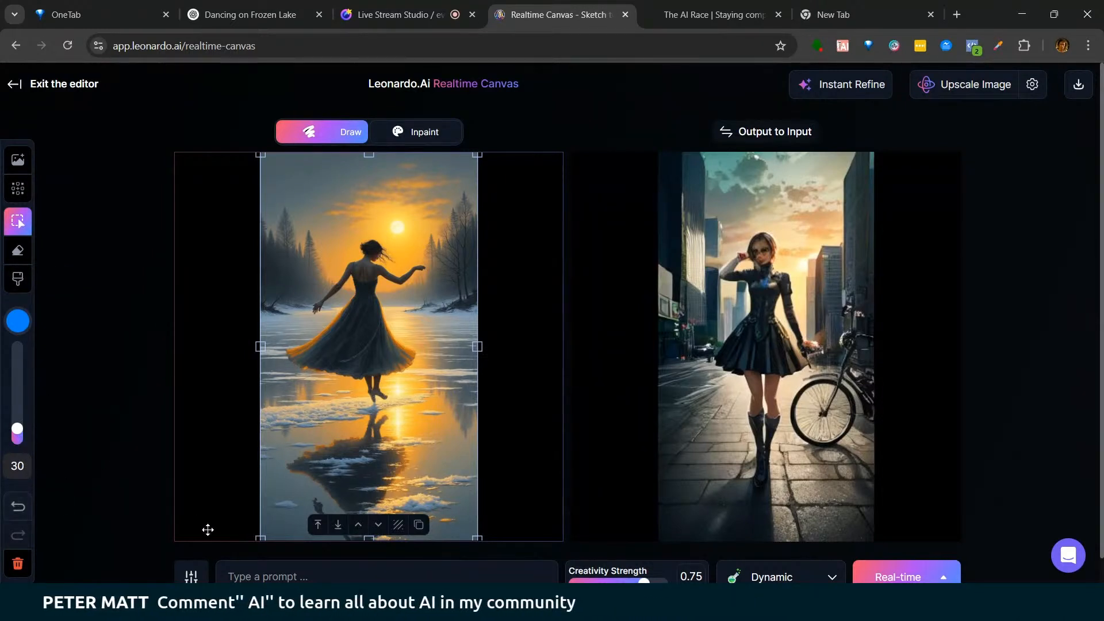
# Step: Try generating an image element over the dancer with the prompt "moving", and clear that prompt
pyautogui.click(18, 188)
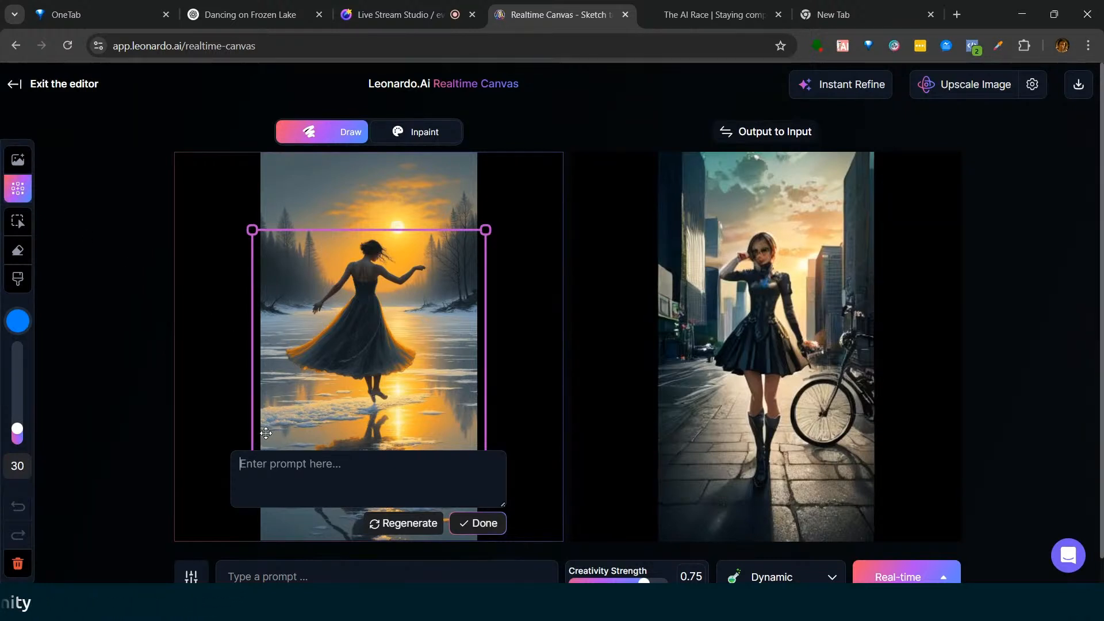
pyautogui.write('moving')
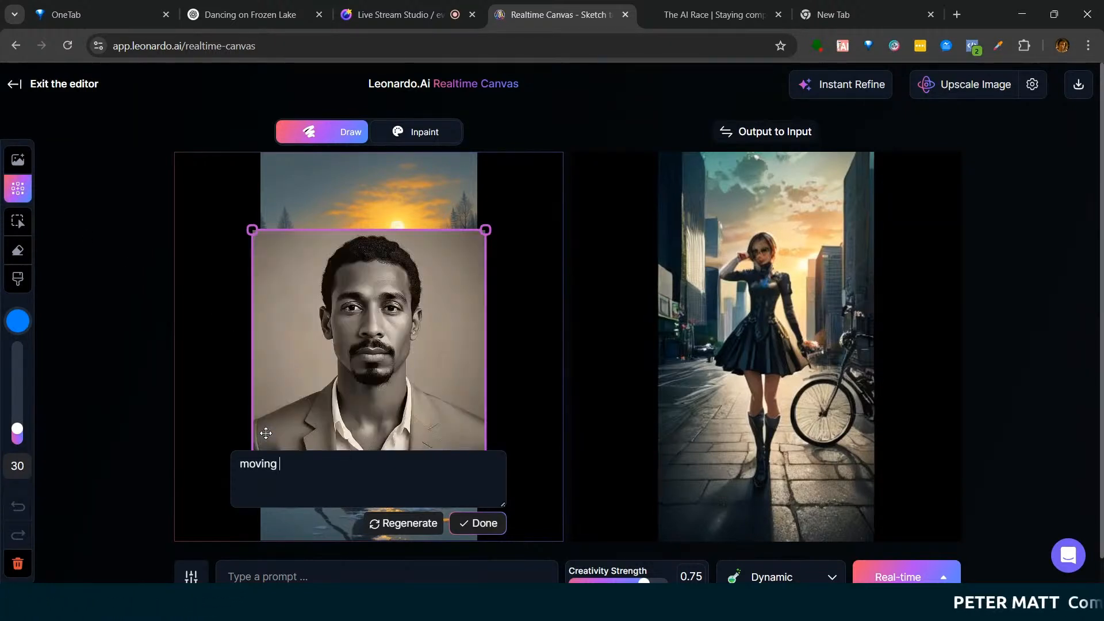
pyautogui.press('BackSpace')
pyautogui.press('BackSpace')
pyautogui.press('BackSpace')
pyautogui.press('BackSpace')
pyautogui.press('BackSpace')
pyautogui.press('BackSpace')
pyautogui.press('BackSpace')
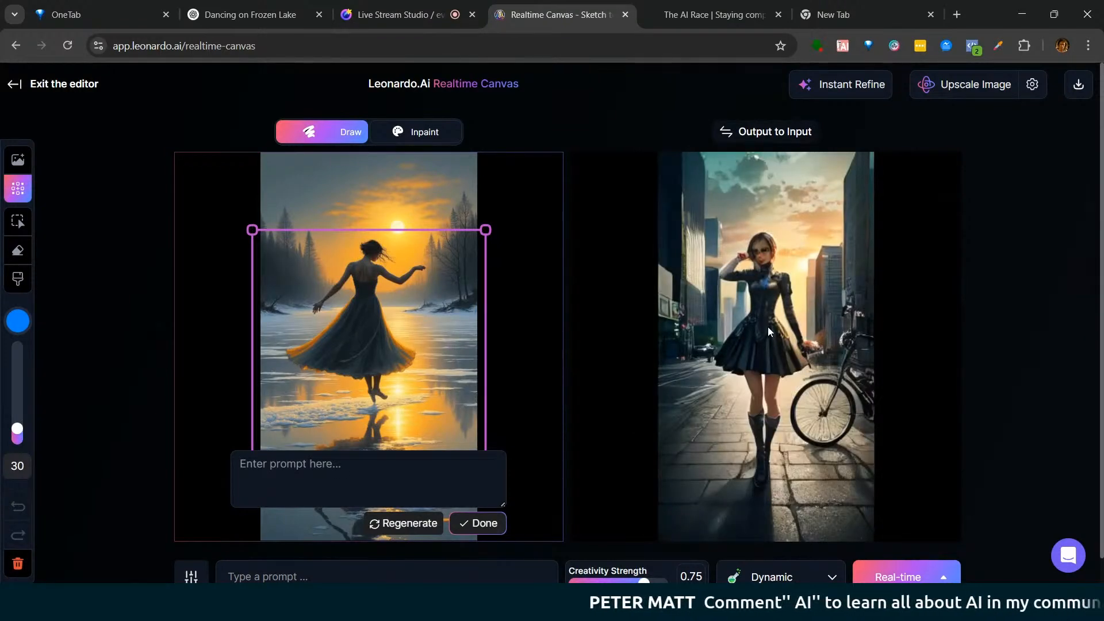
# Step: Switch to Inpaint and back to Draw mode to use the output as input, and enter the prompt "crying while drinking a coke"
pyautogui.click(396, 136)
pyautogui.click(327, 133)
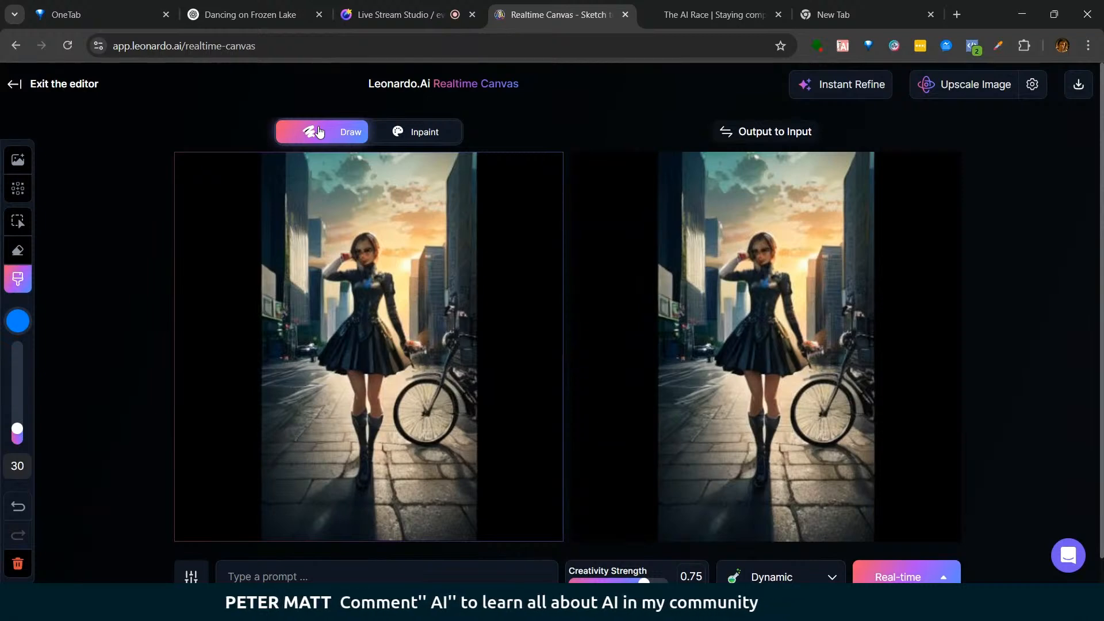
pyautogui.click(300, 574)
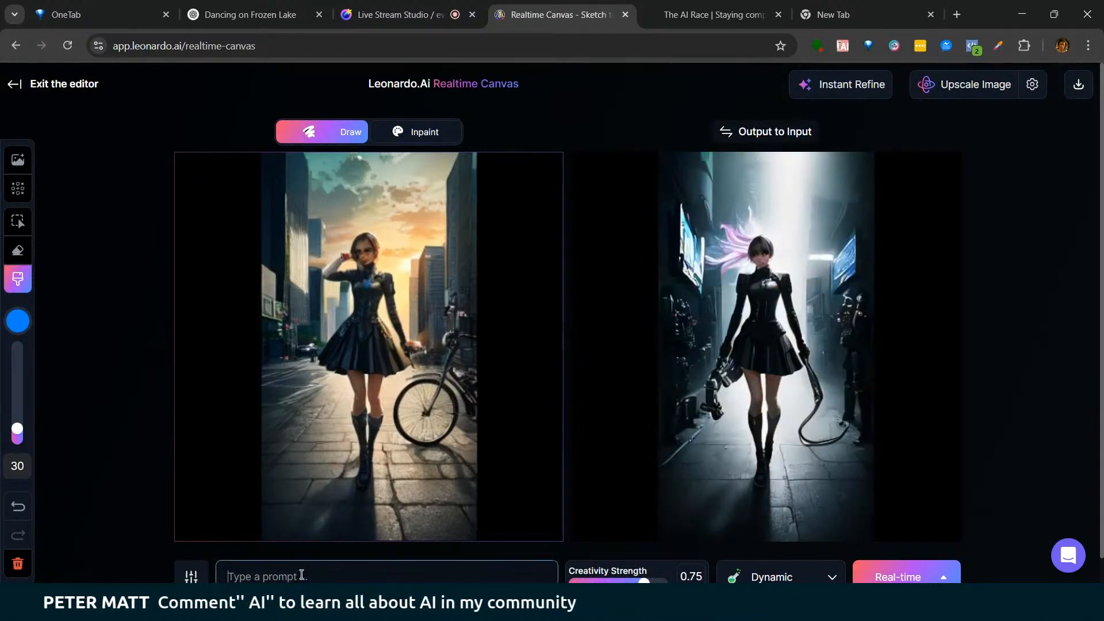
pyautogui.write('crying')
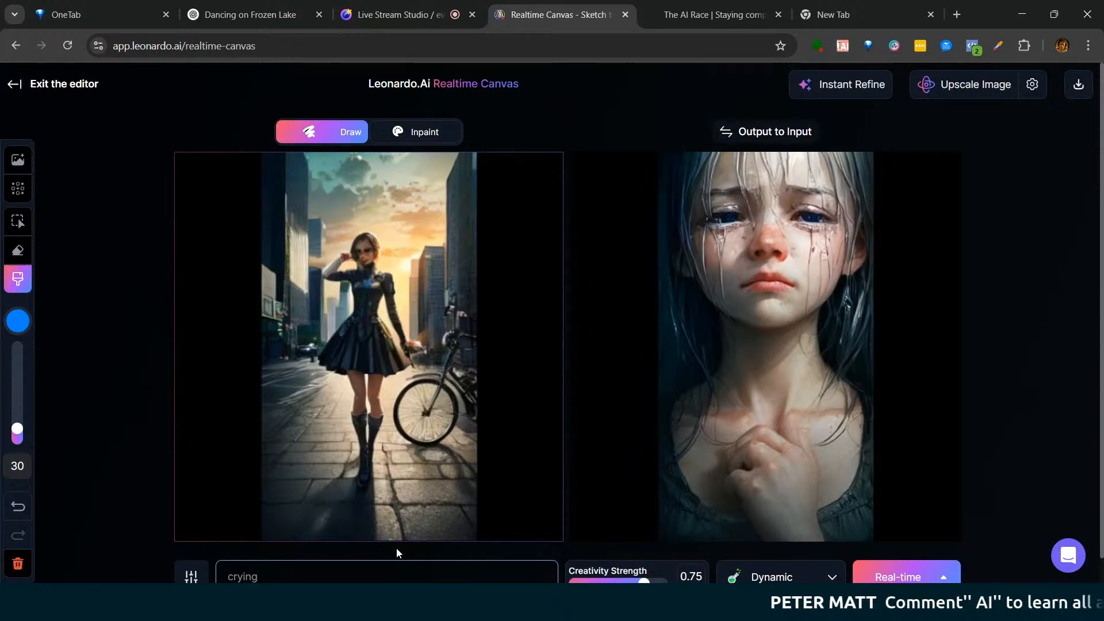
pyautogui.write('w')
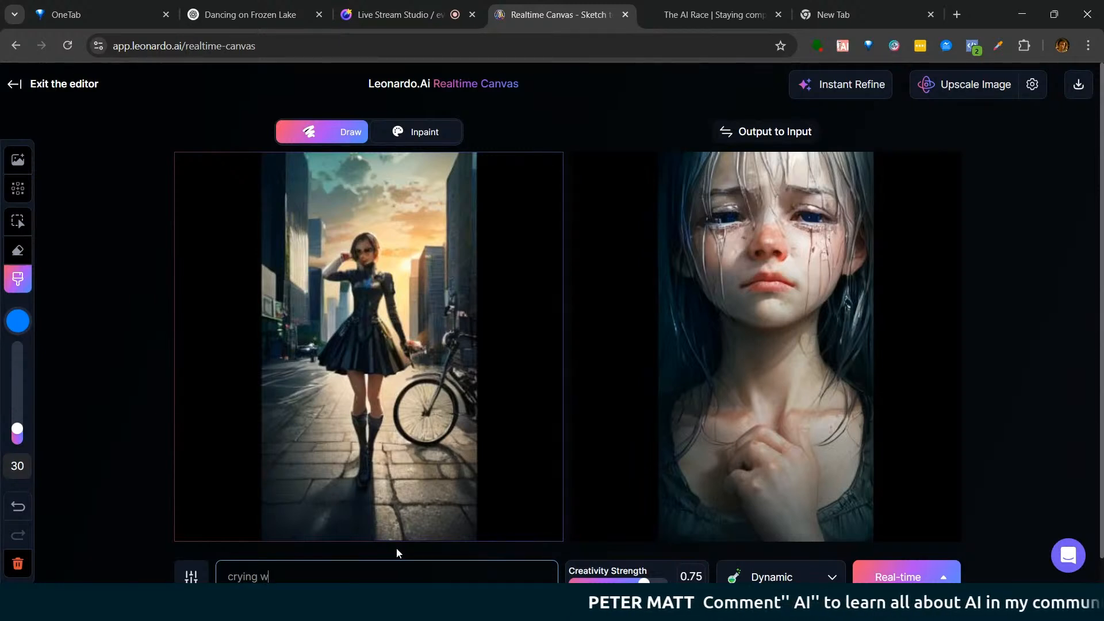
pyautogui.write('hile drinkin')
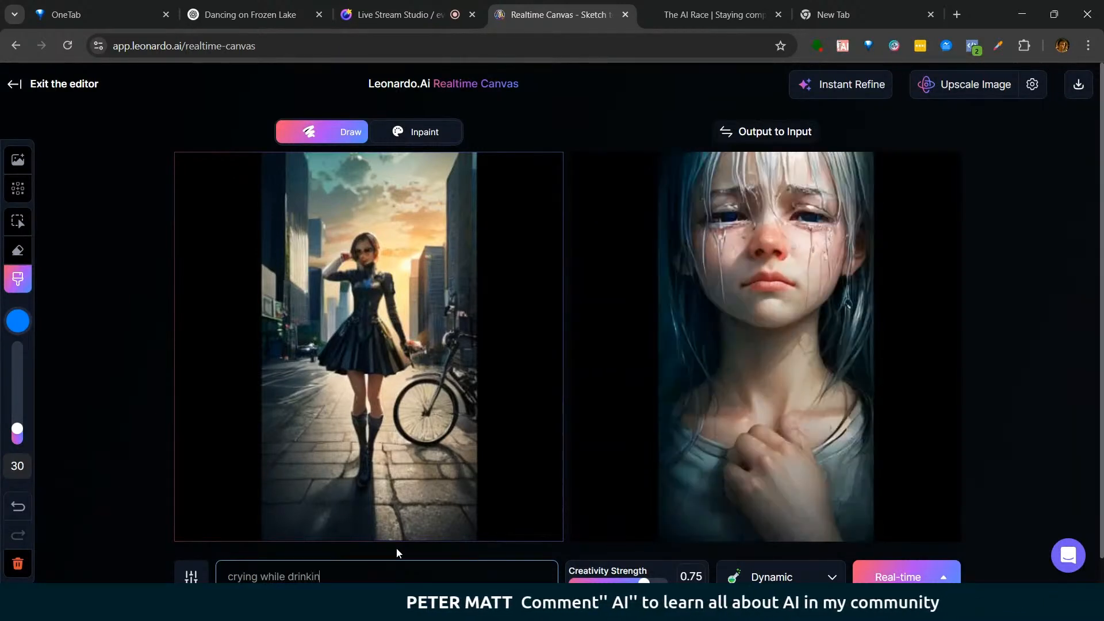
pyautogui.write('g ')
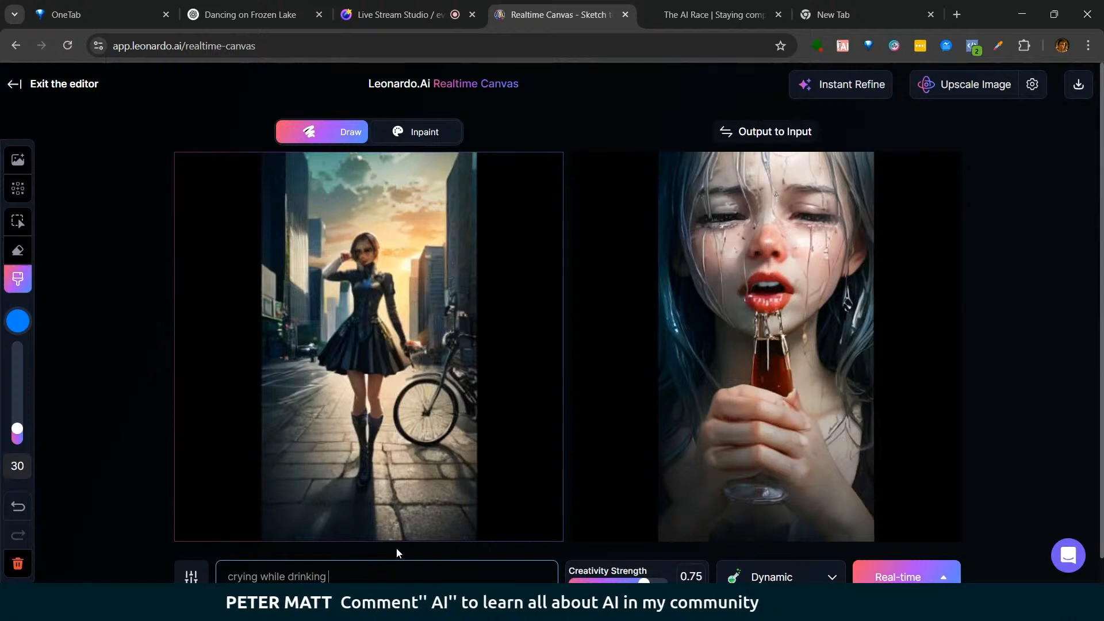
pyautogui.write('a coke')
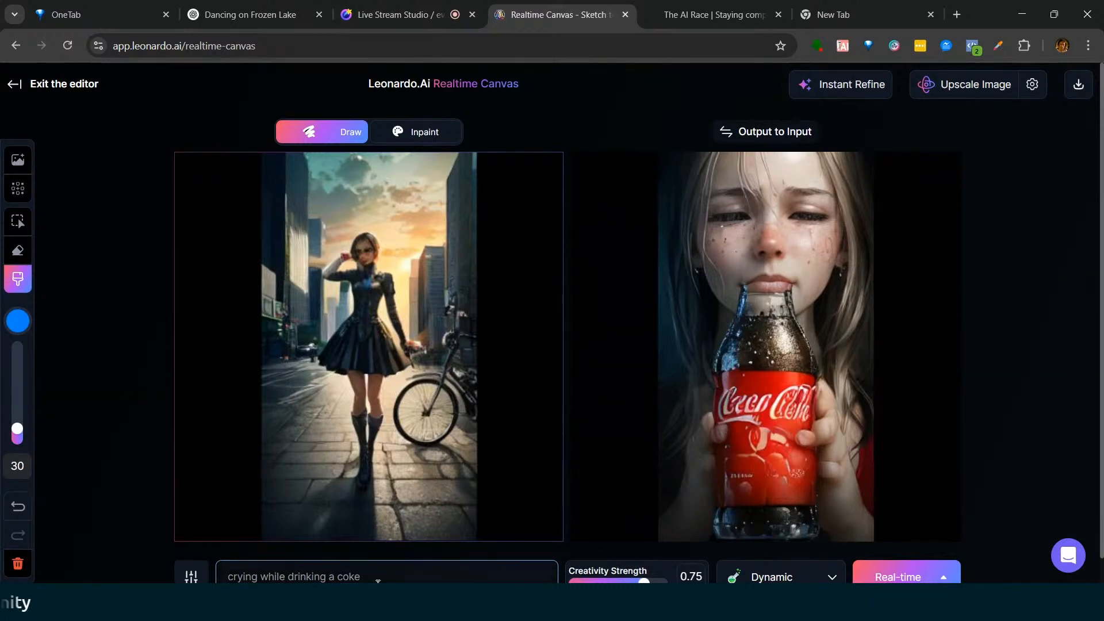
# Step: Replace the drawing prompt with "shoping"
pyautogui.moveTo(377, 581); pyautogui.dragTo(199, 577)
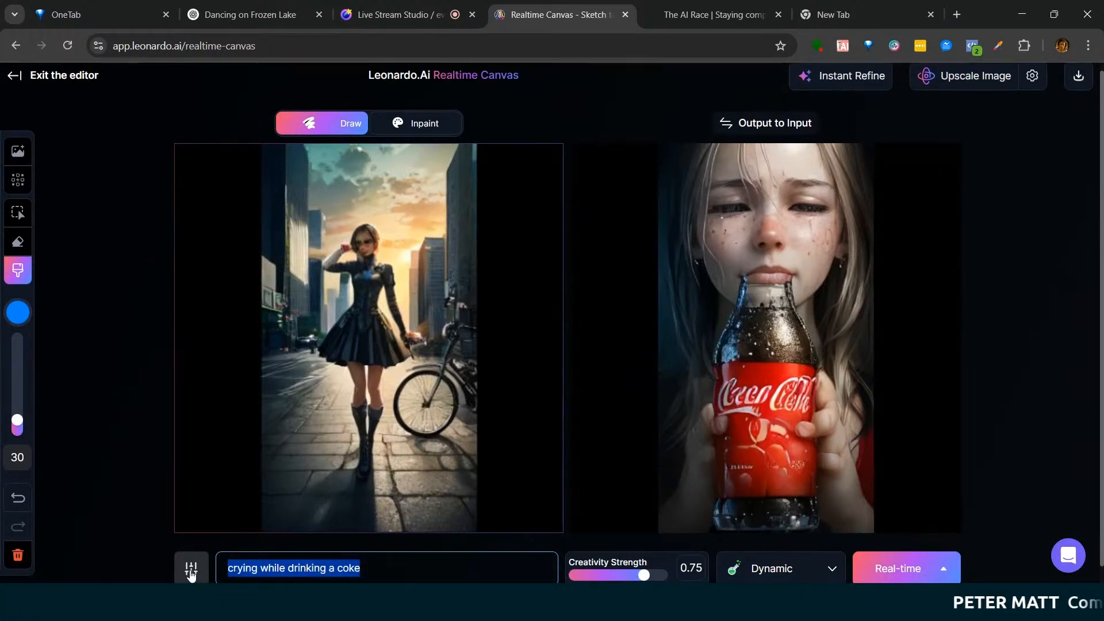
pyautogui.write('shopi')
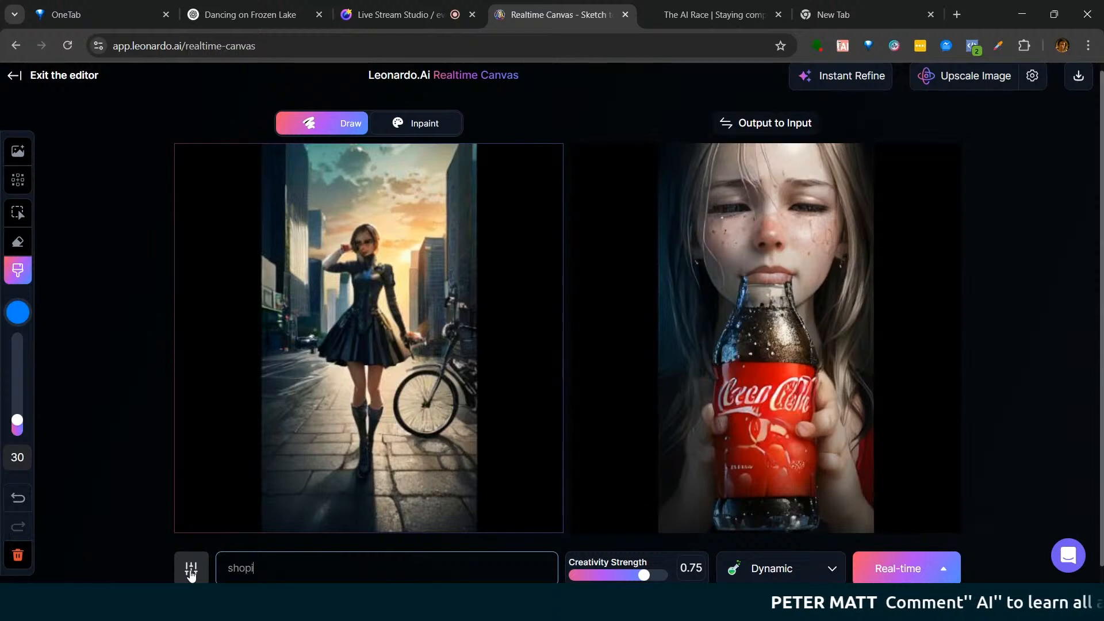
pyautogui.write('n')
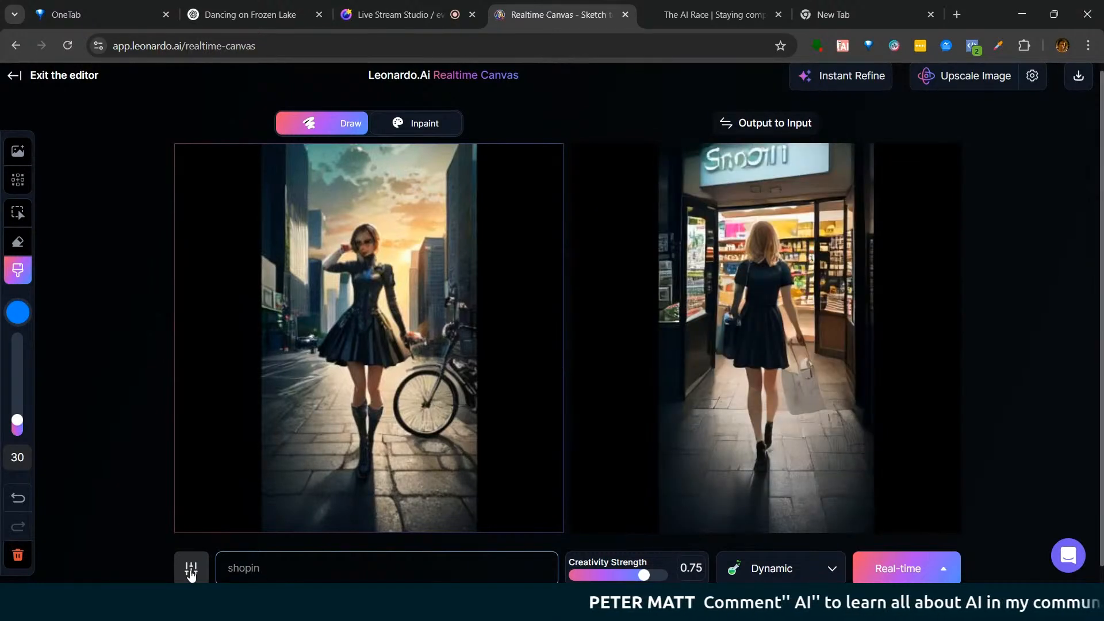
pyautogui.write('g')
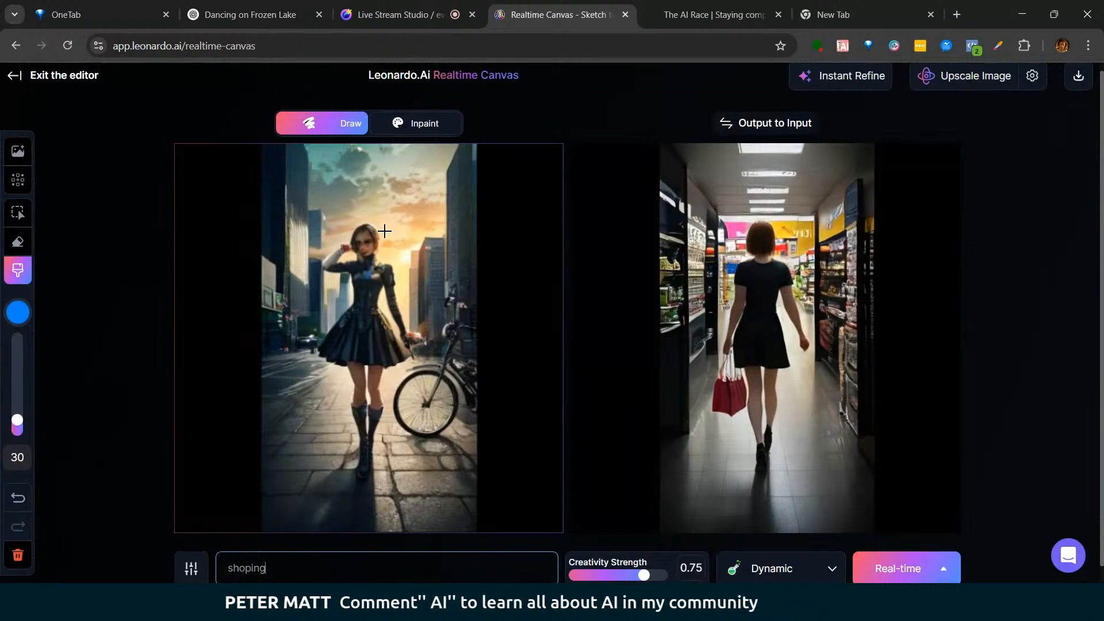
# Step: Switch to Inpaint mode with Interactive updating and enter the inpainting prompt "danicng in a store"
pyautogui.click(398, 125)
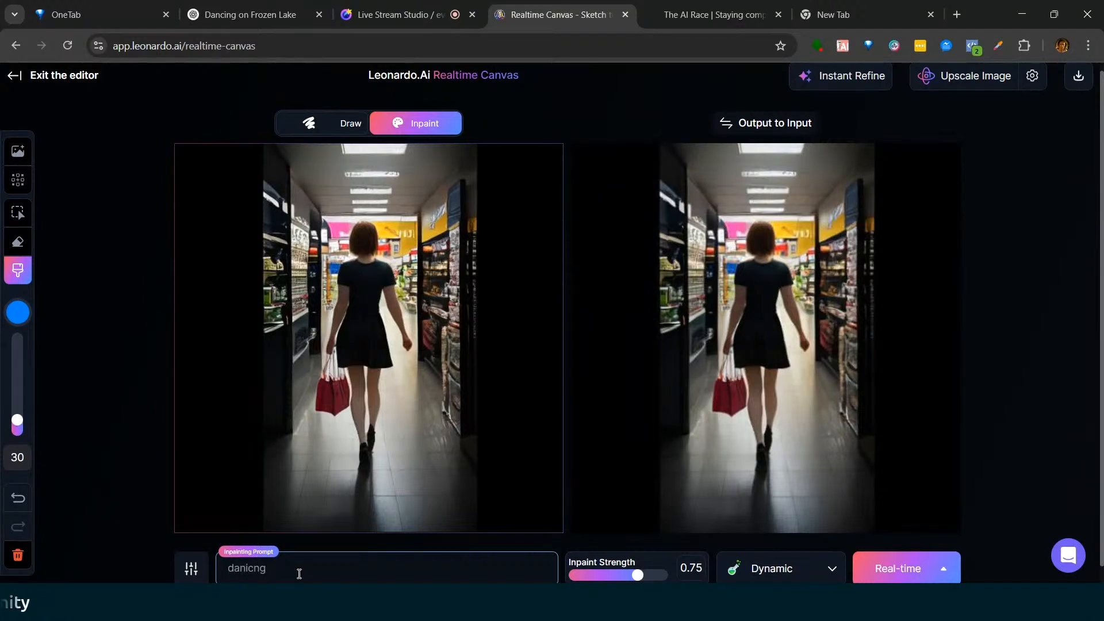
pyautogui.press('Return')
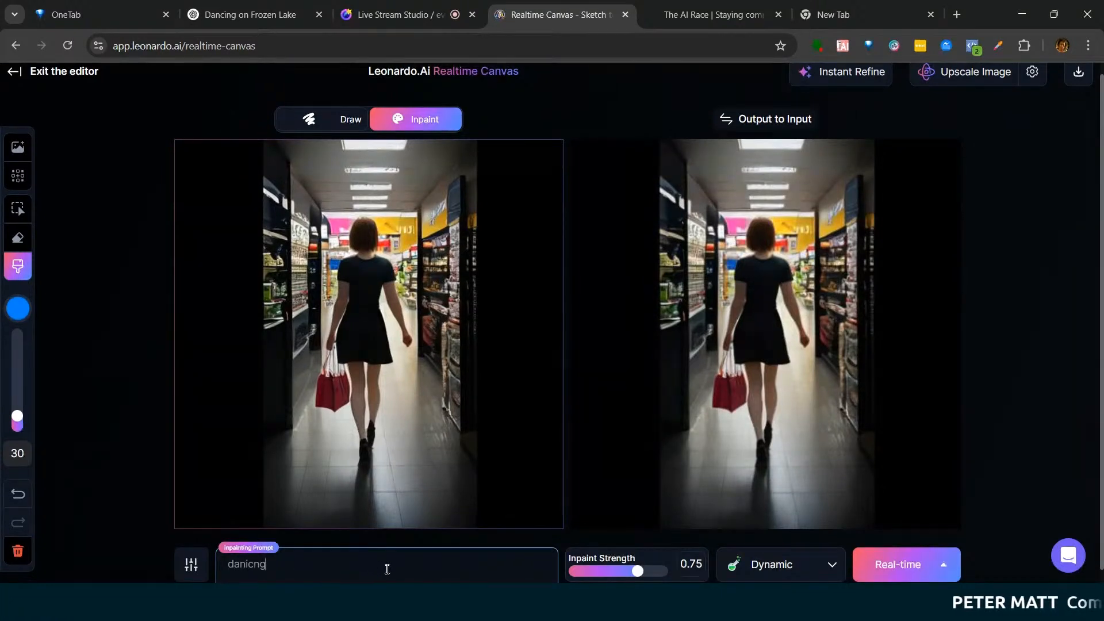
pyautogui.click(872, 572)
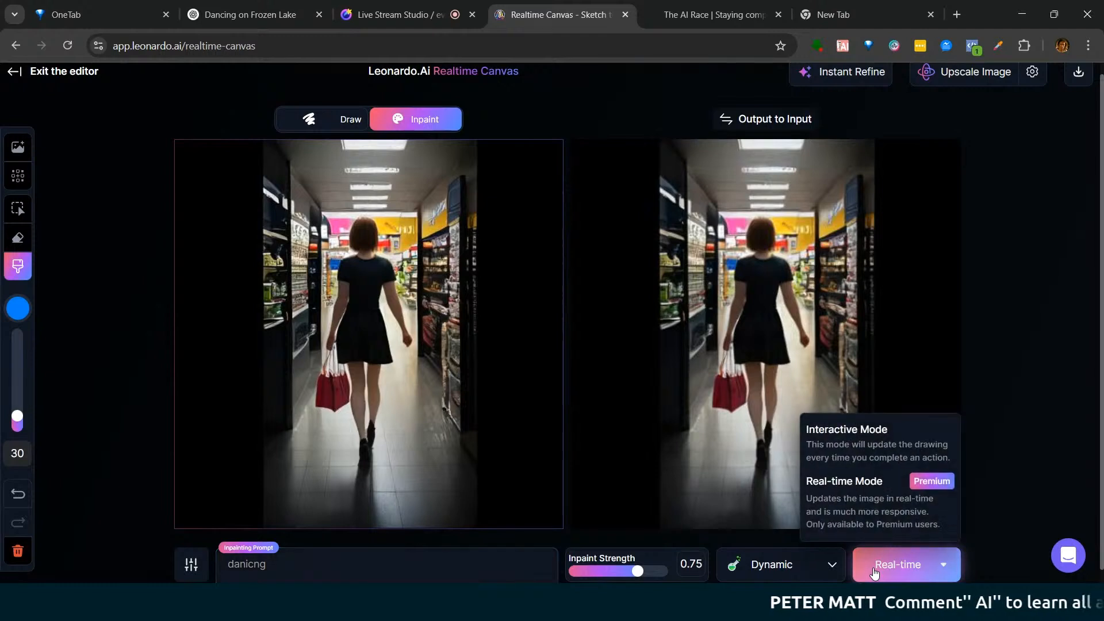
pyautogui.click(873, 452)
pyautogui.click(332, 560)
pyautogui.write('in a store')
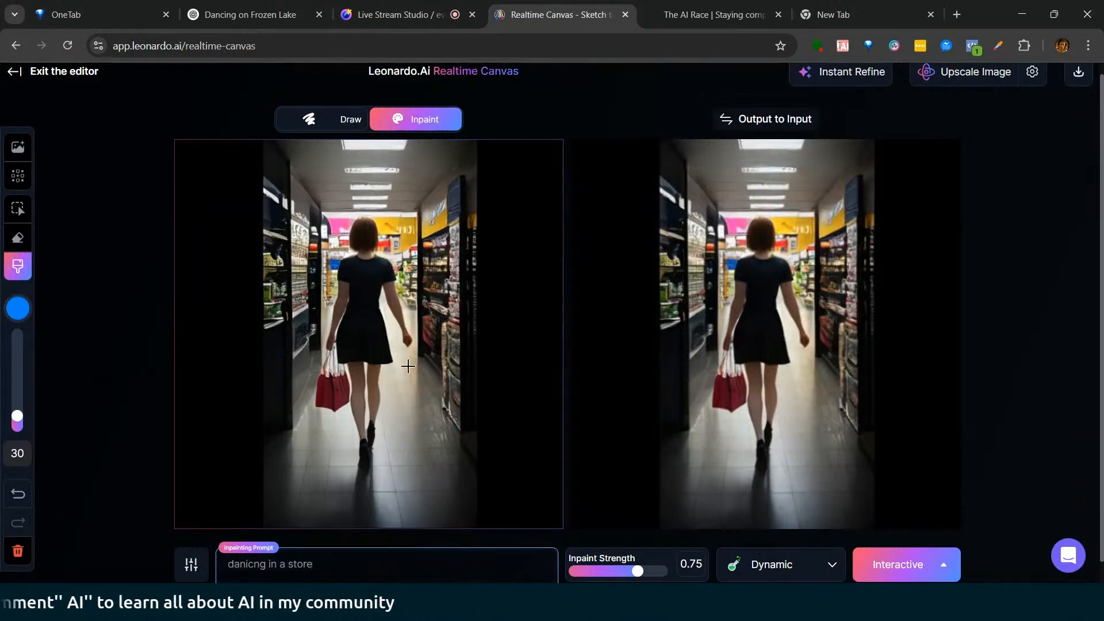
# Step: Set the canvas update mode back to Real-time Mode
pyautogui.scroll(-1, 1095, 444)
pyautogui.click(904, 547)
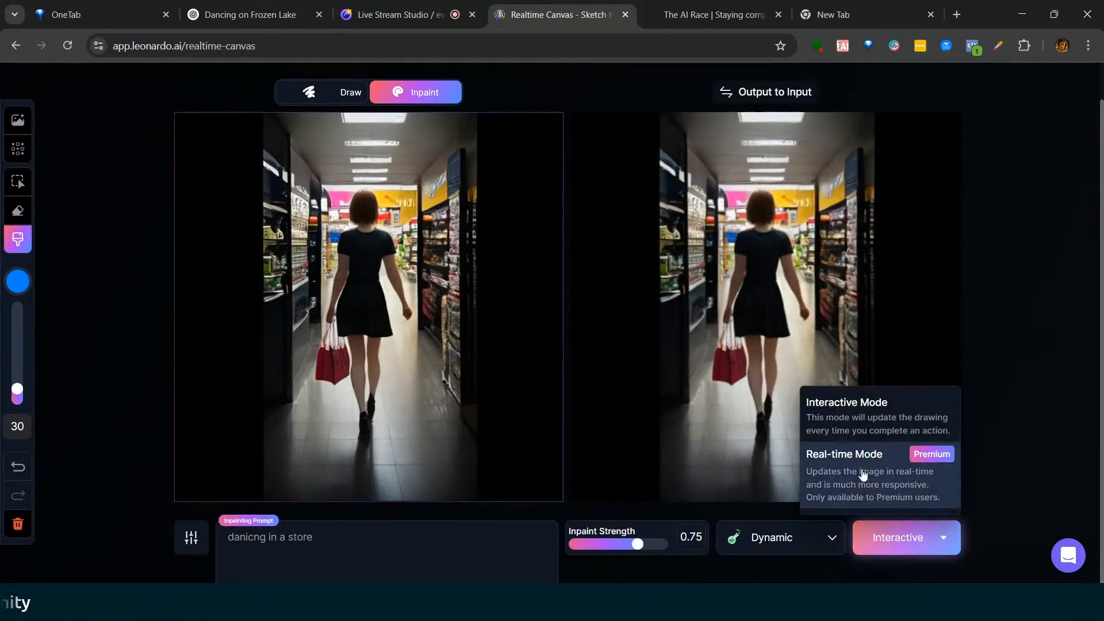
pyautogui.click(826, 473)
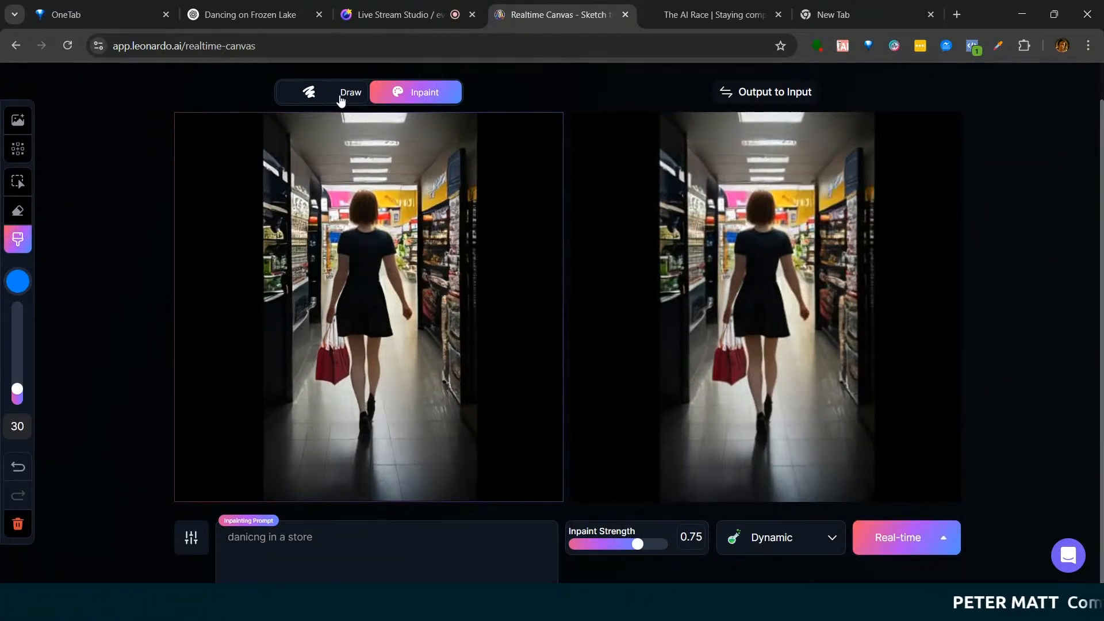
# Step: Return to Draw mode and replace the prompt with "moving slowly in the office going out"
pyautogui.click(341, 98)
pyautogui.click(289, 545)
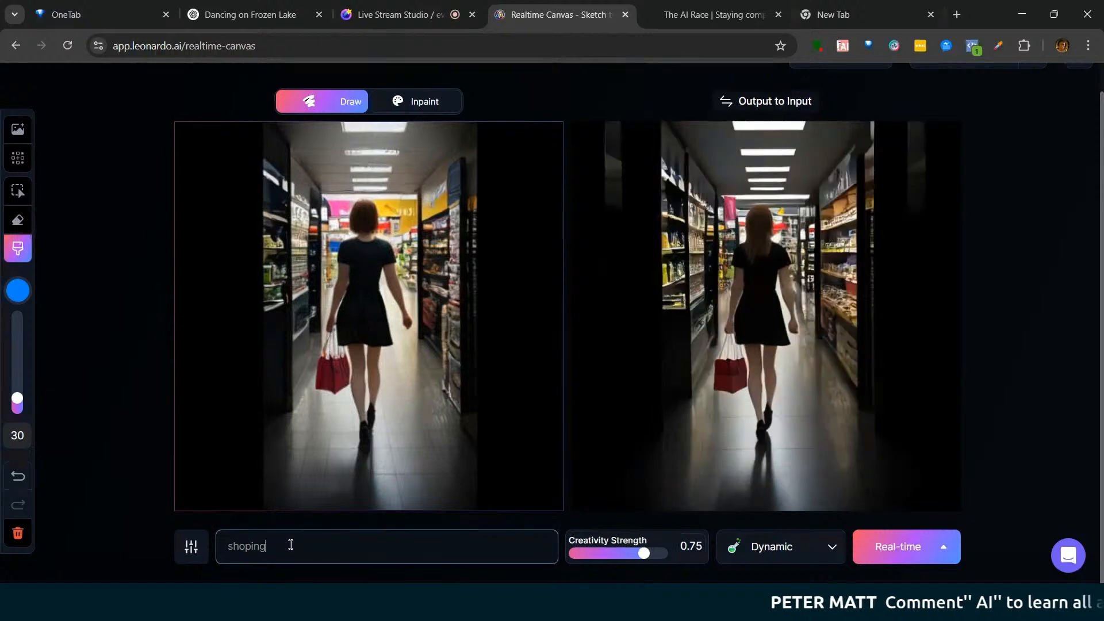
pyautogui.doubleClick(291, 544)
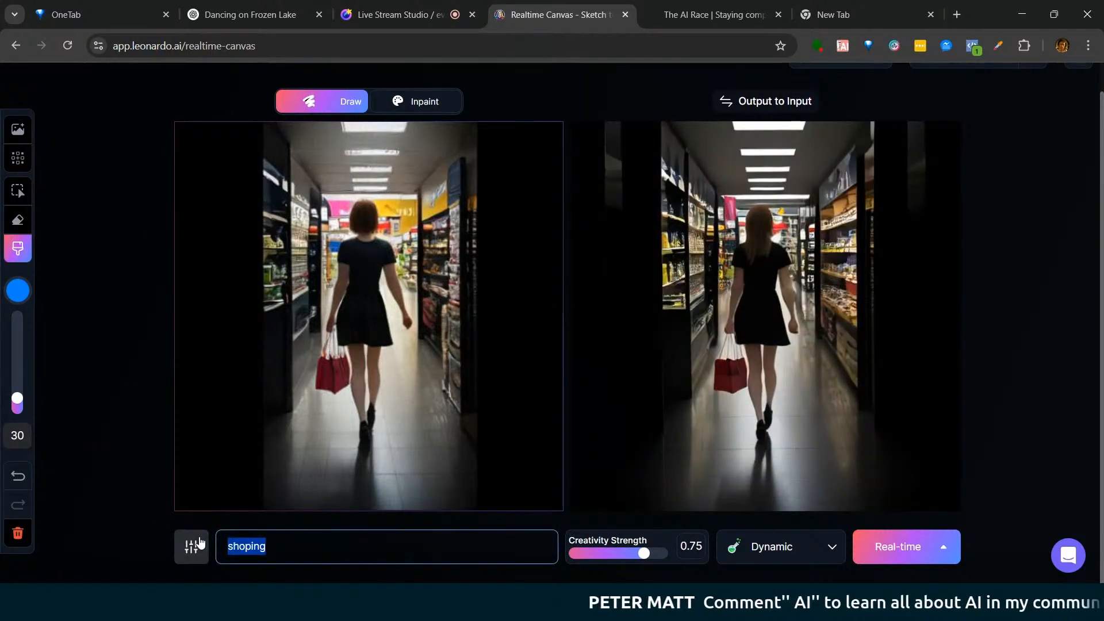
pyautogui.write('moving')
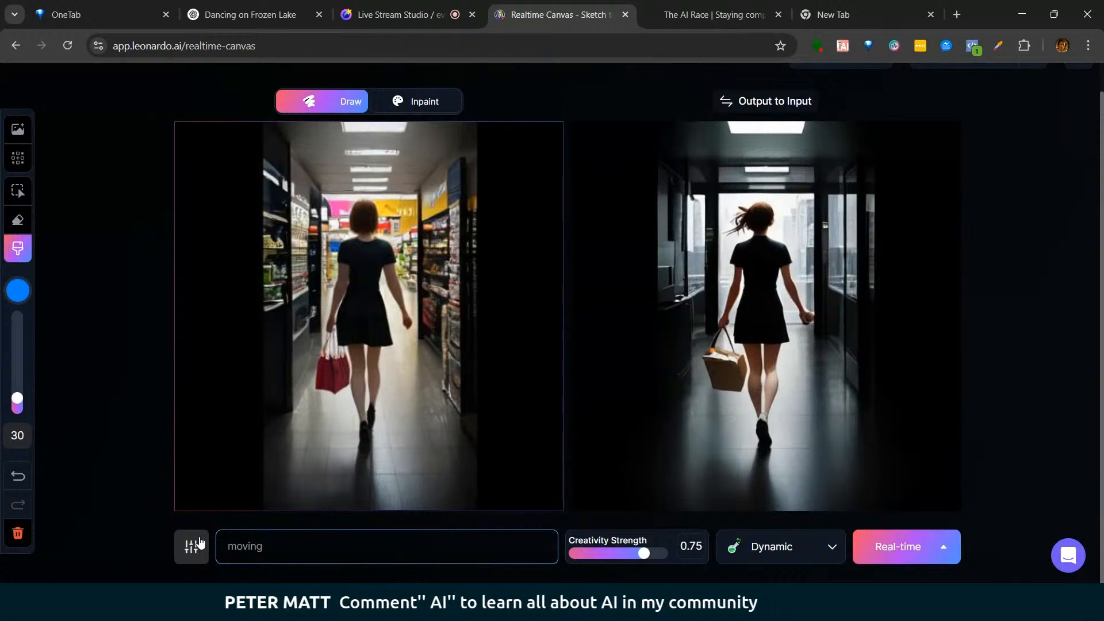
pyautogui.write(' slowly')
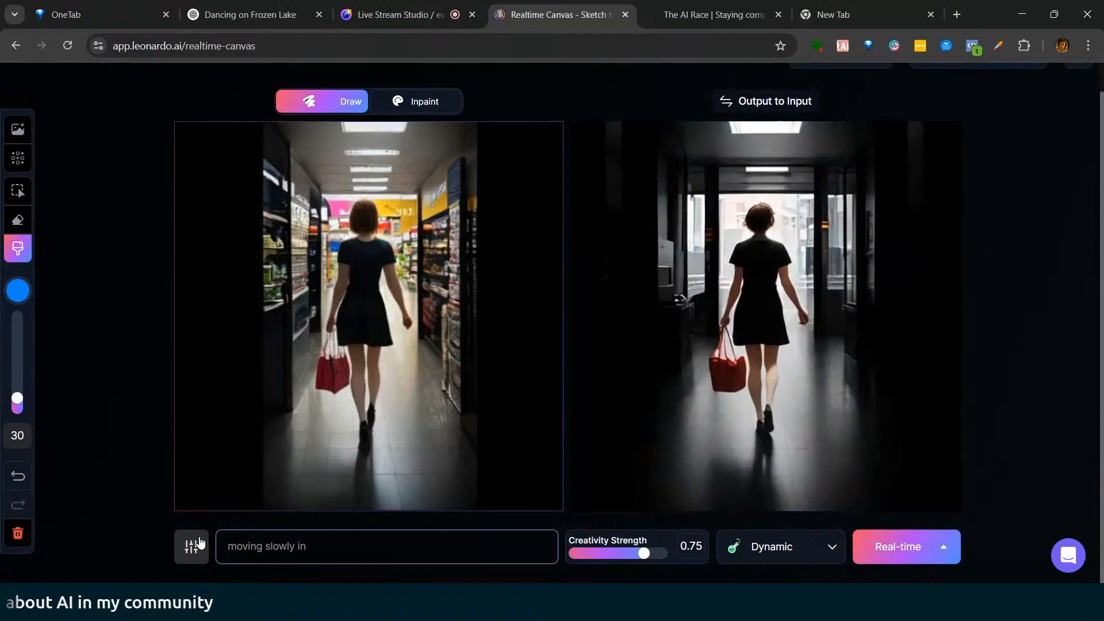
pyautogui.write(' in the office')
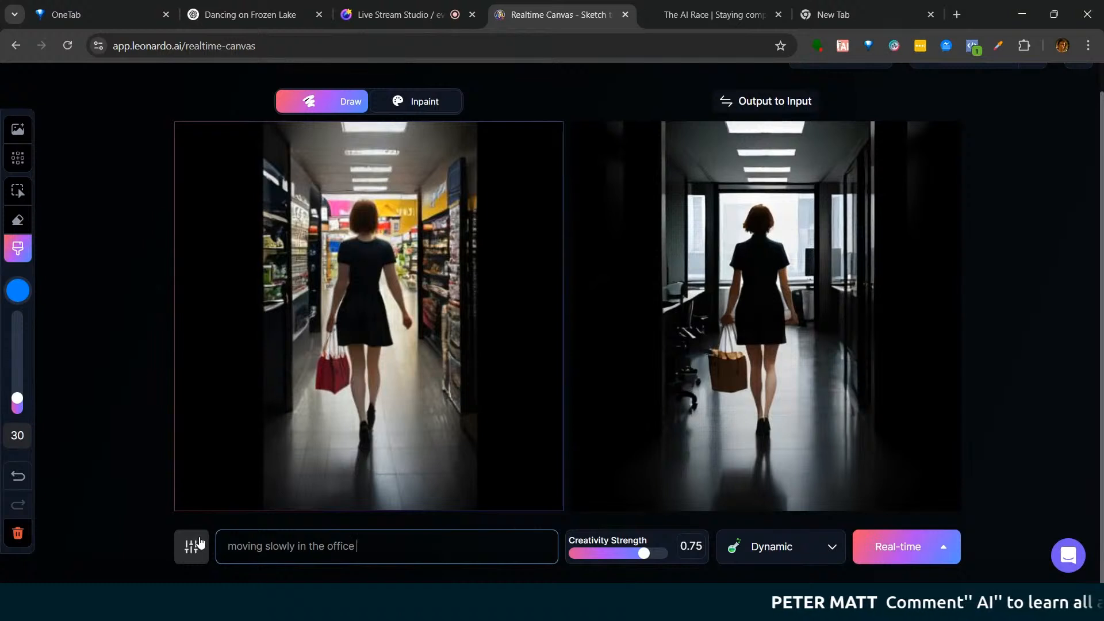
pyautogui.write(' goin')
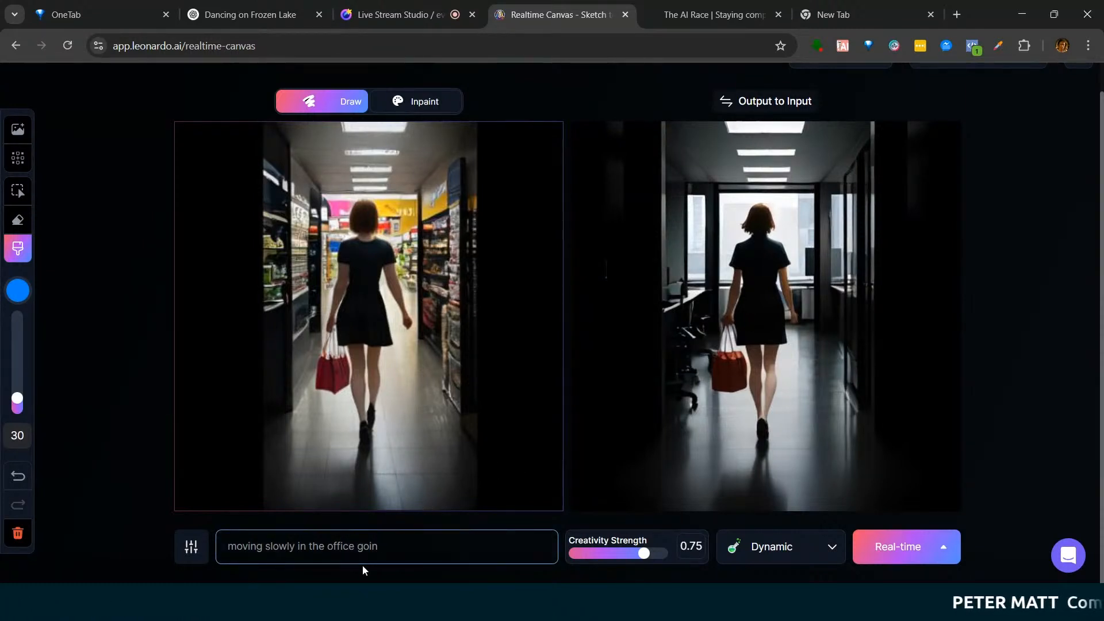
pyautogui.write('ut')
pyautogui.press('Return')
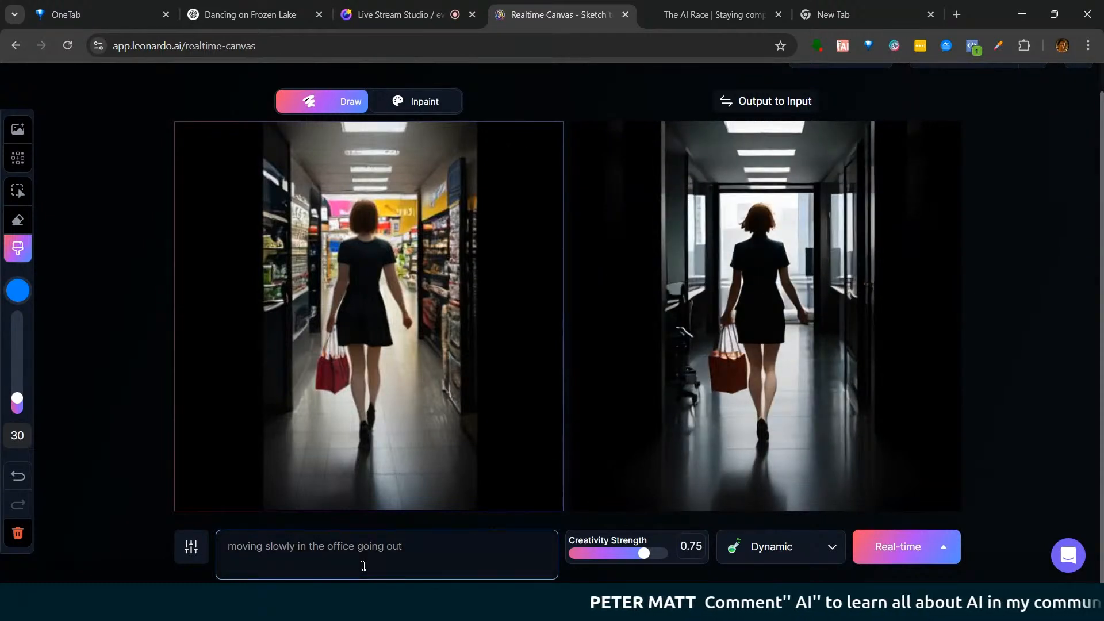
# Step: Extend the drawing prompt with "to the garden"
pyautogui.write('to the ')
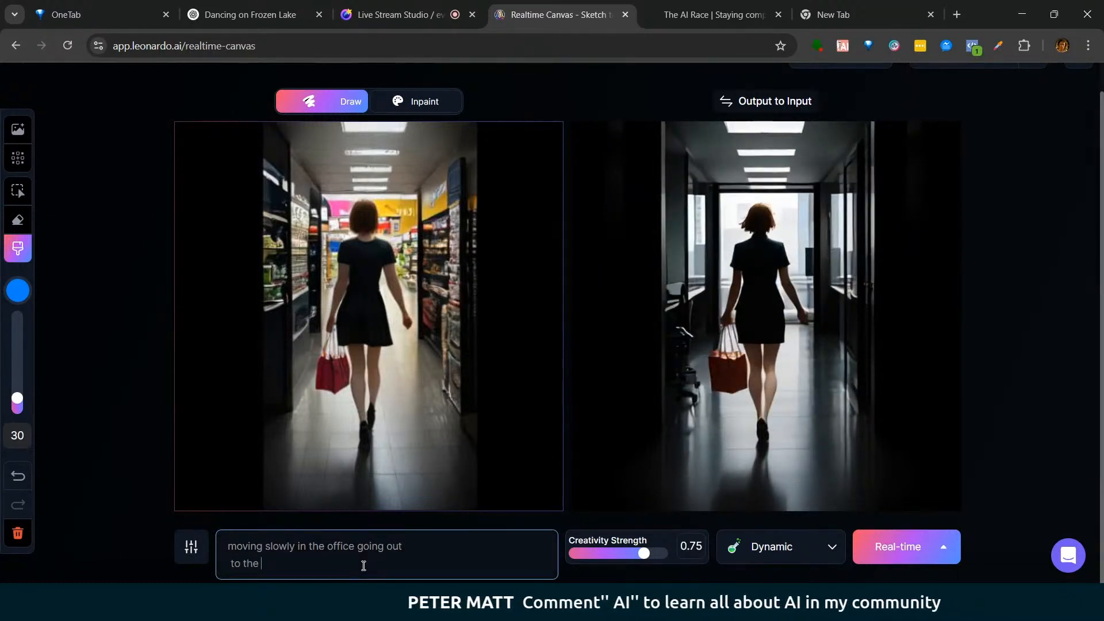
pyautogui.write('garden')
pyautogui.press('Return')
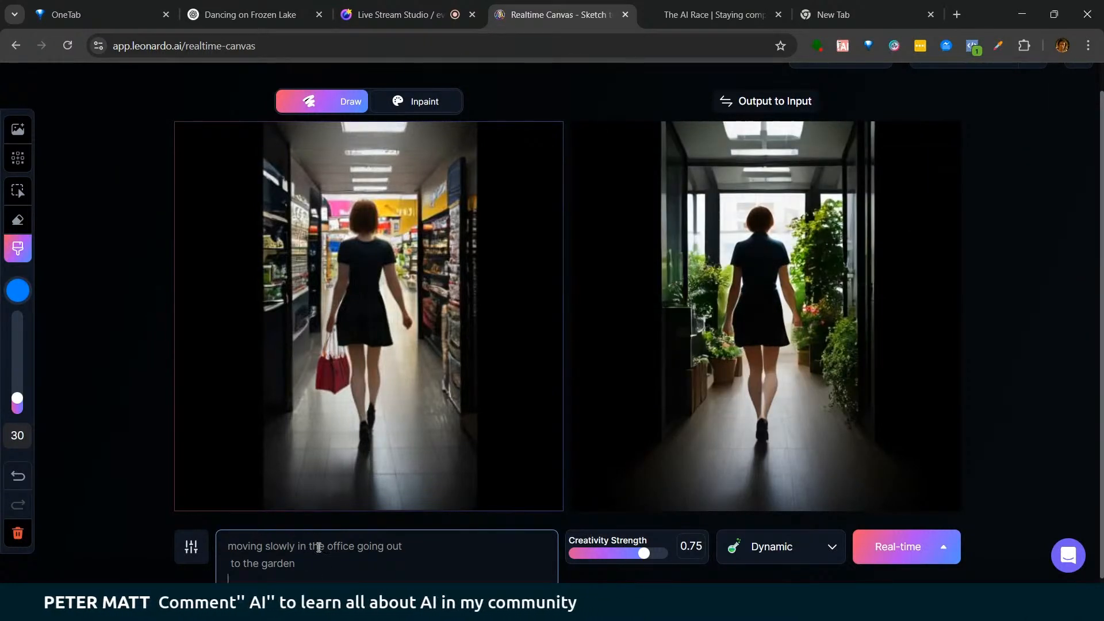
# Step: Append "and riding a bycicle" to the drawing prompt and remove its opening words "moving slowly in the office"
pyautogui.moveTo(358, 546); pyautogui.dragTo(191, 546)
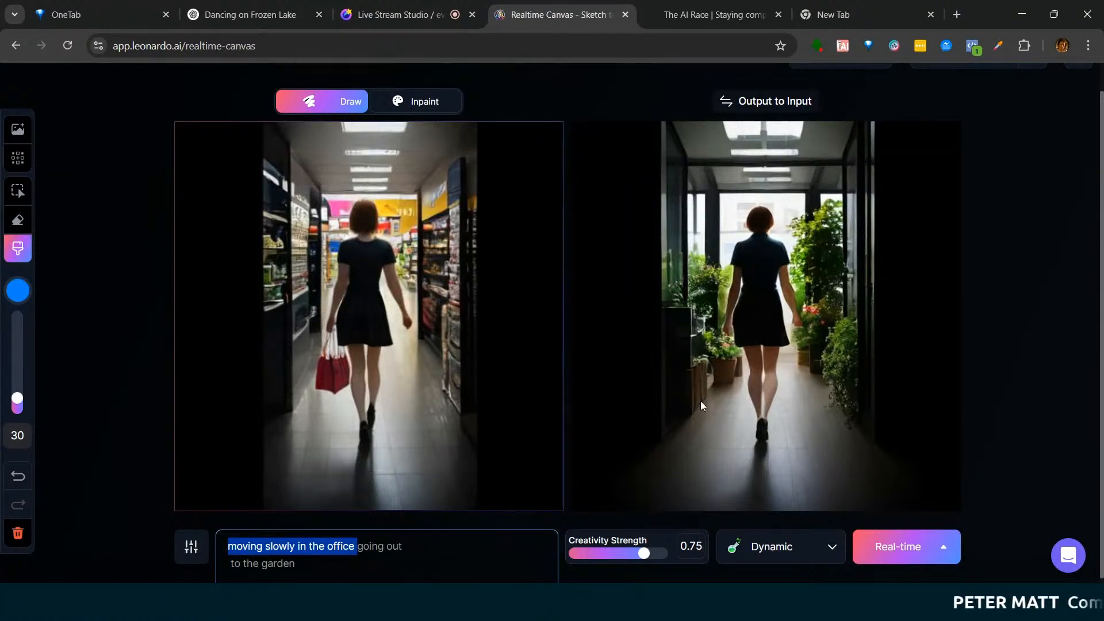
pyautogui.click(326, 564)
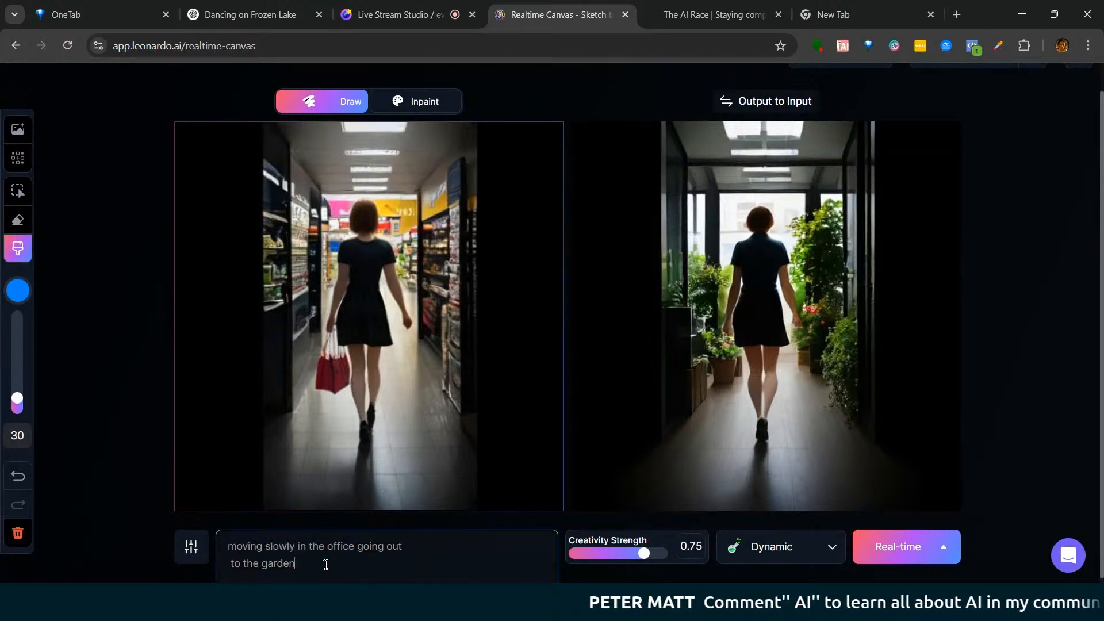
pyautogui.press('Return')
pyautogui.press('BackSpace')
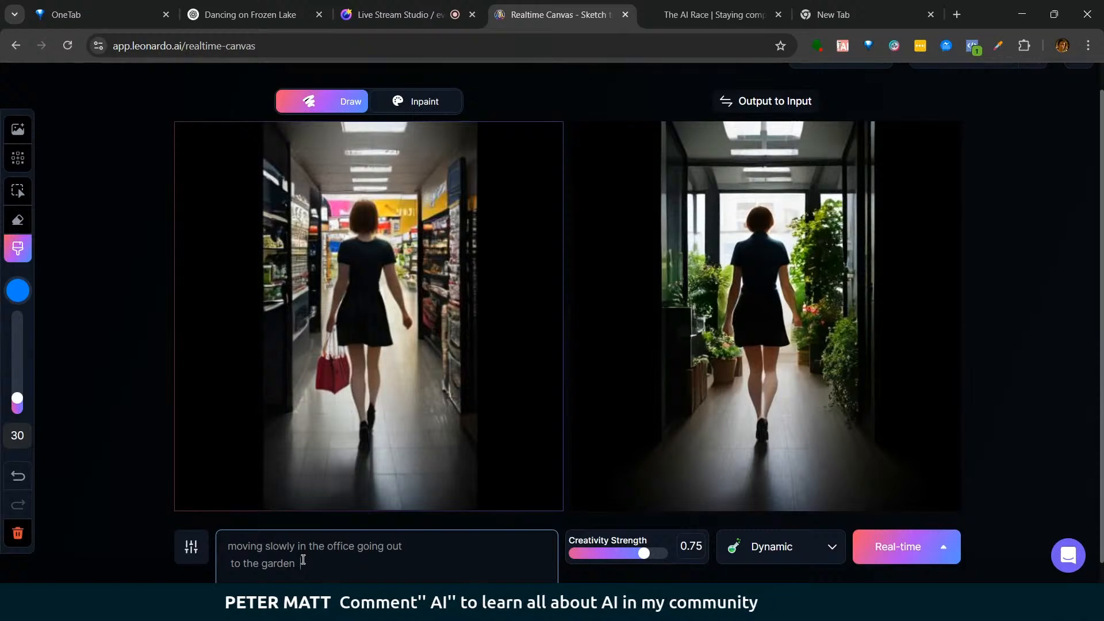
pyautogui.write('and rid')
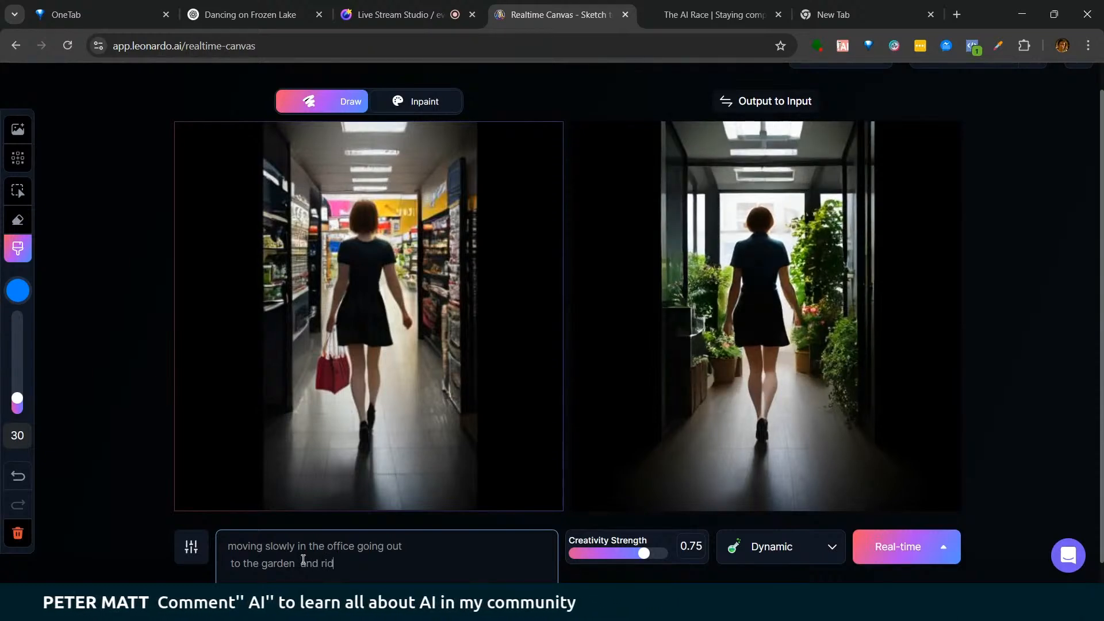
pyautogui.write('ing a byc')
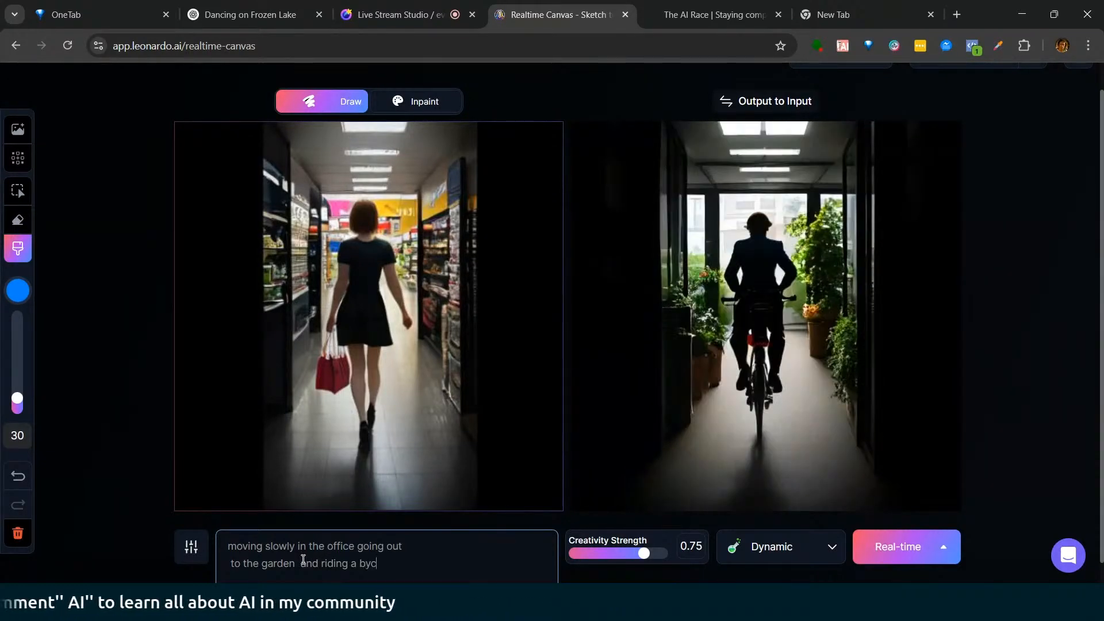
pyautogui.write('icle')
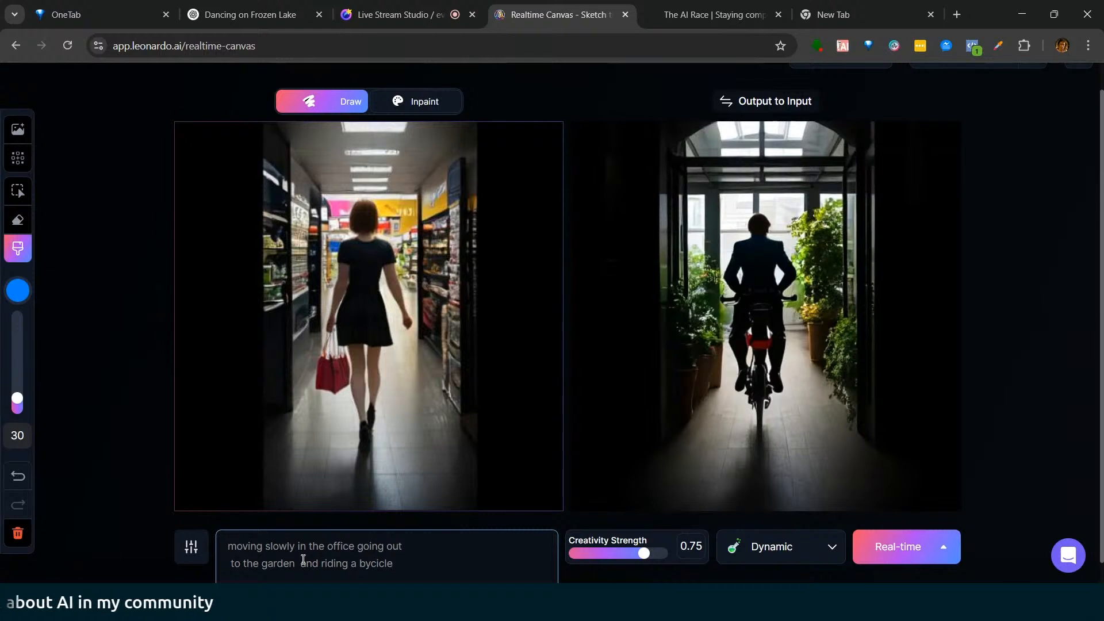
pyautogui.press('Return')
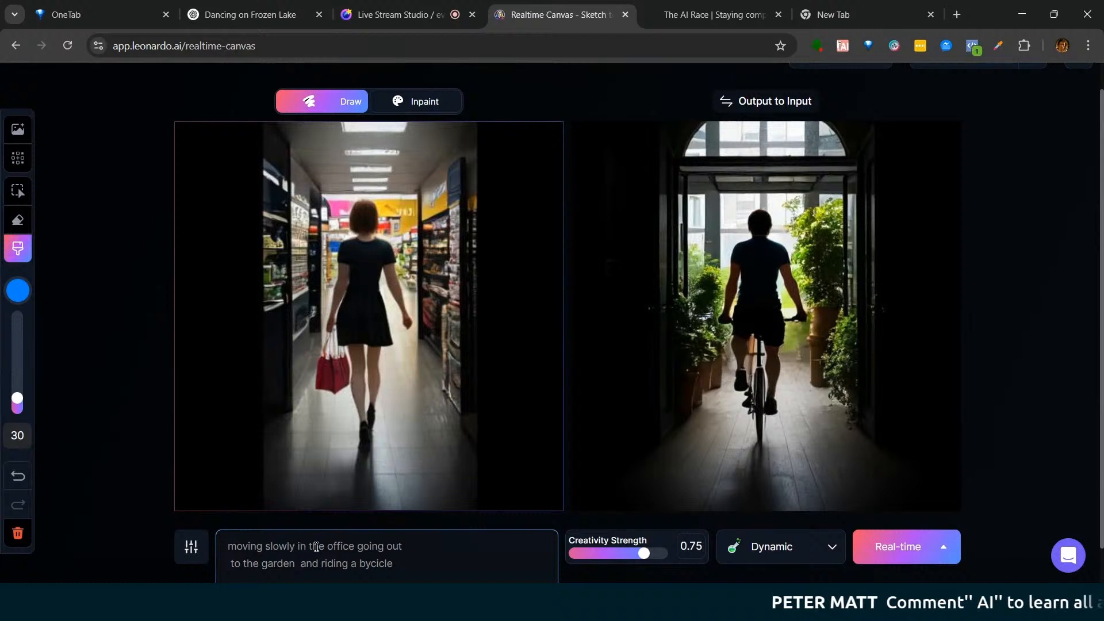
pyautogui.moveTo(352, 546); pyautogui.dragTo(228, 546)
pyautogui.press('BackSpace')
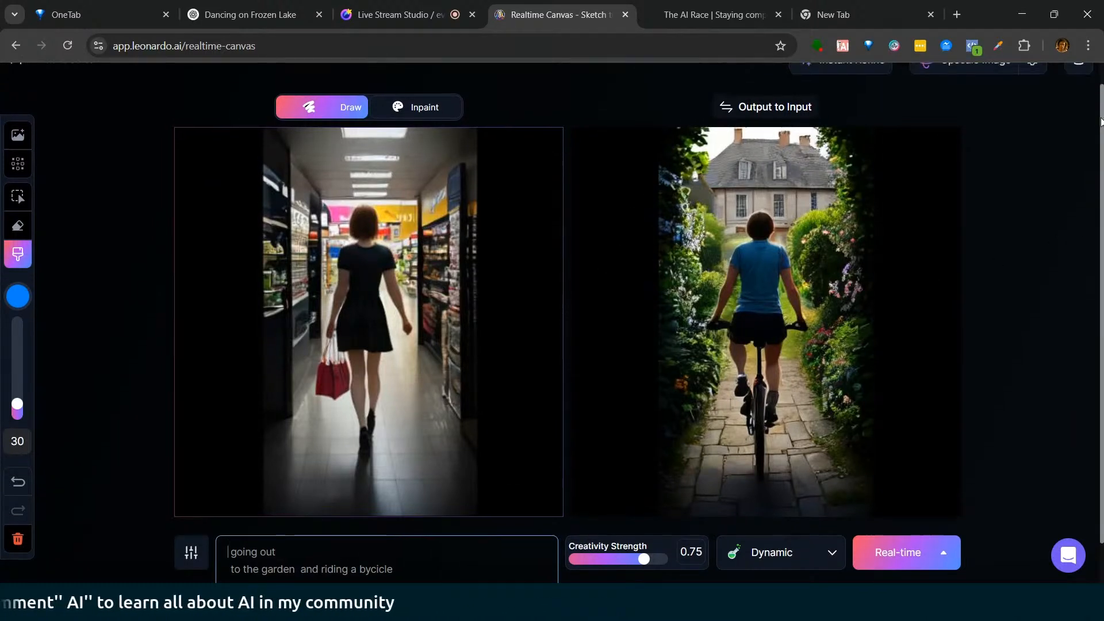
# Step: Exit the Realtime Canvas editor and open the Image generation tool
pyautogui.scroll(1, 1101, 138)
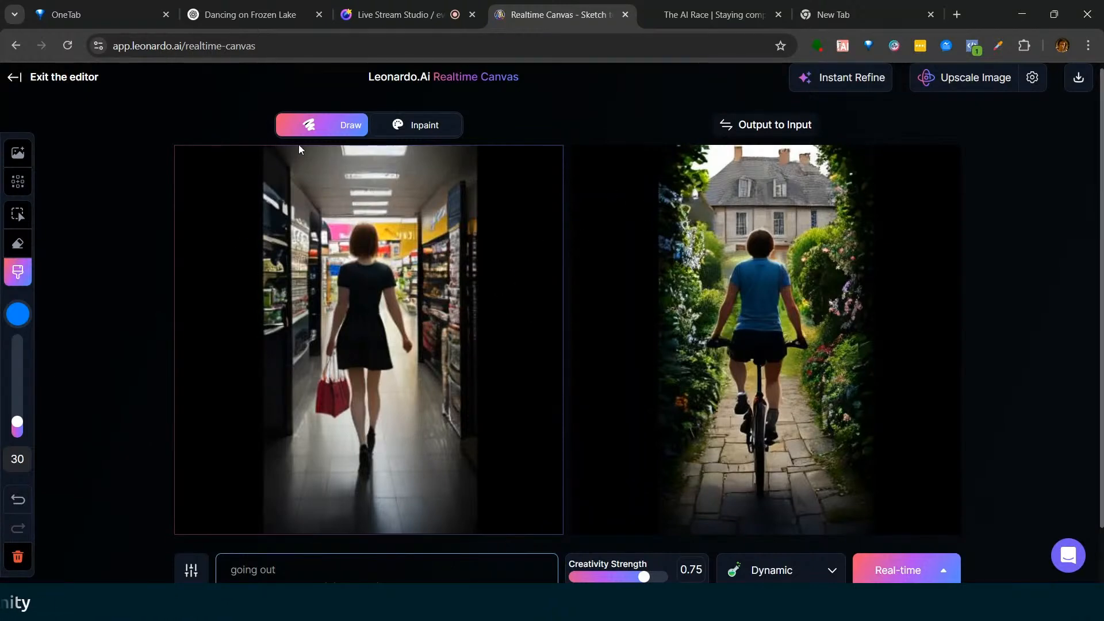
pyautogui.click(22, 84)
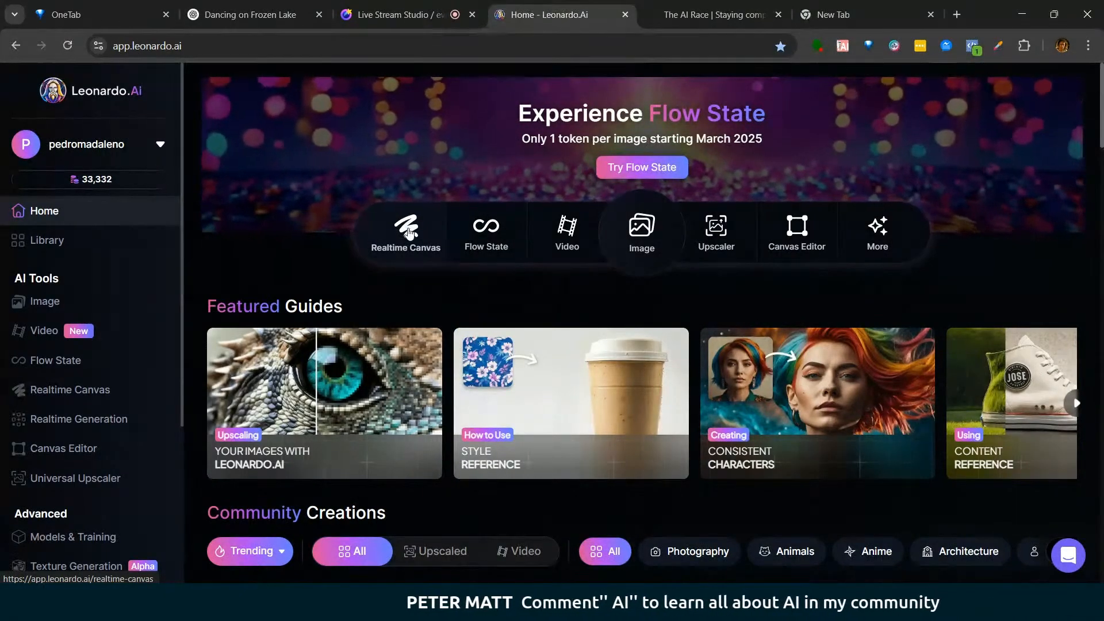
pyautogui.moveTo(182, 289); pyautogui.dragTo(181, 295)
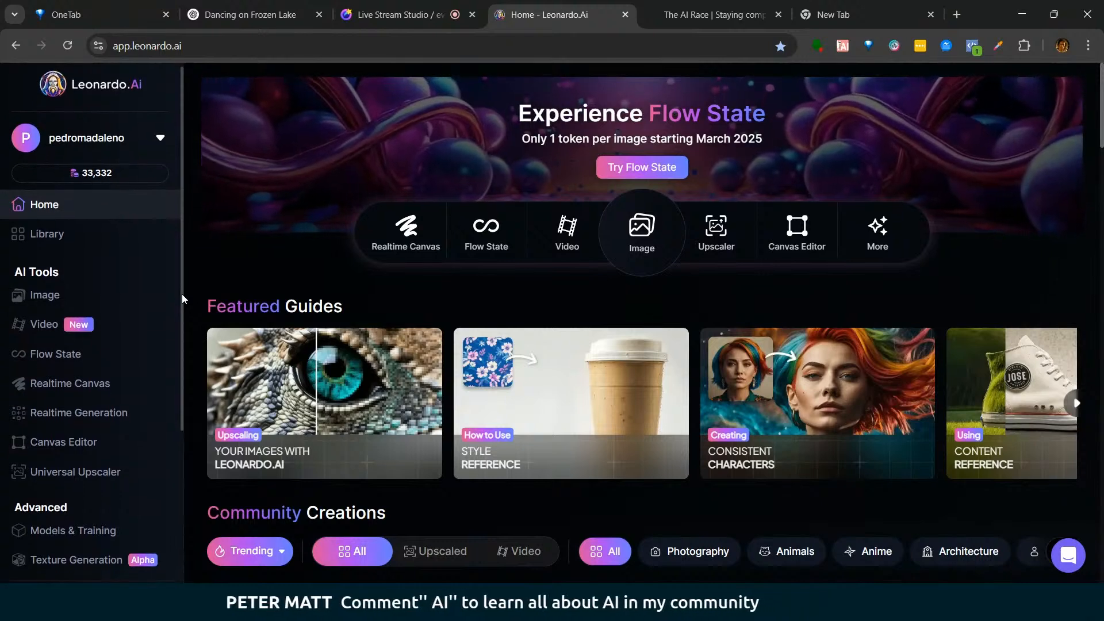
pyautogui.click(95, 297)
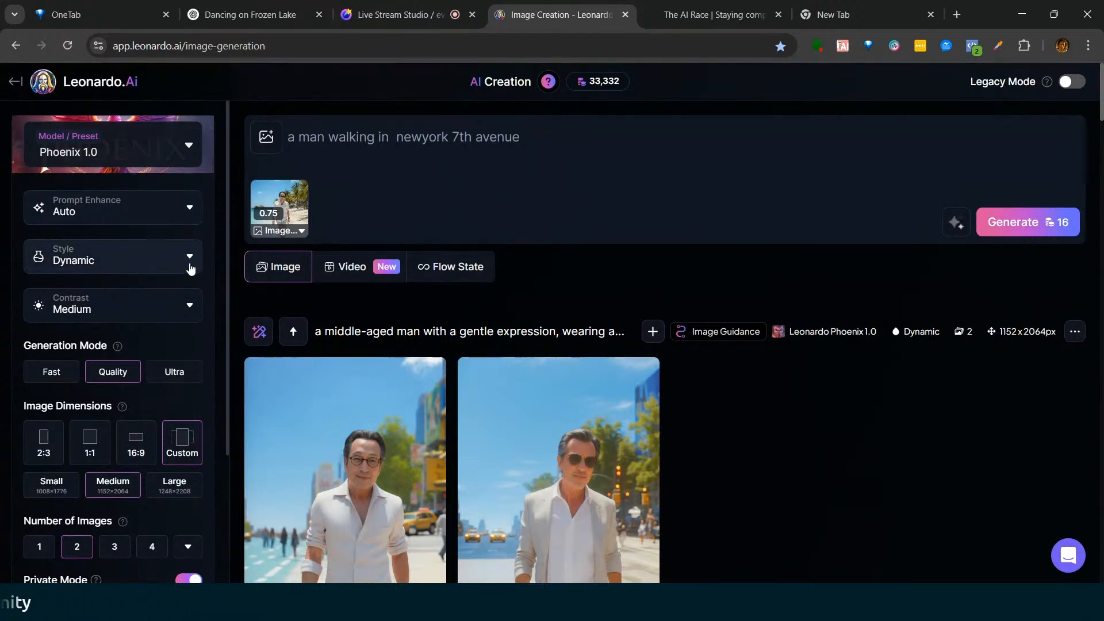
# Step: Set the image generation style to Illustration
pyautogui.click(189, 266)
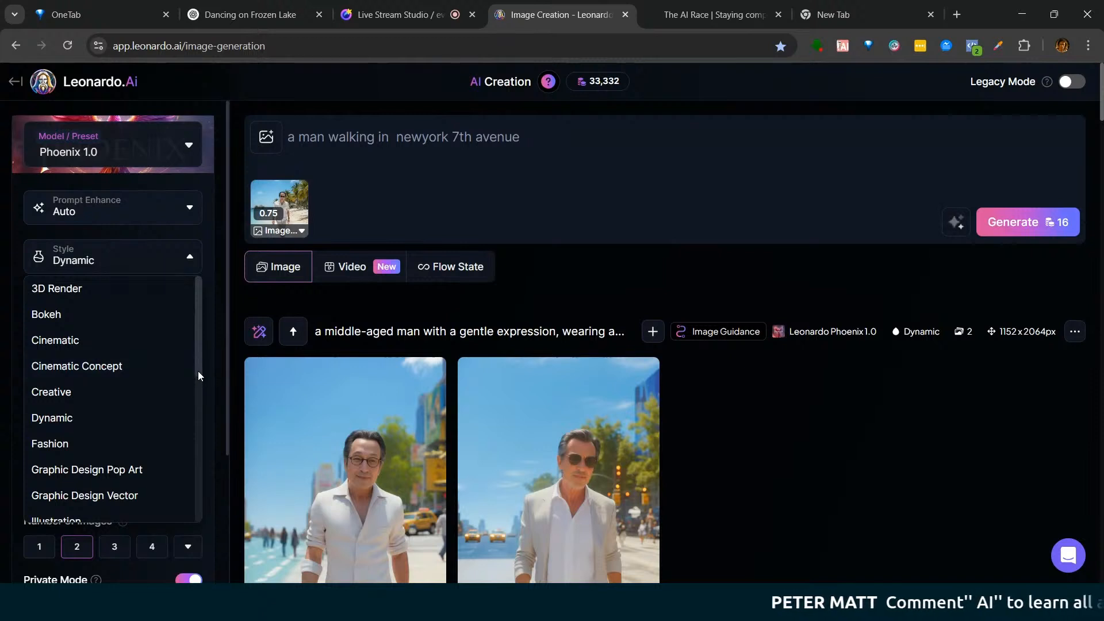
pyautogui.moveTo(199, 335); pyautogui.dragTo(225, 390)
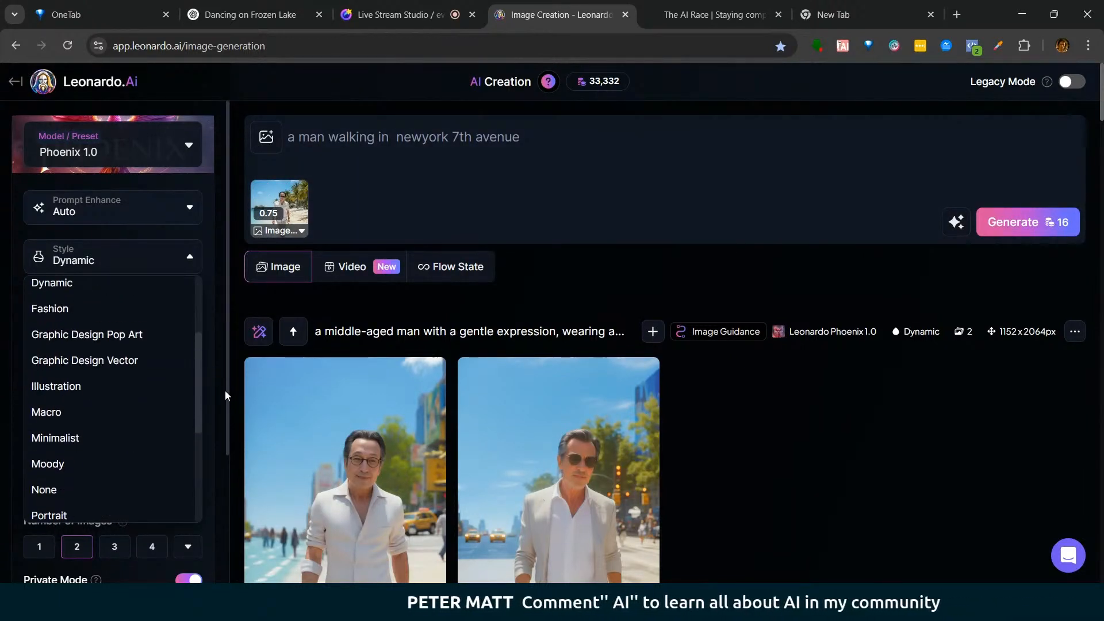
pyautogui.click(74, 385)
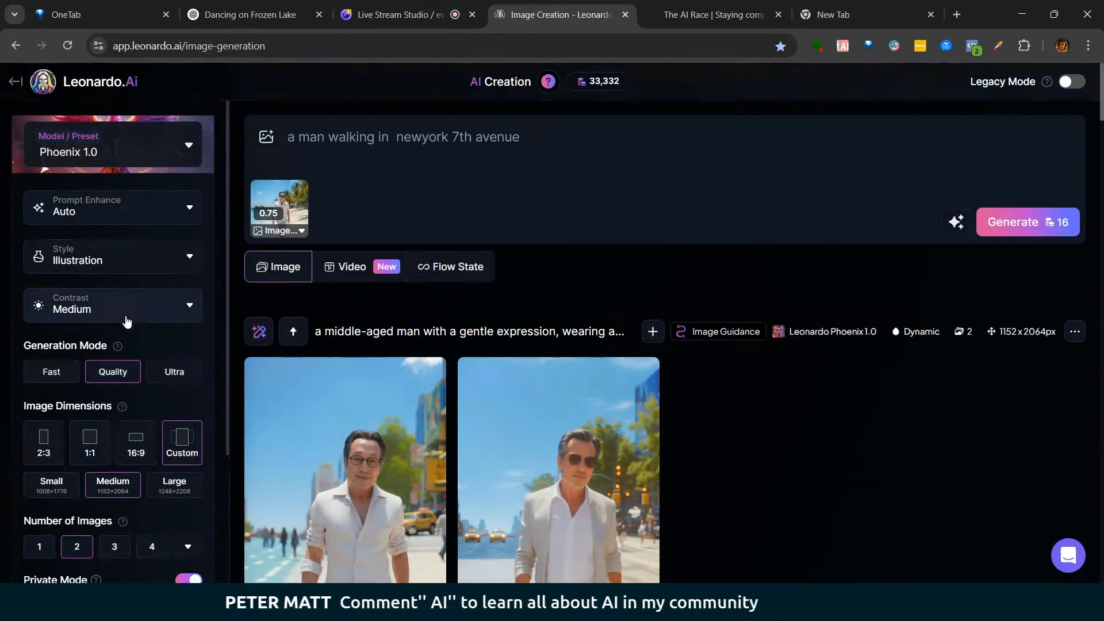
# Step: Expand the Advanced Settings and look through the available generation options
pyautogui.scroll(-3, 223, 317)
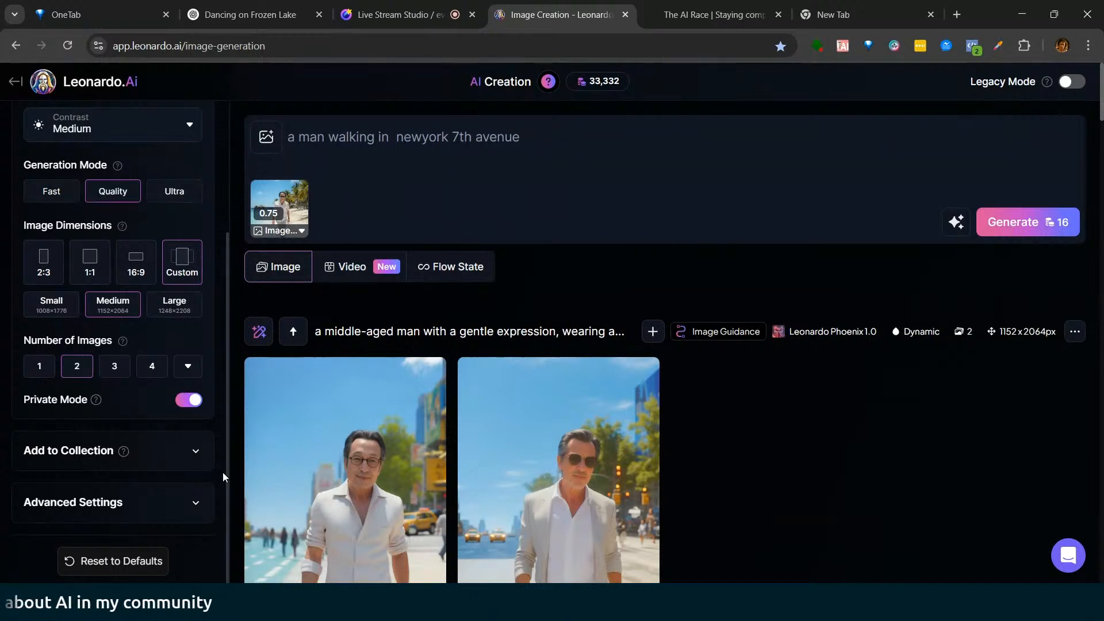
pyautogui.click(195, 503)
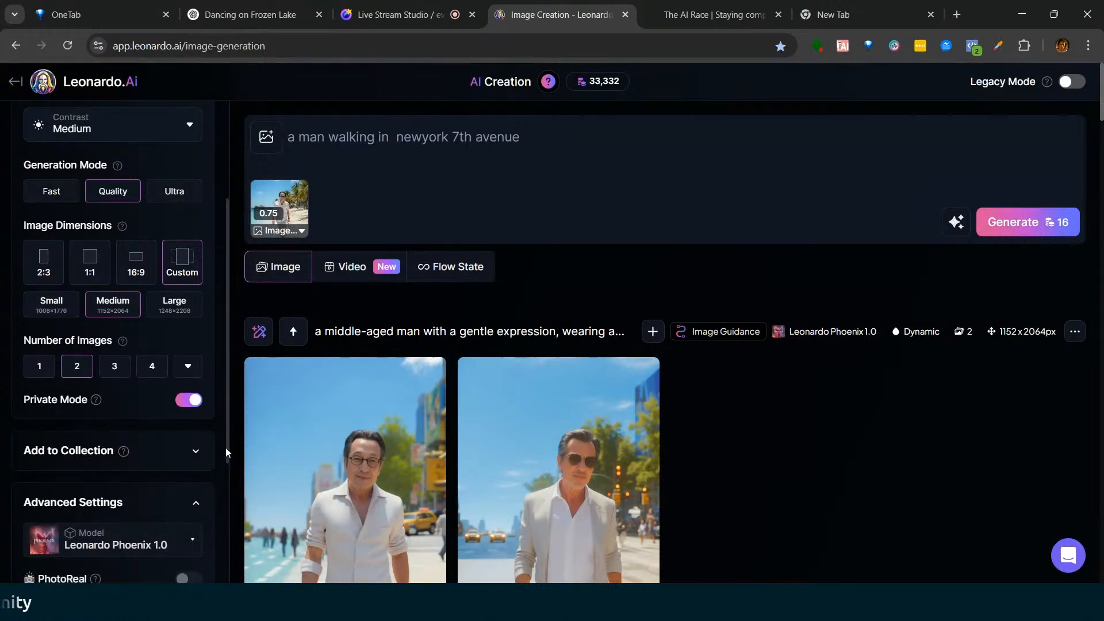
pyautogui.hotkey('ctrl', 'a')
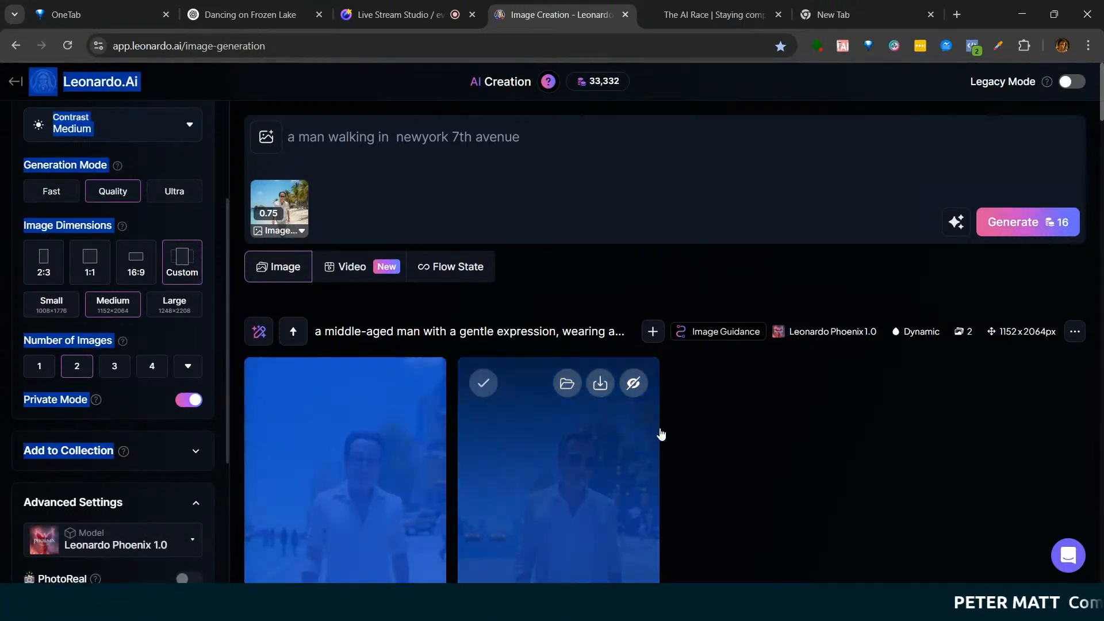
pyautogui.click(742, 444)
pyautogui.moveTo(333, 470)
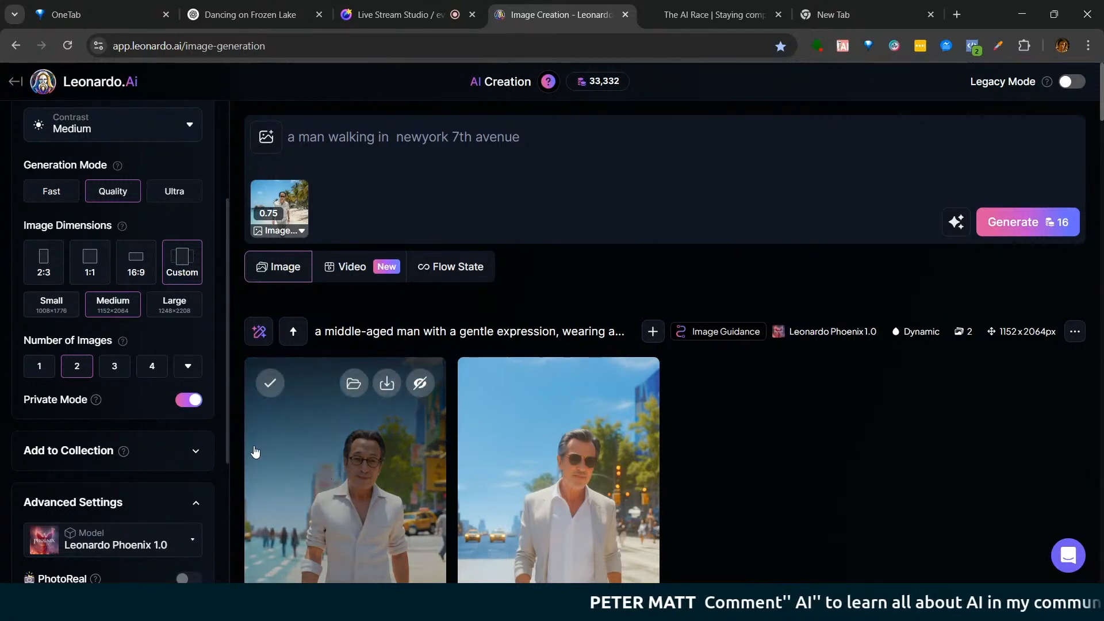
pyautogui.moveTo(226, 434); pyautogui.dragTo(254, 561)
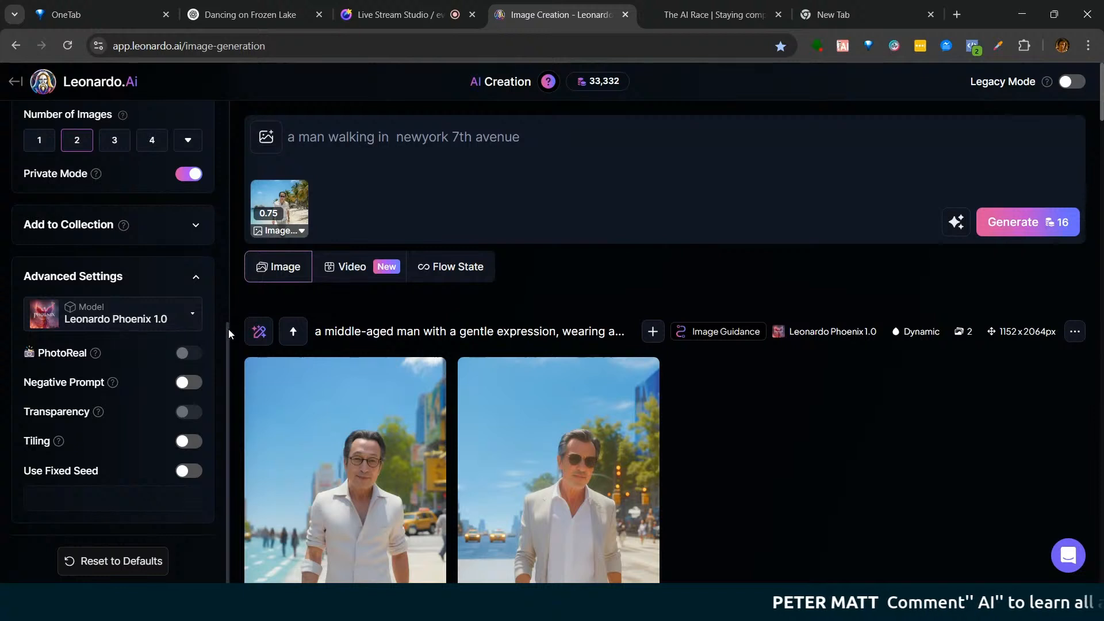
pyautogui.moveTo(228, 329); pyautogui.dragTo(225, 316)
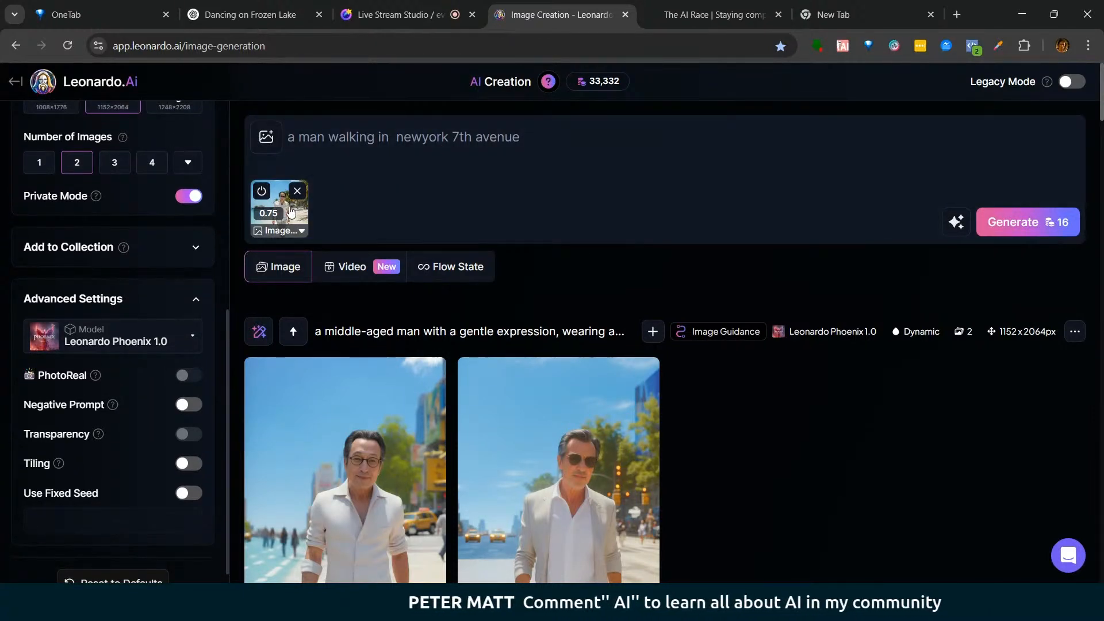
# Step: Replace the Image to Image reference with a Content Reference that uses the uploaded black-and-white comic page
pyautogui.click(288, 208)
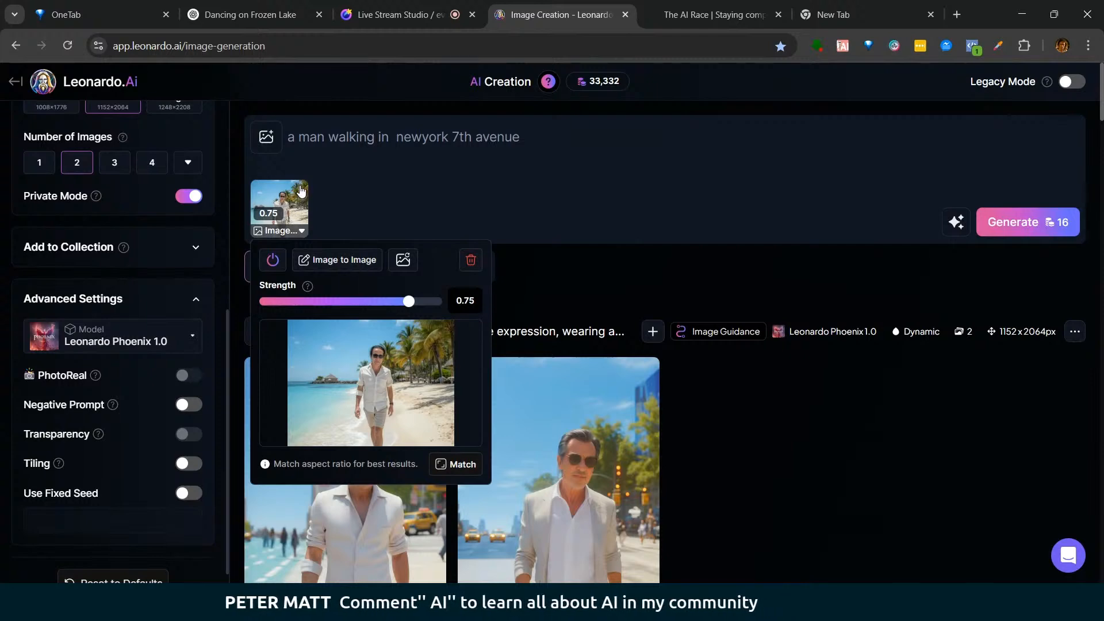
pyautogui.click(276, 188)
pyautogui.click(266, 137)
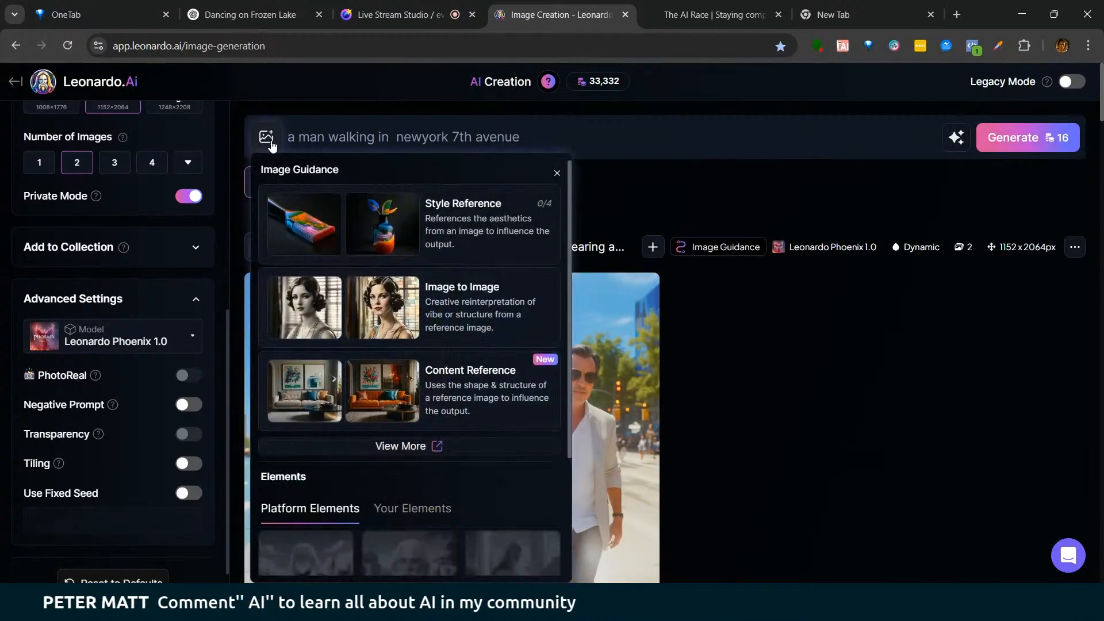
pyautogui.click(424, 382)
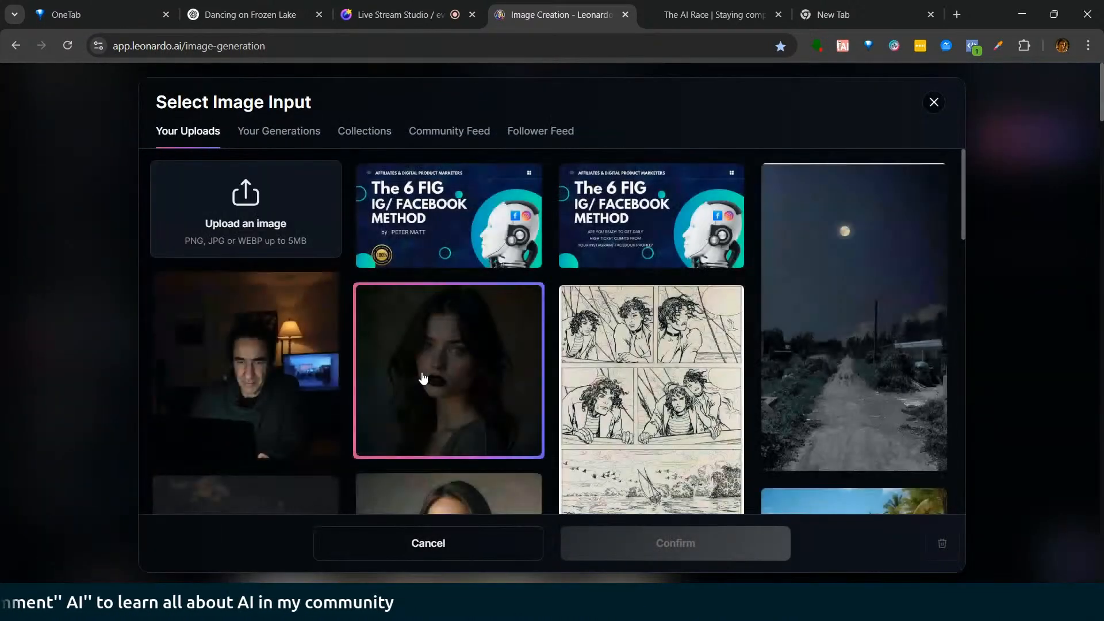
pyautogui.click(657, 366)
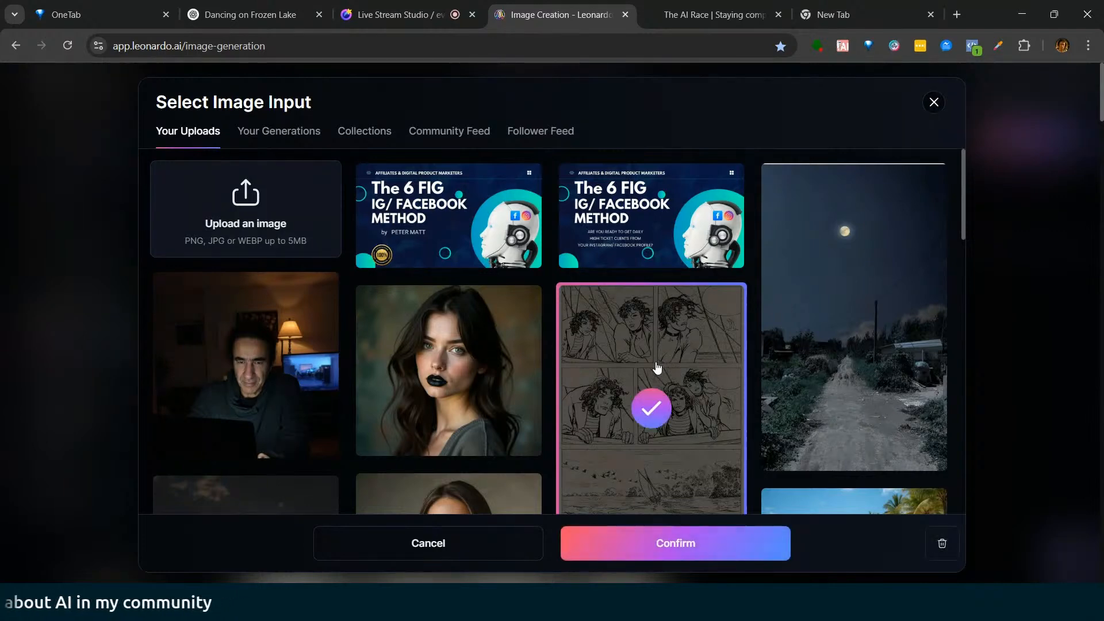
pyautogui.click(698, 551)
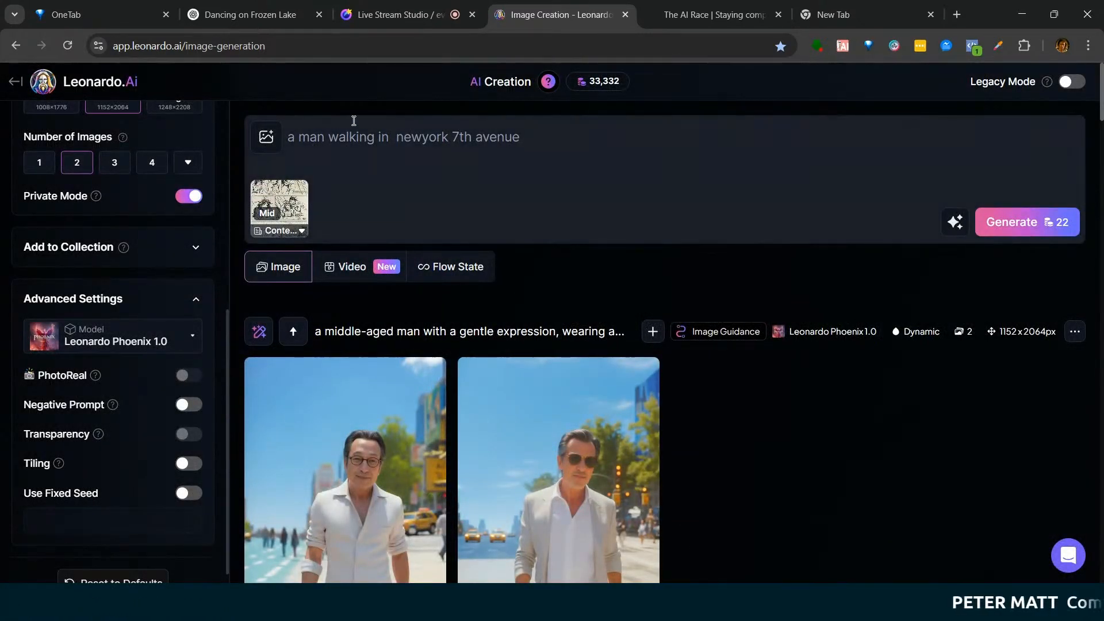
# Step: Correct "newyork" to "new york" in the prompt and generate the images
pyautogui.click(423, 137)
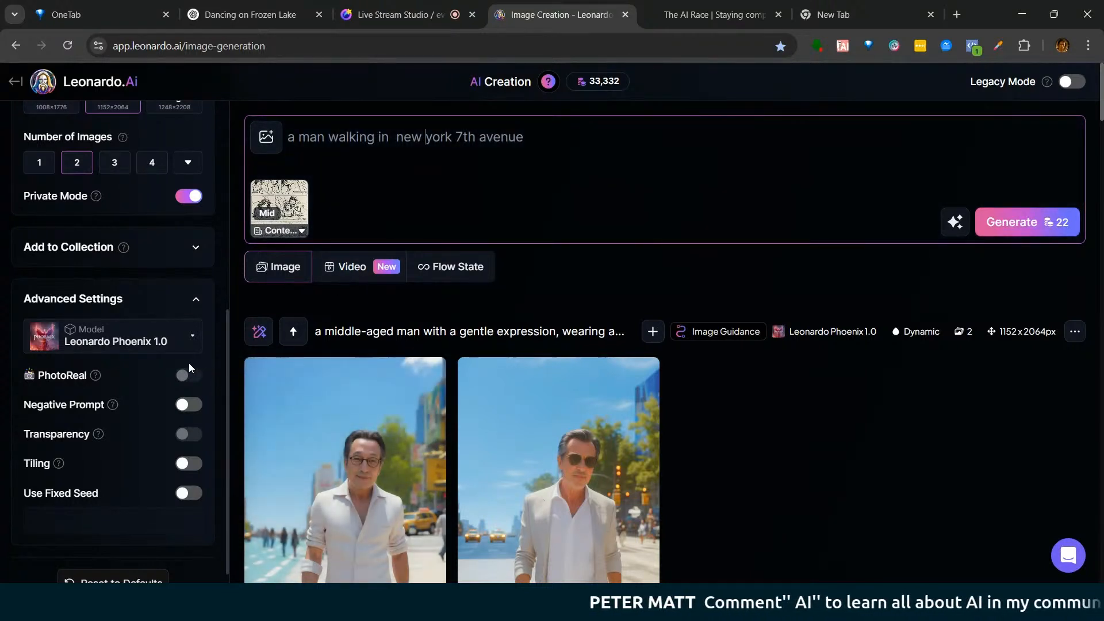
pyautogui.click(1025, 227)
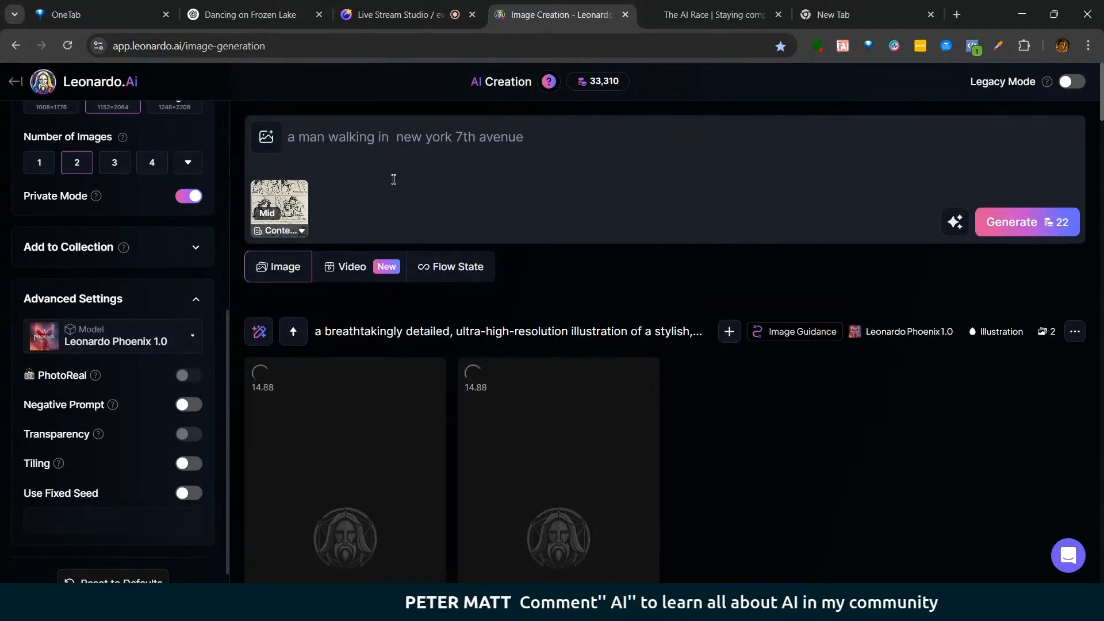
# Step: Check the Image Guidance types and the strength options of the comic page's Content Reference
pyautogui.click(266, 138)
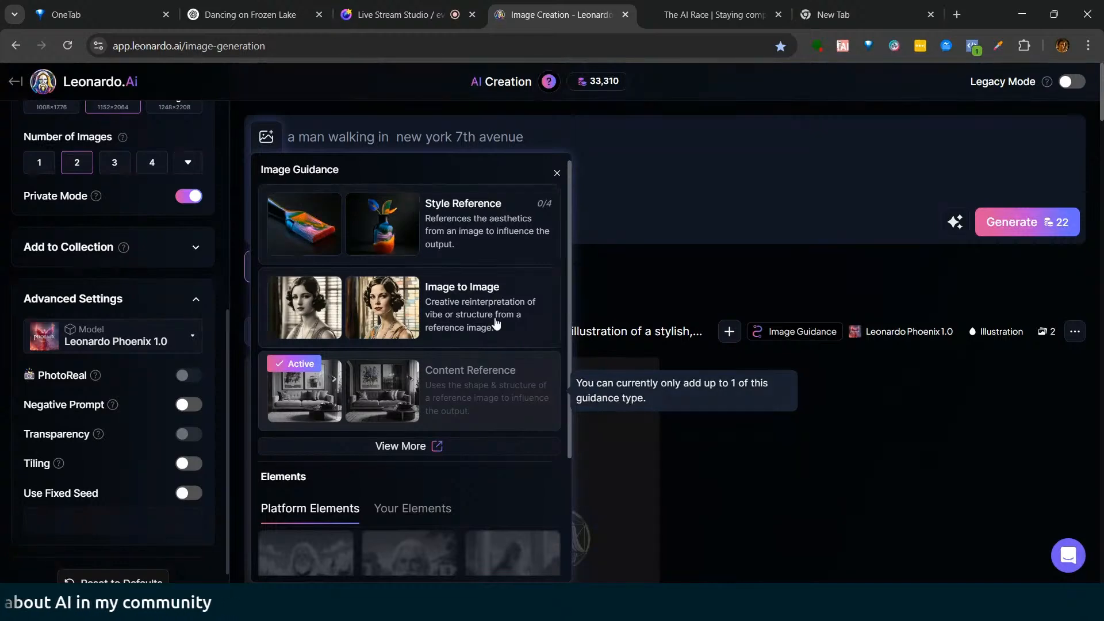
pyautogui.click(556, 174)
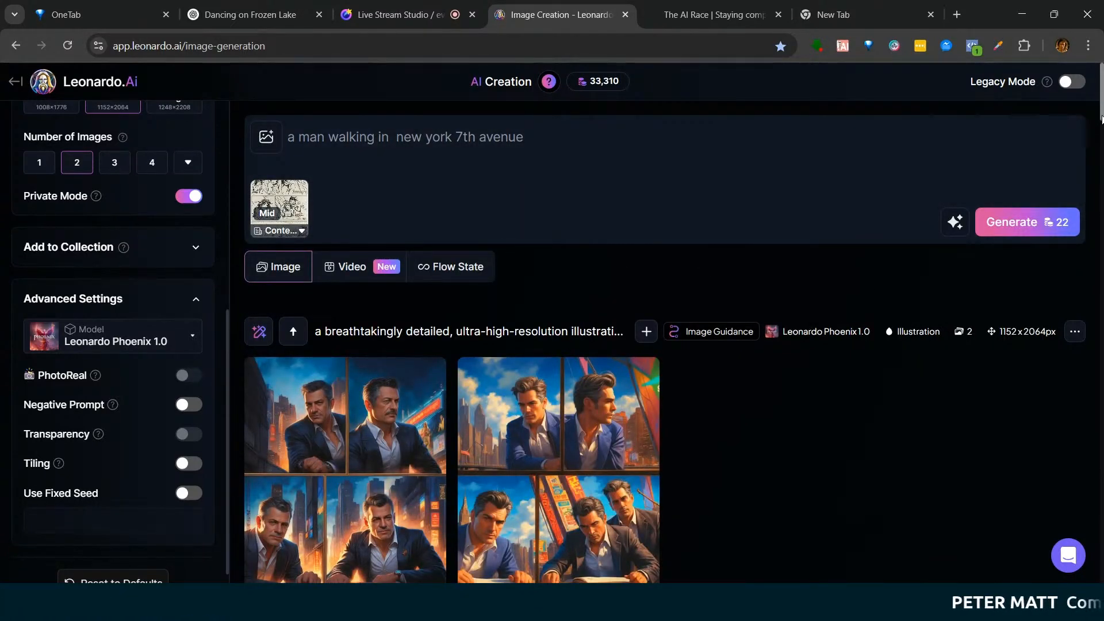
pyautogui.scroll(-1, 664, 344)
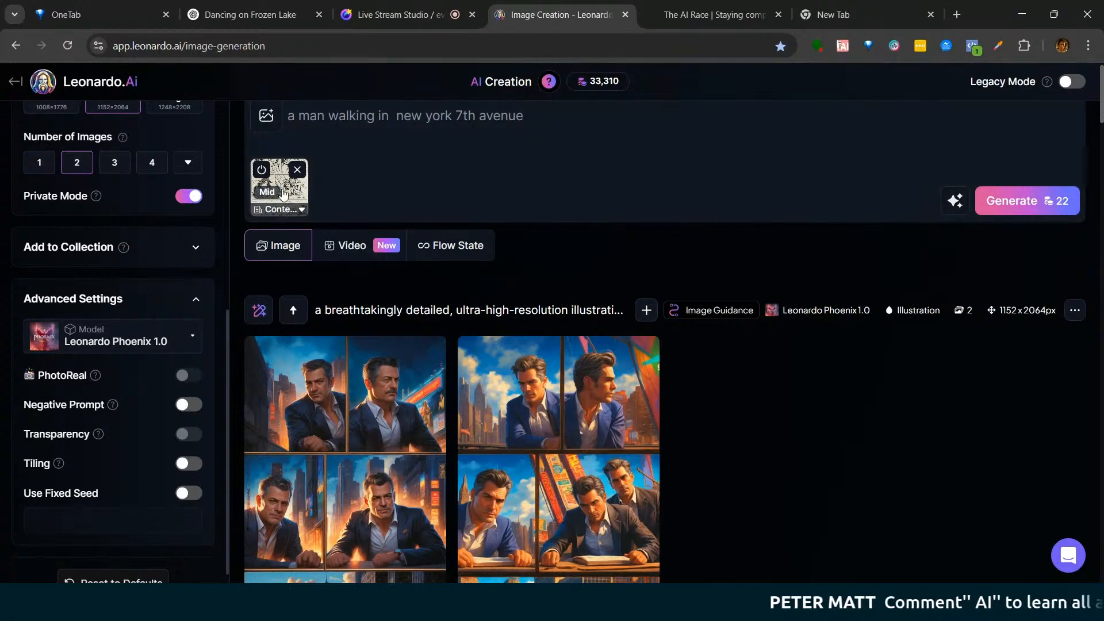
pyautogui.click(283, 193)
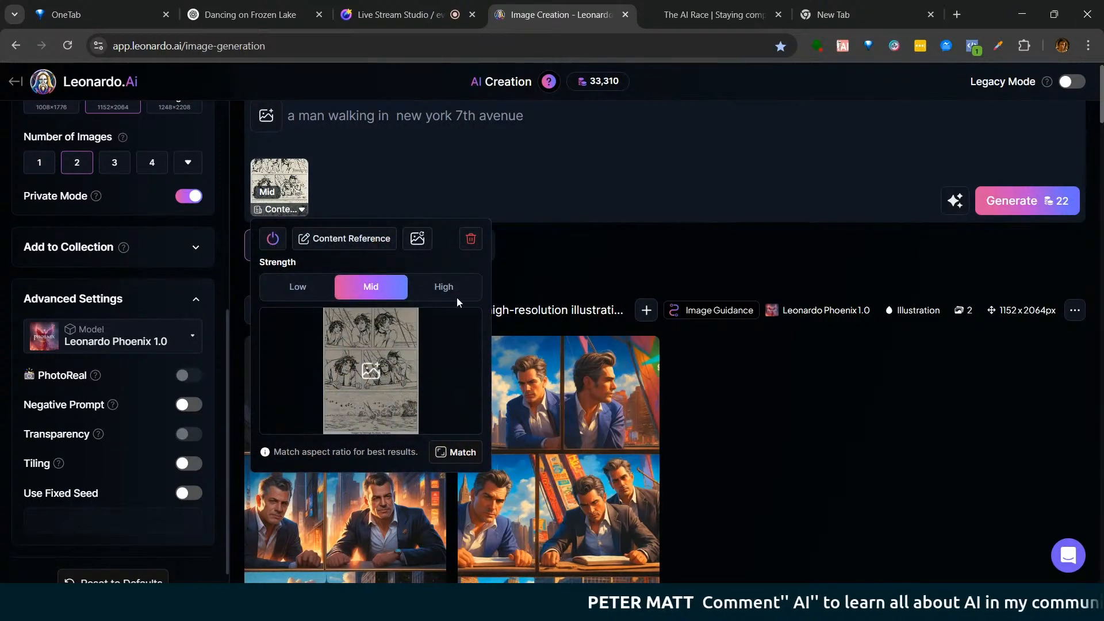
pyautogui.click(612, 174)
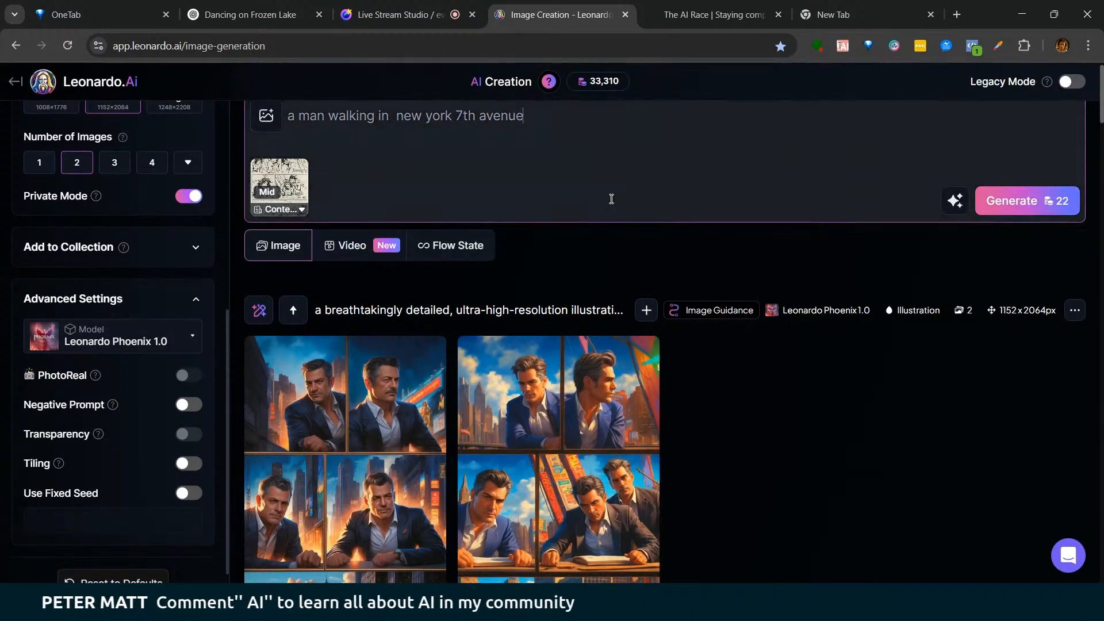
# Step: Replace the prompt with "rabbits playing together" and generate the images
pyautogui.click(279, 183)
pyautogui.click(553, 180)
pyautogui.moveTo(529, 116); pyautogui.dragTo(275, 118)
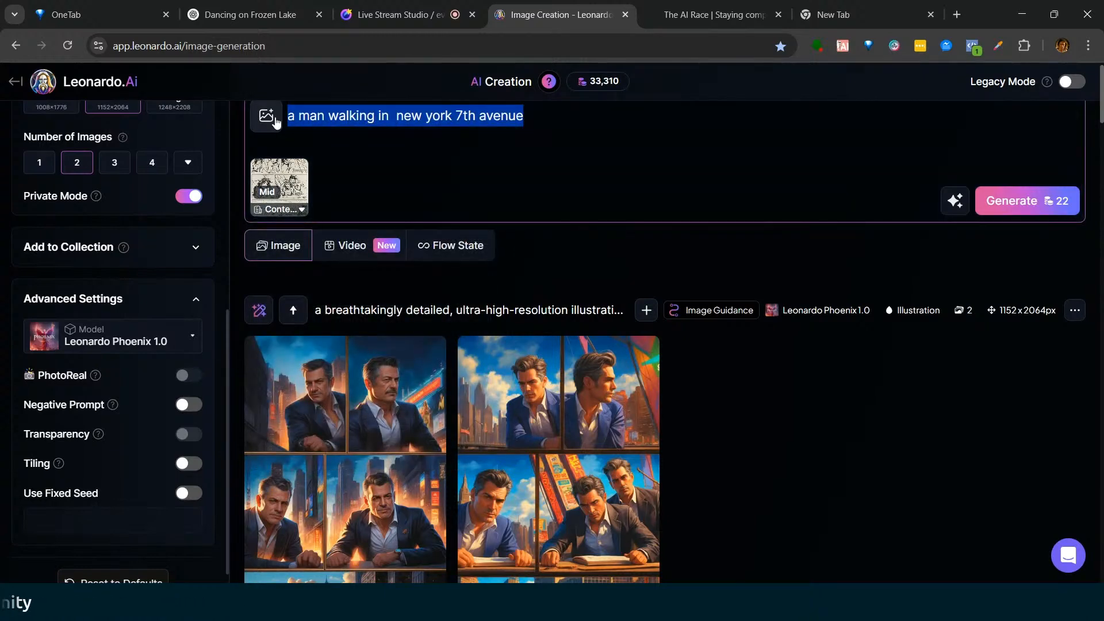
pyautogui.press('BackSpace')
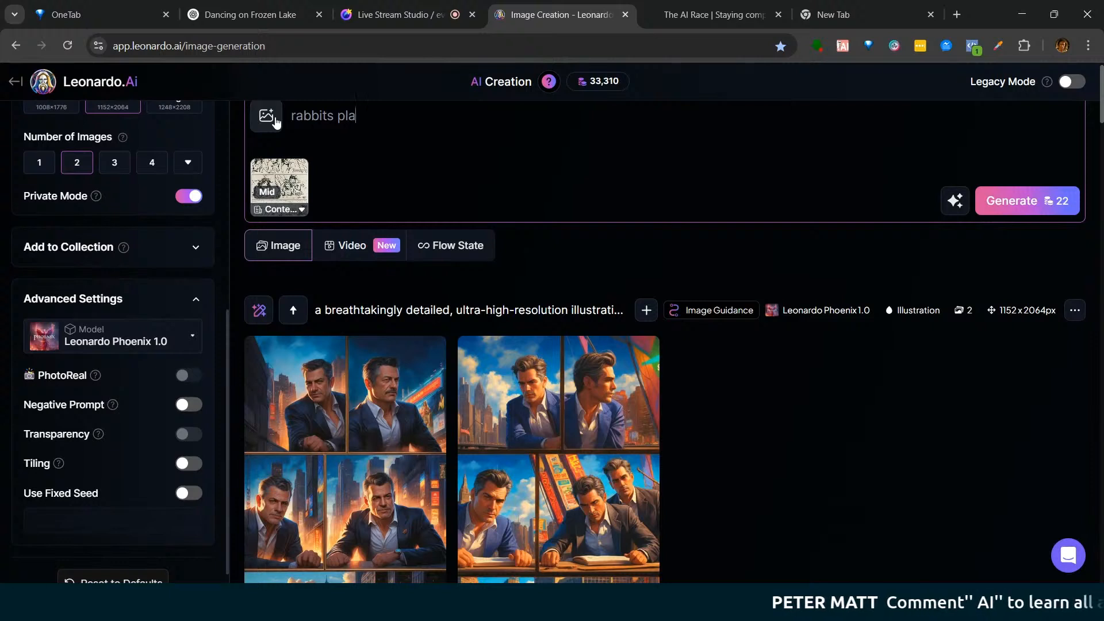
pyautogui.write('rabbits playing together')
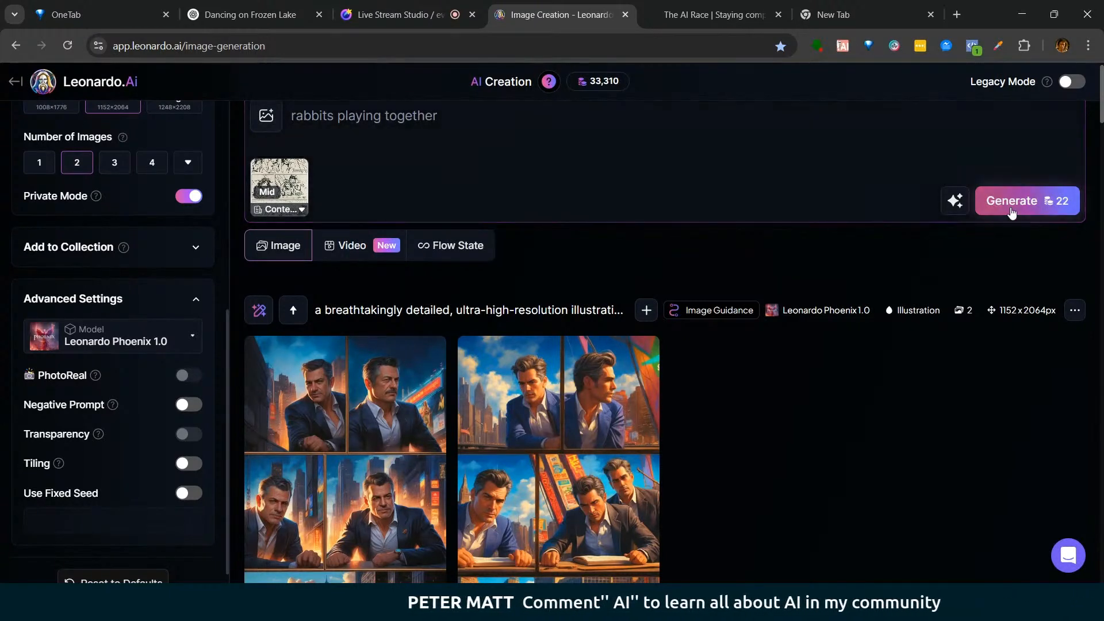
pyautogui.click(1011, 212)
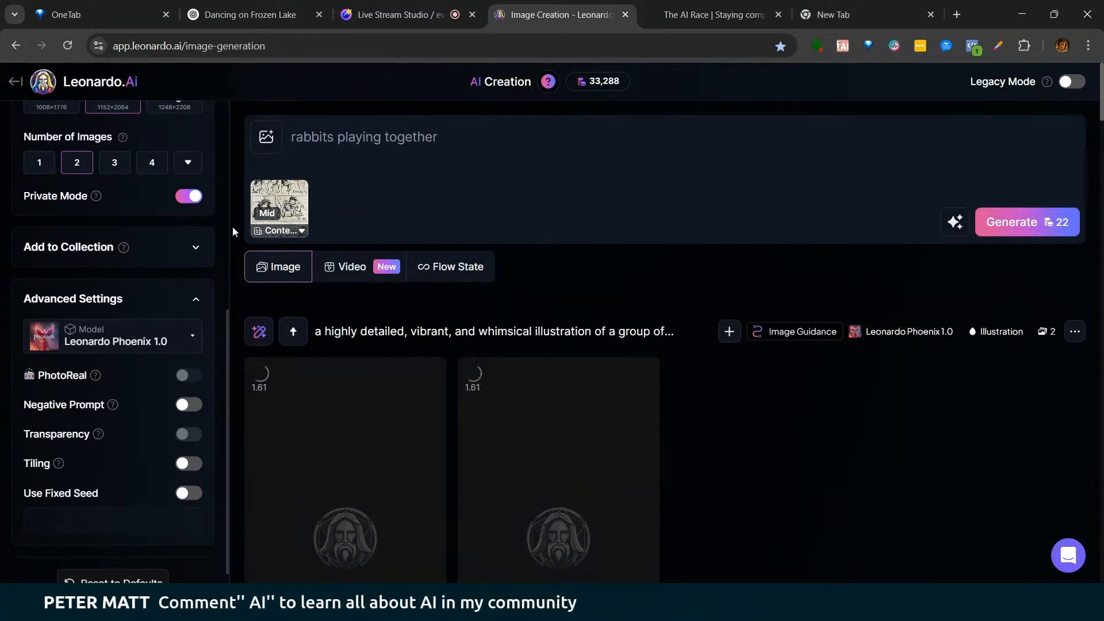
# Step: Look through the available Style presets in the generation settings, leaving the selection as it is
pyautogui.moveTo(230, 327); pyautogui.dragTo(232, 78)
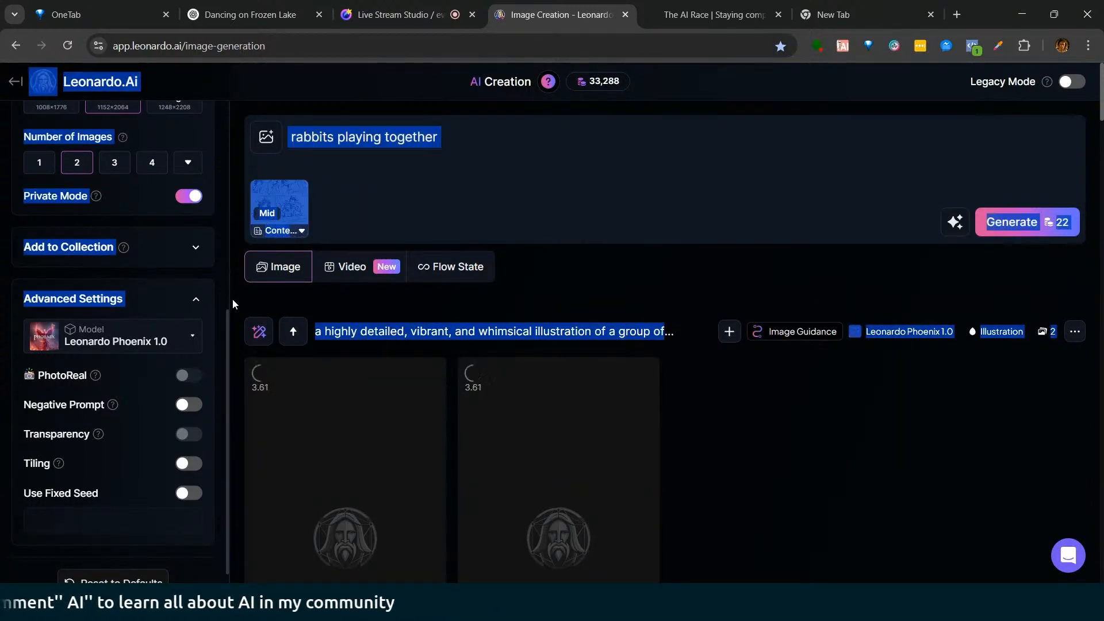
pyautogui.moveTo(229, 314); pyautogui.dragTo(219, 116)
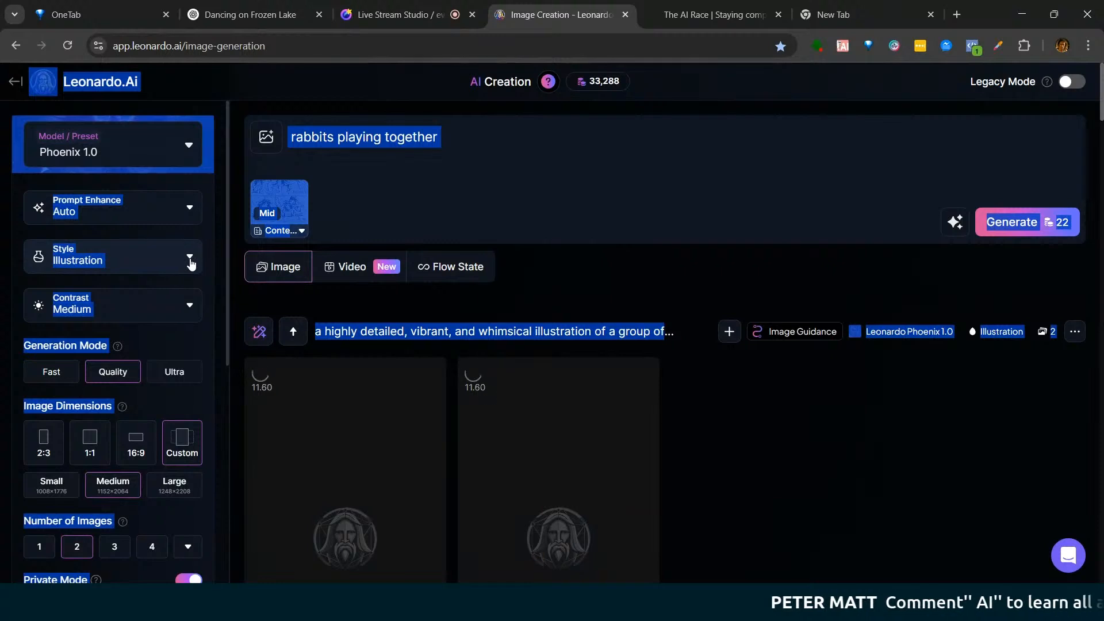
pyautogui.click(191, 264)
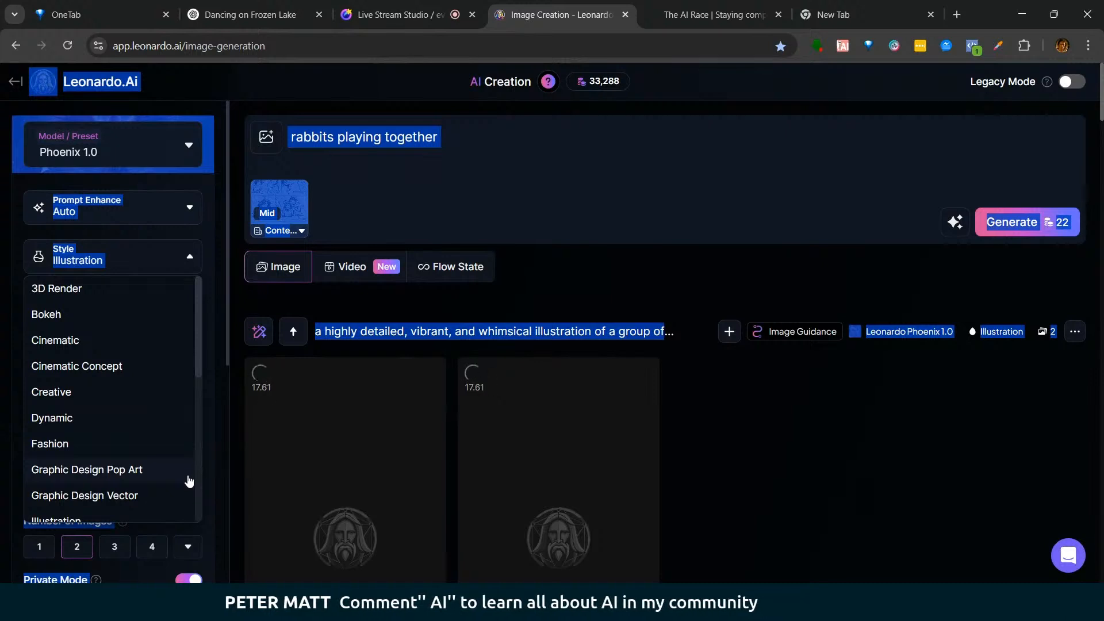
pyautogui.click(204, 91)
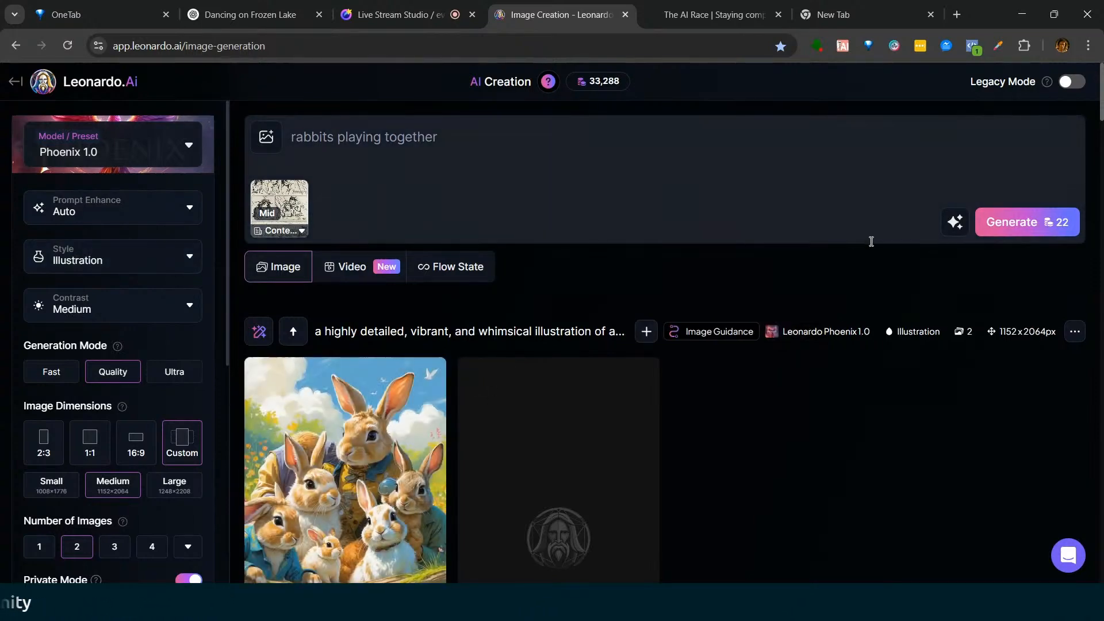
# Step: Review the generated rabbit images and compare them with the comic page used as Content Reference
pyautogui.scroll(-3, 664, 345)
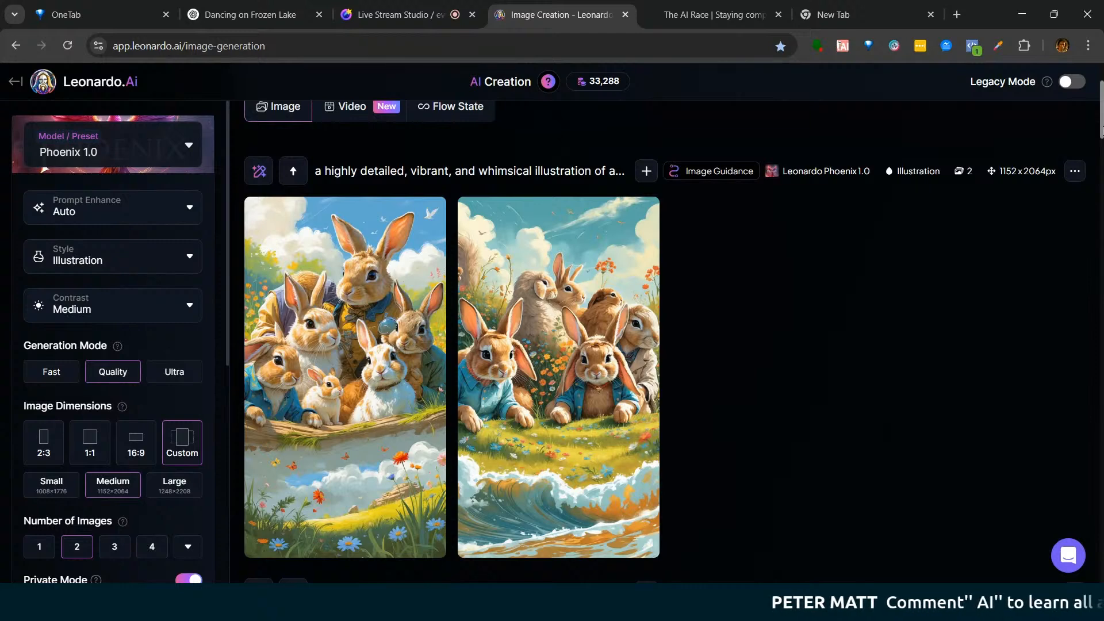
pyautogui.scroll(3, 1101, 131)
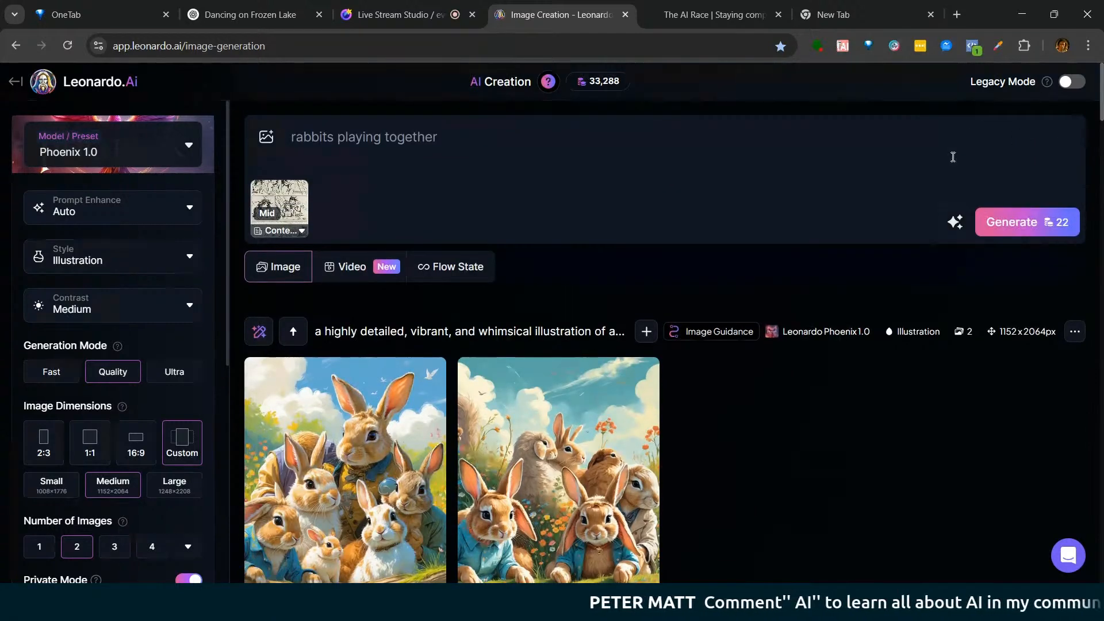
pyautogui.click(304, 214)
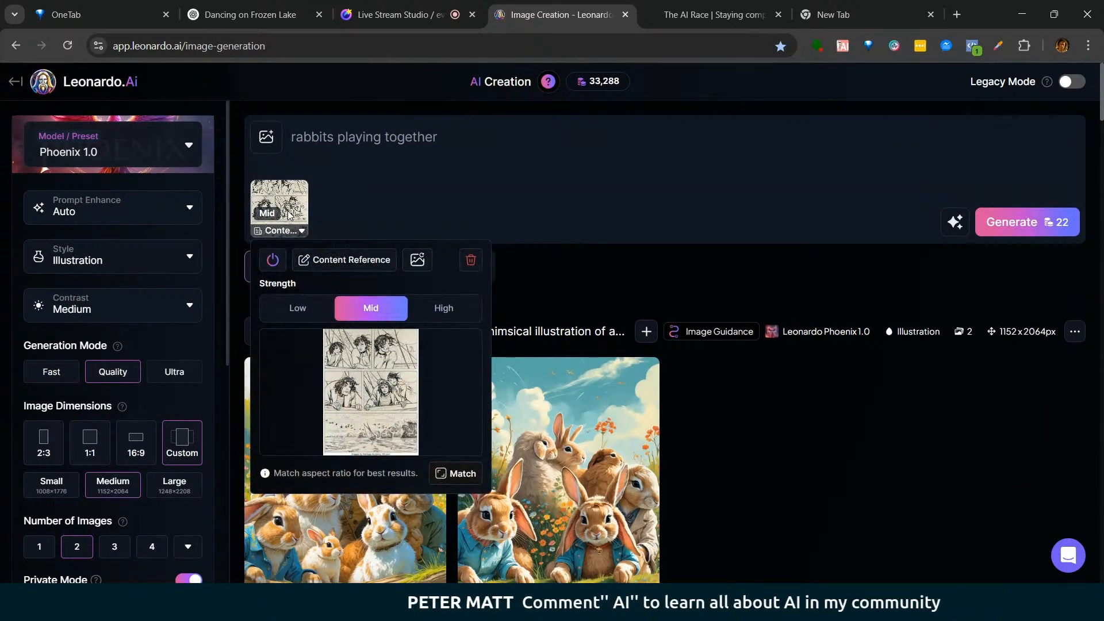
pyautogui.click(377, 386)
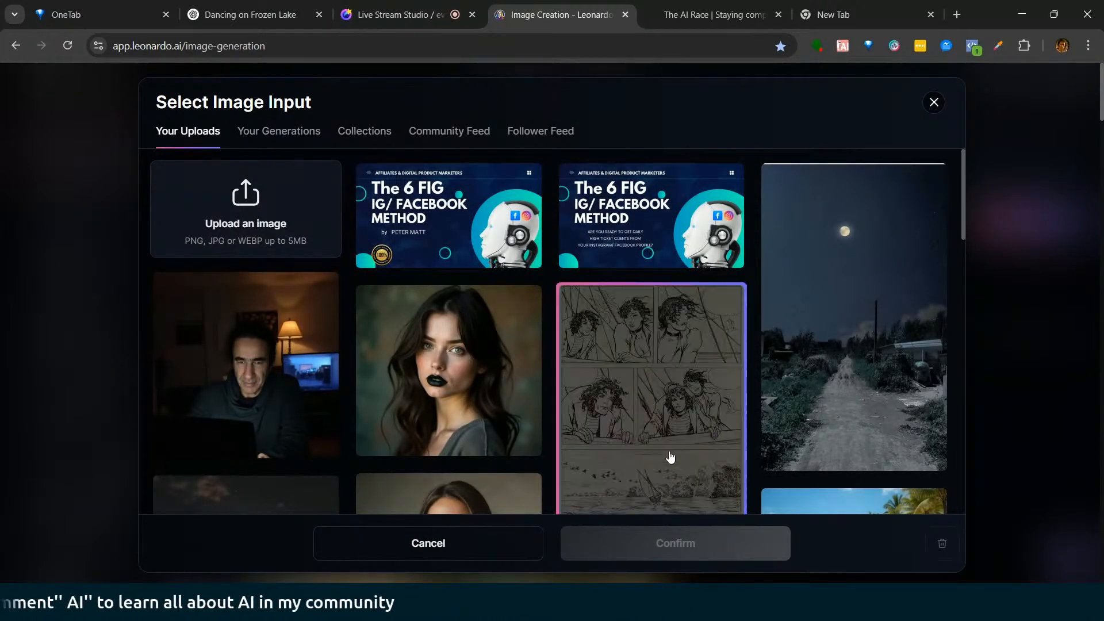
pyautogui.click(933, 103)
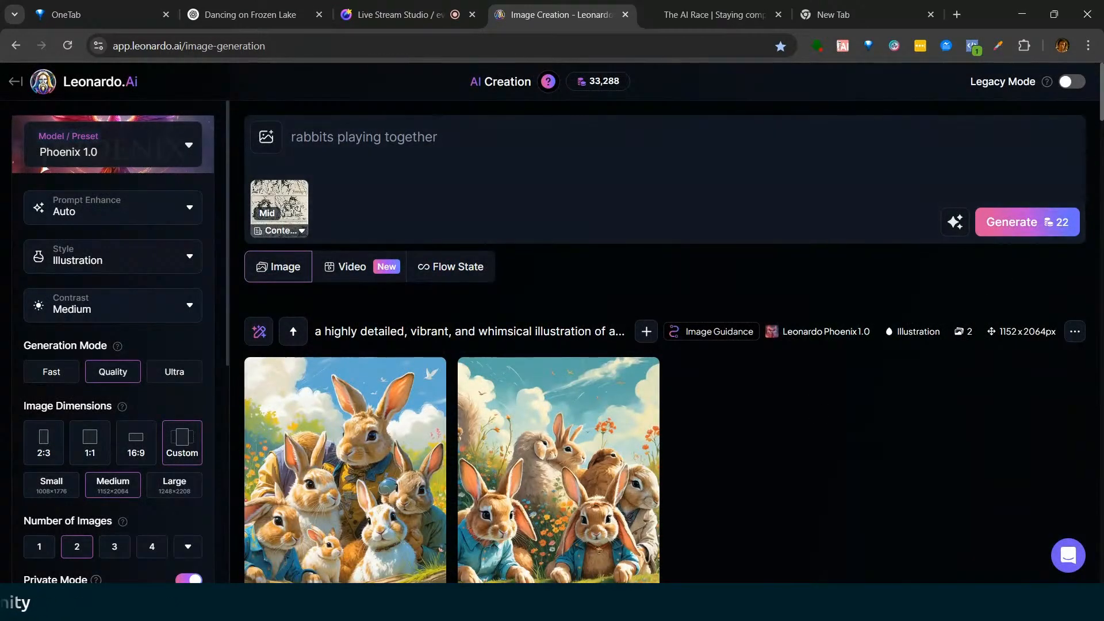
pyautogui.scroll(-3, 1100, 115)
pyautogui.moveTo(1102, 127); pyautogui.dragTo(1103, 104)
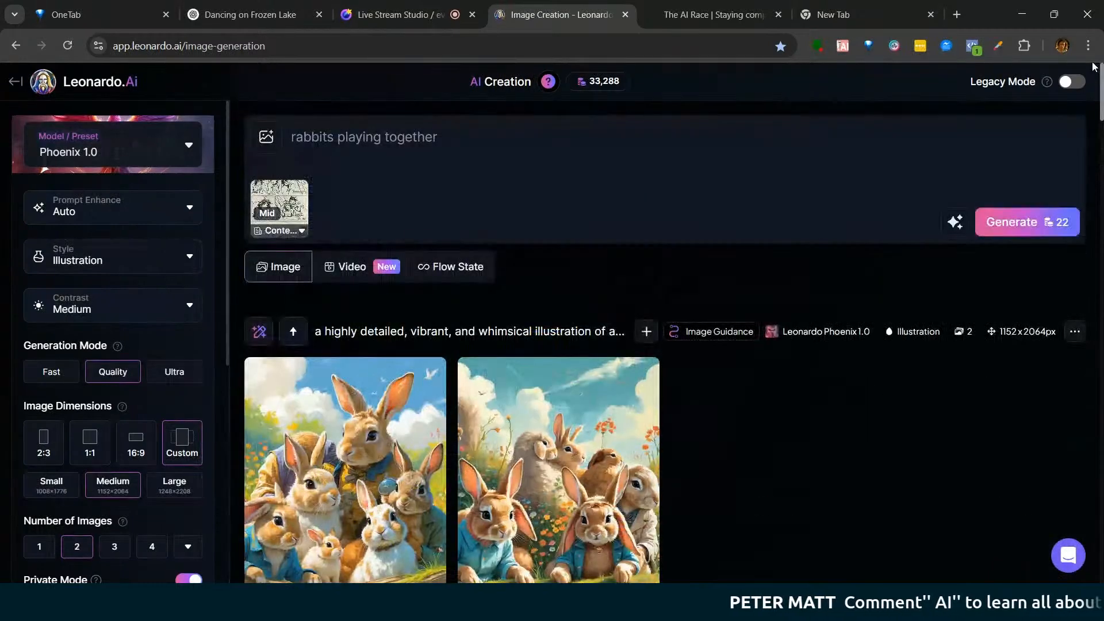
# Step: Return to the home page and open your own models in Models & Training
pyautogui.click(14, 81)
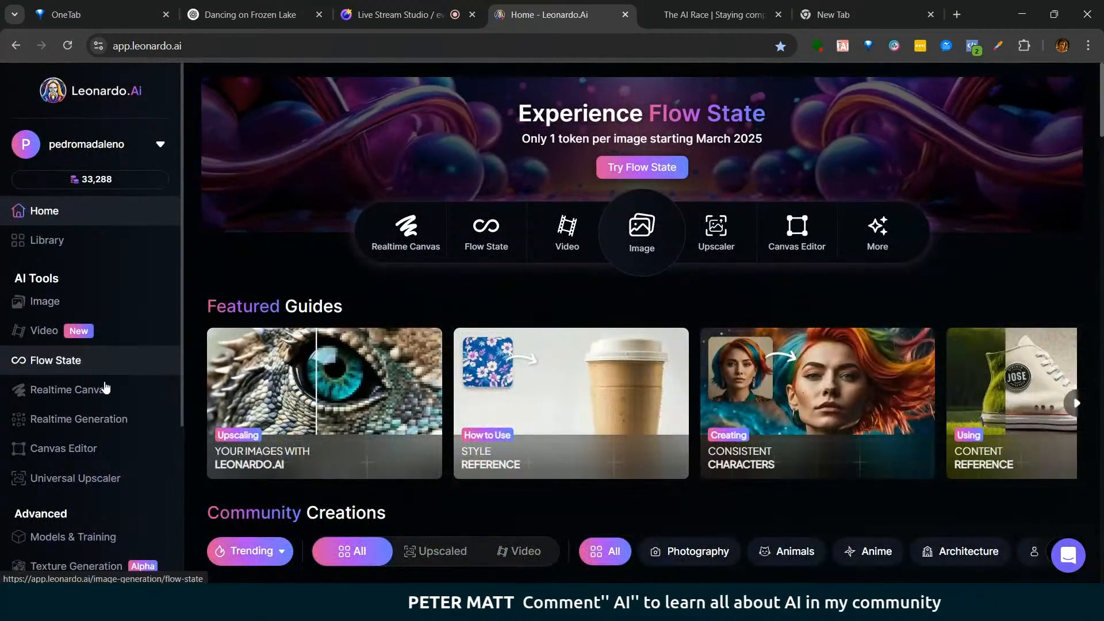
pyautogui.moveTo(181, 398); pyautogui.dragTo(191, 554)
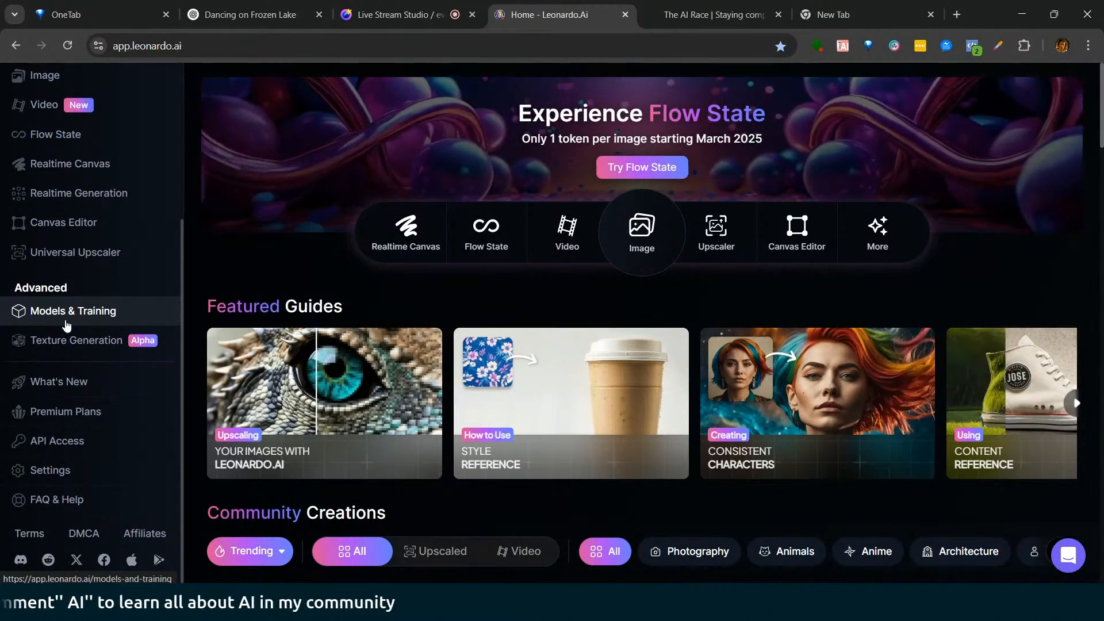
pyautogui.click(66, 322)
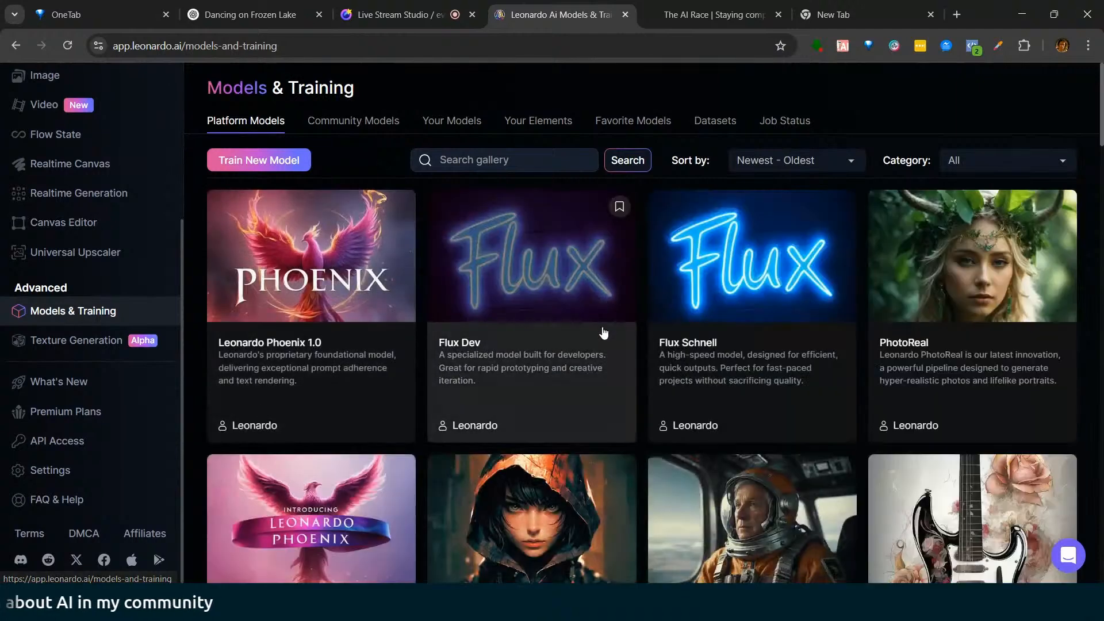
pyautogui.click(461, 125)
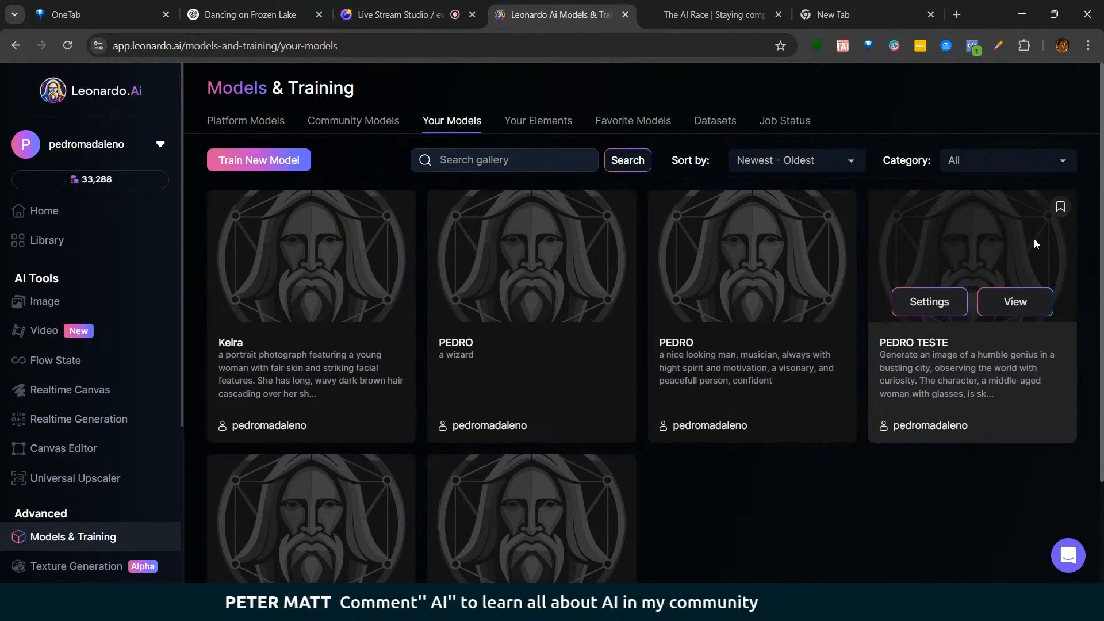
# Step: Look at the community models and browse through your own trained models
pyautogui.moveTo(1101, 314)
pyautogui.mouseDown()
pyautogui.moveTo(1100, 448)
pyautogui.moveTo(1099, 311)
pyautogui.mouseUp()
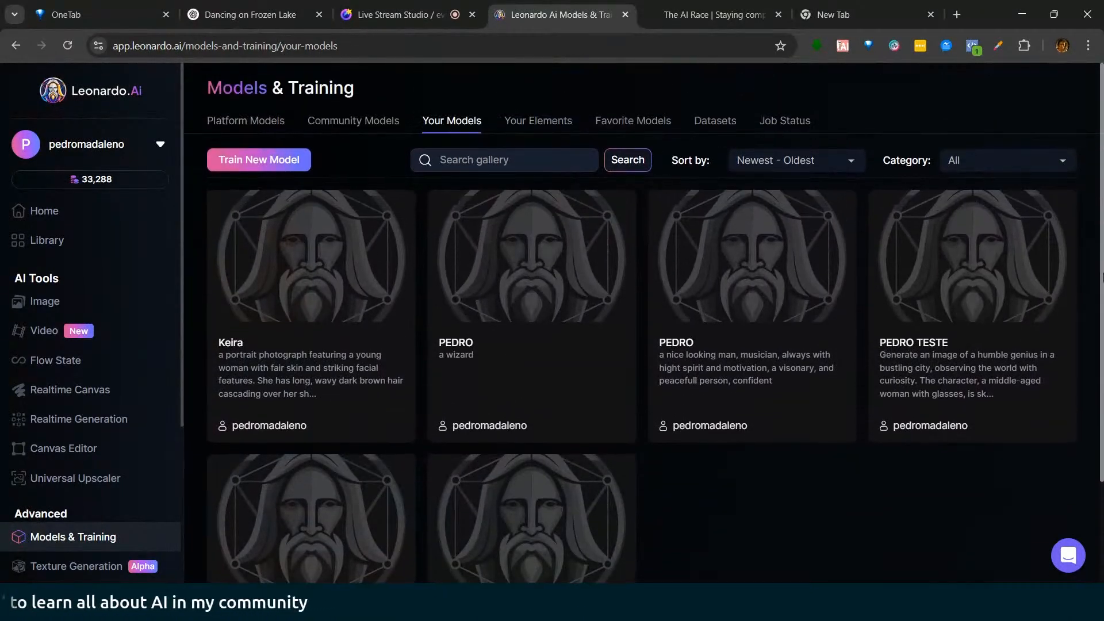
pyautogui.click(345, 129)
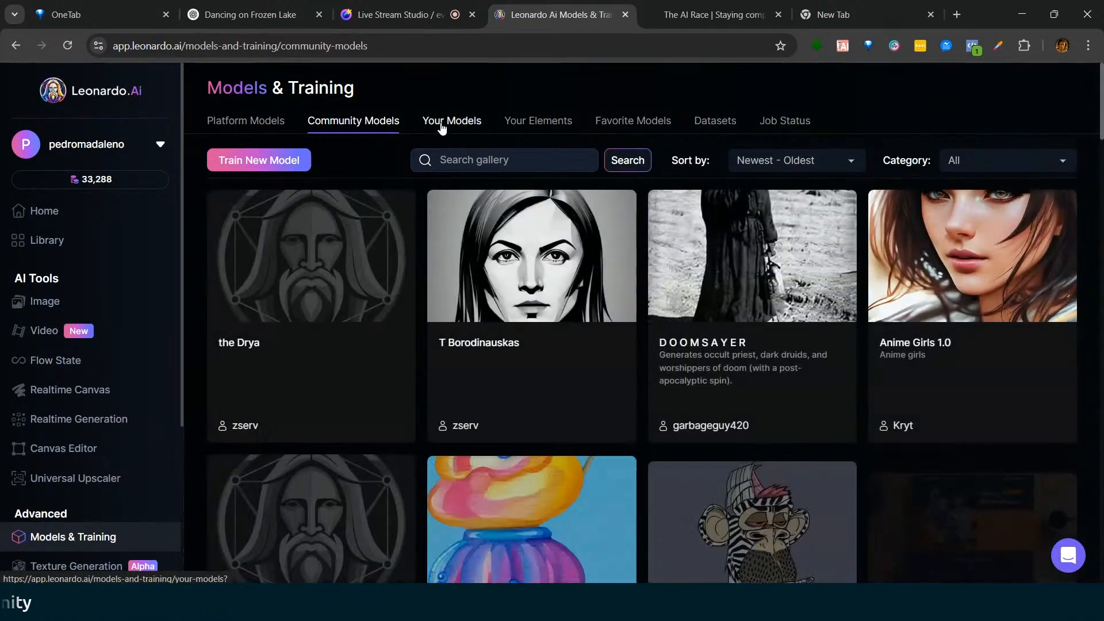
pyautogui.click(442, 128)
pyautogui.moveTo(546, 327)
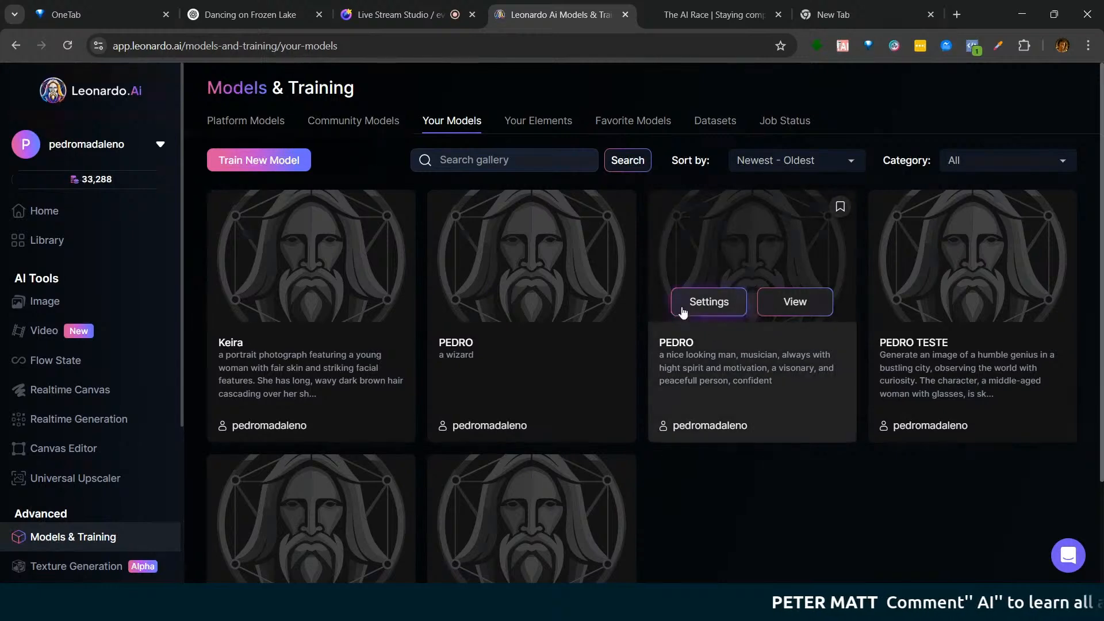
pyautogui.moveTo(262, 295)
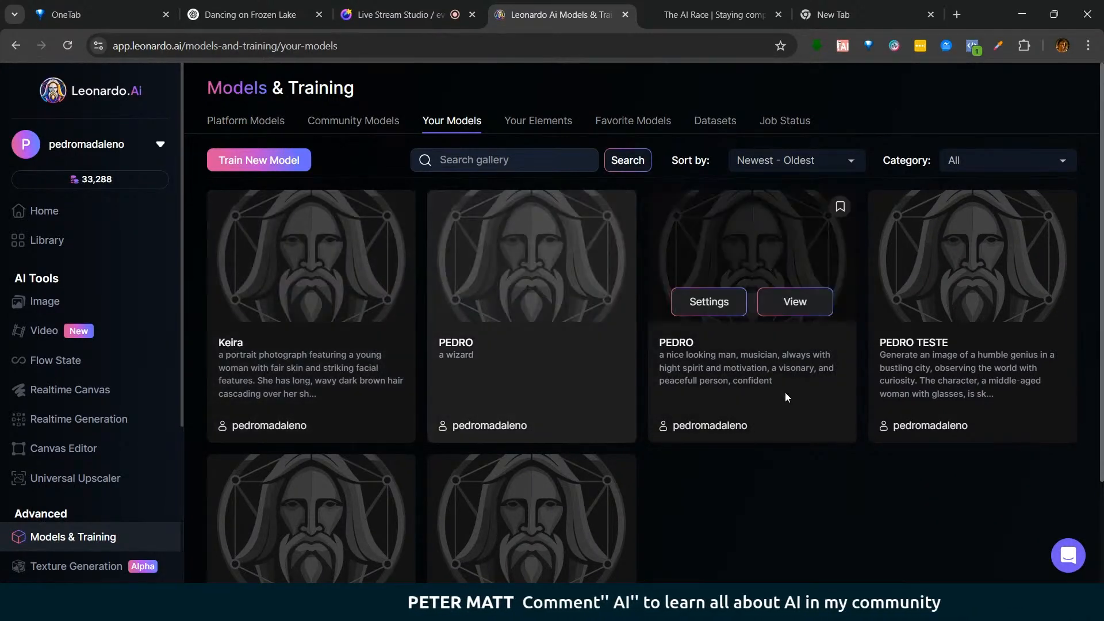
pyautogui.moveTo(1094, 308); pyautogui.dragTo(1098, 438)
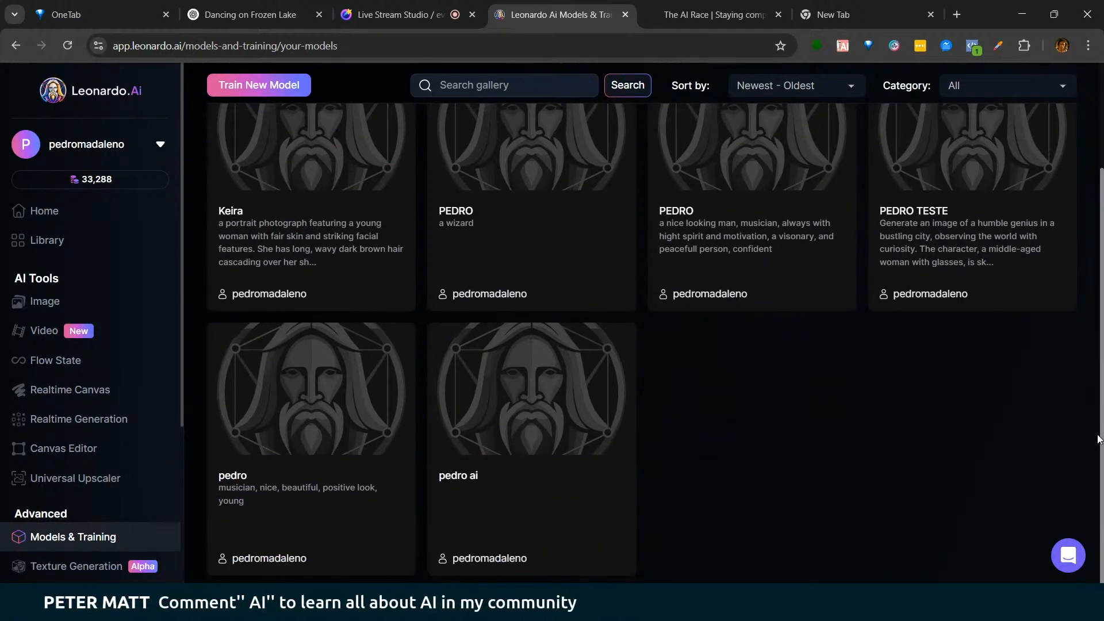
pyautogui.scroll(2, 1095, 429)
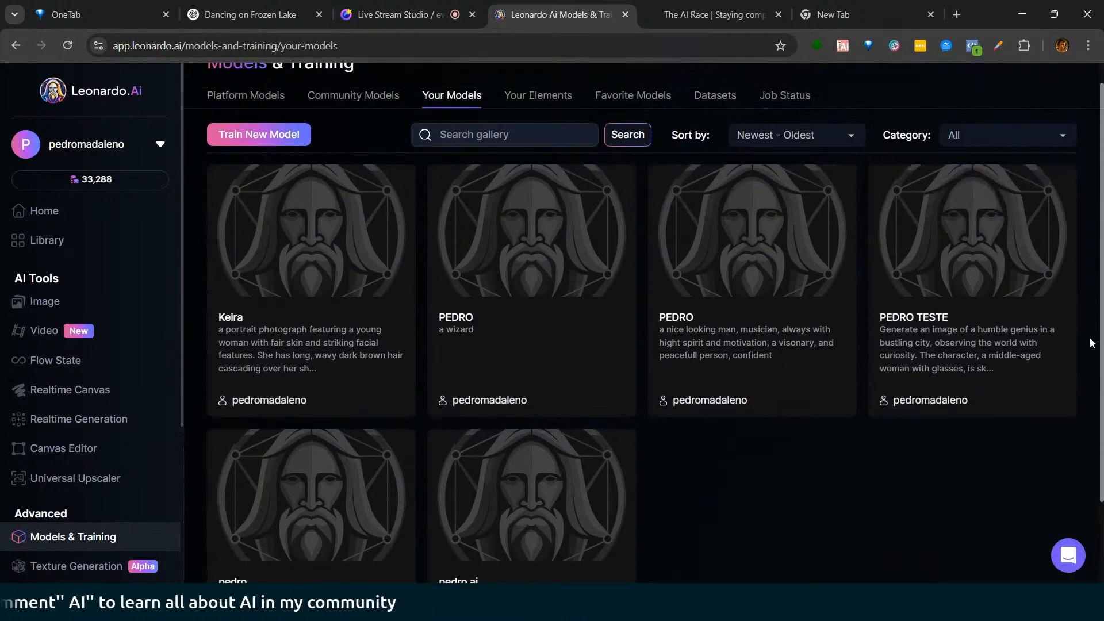
# Step: View the details of the trained model described as "a wizard" and close them
pyautogui.moveTo(528, 256)
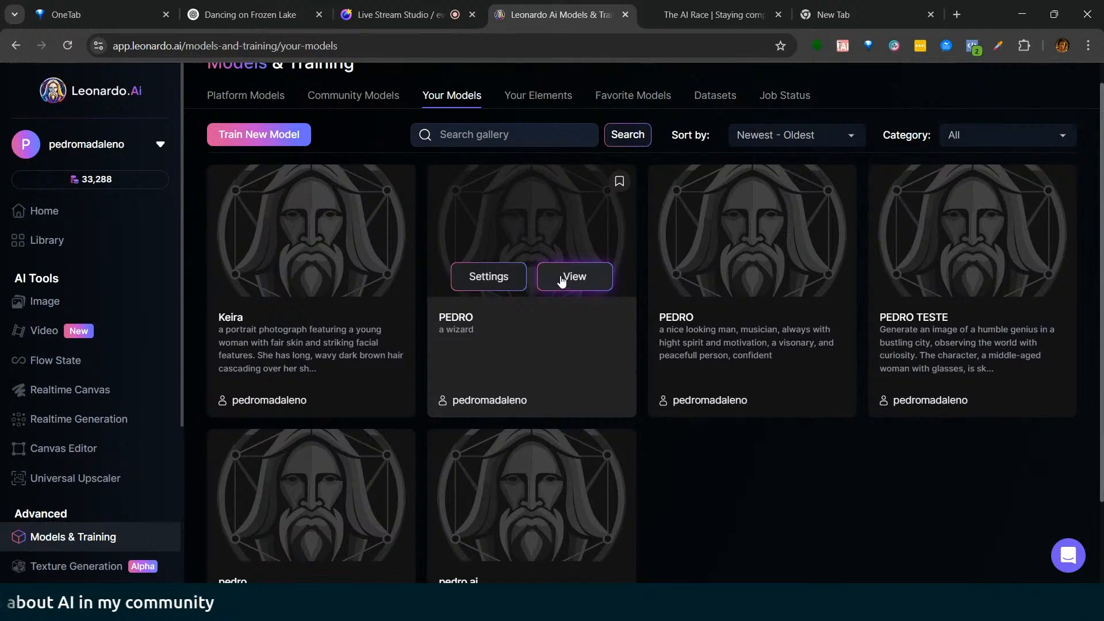
pyautogui.click(563, 279)
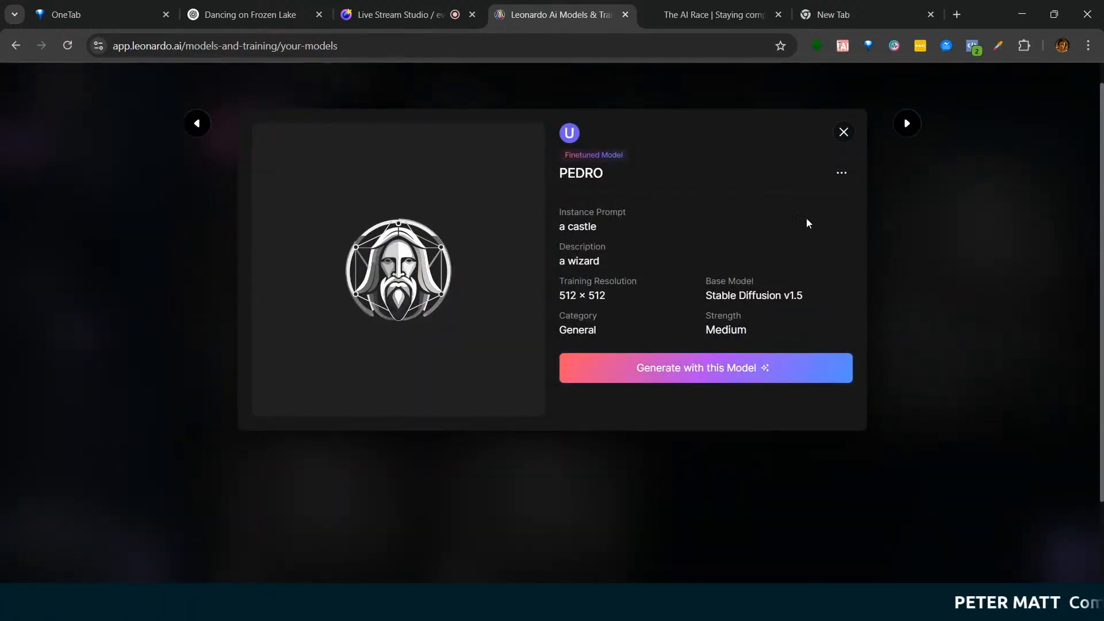
pyautogui.click(843, 133)
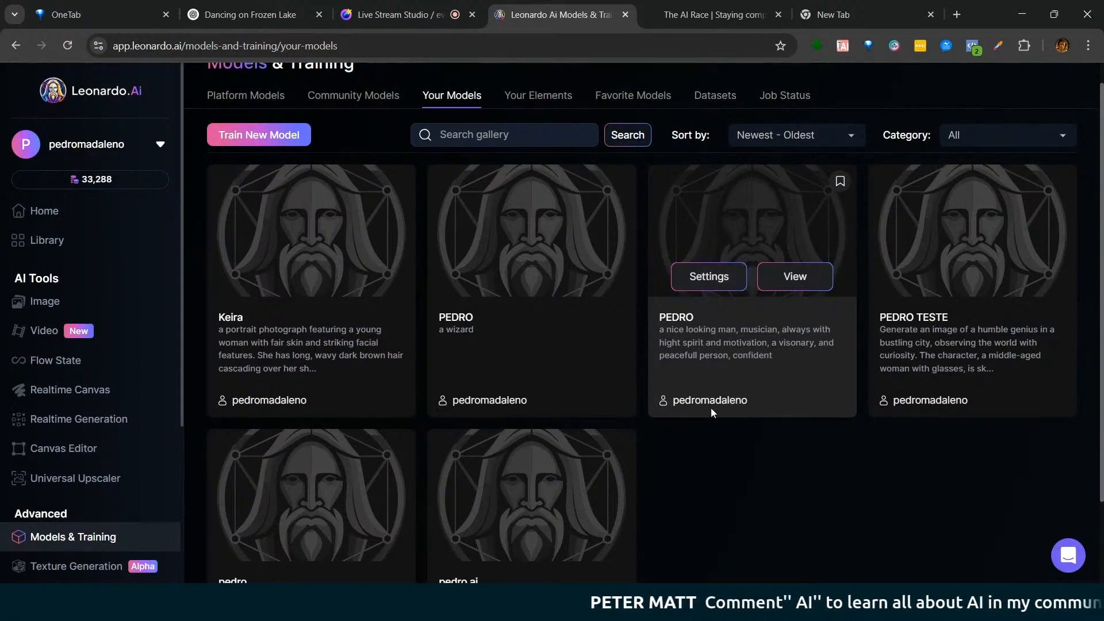
# Step: Start generating with the finetuned model described as a nice looking man and musician, dismissing the Alchemy welcome message
pyautogui.click(767, 277)
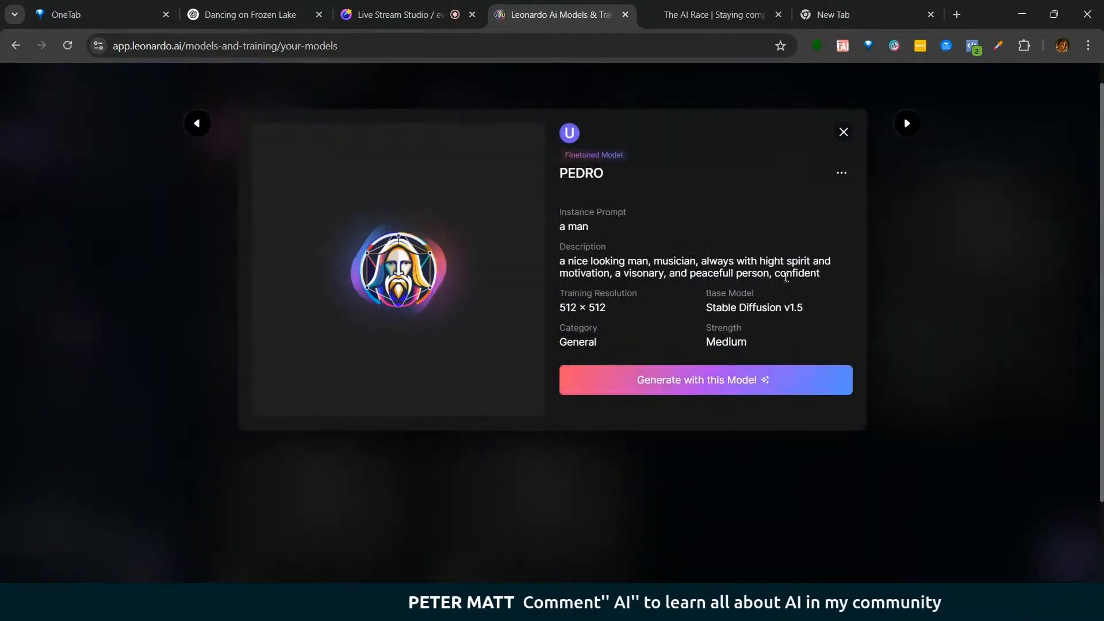
pyautogui.click(706, 388)
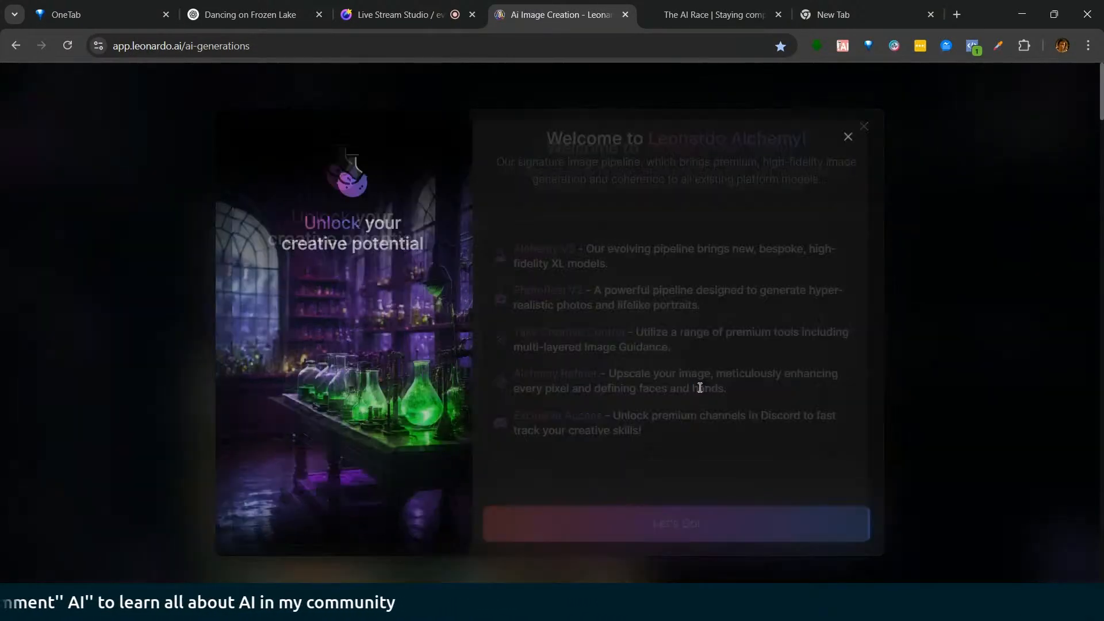
pyautogui.click(691, 520)
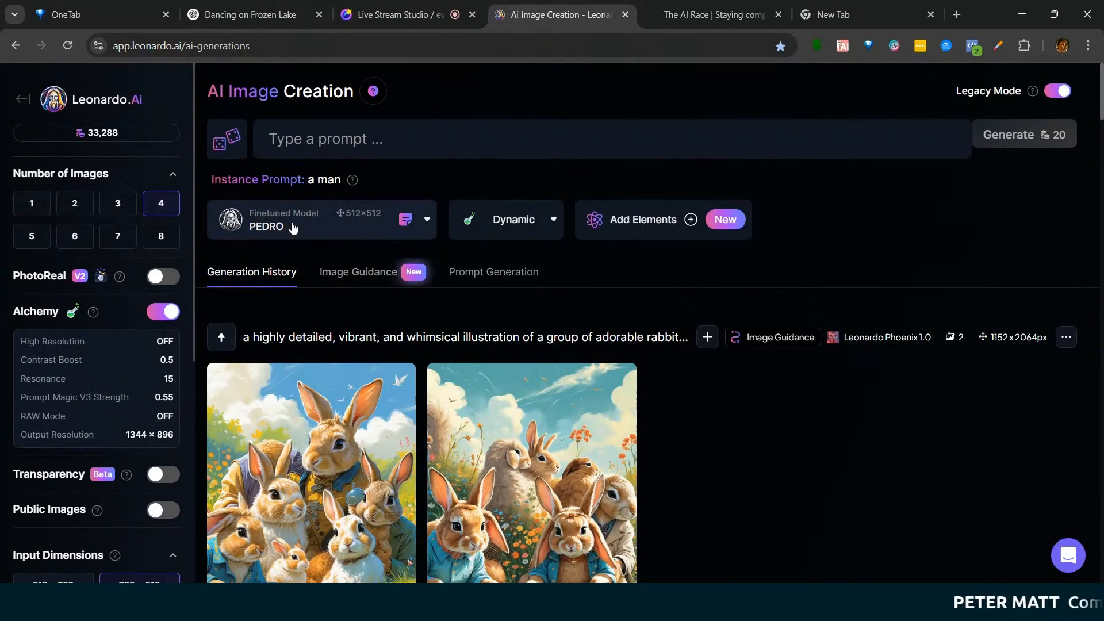
# Step: Enter the prompt "man walking in the street" and generate images with the selected finetuned model
pyautogui.click(426, 219)
pyautogui.scroll(-1, 461, 104)
pyautogui.click(461, 104)
pyautogui.click(377, 79)
pyautogui.scroll(1, 430, 173)
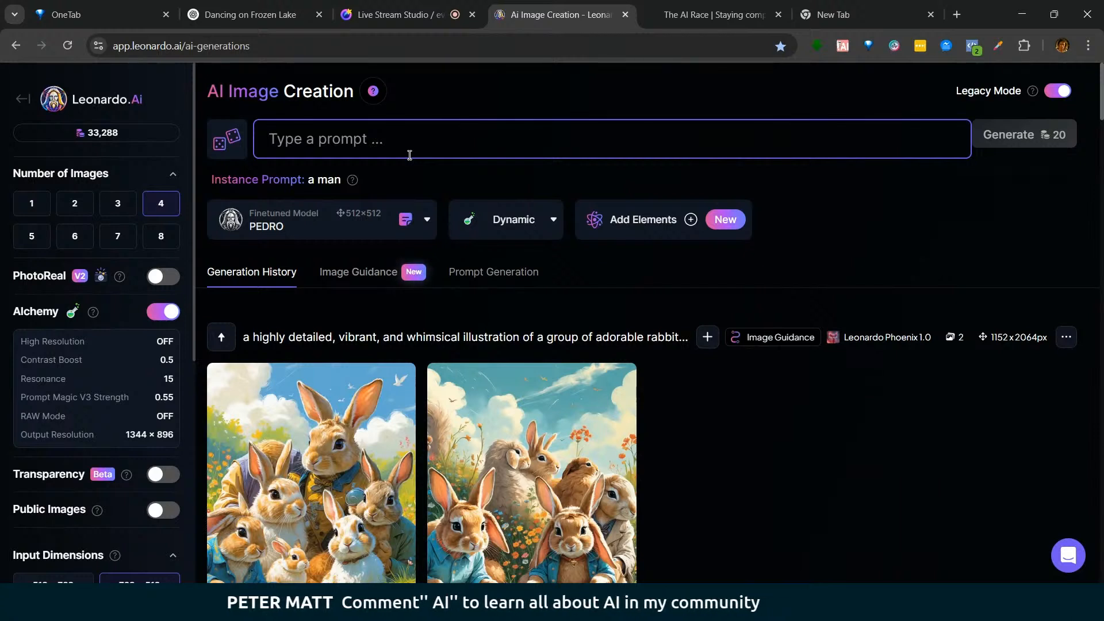
pyautogui.write('man wa')
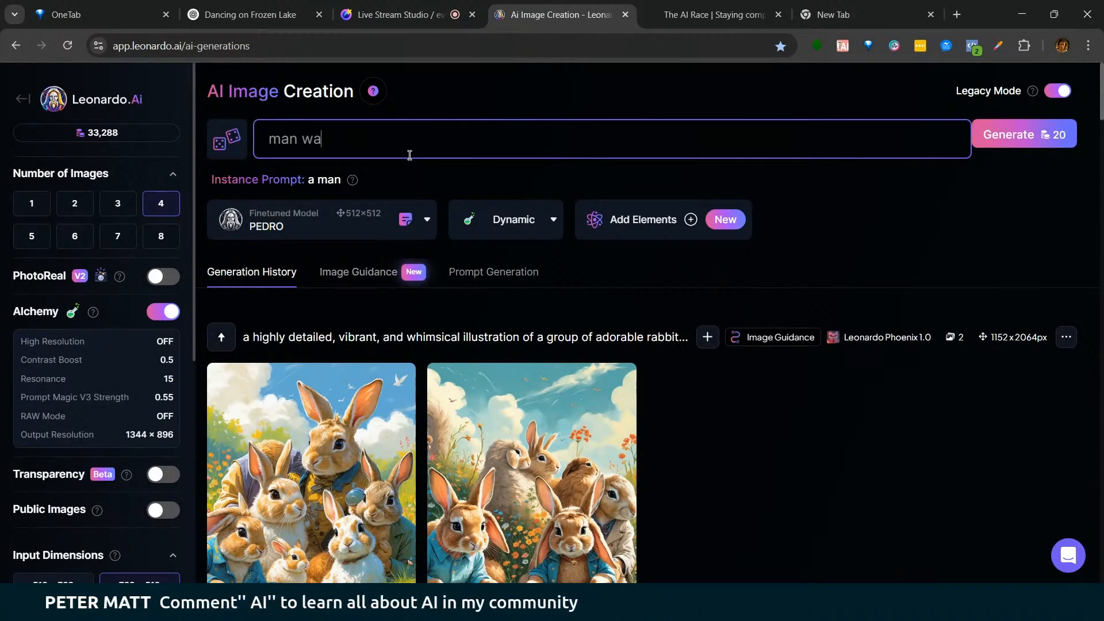
pyautogui.write('lking in the street')
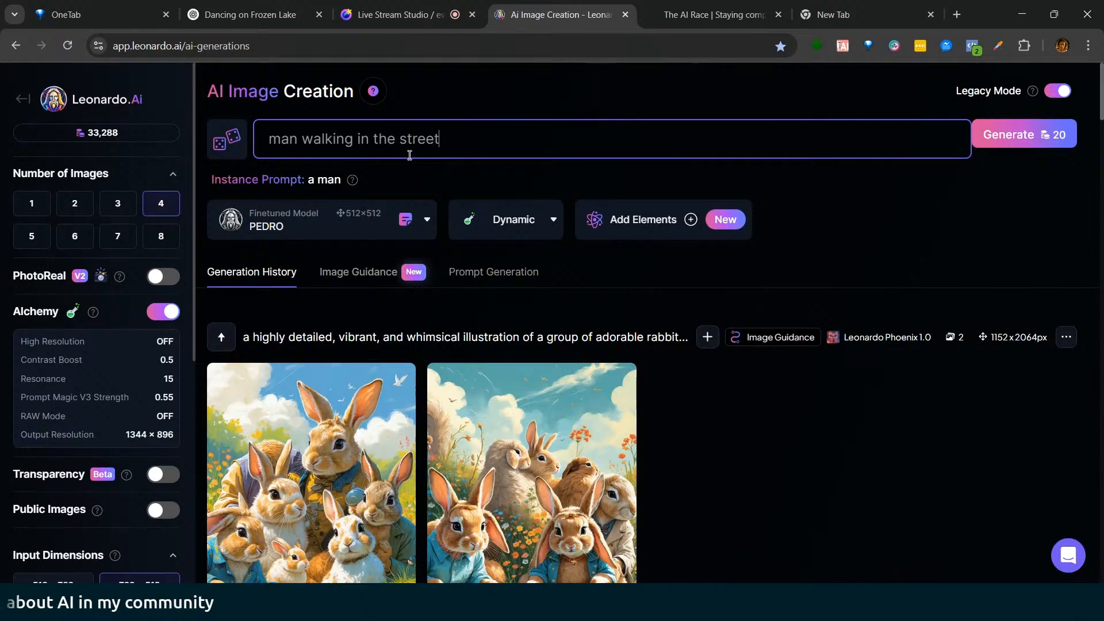
pyautogui.click(1017, 135)
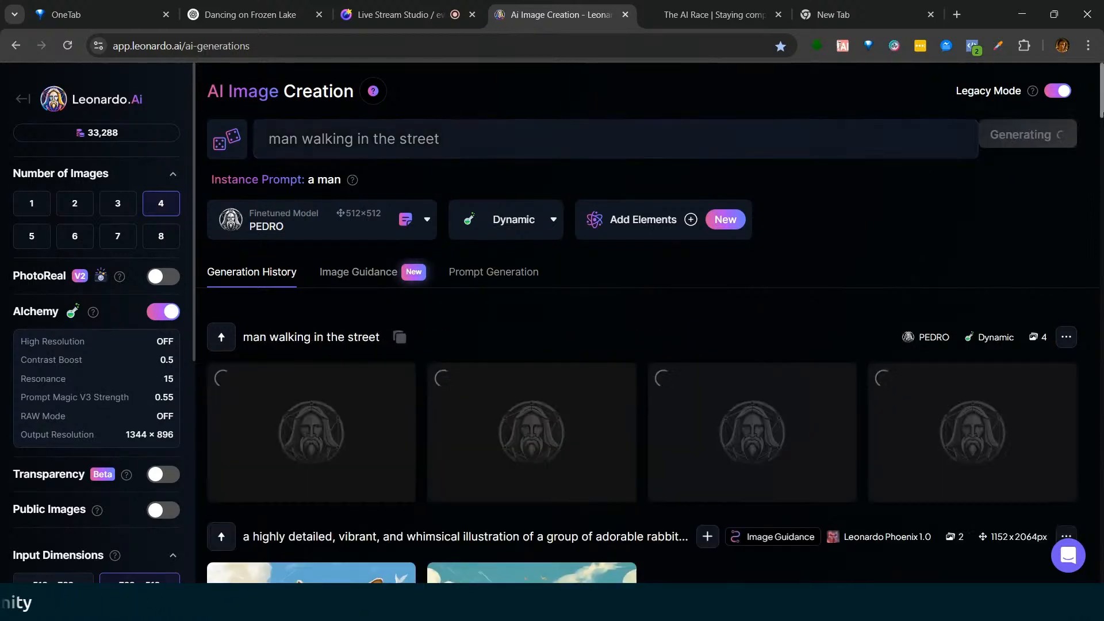
pyautogui.moveTo(1100, 99); pyautogui.dragTo(1102, 108)
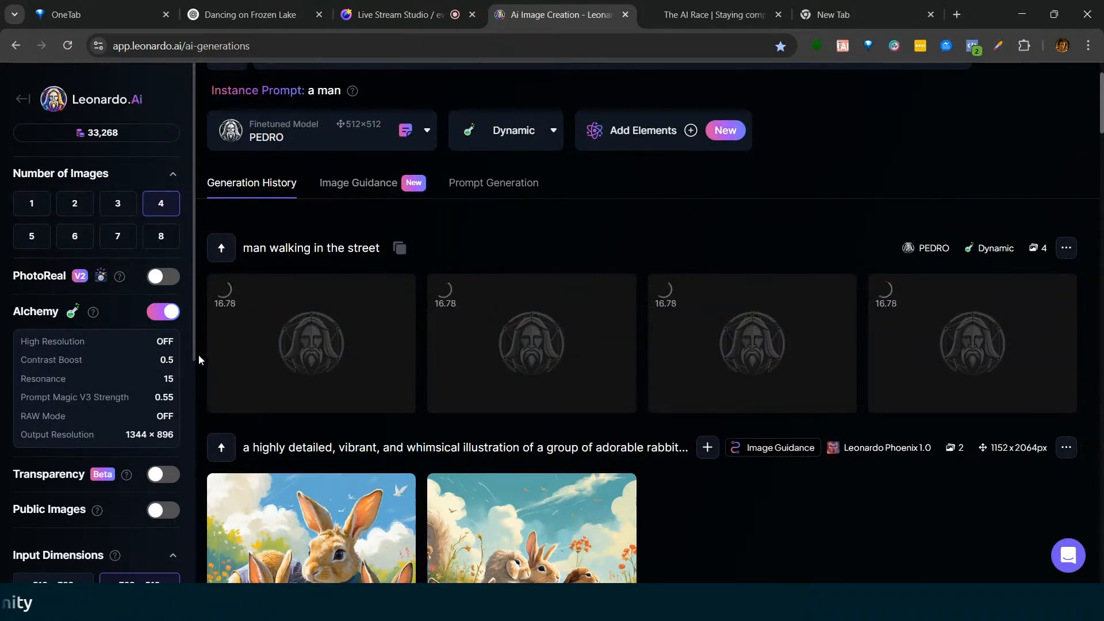
# Step: Look through the image generation settings down to the input dimensions, guidance scale and tiling
pyautogui.moveTo(194, 350); pyautogui.dragTo(184, 568)
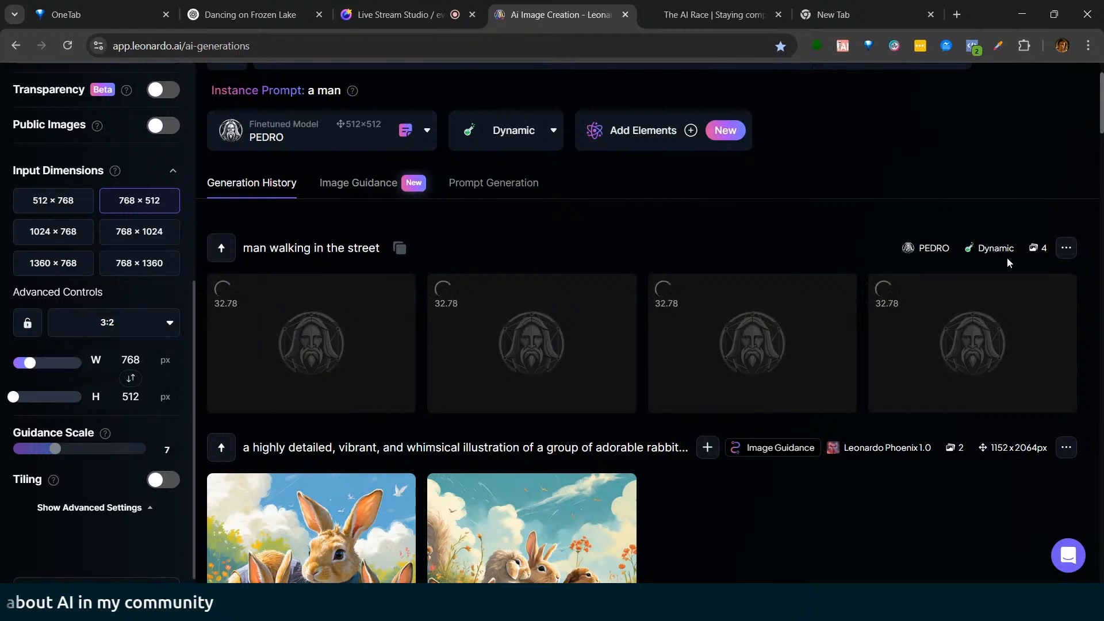
pyautogui.moveTo(1100, 122); pyautogui.dragTo(1097, 99)
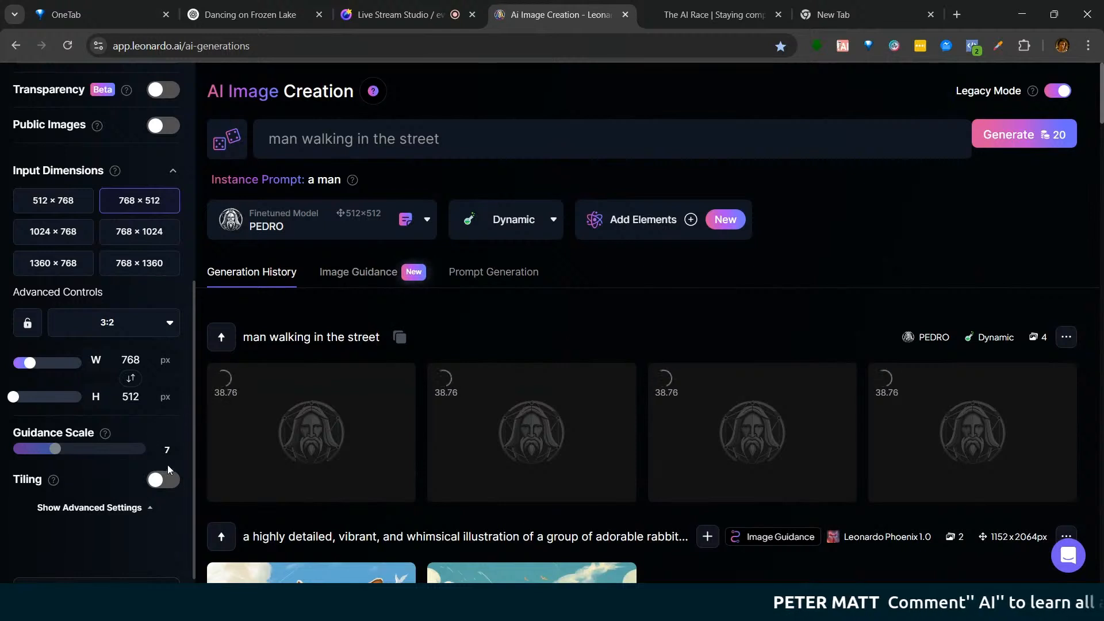
pyautogui.moveTo(195, 427); pyautogui.dragTo(195, 171)
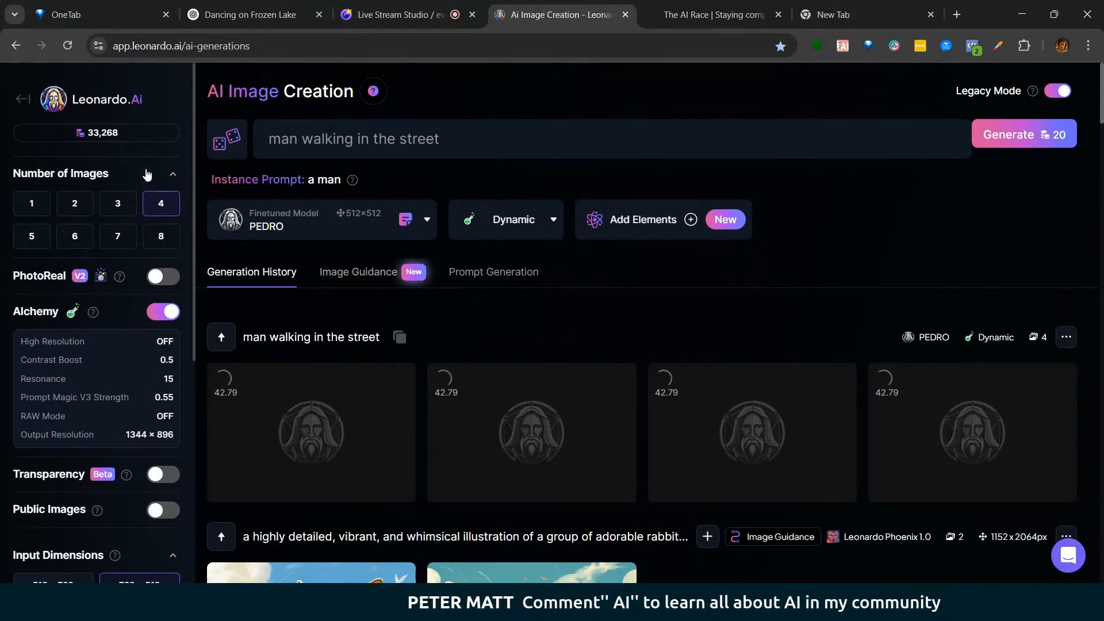
# Step: Leave image creation for Models & Training and browse your own trained models
pyautogui.click(21, 103)
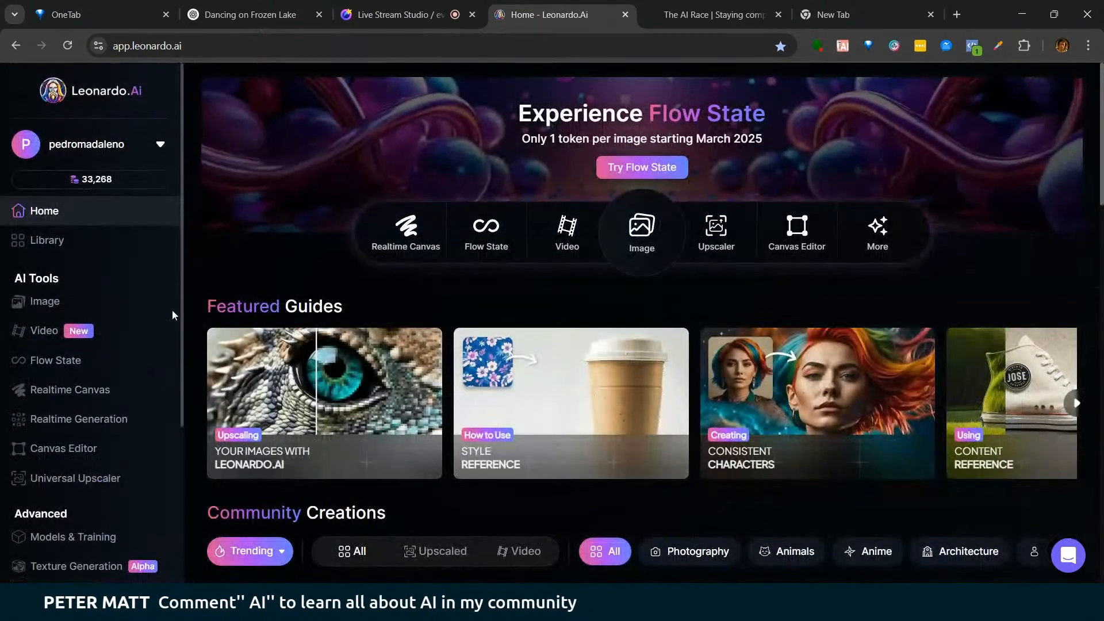
pyautogui.moveTo(181, 417); pyautogui.dragTo(167, 565)
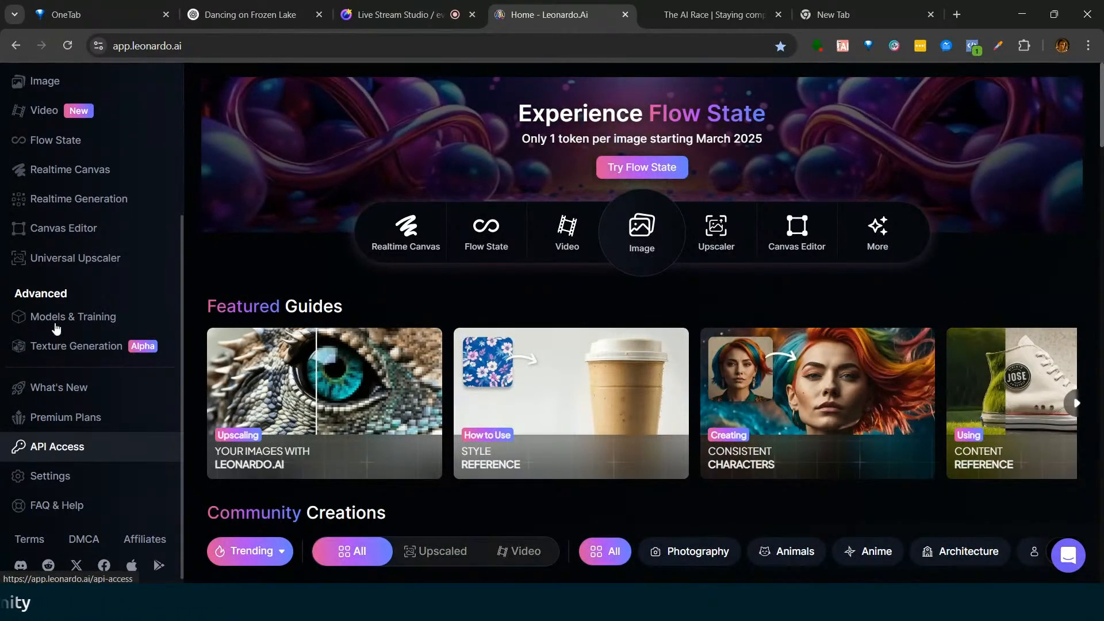
pyautogui.click(76, 319)
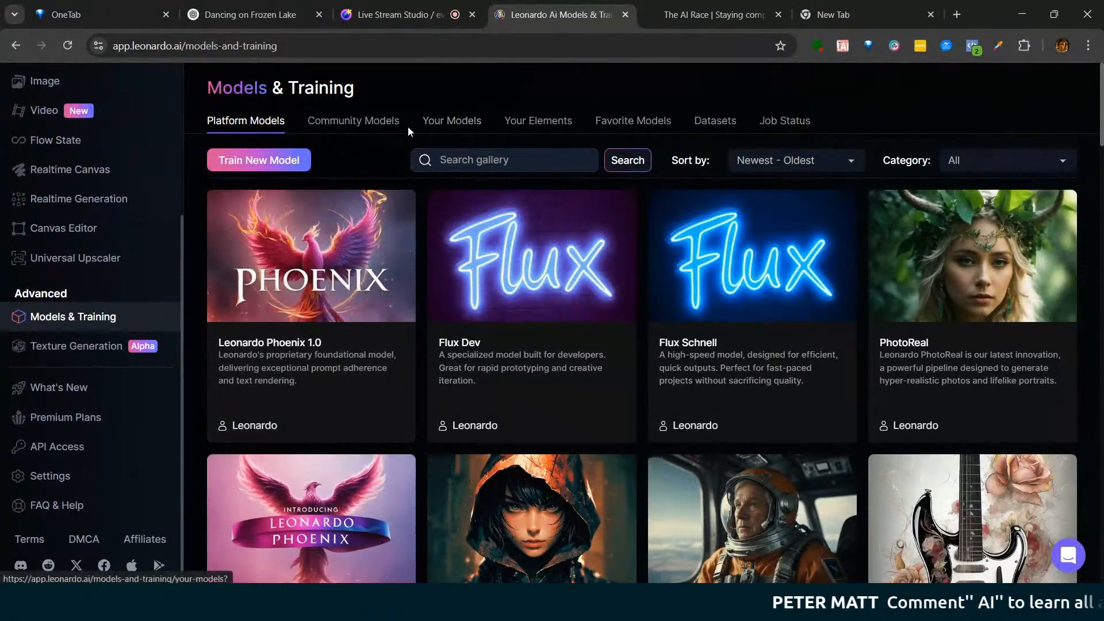
pyautogui.click(444, 125)
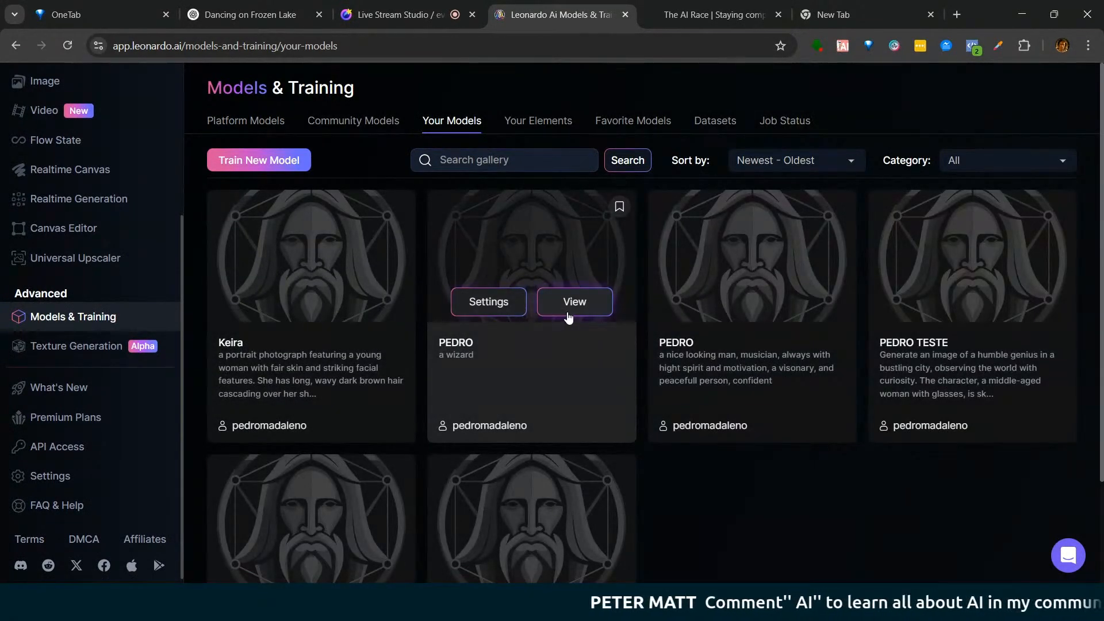
pyautogui.scroll(-2, 1094, 361)
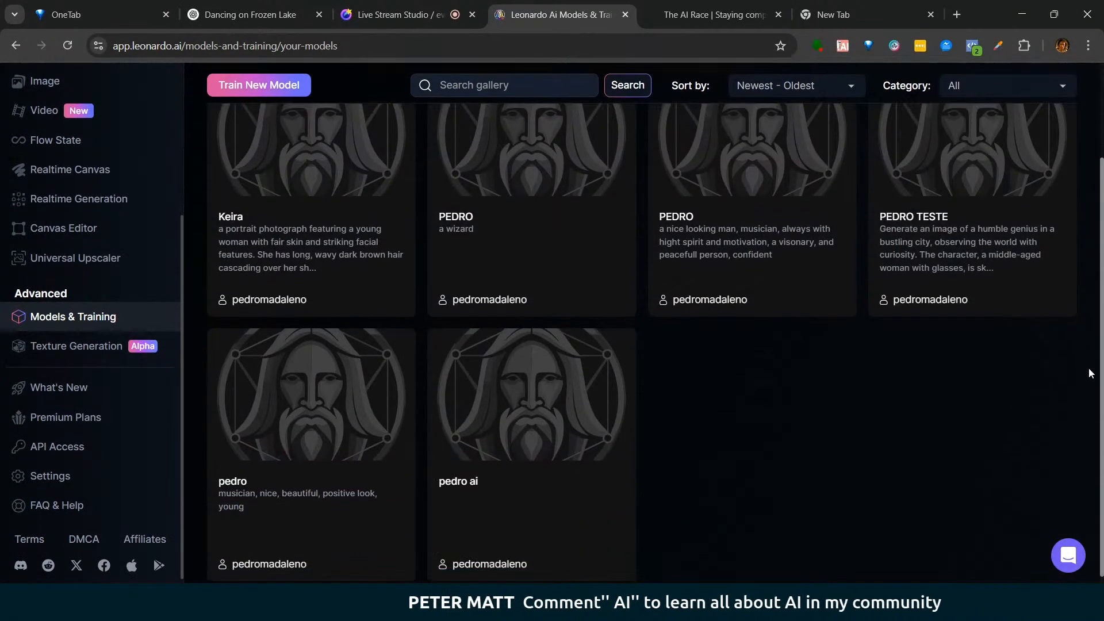
pyautogui.scroll(2, 1075, 391)
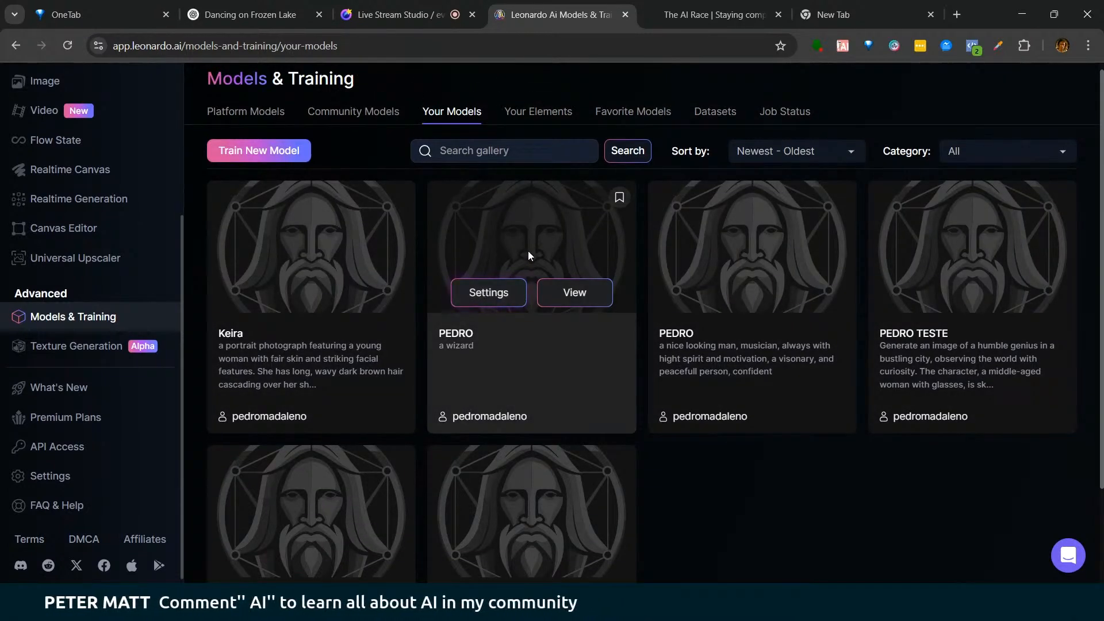
# Step: Check the details of the "a wizard" model, then choose to generate with the finetuned model described as a nice looking man and musician
pyautogui.click(574, 293)
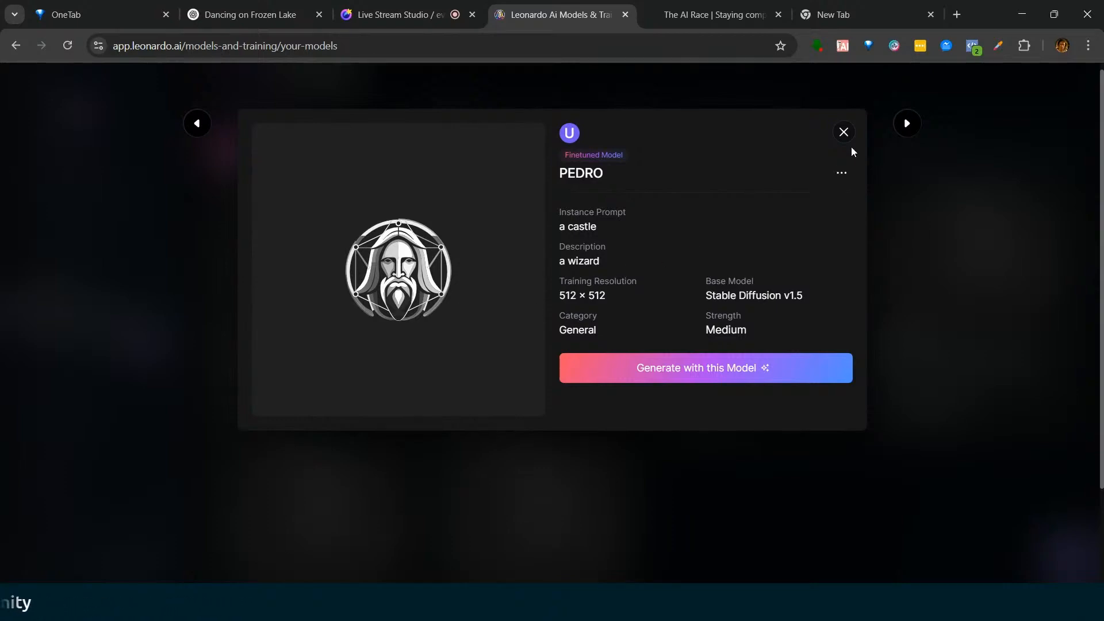
pyautogui.click(843, 132)
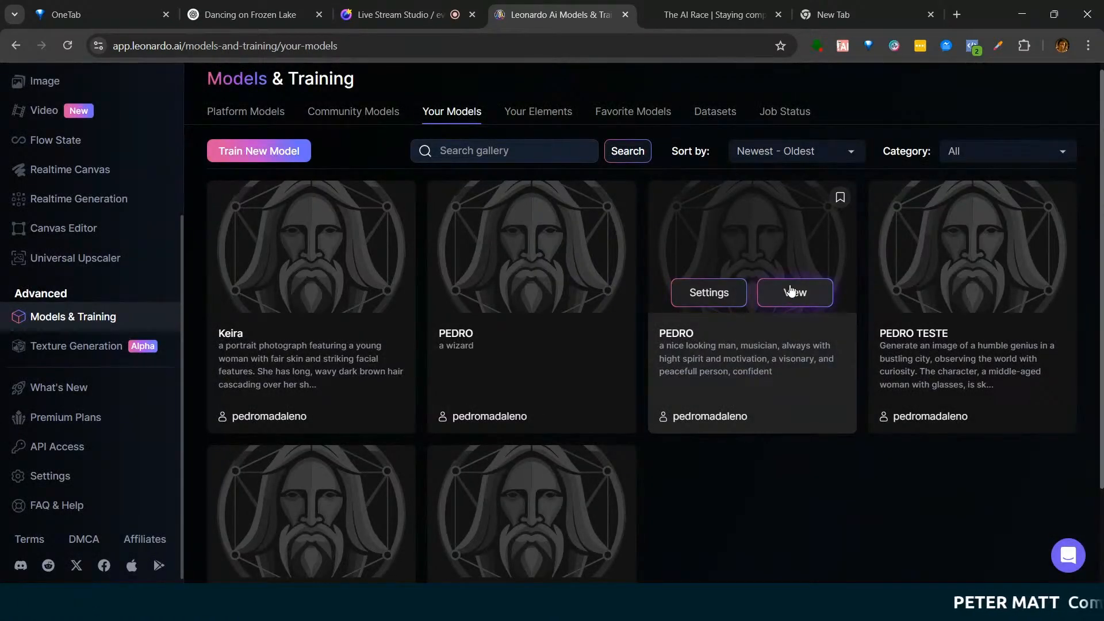
pyautogui.click(789, 290)
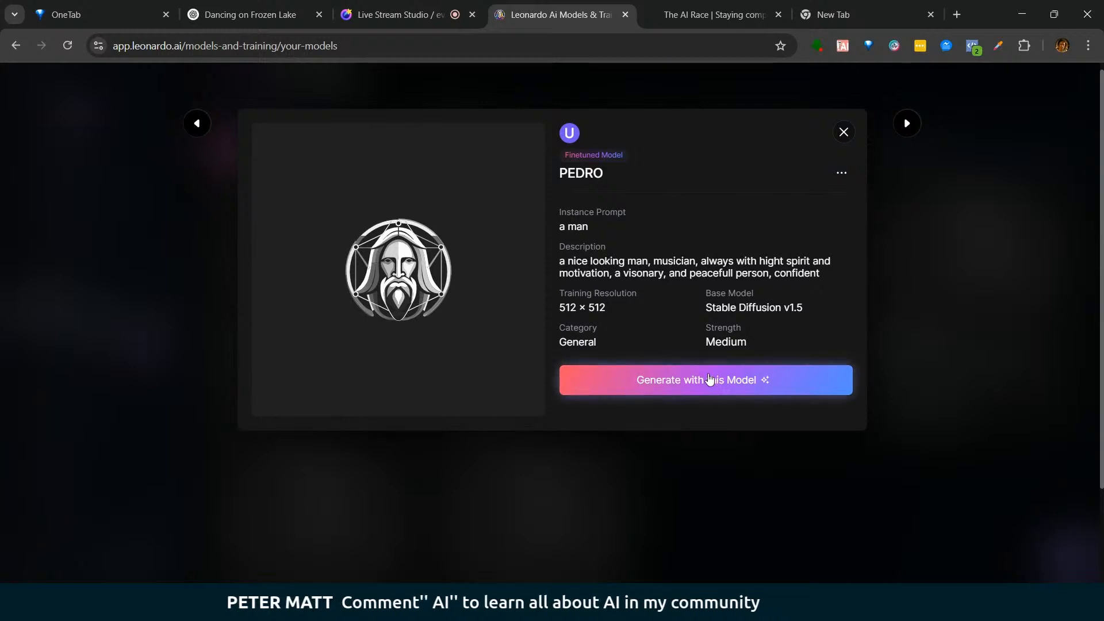
pyautogui.click(731, 382)
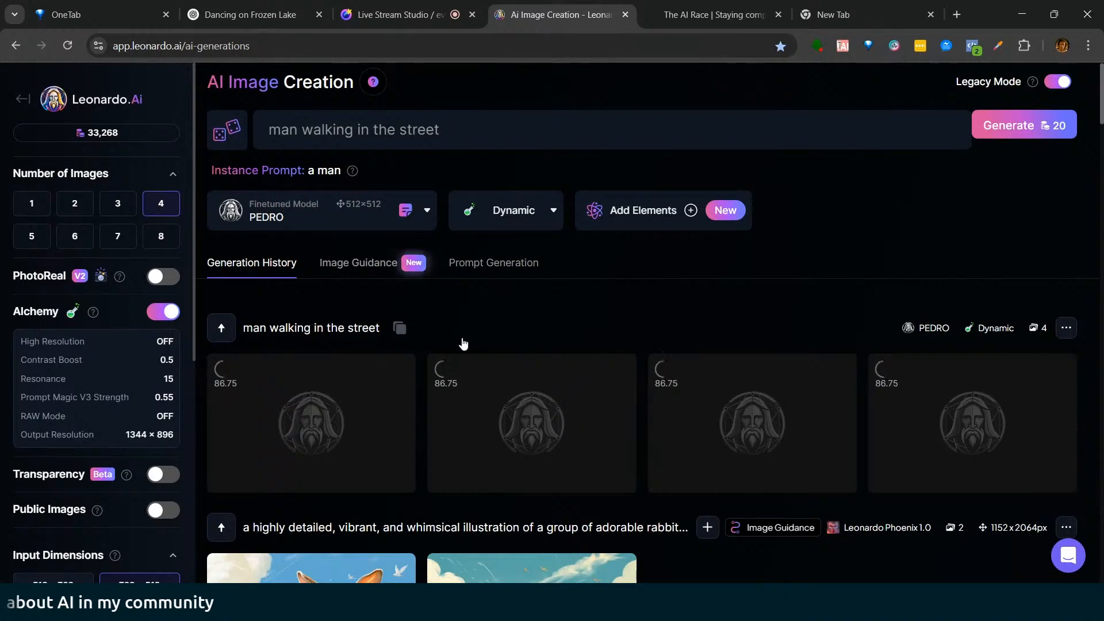
# Step: Check the progress of the "man walking in the street" images and review the generation settings
pyautogui.scroll(-2, 1101, 92)
pyautogui.scroll(1, 1099, 93)
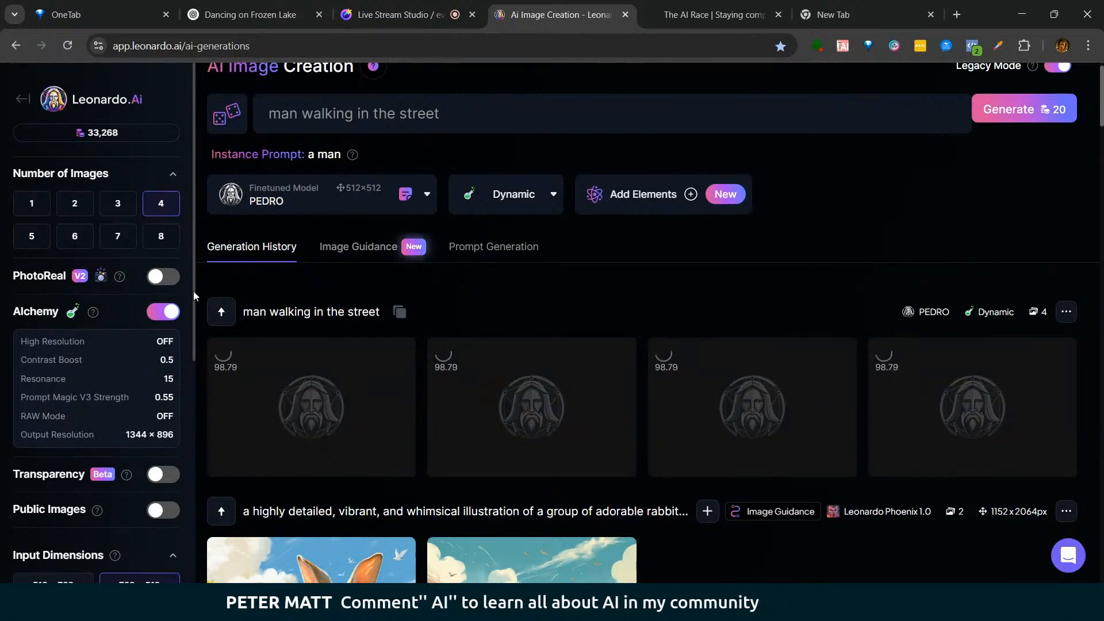
pyautogui.moveTo(194, 287); pyautogui.dragTo(208, 526)
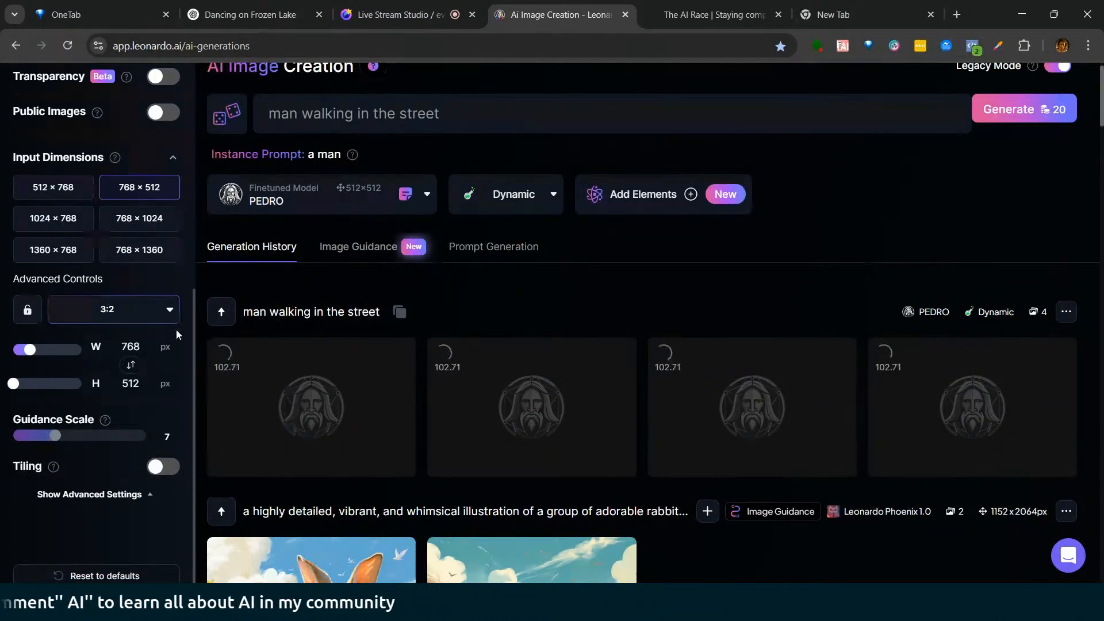
pyautogui.moveTo(195, 329); pyautogui.dragTo(206, 95)
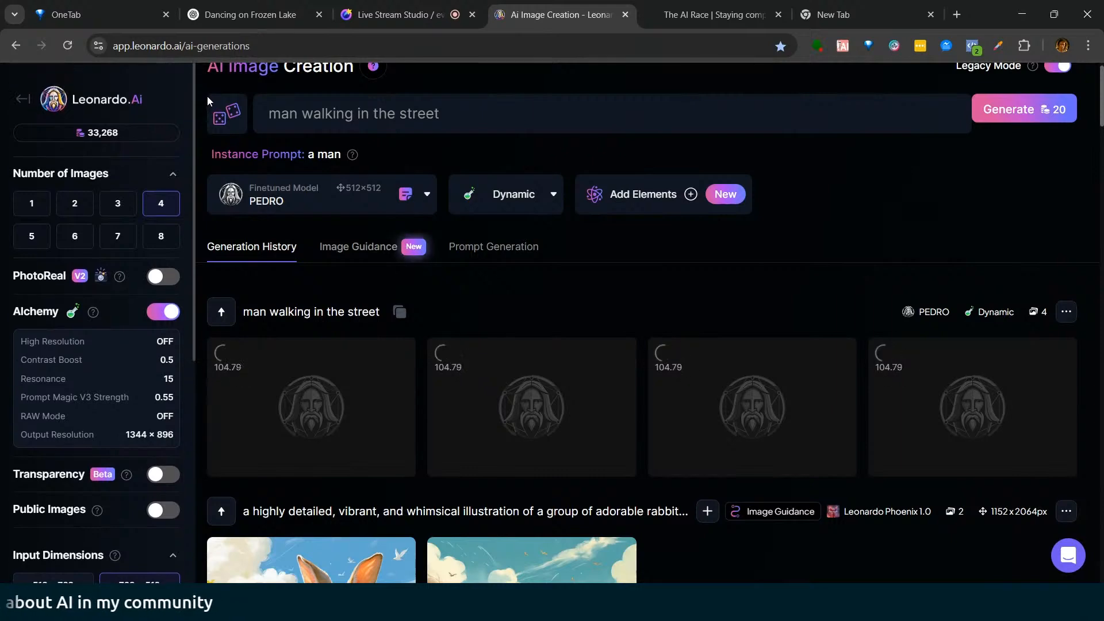
# Step: Go back to Models & Training and look through your models and elements, ending on the training datasets
pyautogui.click(31, 101)
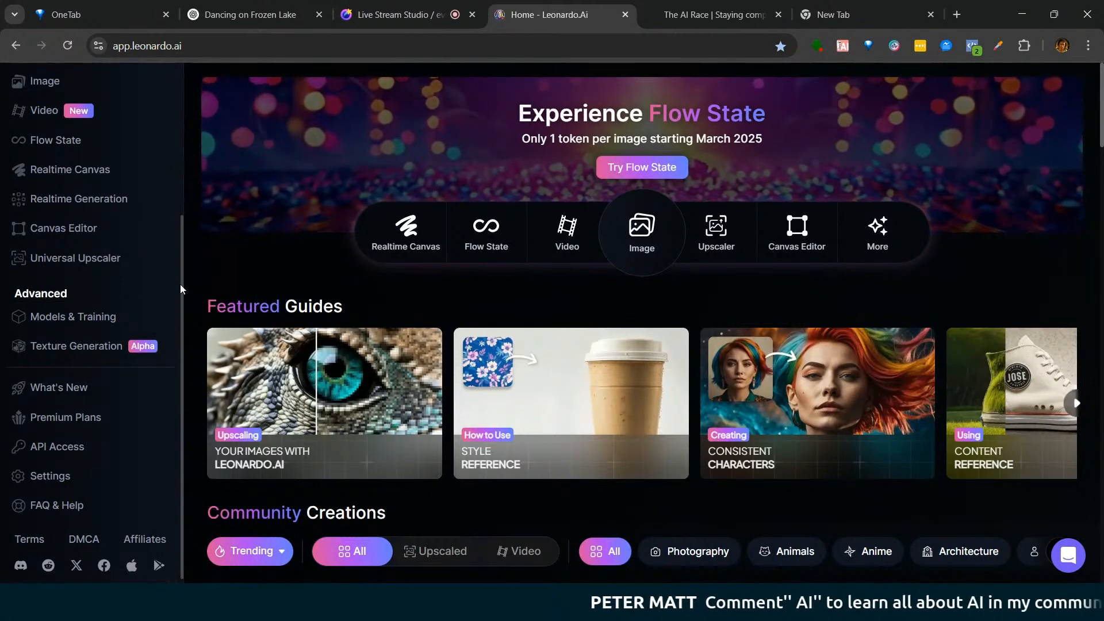
pyautogui.doubleClick(40, 293)
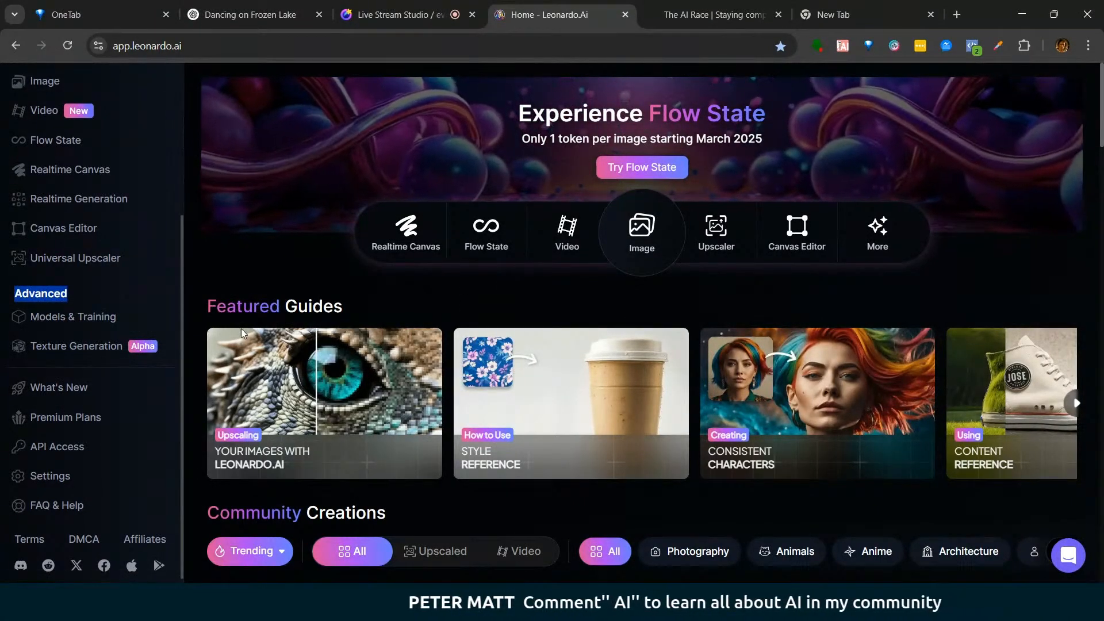
pyautogui.click(73, 316)
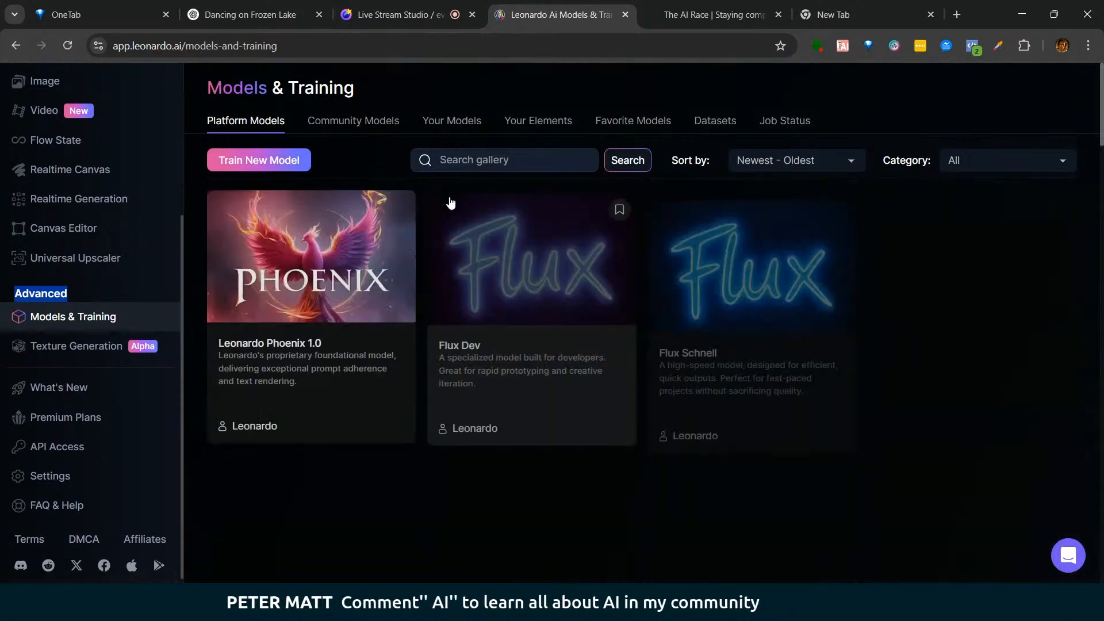
pyautogui.click(451, 125)
pyautogui.click(616, 129)
pyautogui.click(551, 126)
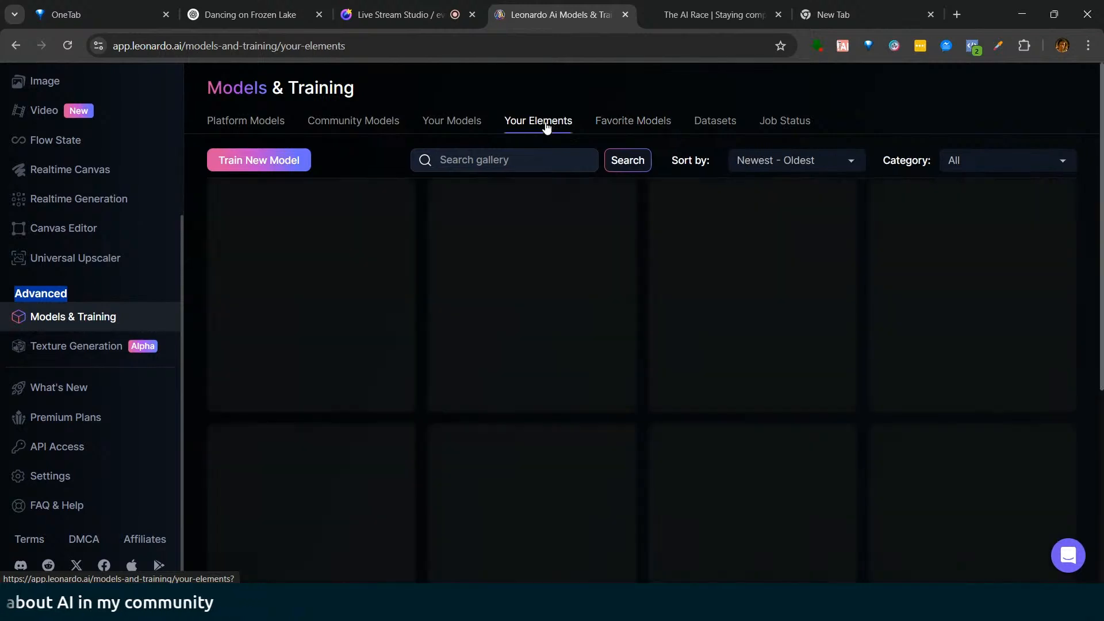
pyautogui.click(706, 128)
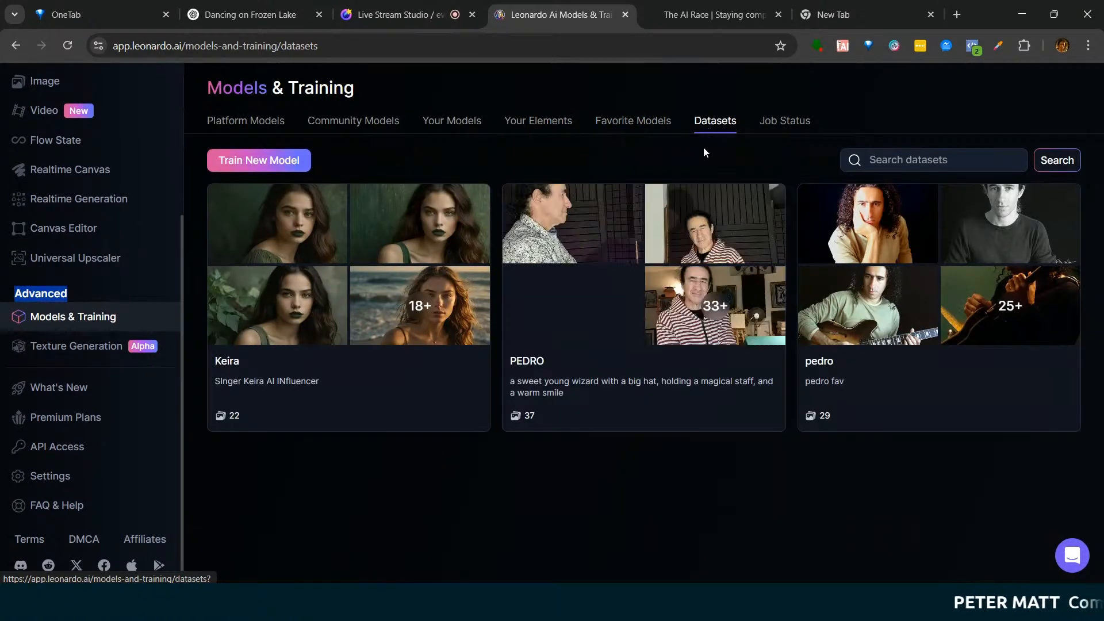
# Step: Open the guitarist's dataset for editing, examine its name, description and images, and return to the datasets
pyautogui.moveTo(692, 423)
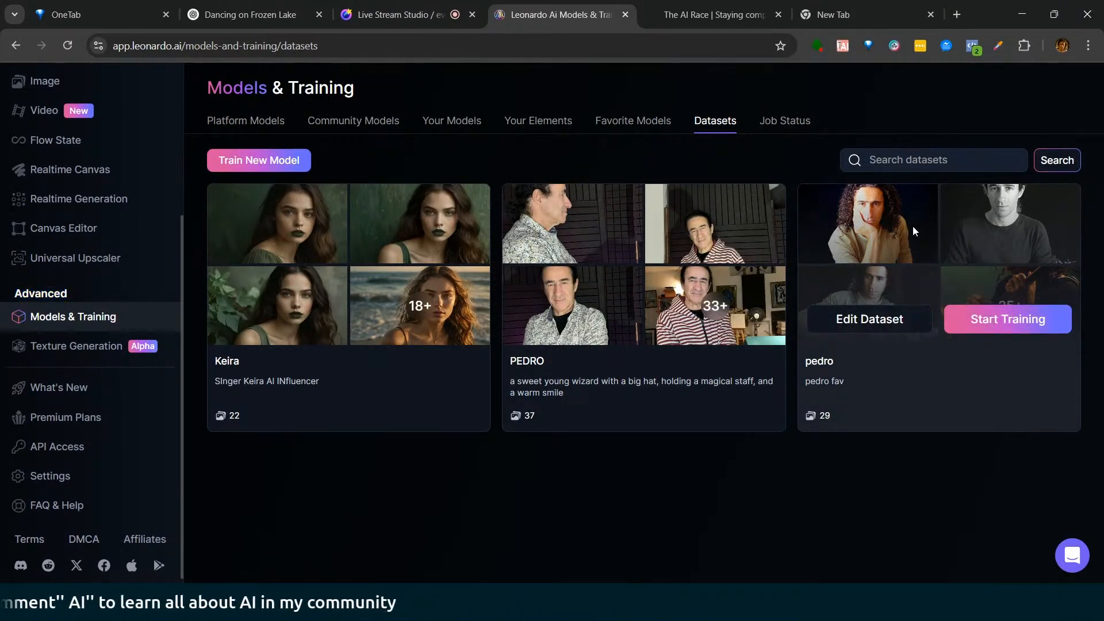
pyautogui.click(898, 323)
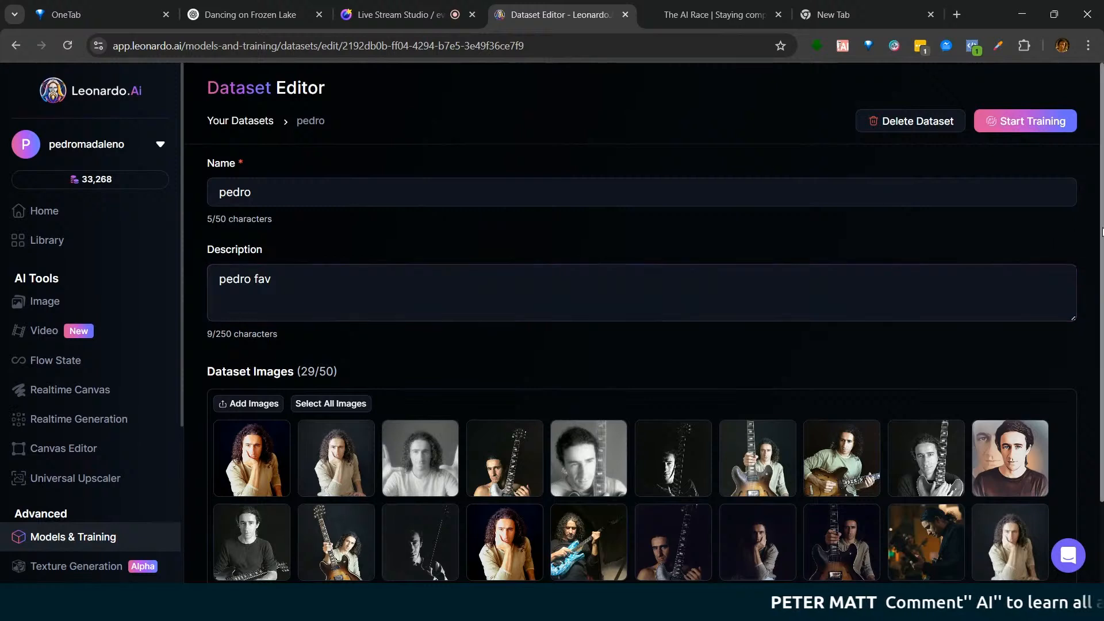
pyautogui.scroll(-2, 1101, 243)
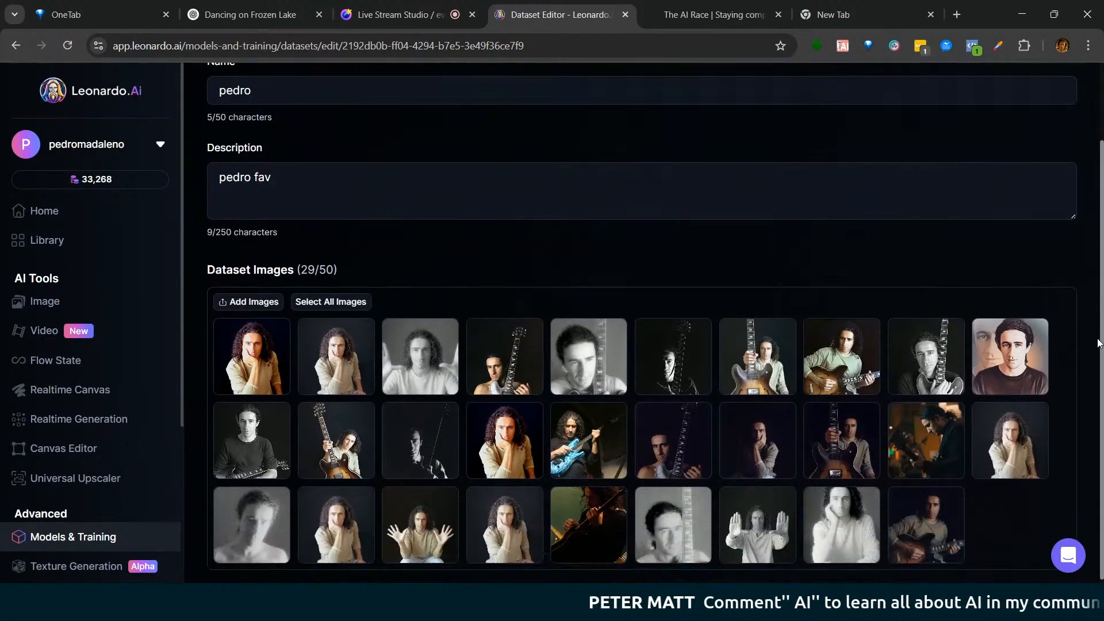
pyautogui.scroll(2, 1095, 372)
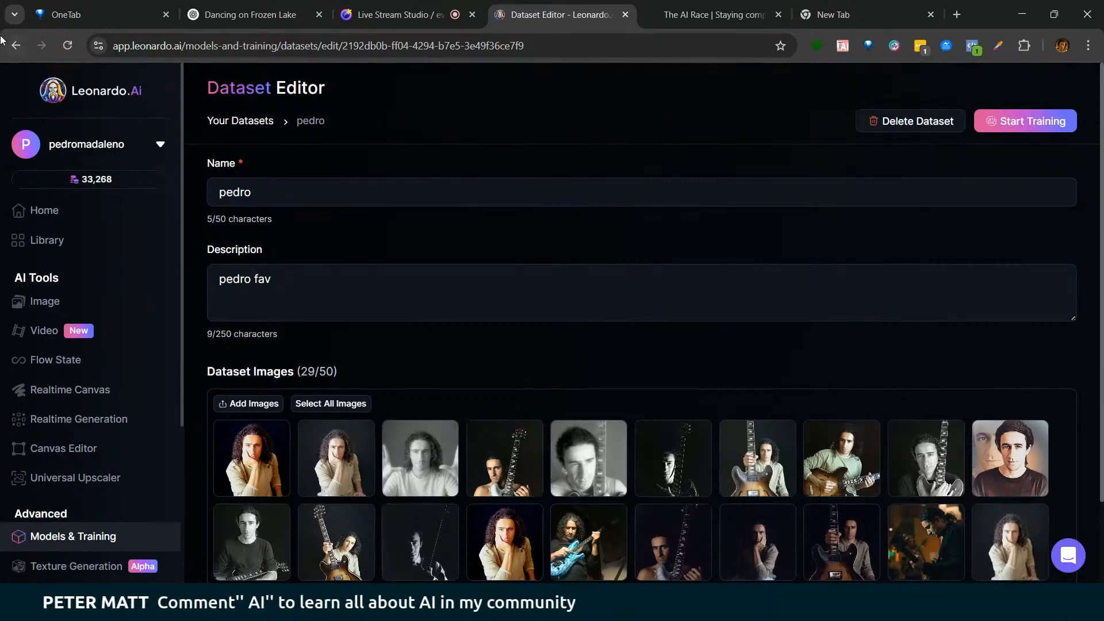
pyautogui.click(16, 46)
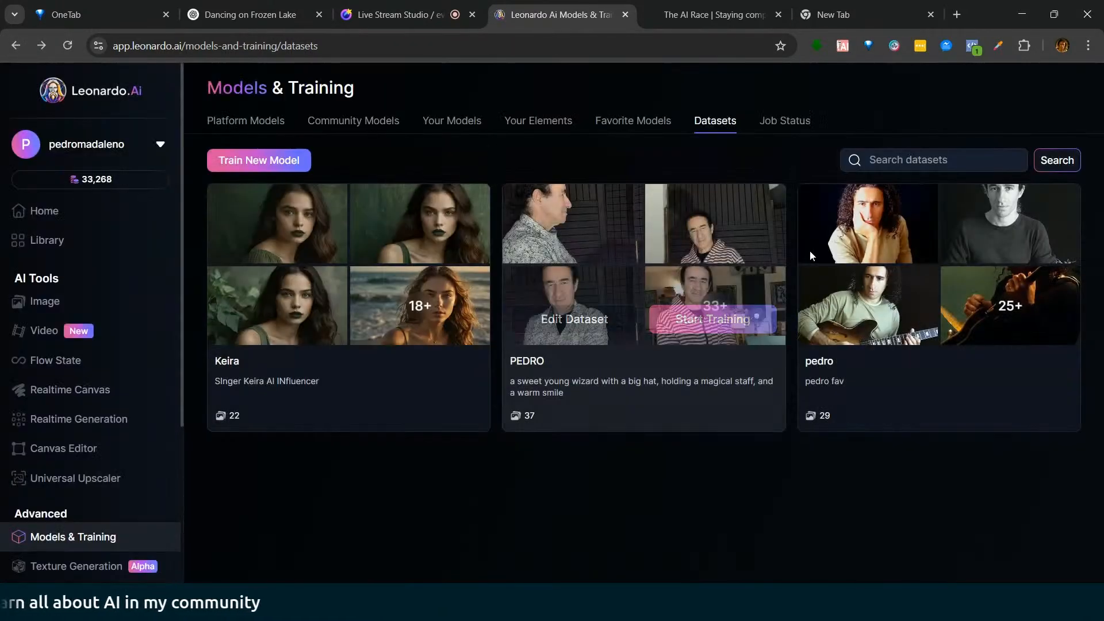
# Step: Walk through training a new model with the default category and the "sweet young wizard" dataset up to the model details, then close the setup
pyautogui.moveTo(915, 254)
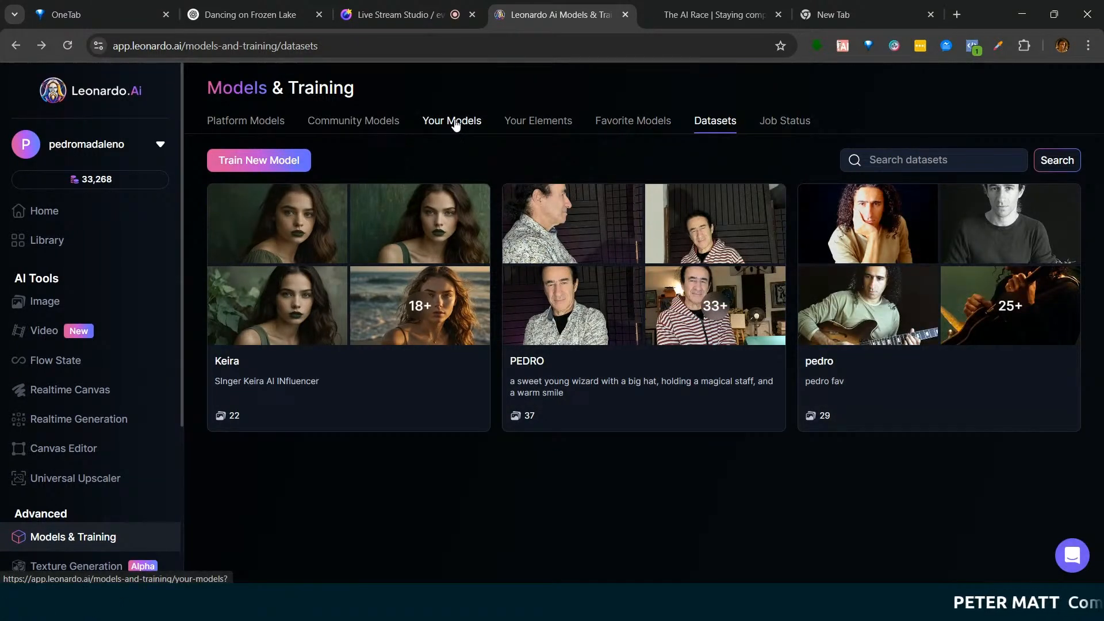
pyautogui.click(232, 158)
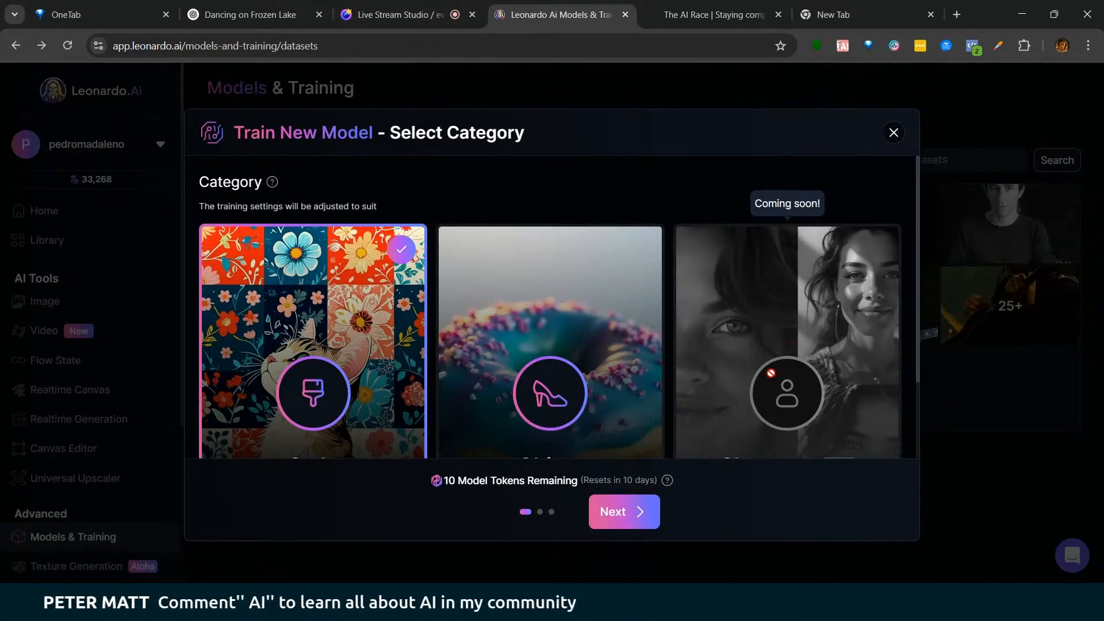
pyautogui.click(629, 513)
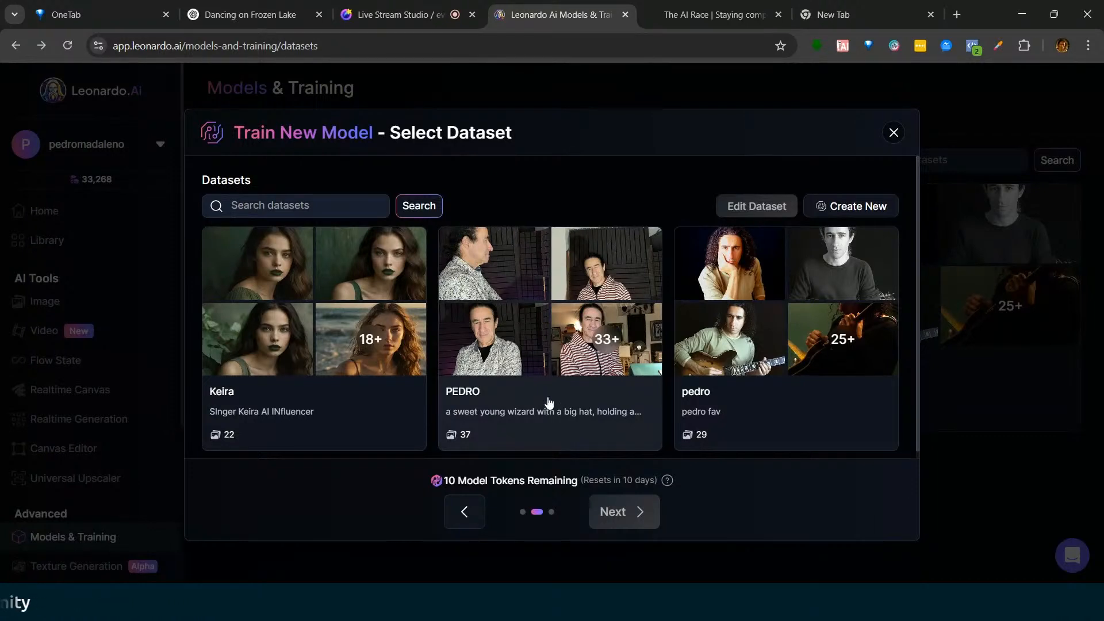
pyautogui.click(566, 337)
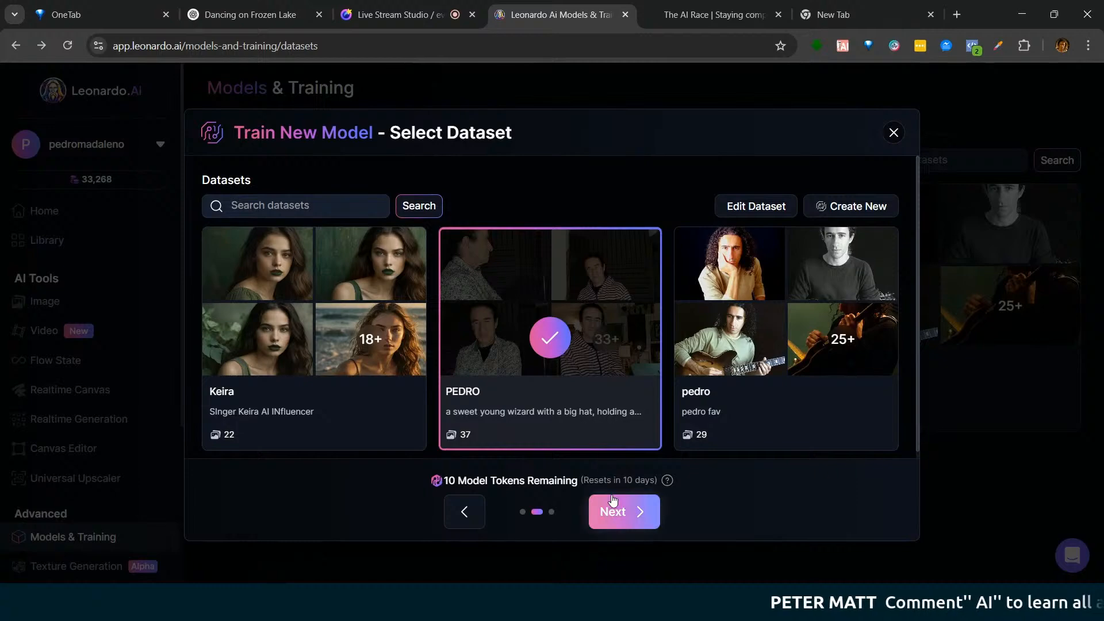
pyautogui.click(623, 521)
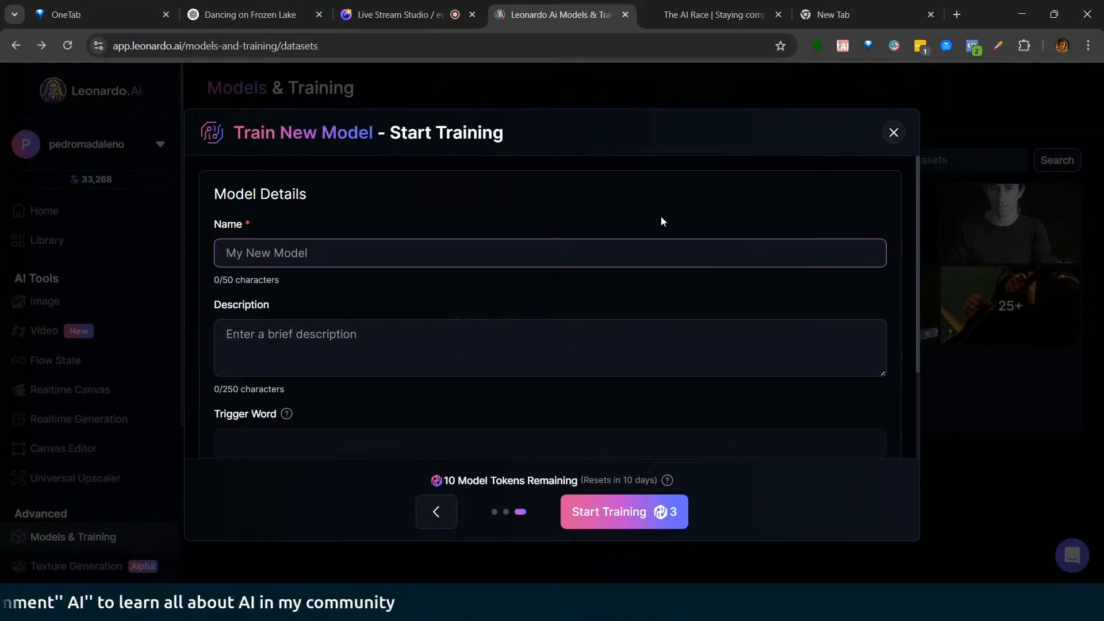
pyautogui.click(893, 132)
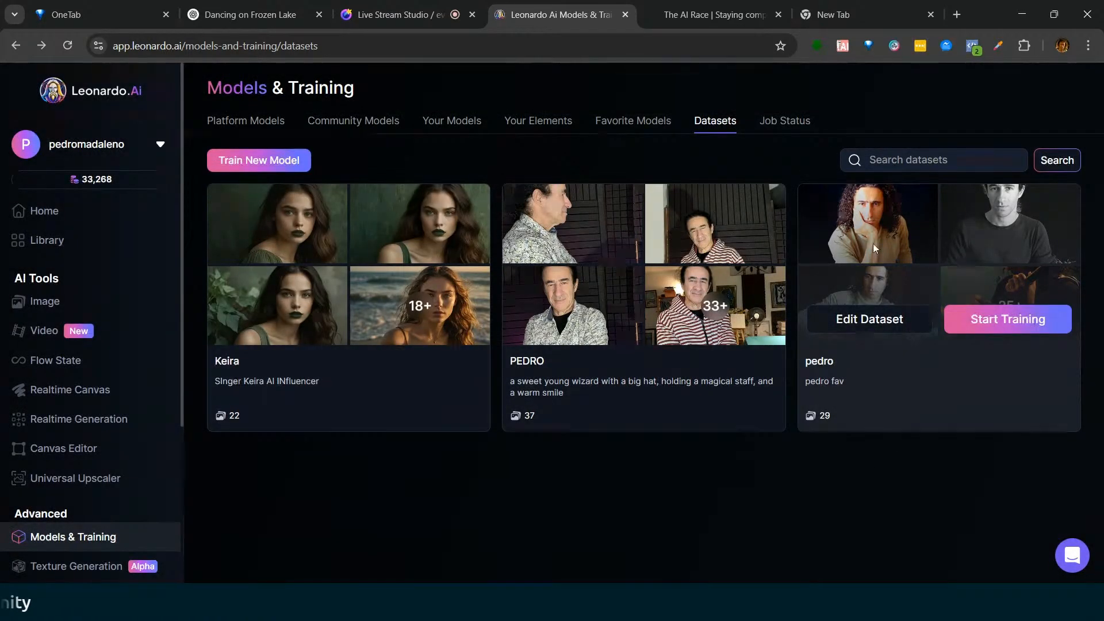
# Step: Look at your trained models once more and return to the home page
pyautogui.click(453, 120)
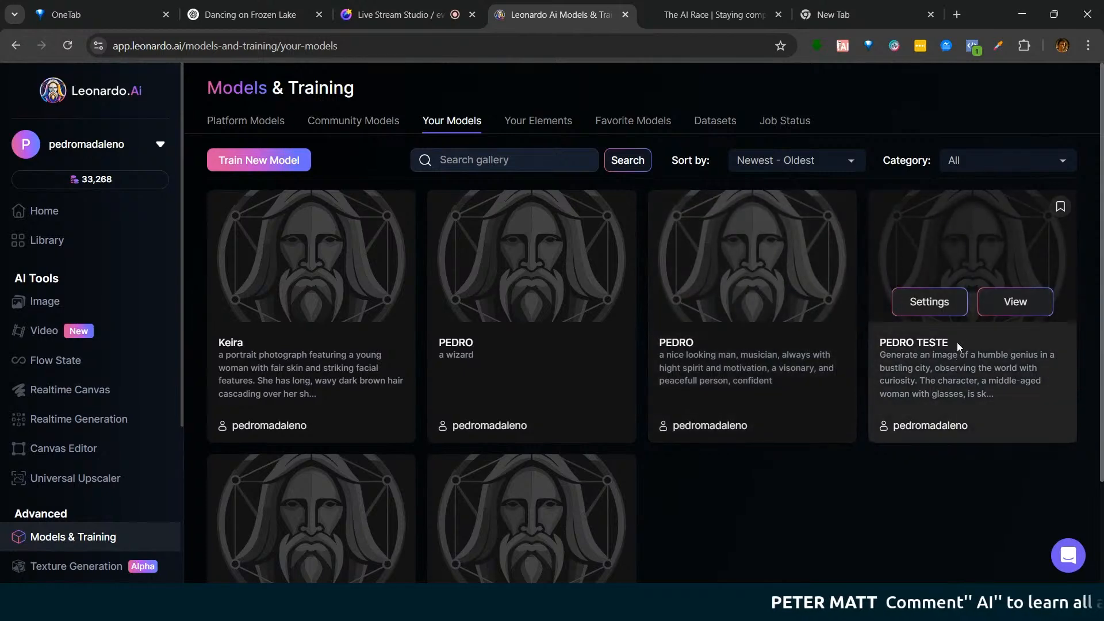
pyautogui.moveTo(1076, 345); pyautogui.dragTo(1038, 368)
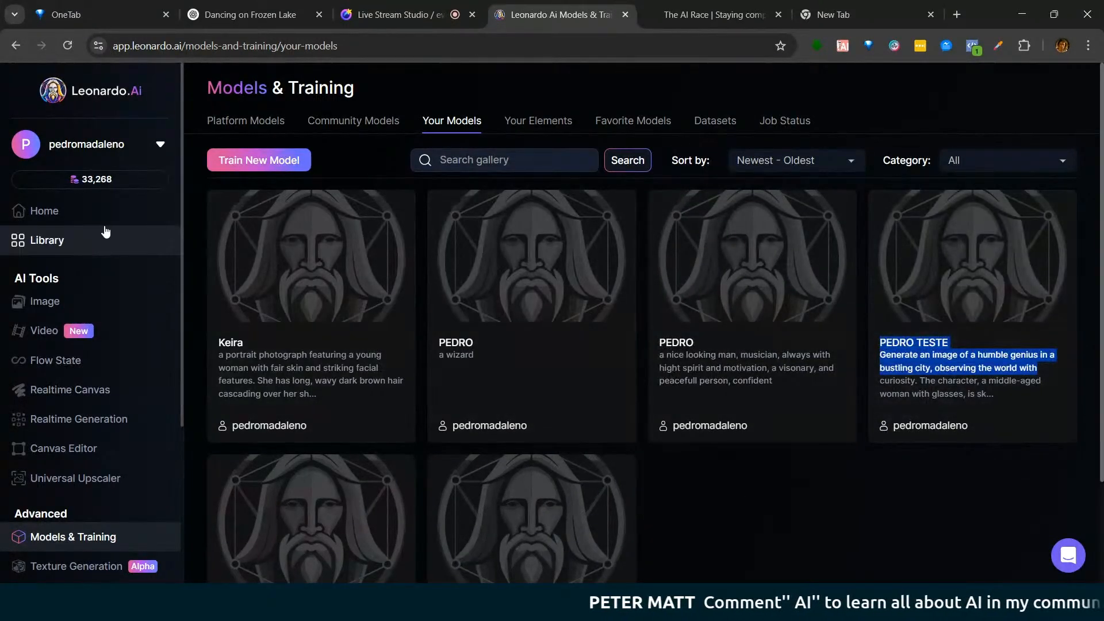
pyautogui.click(55, 213)
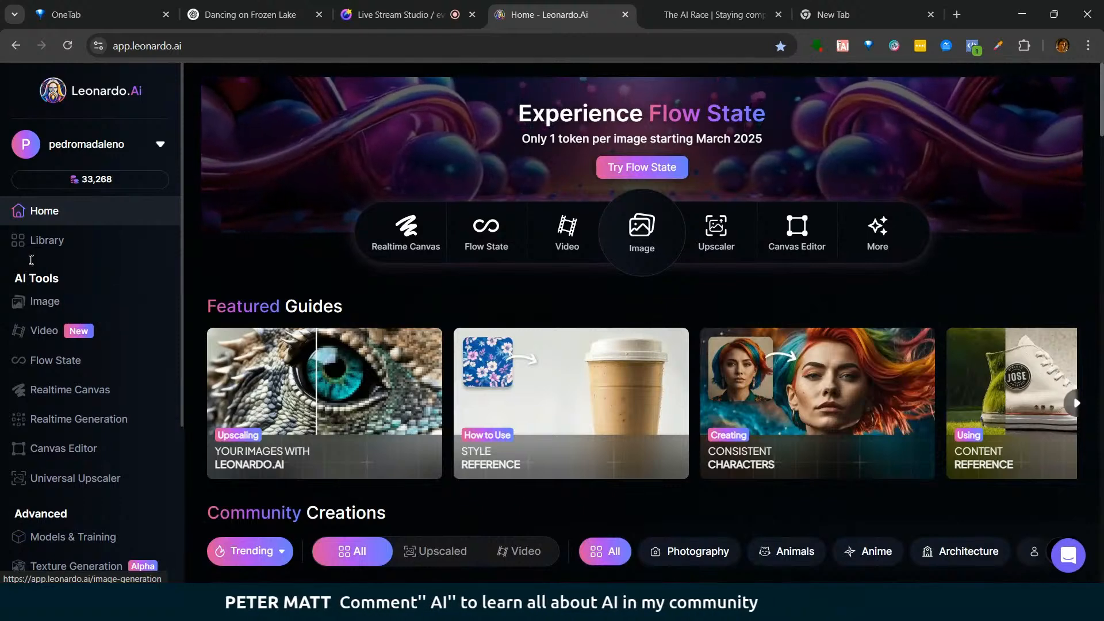
# Step: Open image generation and examine the four "man walking in the street" results enlarged one by one, then close the preview
pyautogui.click(32, 307)
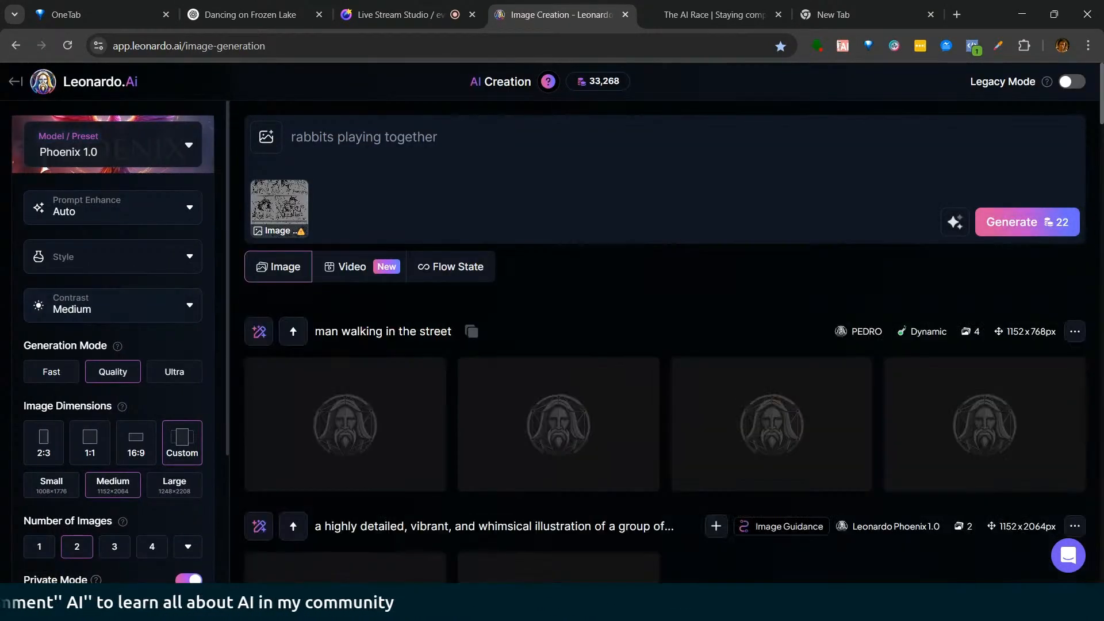
pyautogui.scroll(-2, 1095, 249)
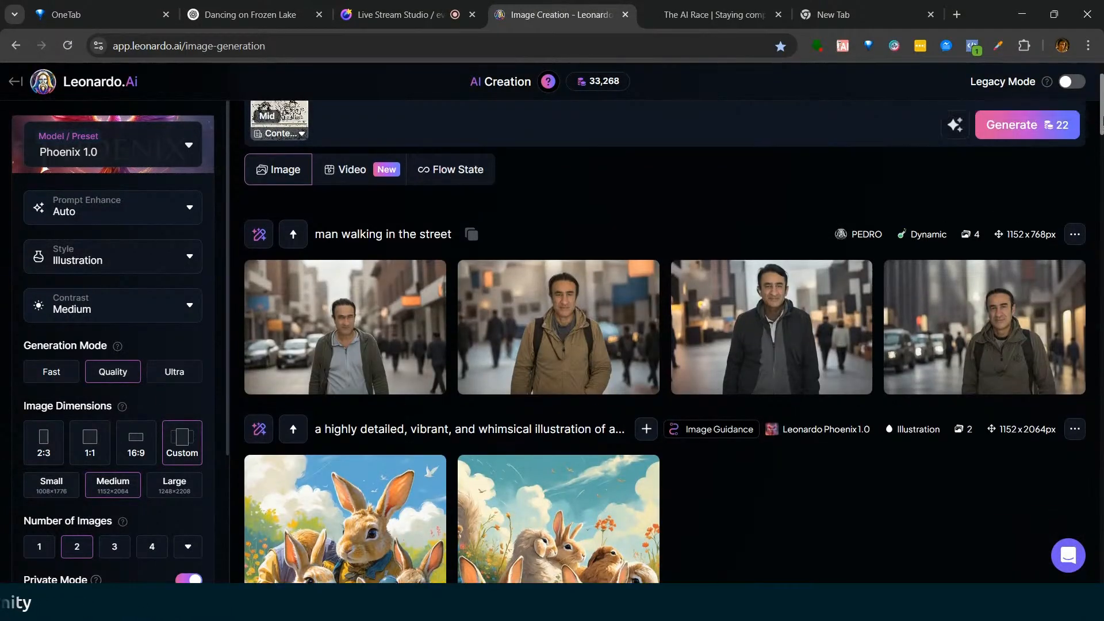
pyautogui.scroll(2, 665, 342)
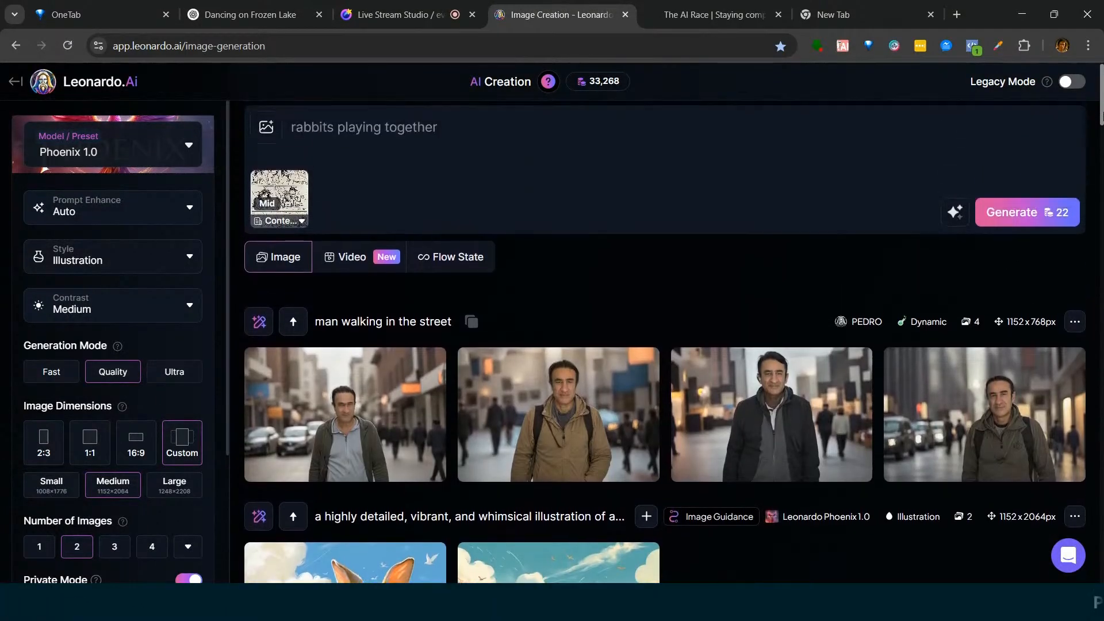
pyautogui.click(543, 414)
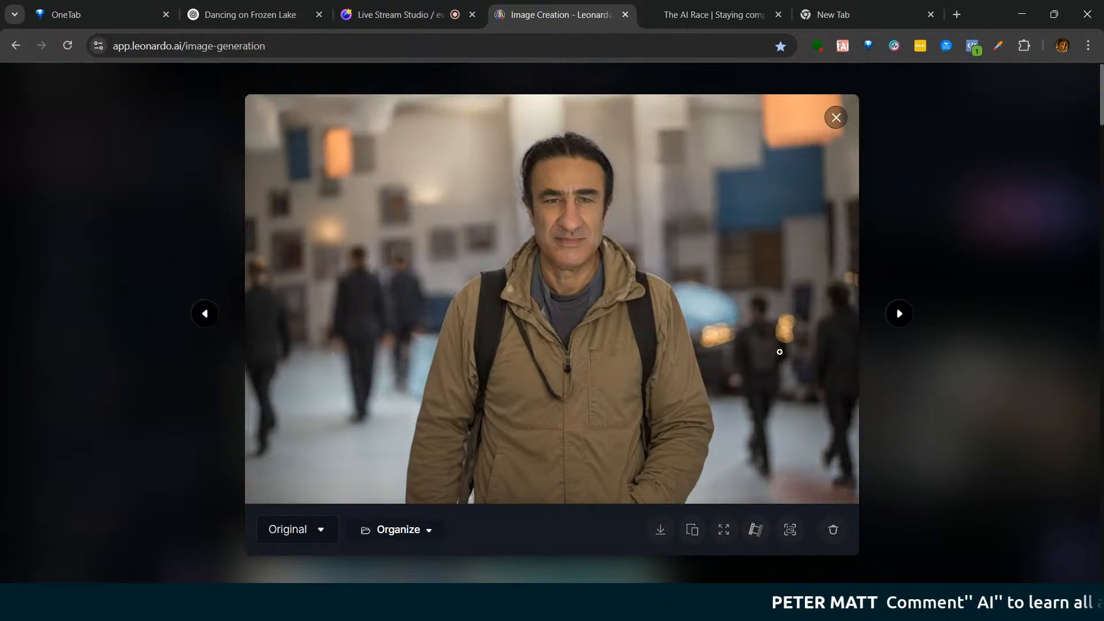
pyautogui.click(898, 315)
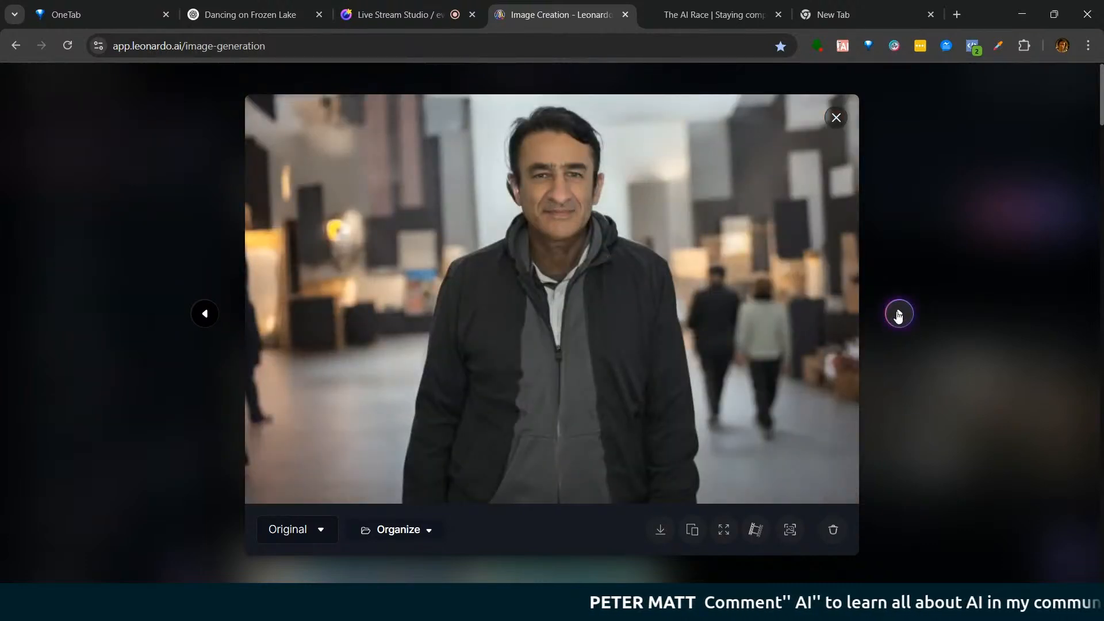
pyautogui.click(898, 315)
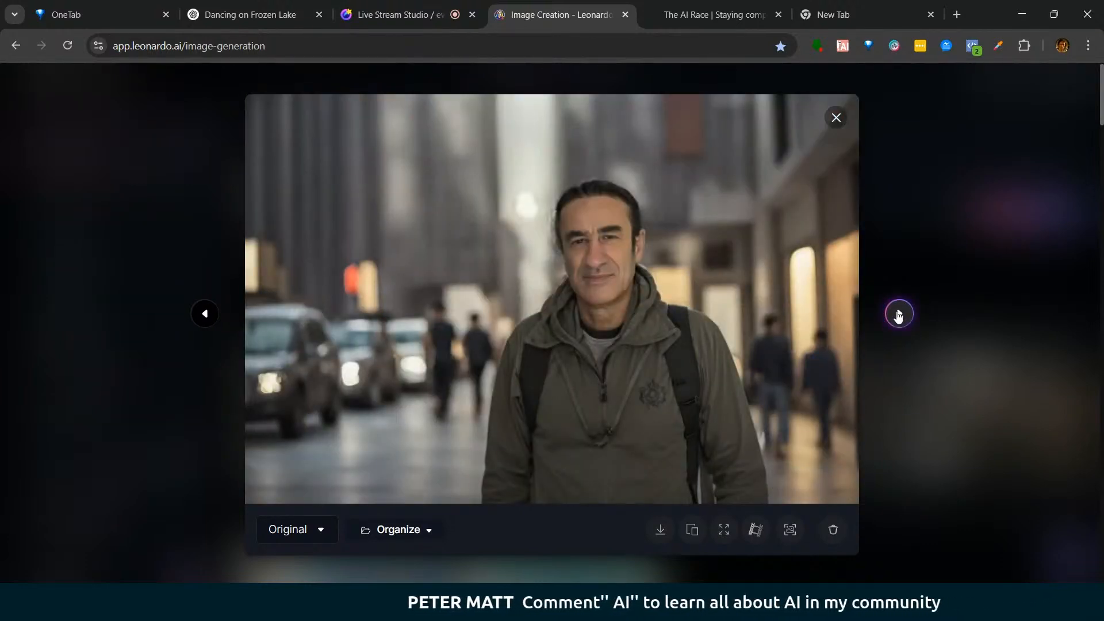
pyautogui.click(898, 315)
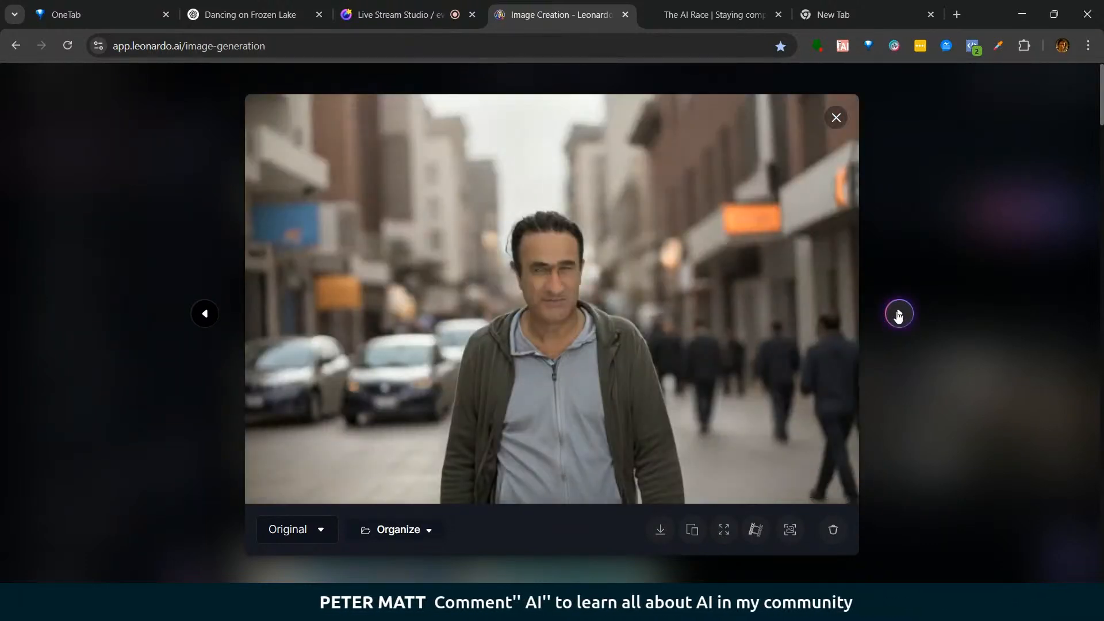
pyautogui.click(196, 319)
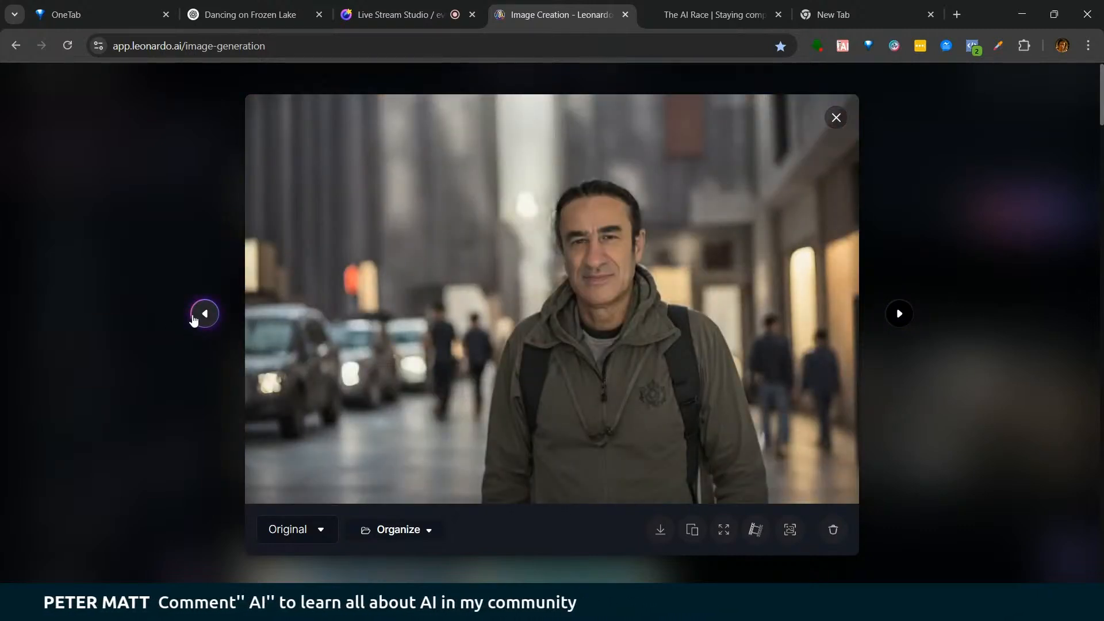
pyautogui.click(195, 319)
pyautogui.click(194, 320)
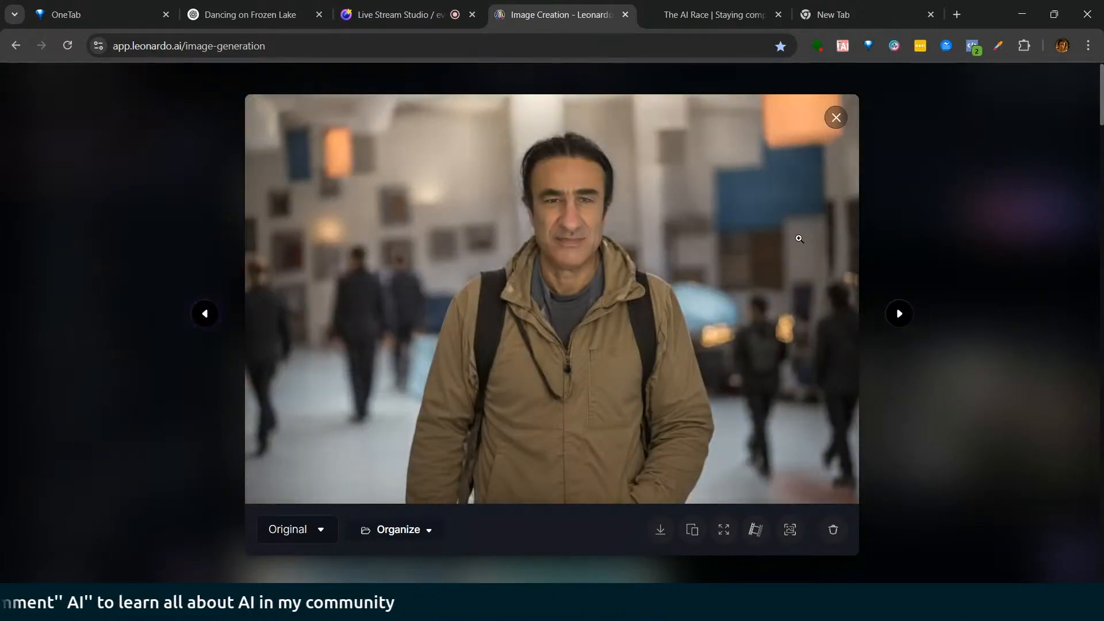
pyautogui.click(990, 185)
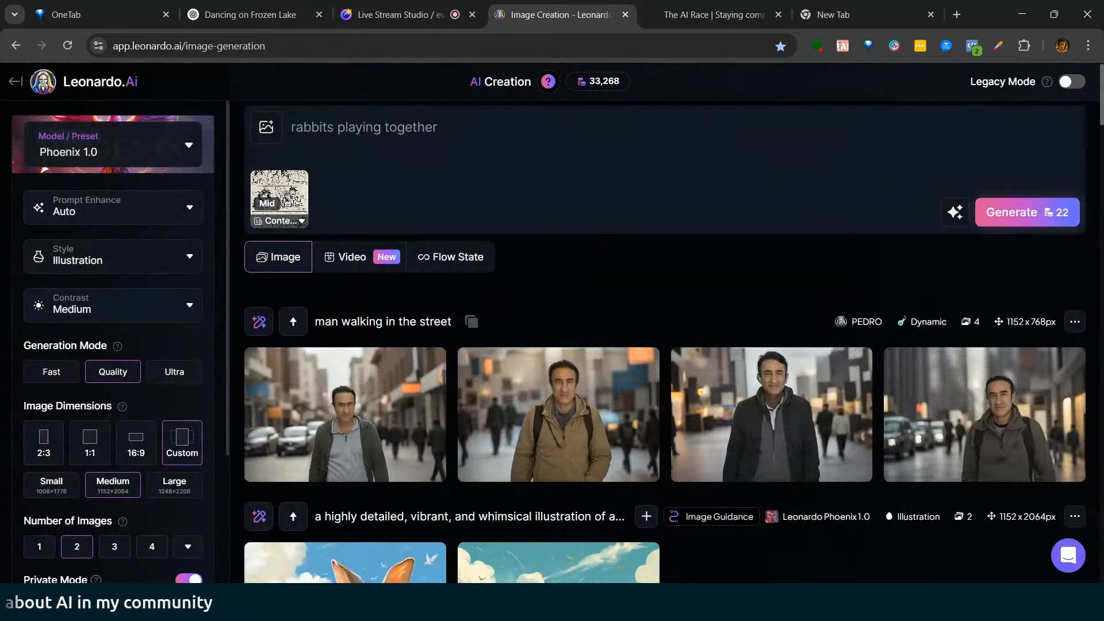
# Step: Set the generation mode to Ultra, look over the remaining generation settings, and return to the home page
pyautogui.scroll(-1, 438, 266)
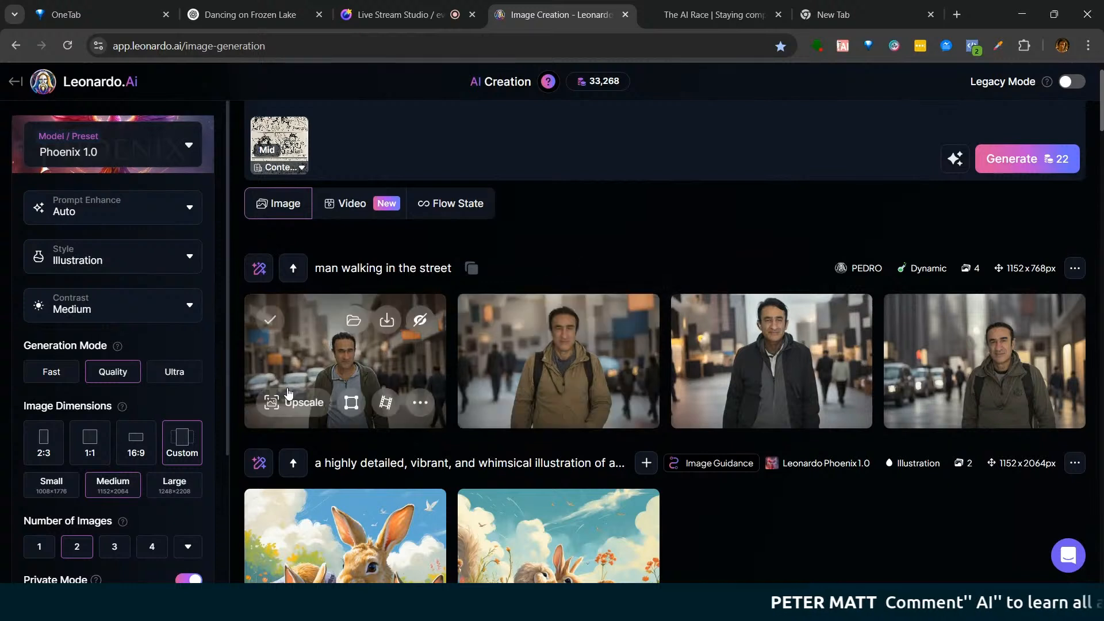
pyautogui.click(169, 373)
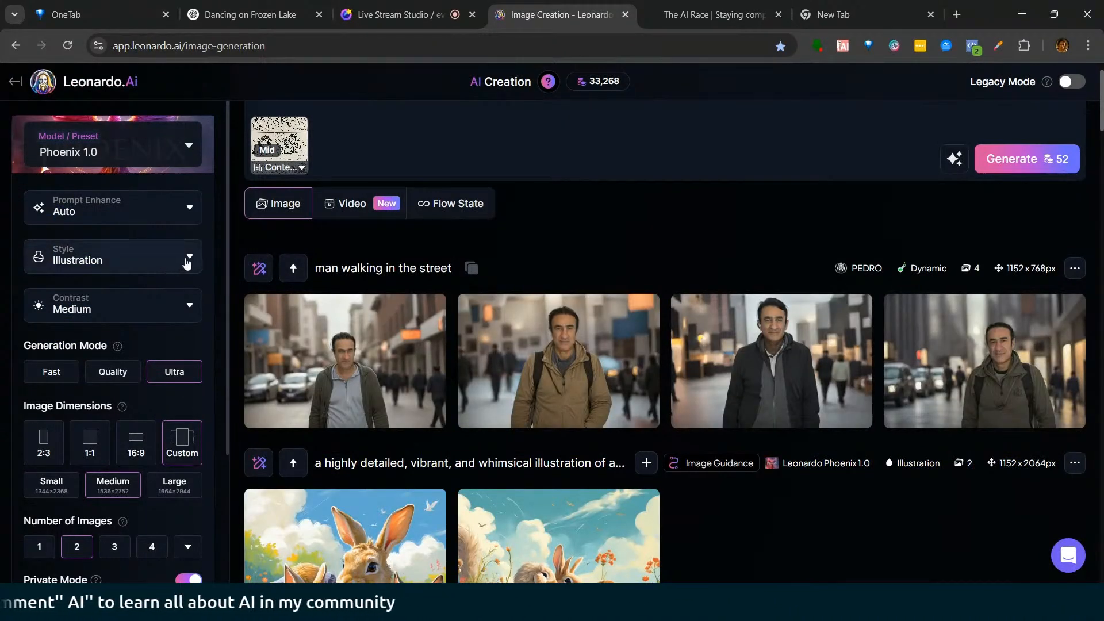
pyautogui.scroll(-3, 226, 285)
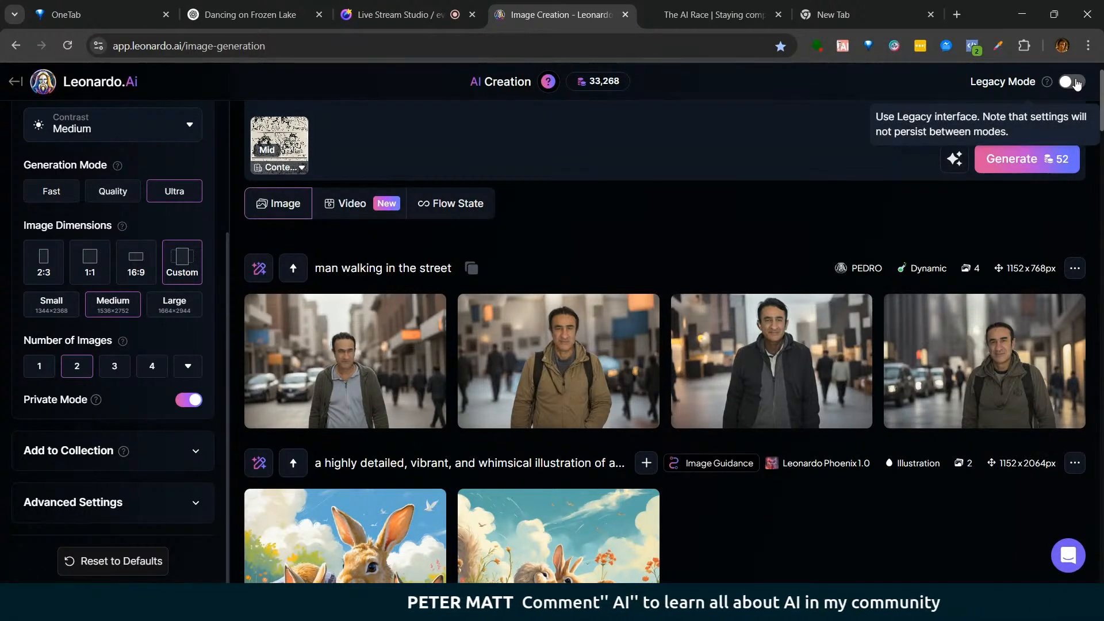
pyautogui.click(17, 82)
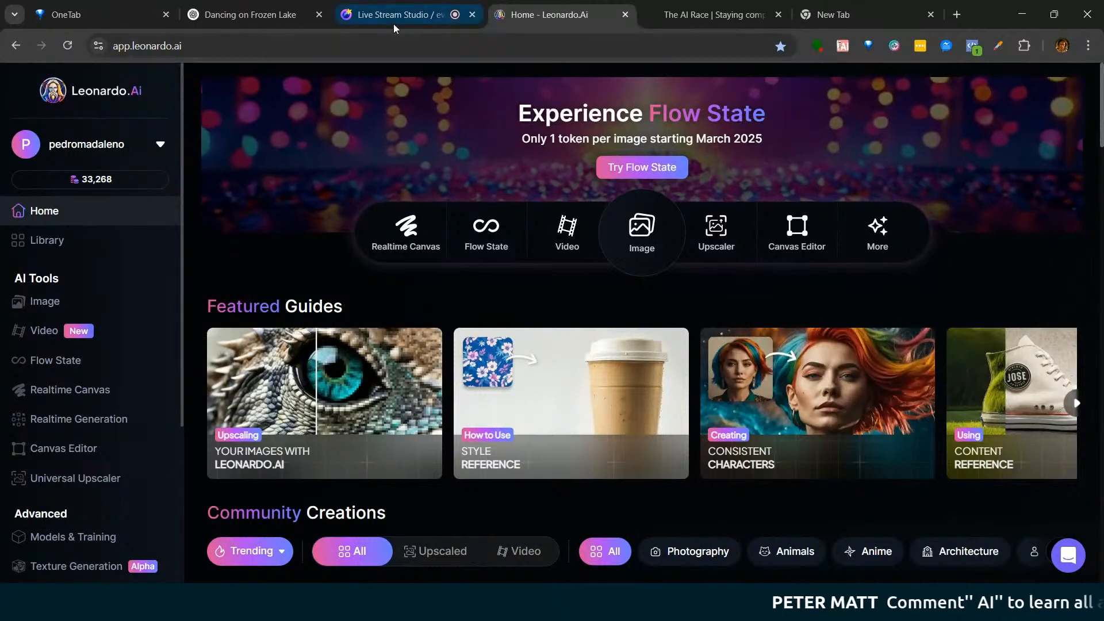
# Step: Switch to the evmux live stream studio and show the presenter's camera beside the shared screen in the broadcast
pyautogui.click(369, 16)
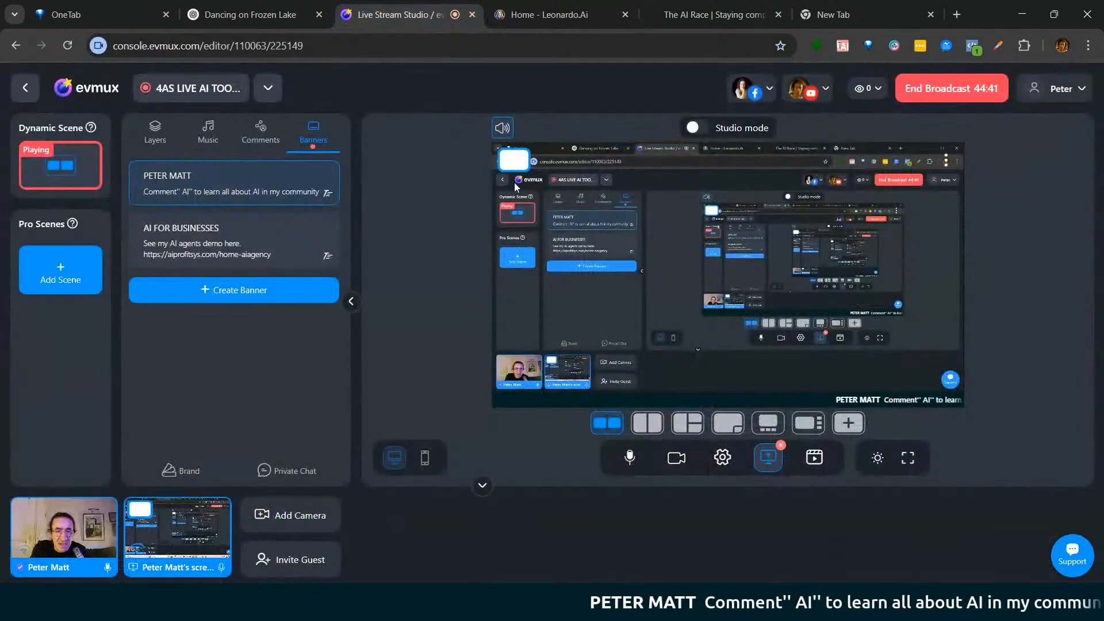
pyautogui.click(516, 161)
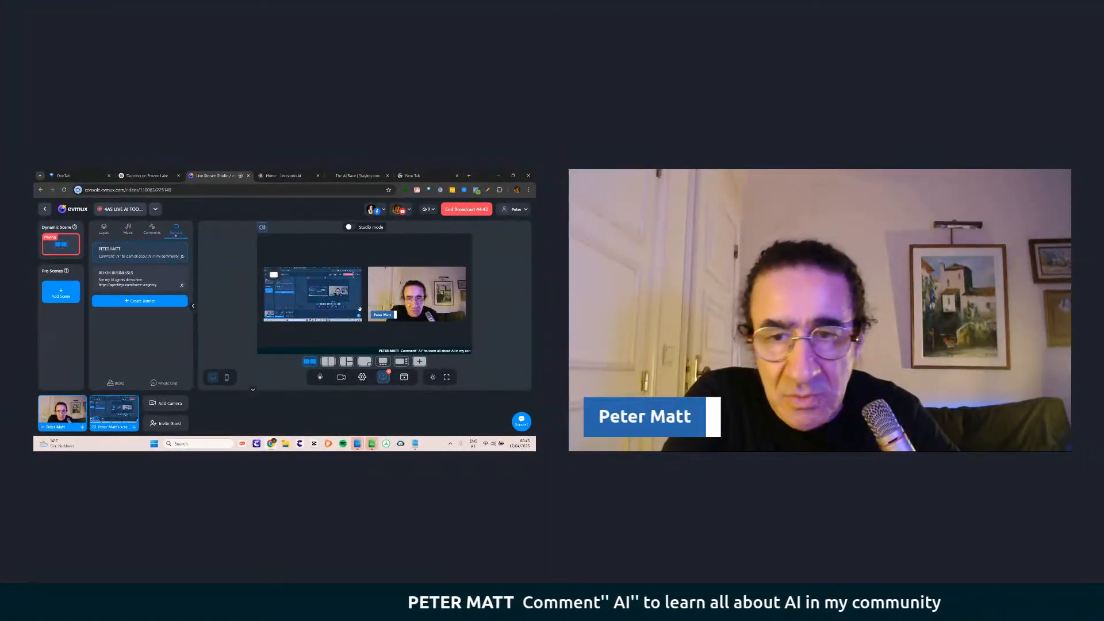